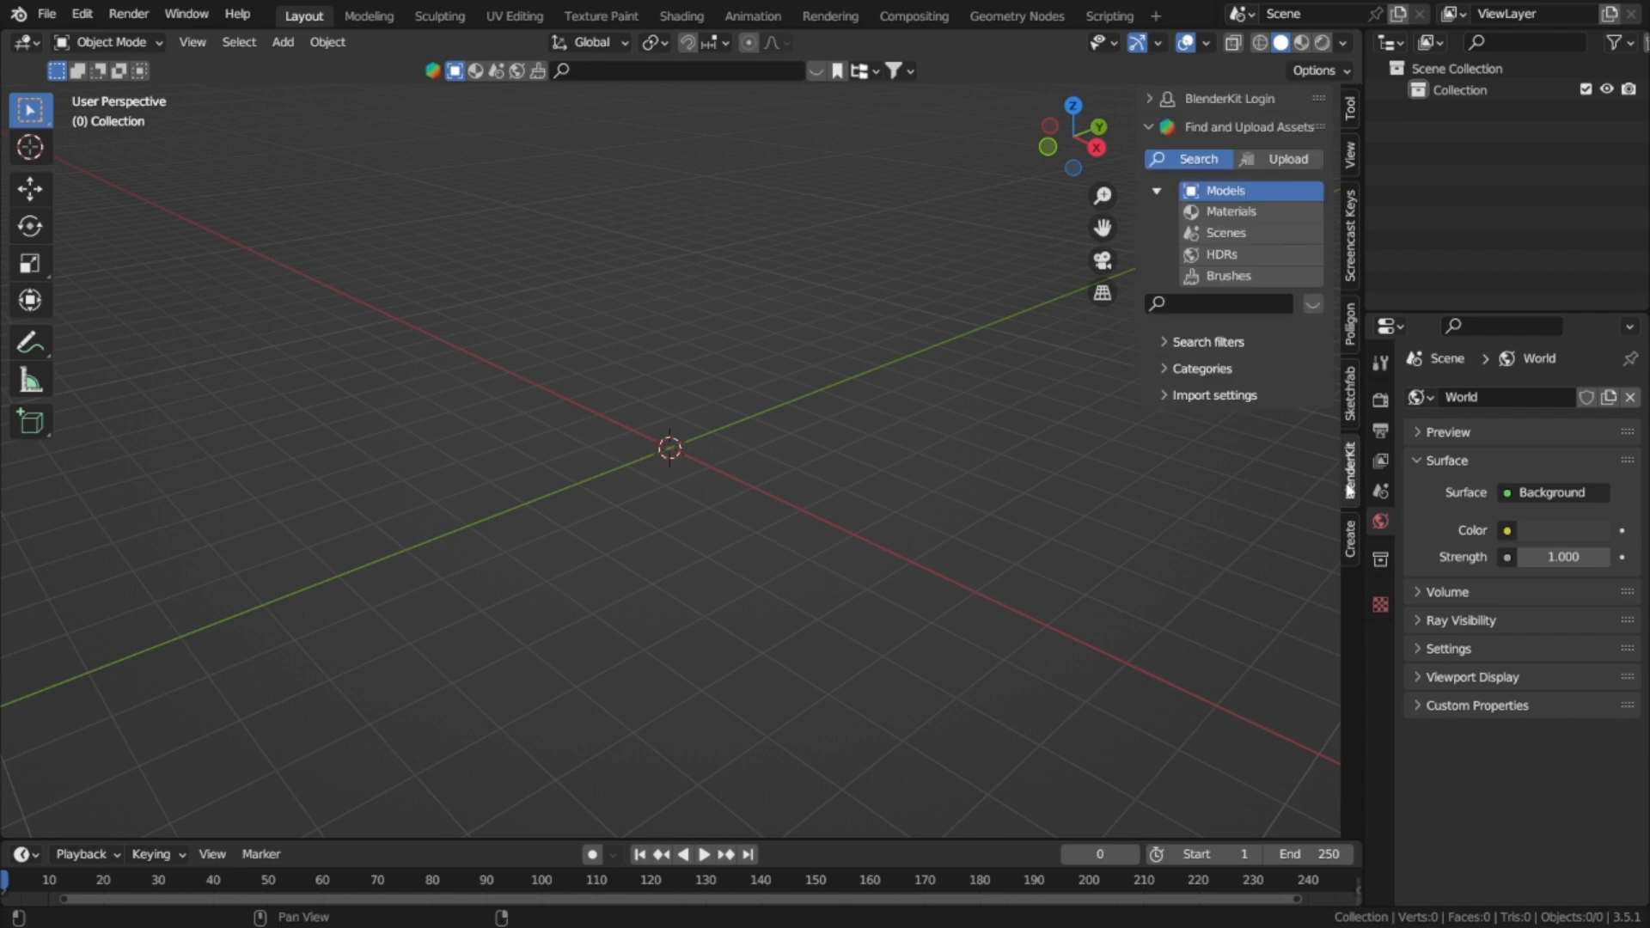
Step: Search the BlenderKit models for "road" and add the Procedural 2 lanes road profile to the scene
{"action": "left_click", "coordinate": [1211, 305]}
{"action": "key", "text": "Return"}
{"action": "mouse_move", "coordinate": [559, 177]}
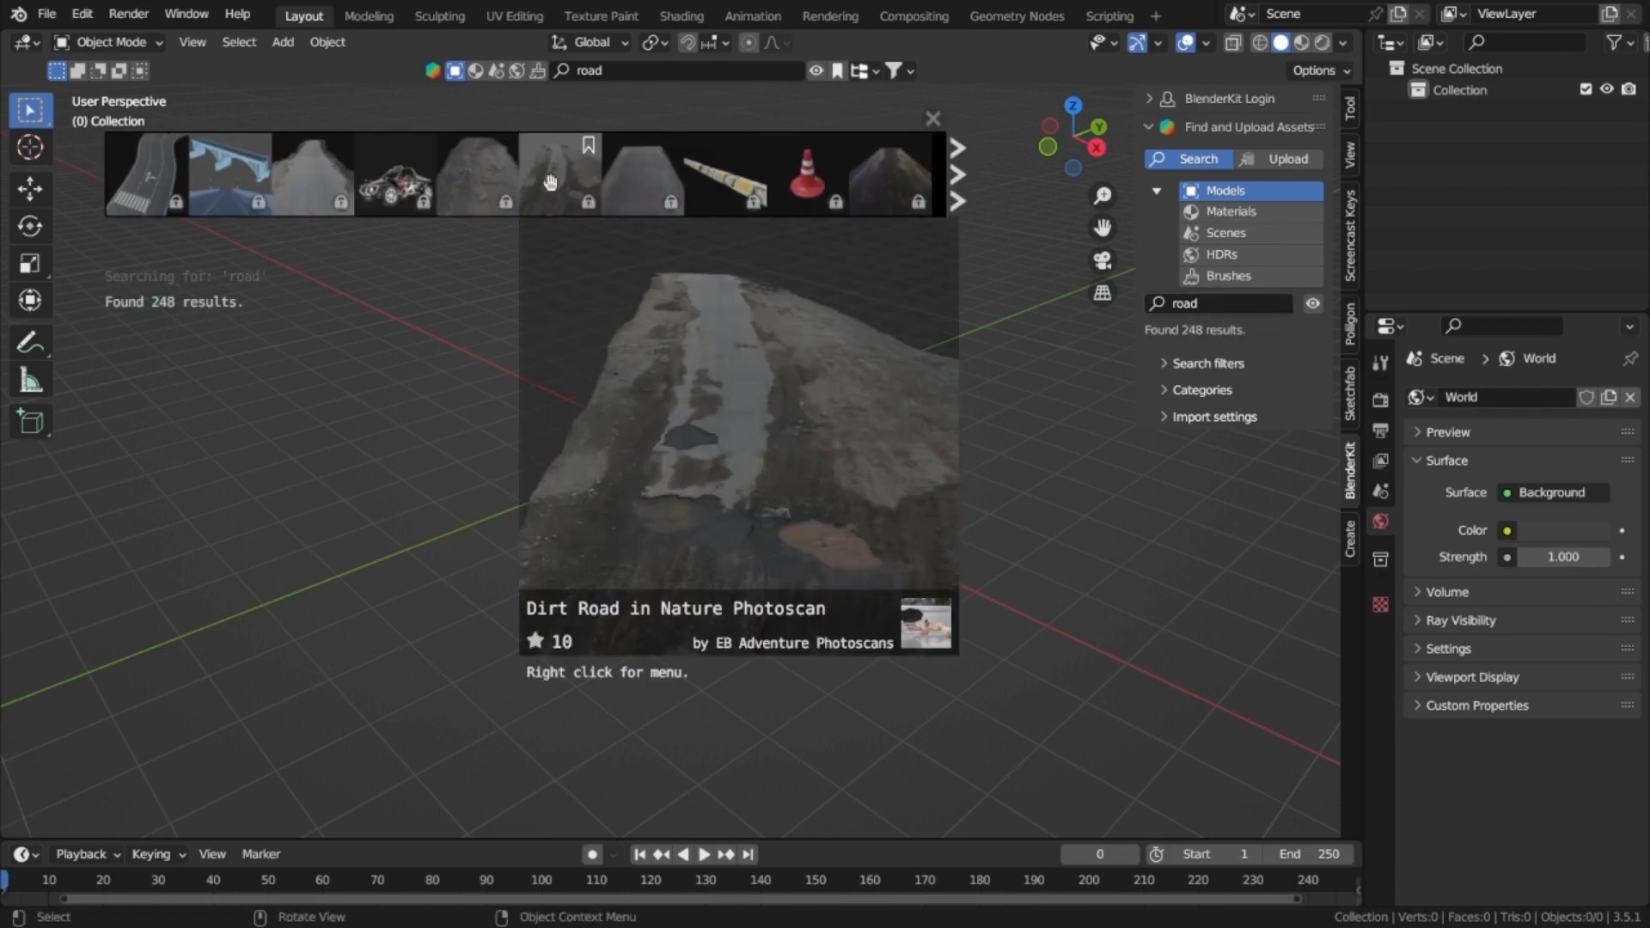
{"action": "scroll", "coordinate": [550, 182], "scroll_direction": "down", "scroll_amount": 5}
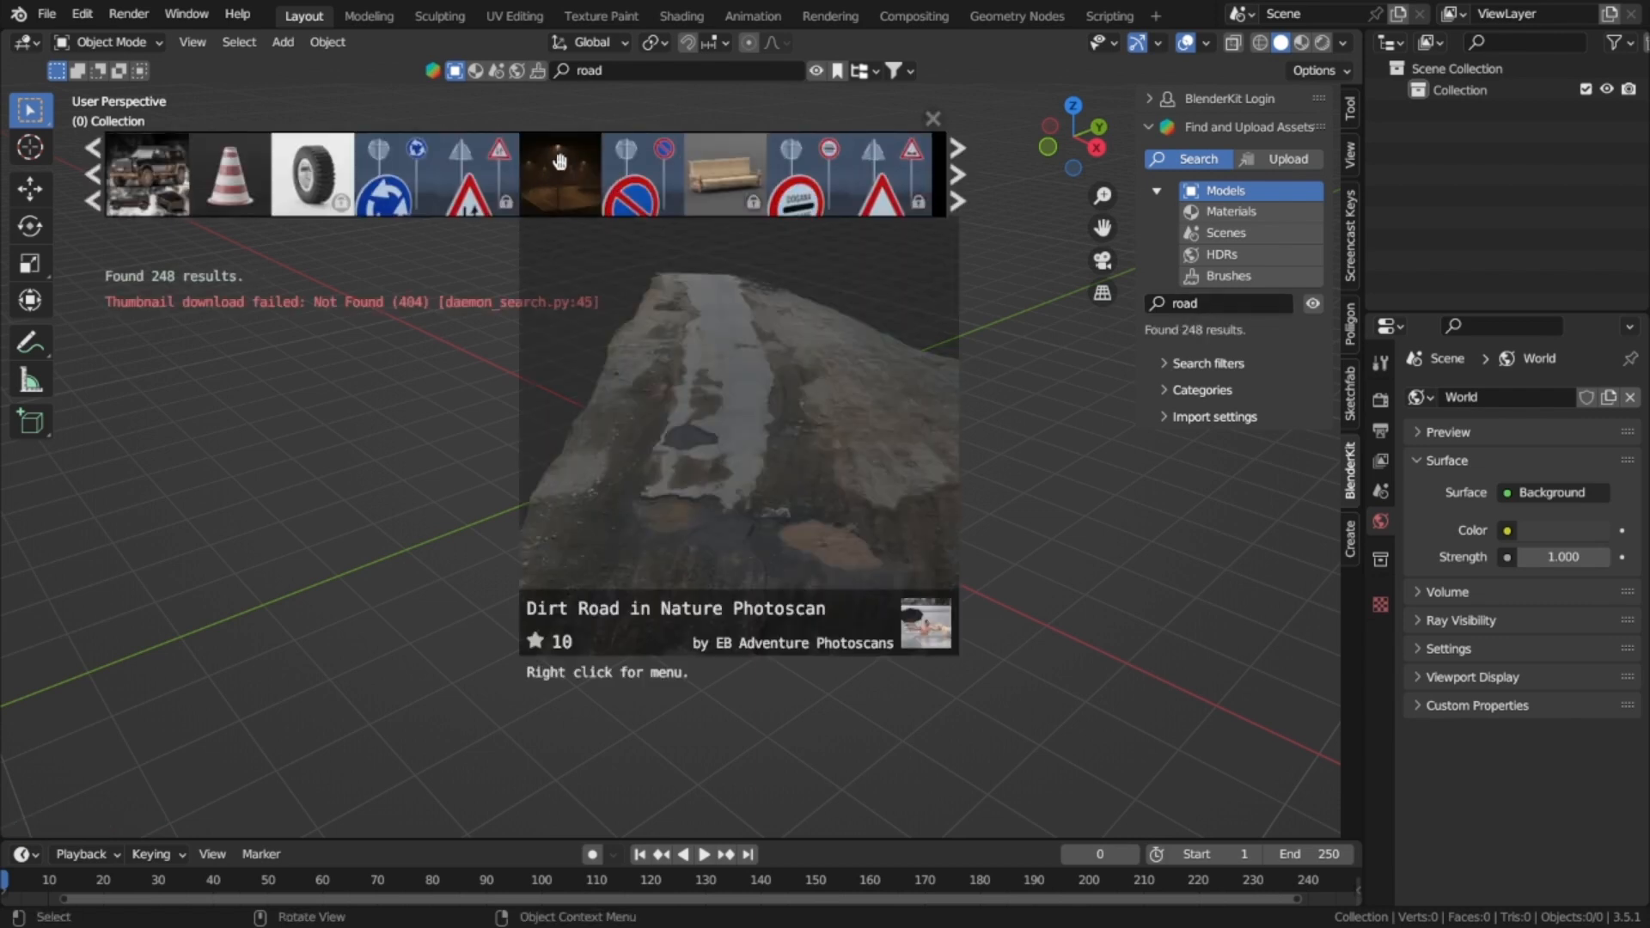
{"action": "left_click", "coordinate": [566, 179]}
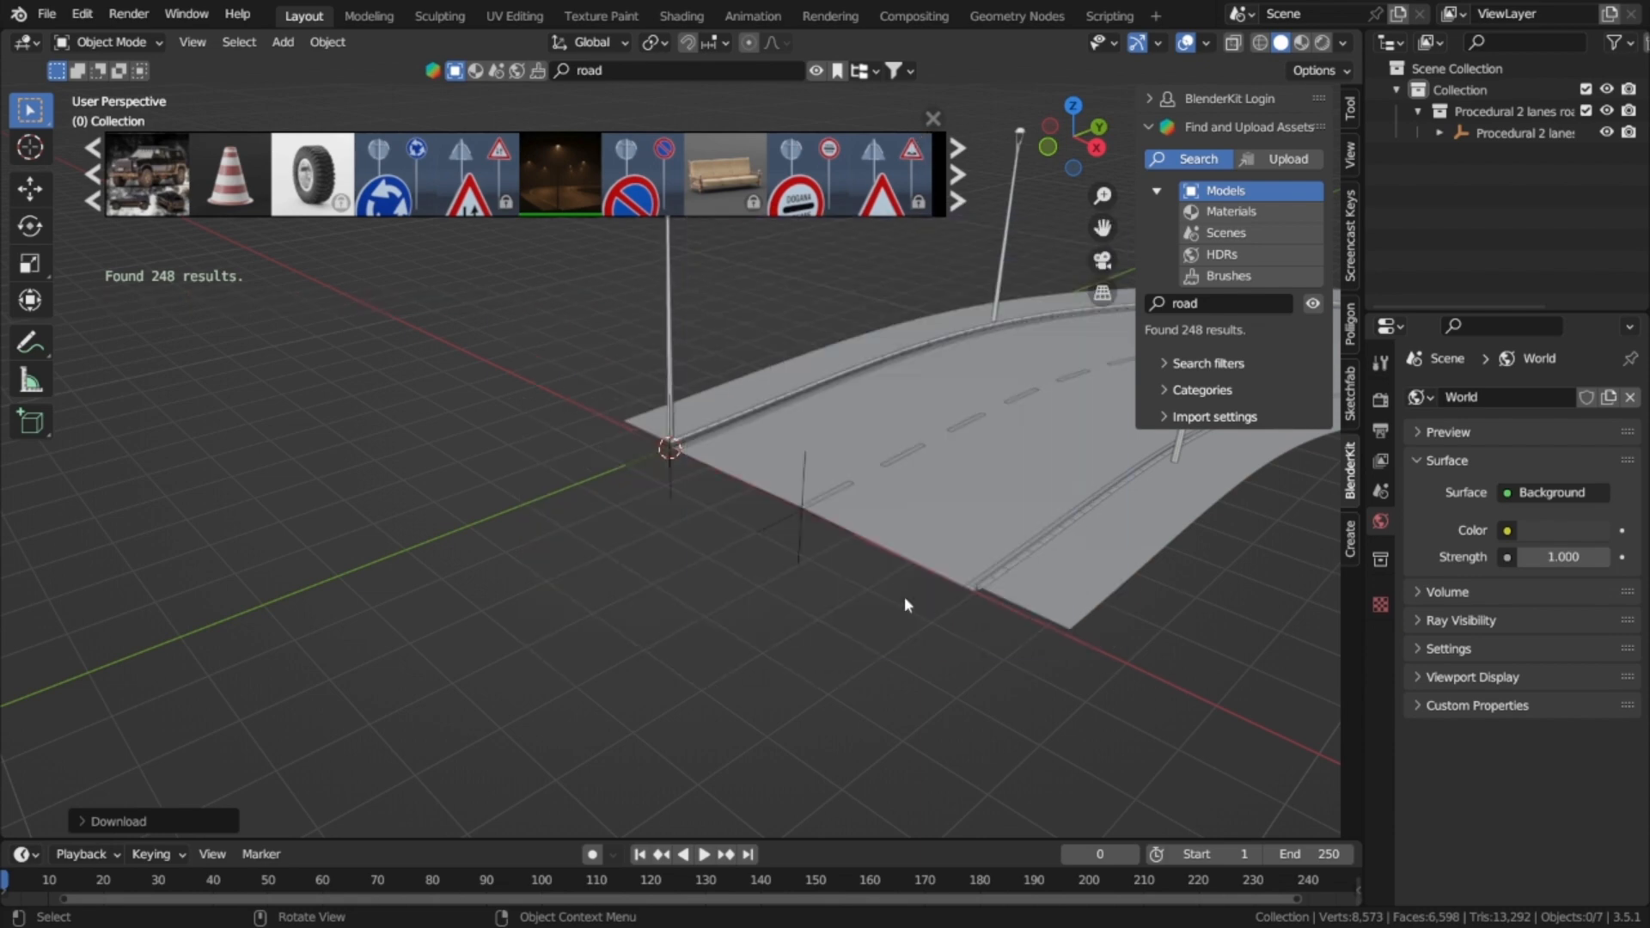
Step: Open the Road shape curve inside the imported road's hierarchy for editing, seen from the top
{"action": "middle_click_drag", "start_coordinate": [904, 596], "coordinate": [866, 618]}
{"action": "key", "text": "grave"}
{"action": "left_click", "coordinate": [936, 276]}
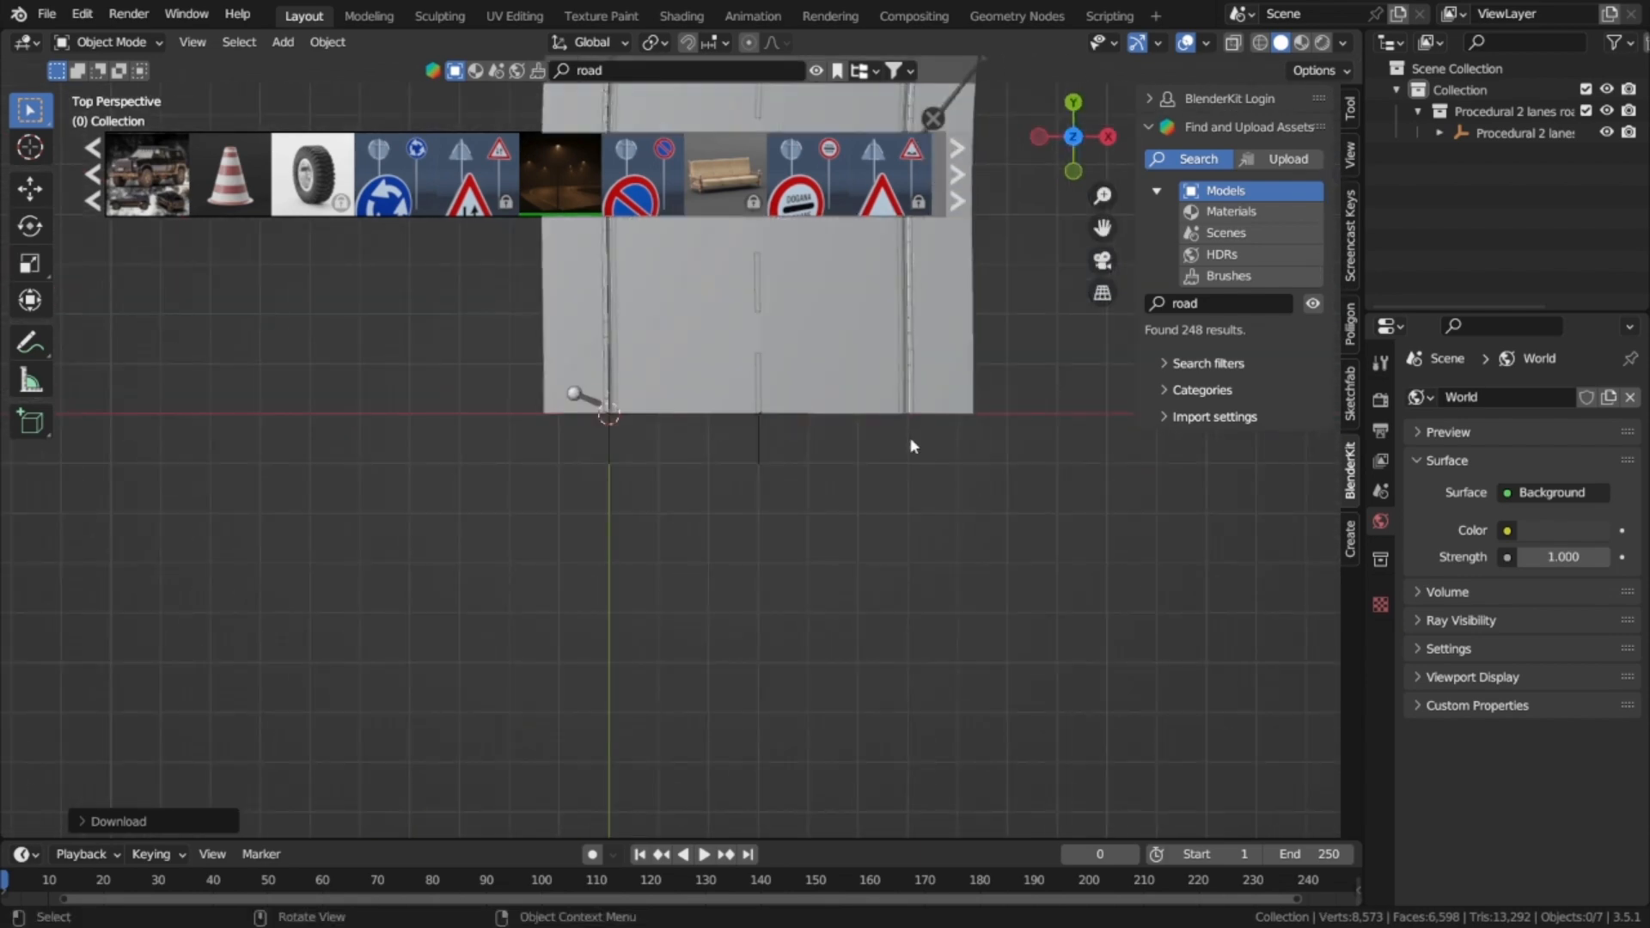
{"action": "scroll", "coordinate": [909, 438], "scroll_direction": "down", "scroll_amount": 2}
{"action": "middle_click_drag", "start_coordinate": [909, 456], "coordinate": [921, 726], "text": "shift"}
{"action": "scroll", "coordinate": [931, 533], "scroll_direction": "down", "scroll_amount": 5}
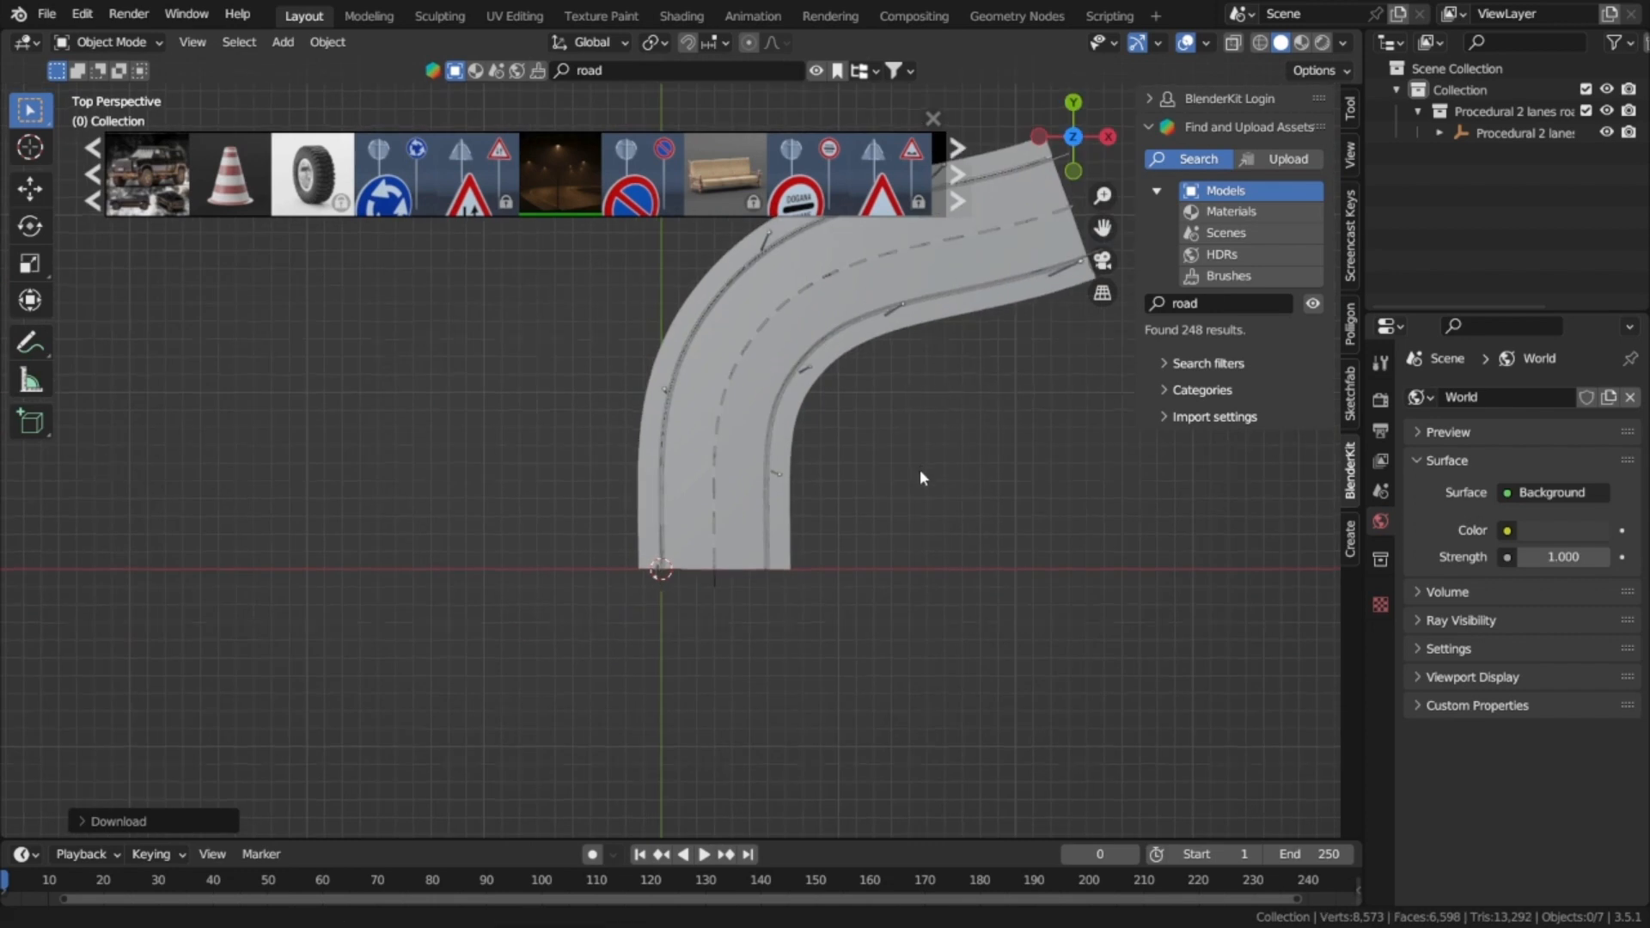
{"action": "left_click", "coordinate": [1439, 133]}
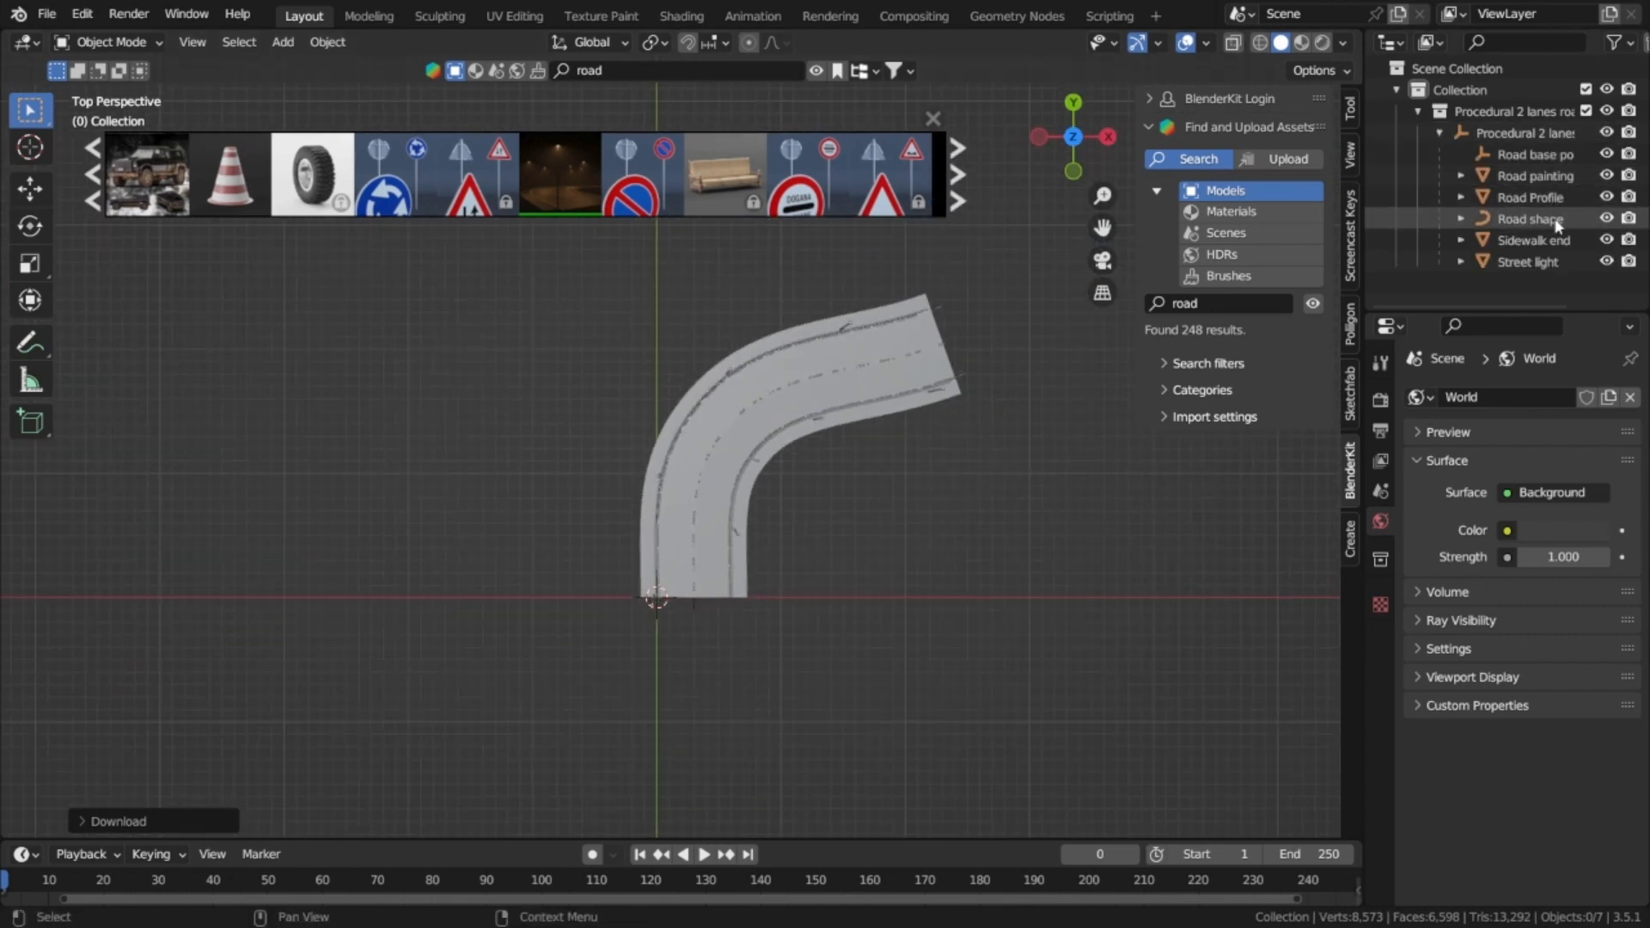
{"action": "left_click", "coordinate": [1529, 219]}
{"action": "key", "text": "grave"}
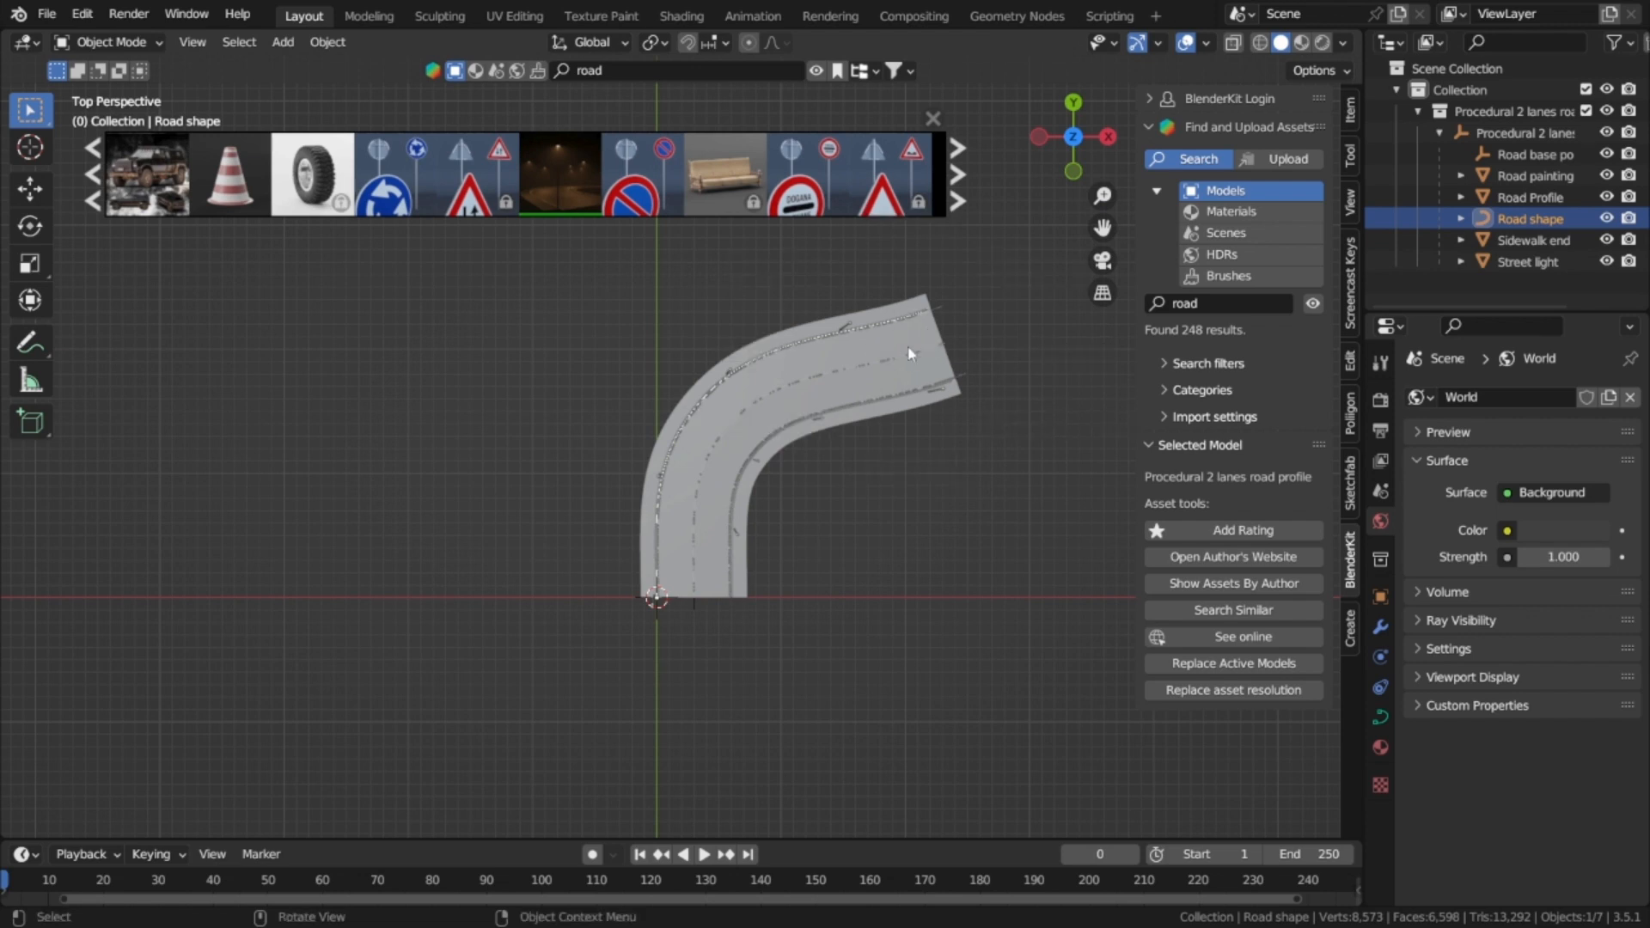
{"action": "key", "text": "ctrl+Tab"}
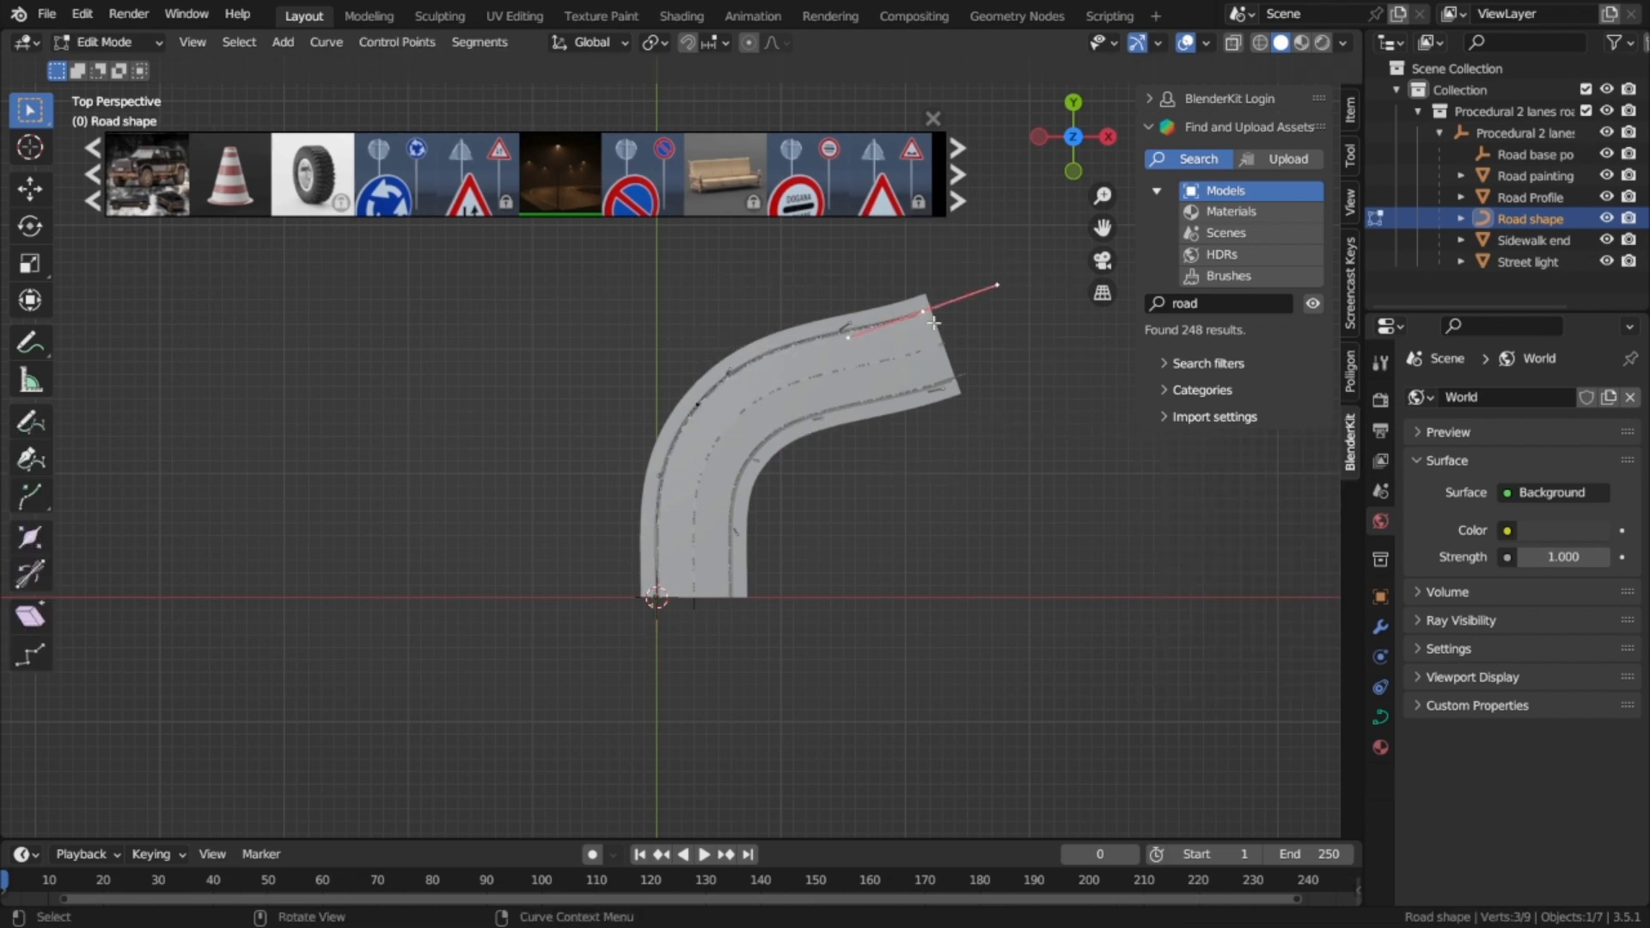
Step: Rotate the road curve's far end point parallel to the Y axis and move it in line with the start point
{"action": "scroll", "coordinate": [939, 375], "scroll_direction": "down", "scroll_amount": 1}
{"action": "key", "text": "r"}
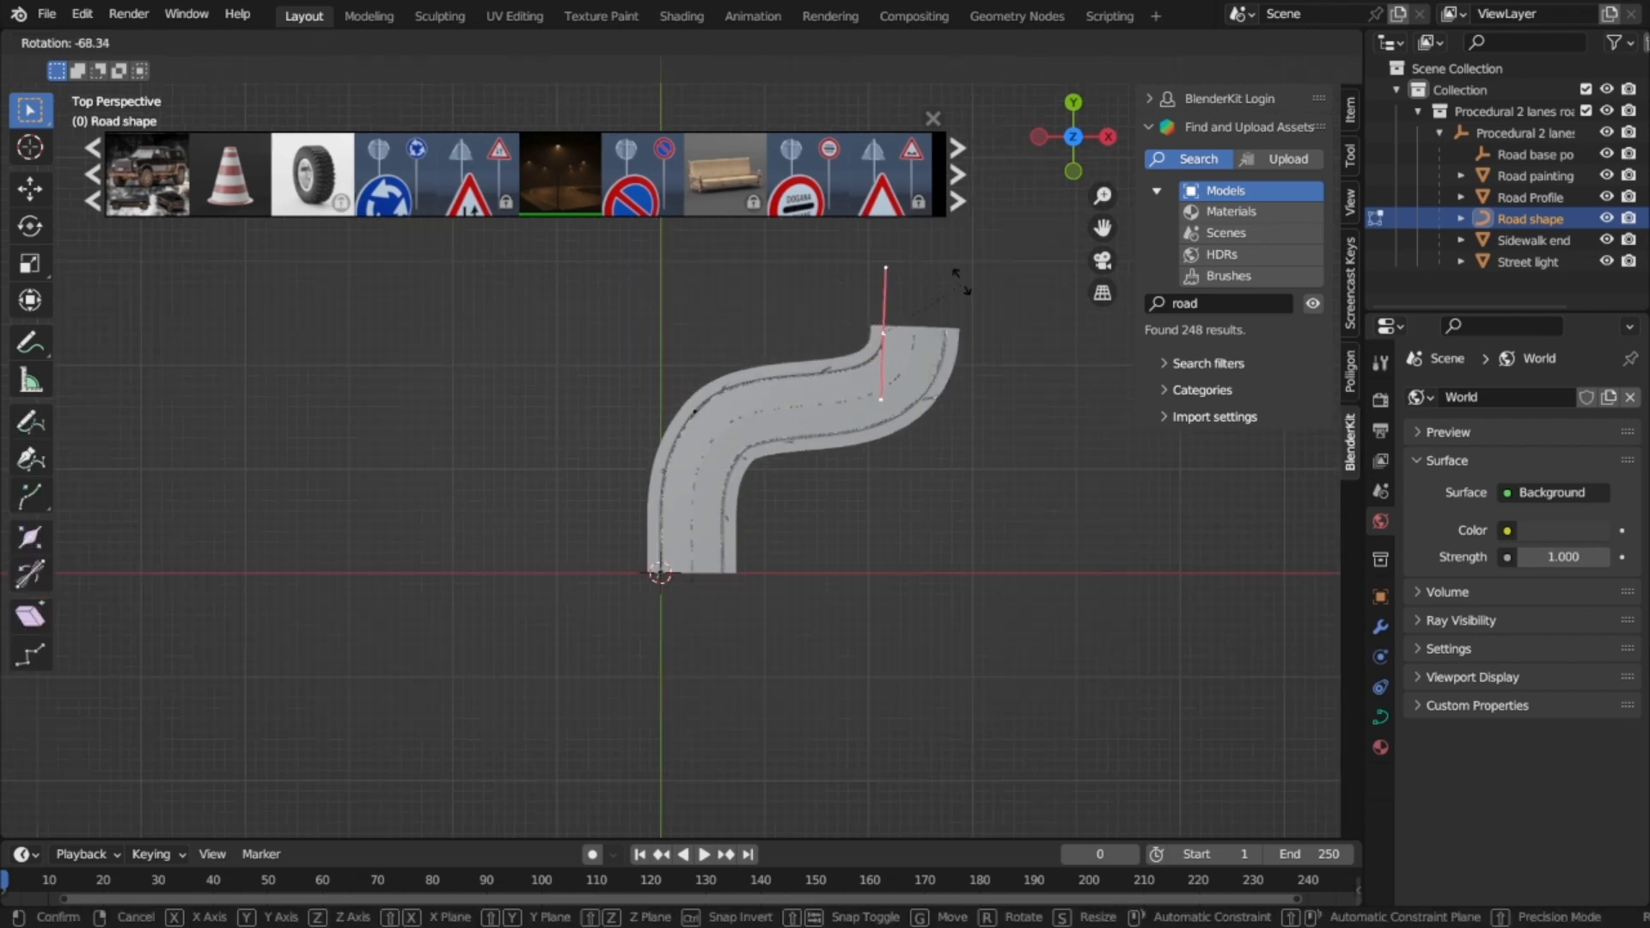
{"action": "left_click", "coordinate": [964, 282]}
{"action": "key", "text": "g"}
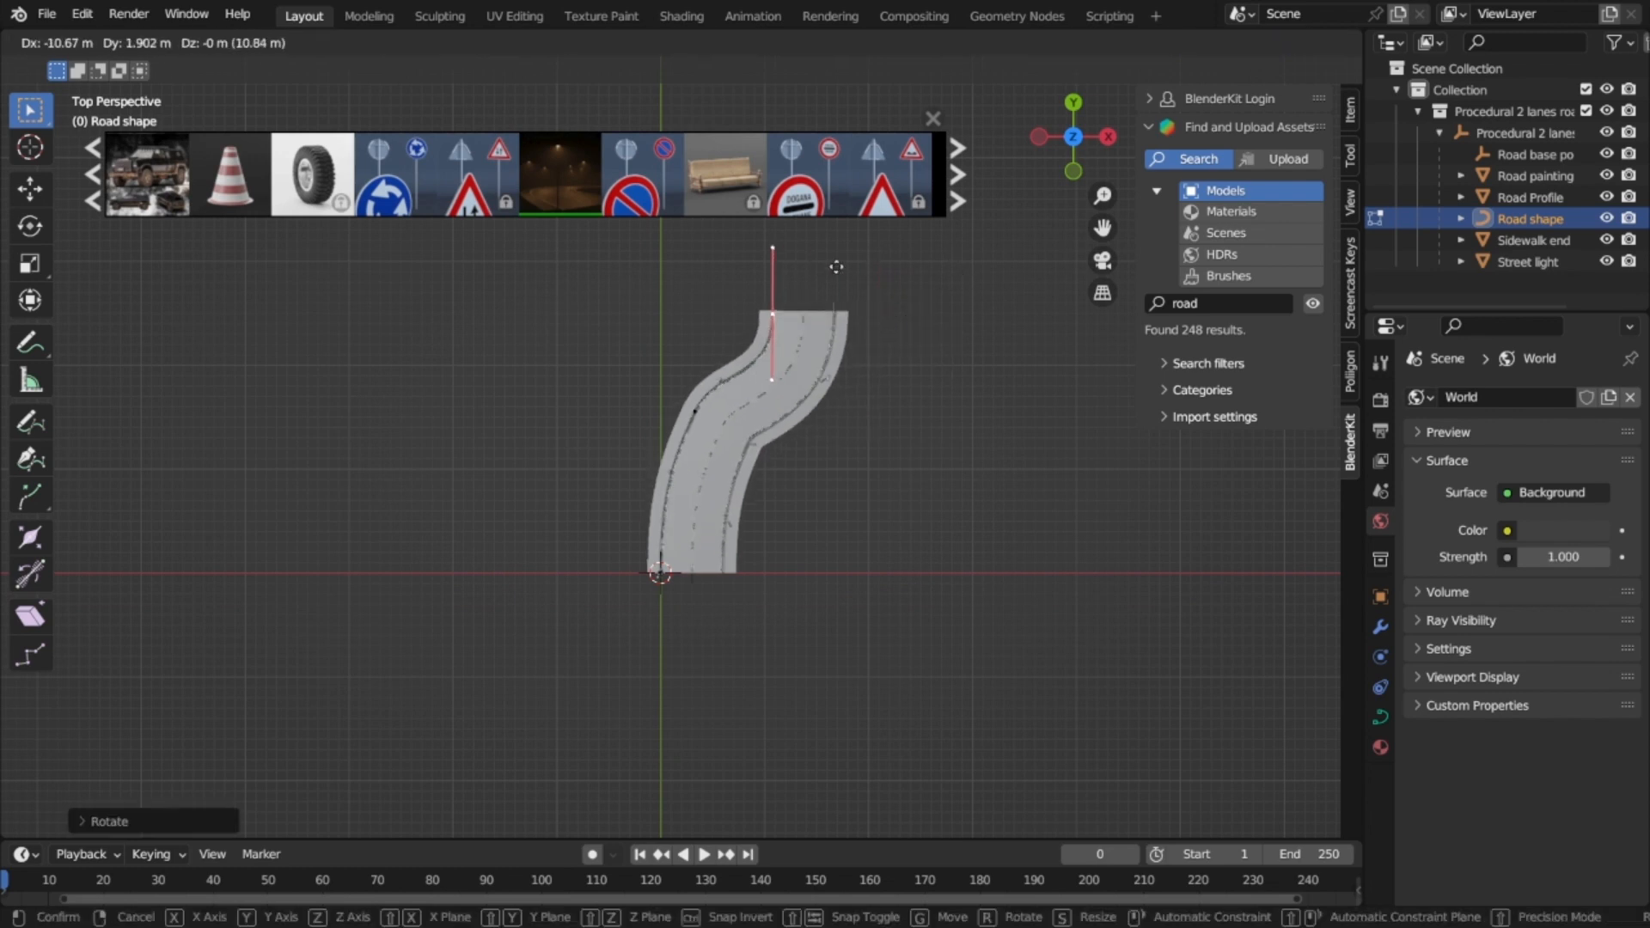
{"action": "left_click", "coordinate": [740, 265]}
Step: Lengthen the road by moving the curve's far end point outward along Y
{"action": "scroll", "coordinate": [744, 306], "scroll_direction": "down", "scroll_amount": 4}
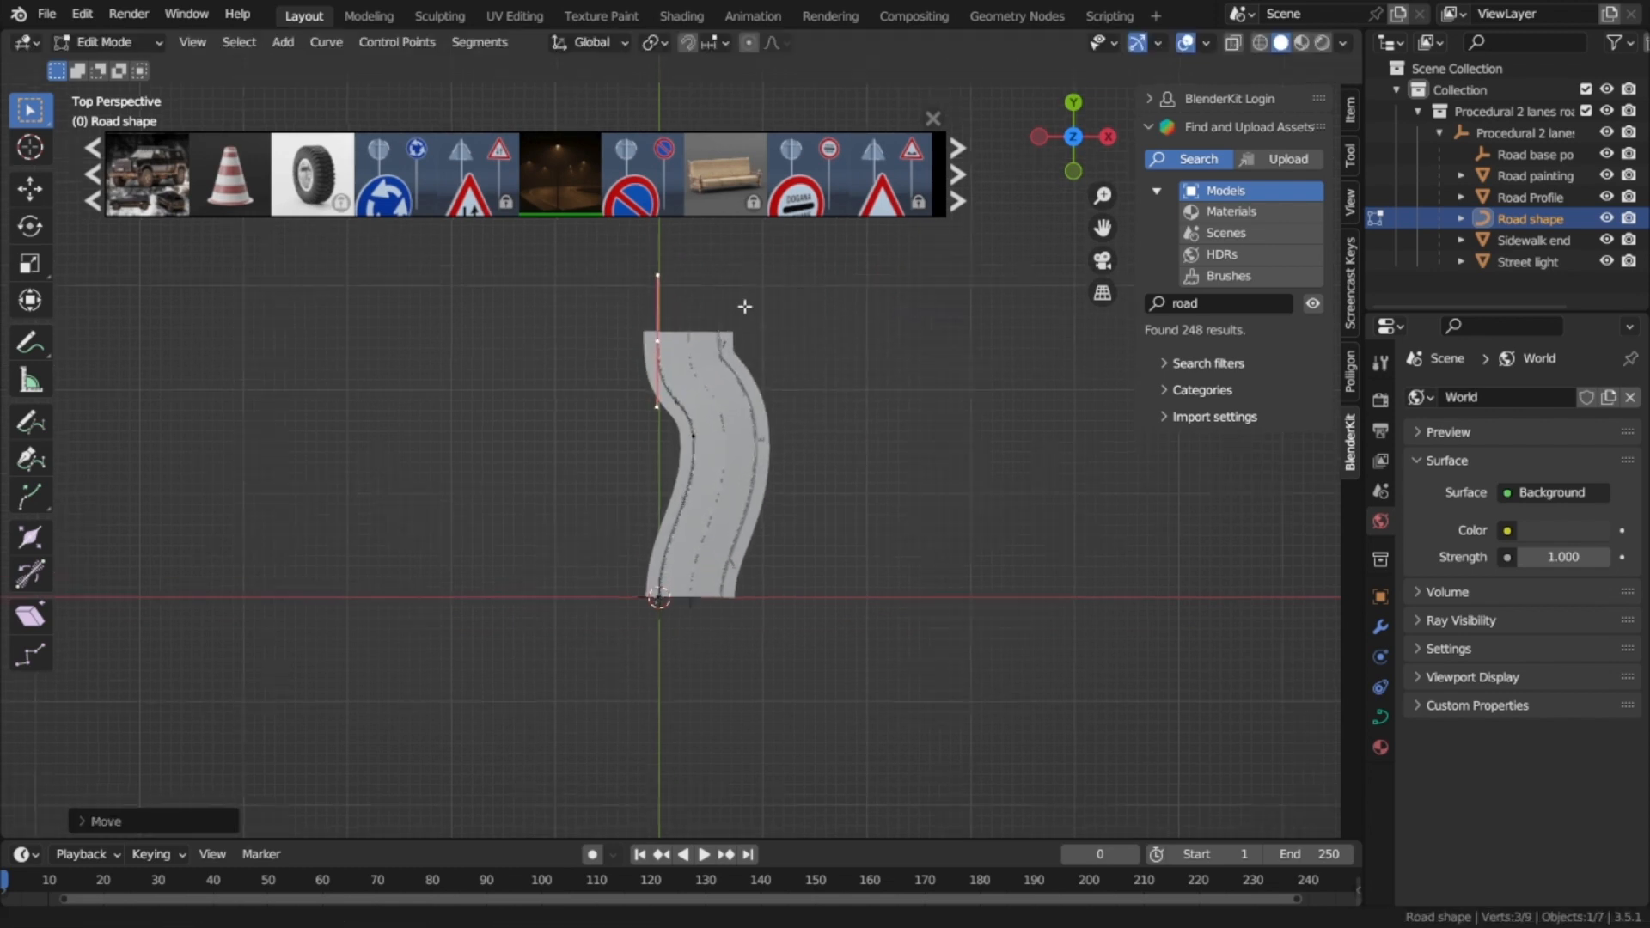
{"action": "key", "text": "g"}
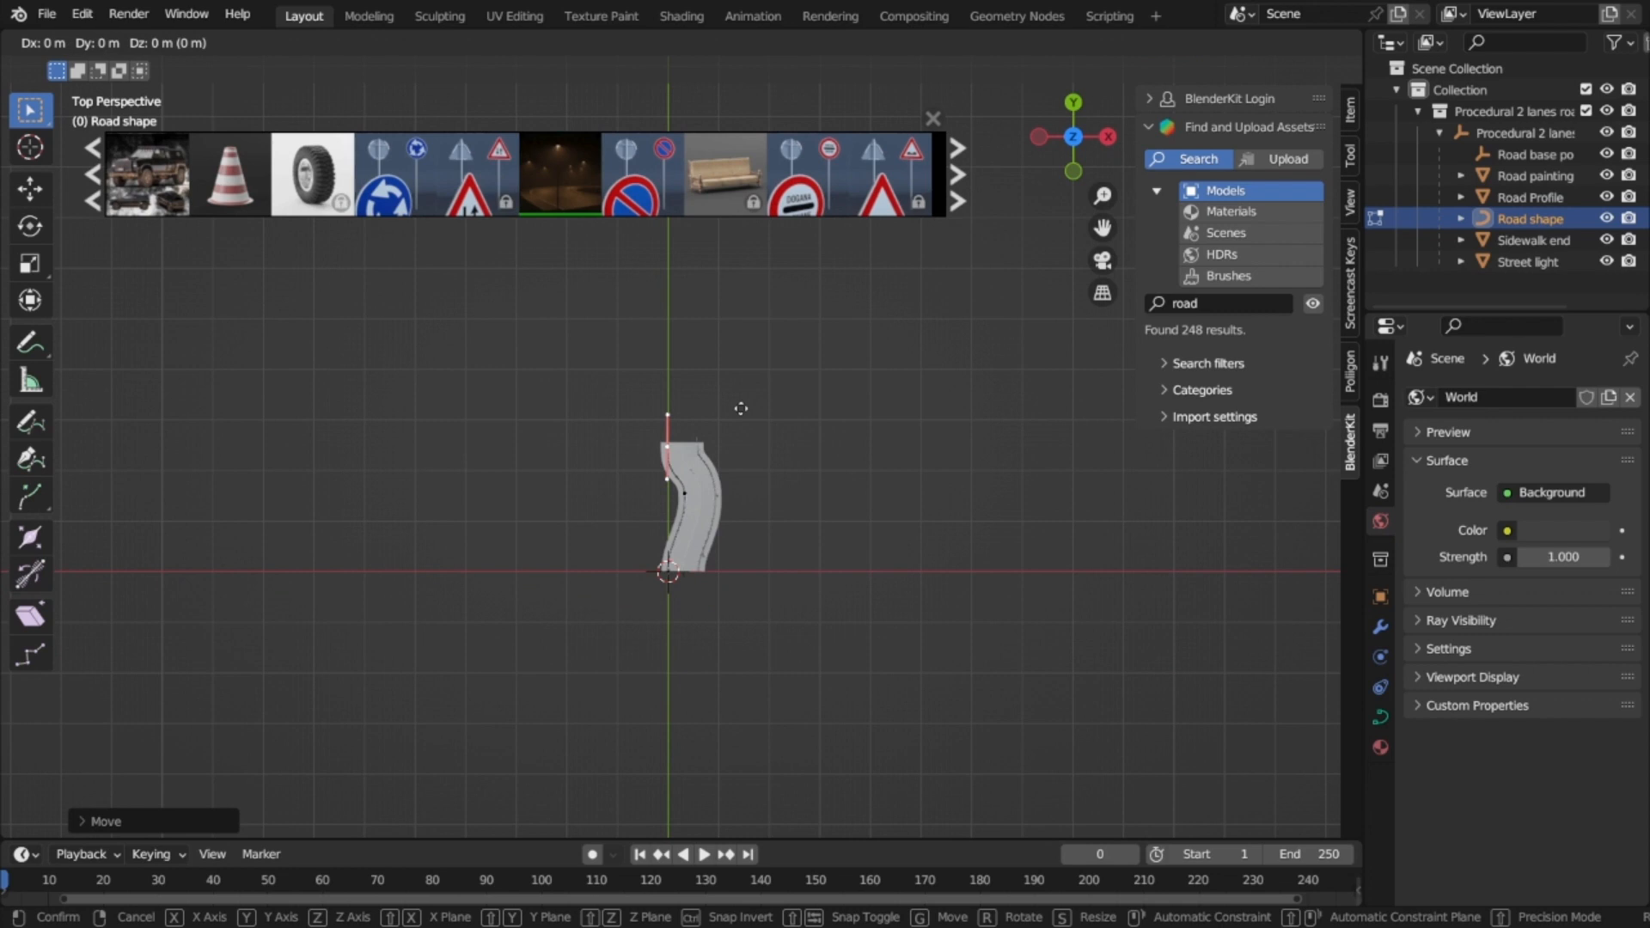
{"action": "key", "text": "y"}
{"action": "left_click", "coordinate": [750, 264]}
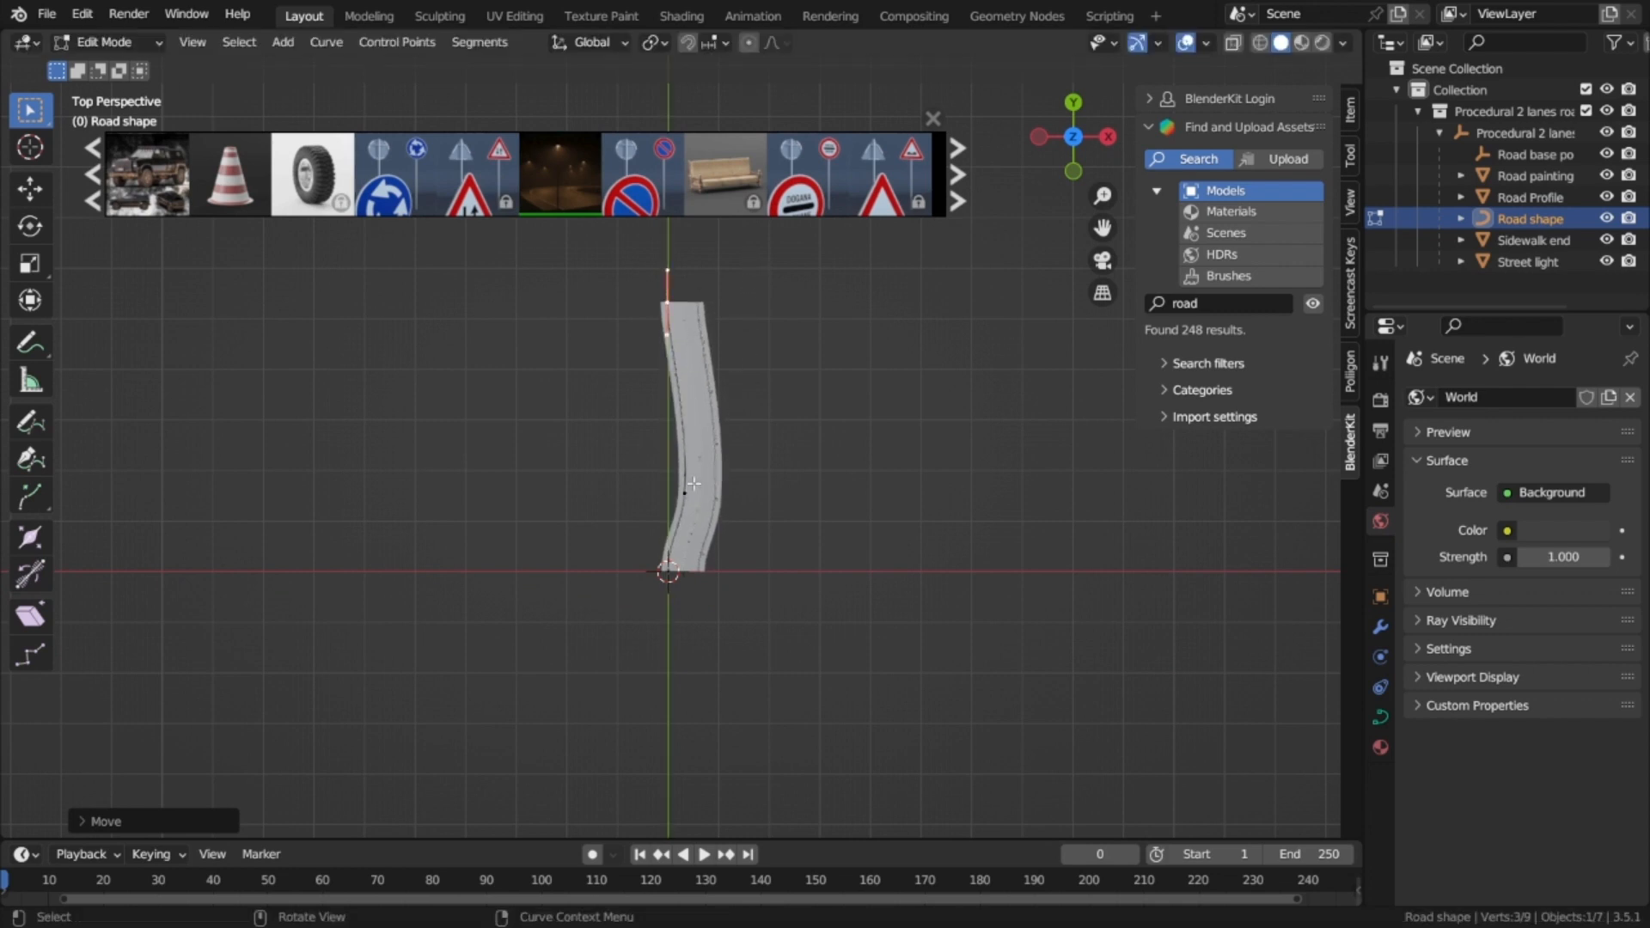
Step: Straighten the road by rotating the curve's middle control point upright and moving it about 3 m onto the Y axis
{"action": "left_click", "coordinate": [688, 491]}
{"action": "key", "text": "r"}
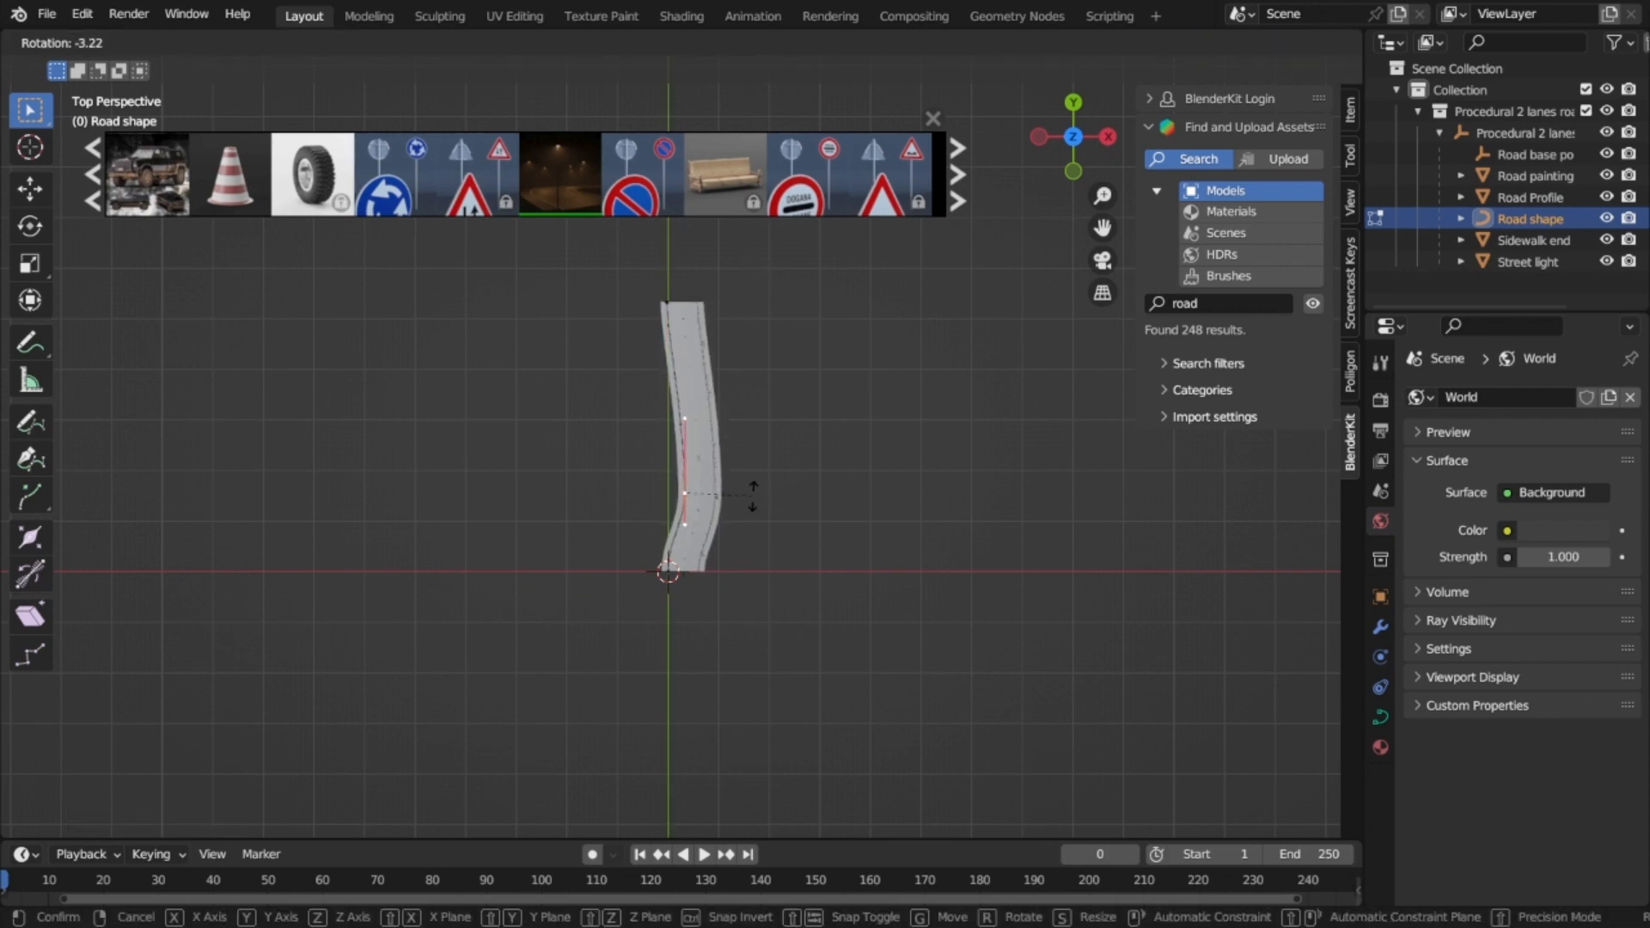
{"action": "left_click", "coordinate": [752, 494]}
{"action": "key", "text": "g"}
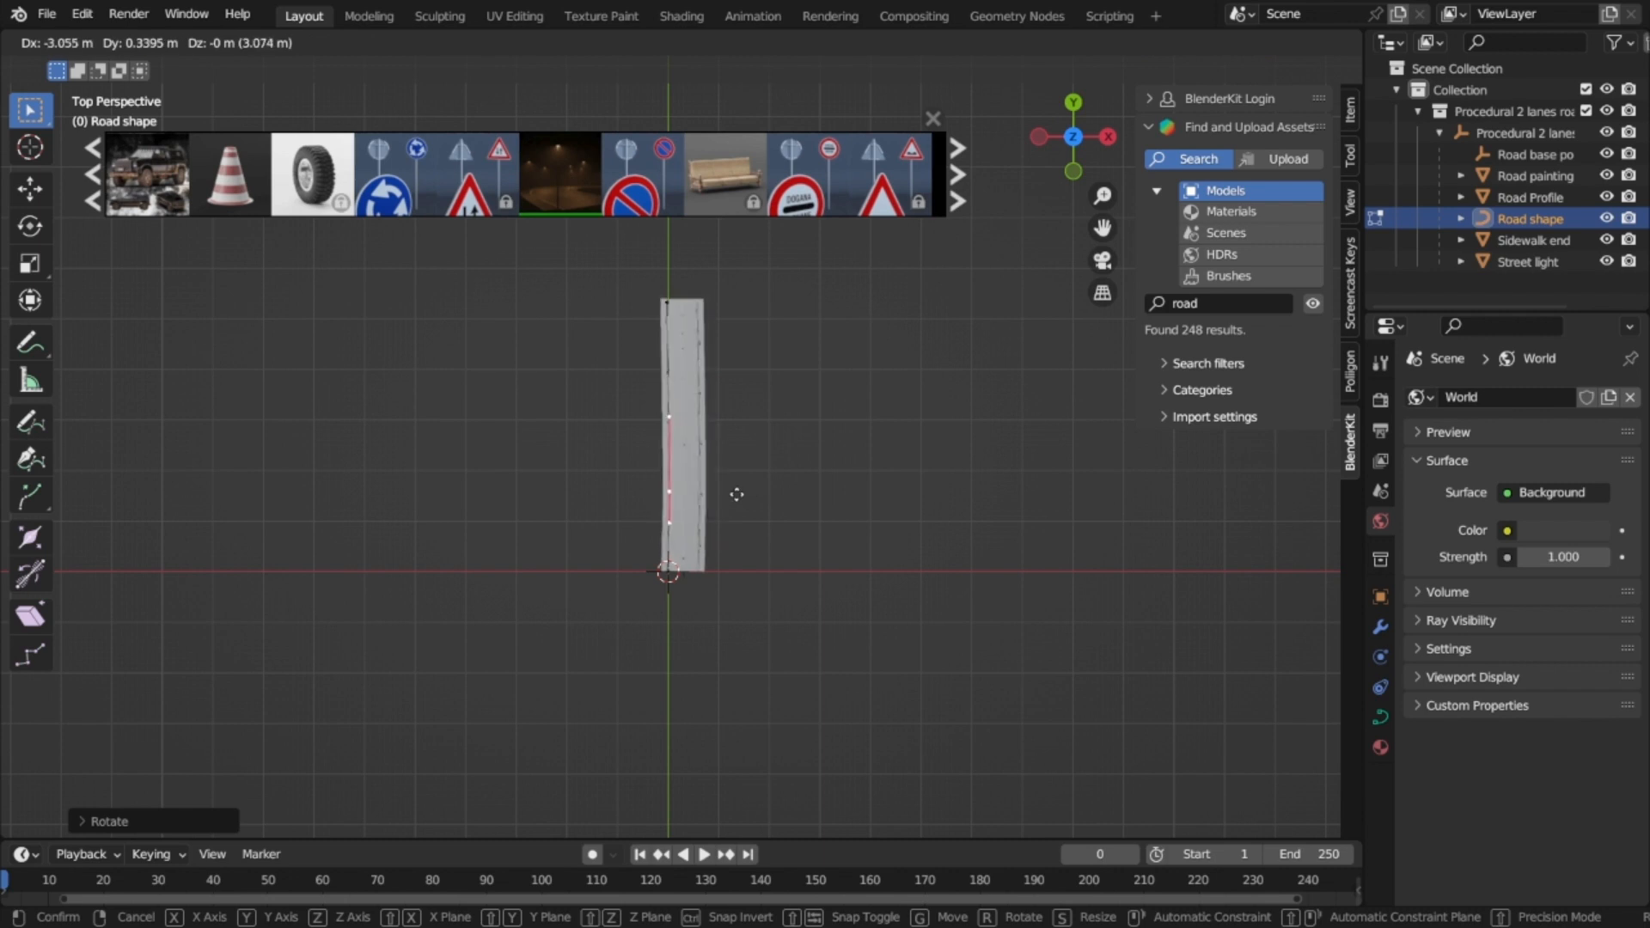
{"action": "left_click", "coordinate": [736, 494]}
{"action": "scroll", "coordinate": [741, 496], "scroll_direction": "up", "scroll_amount": 1}
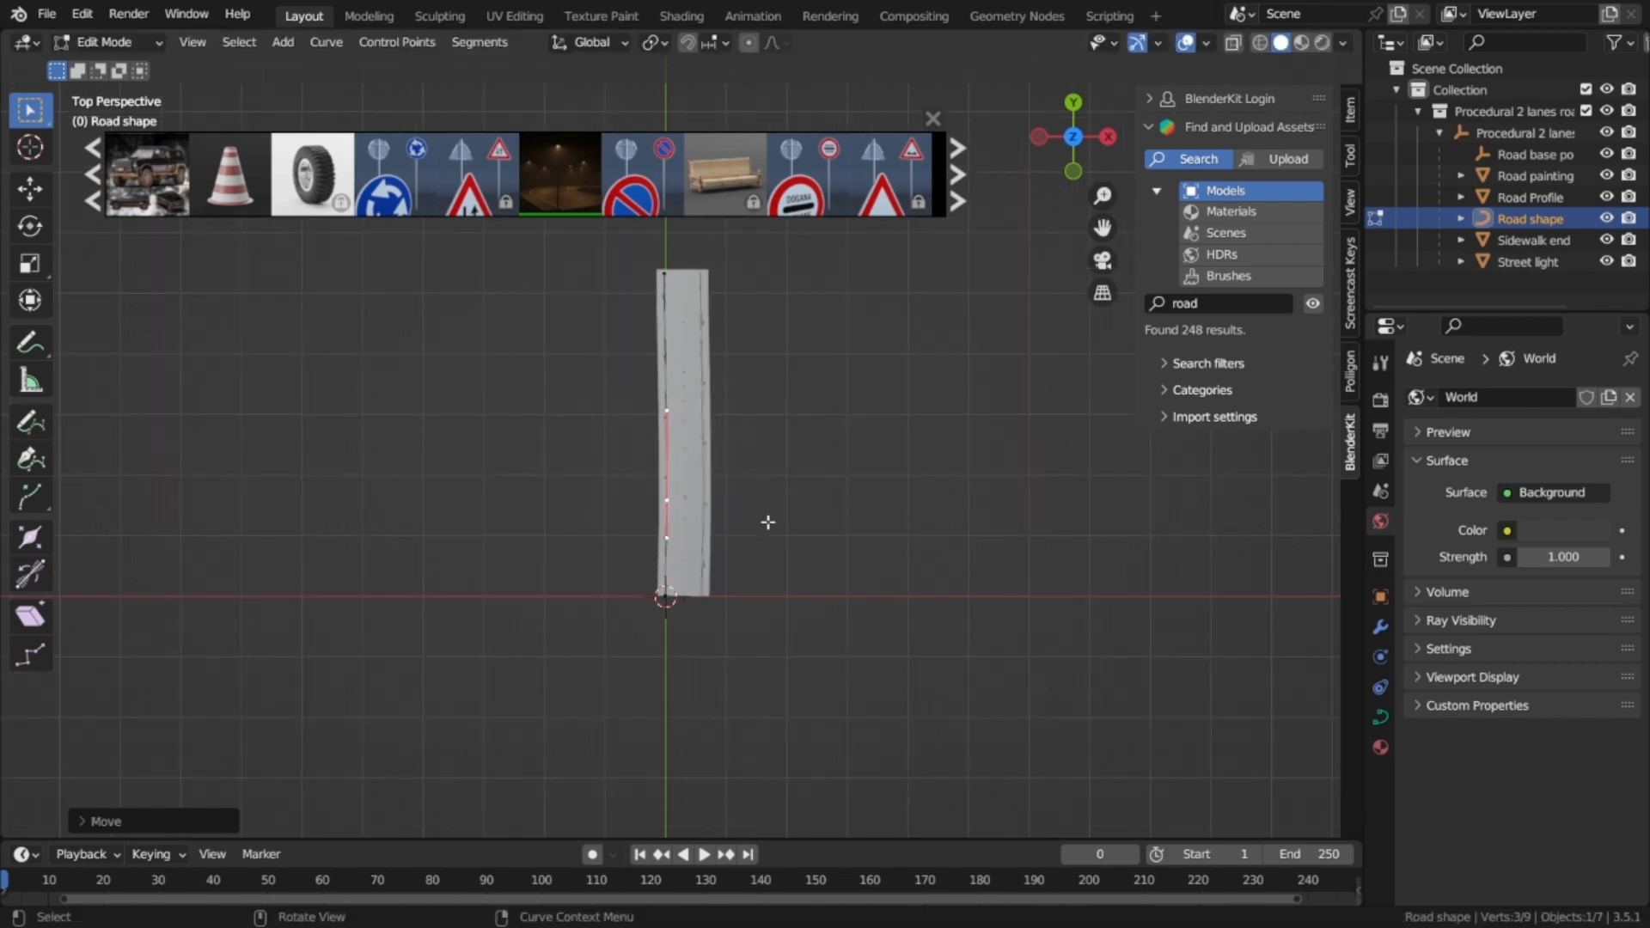
{"action": "key", "text": "g"}
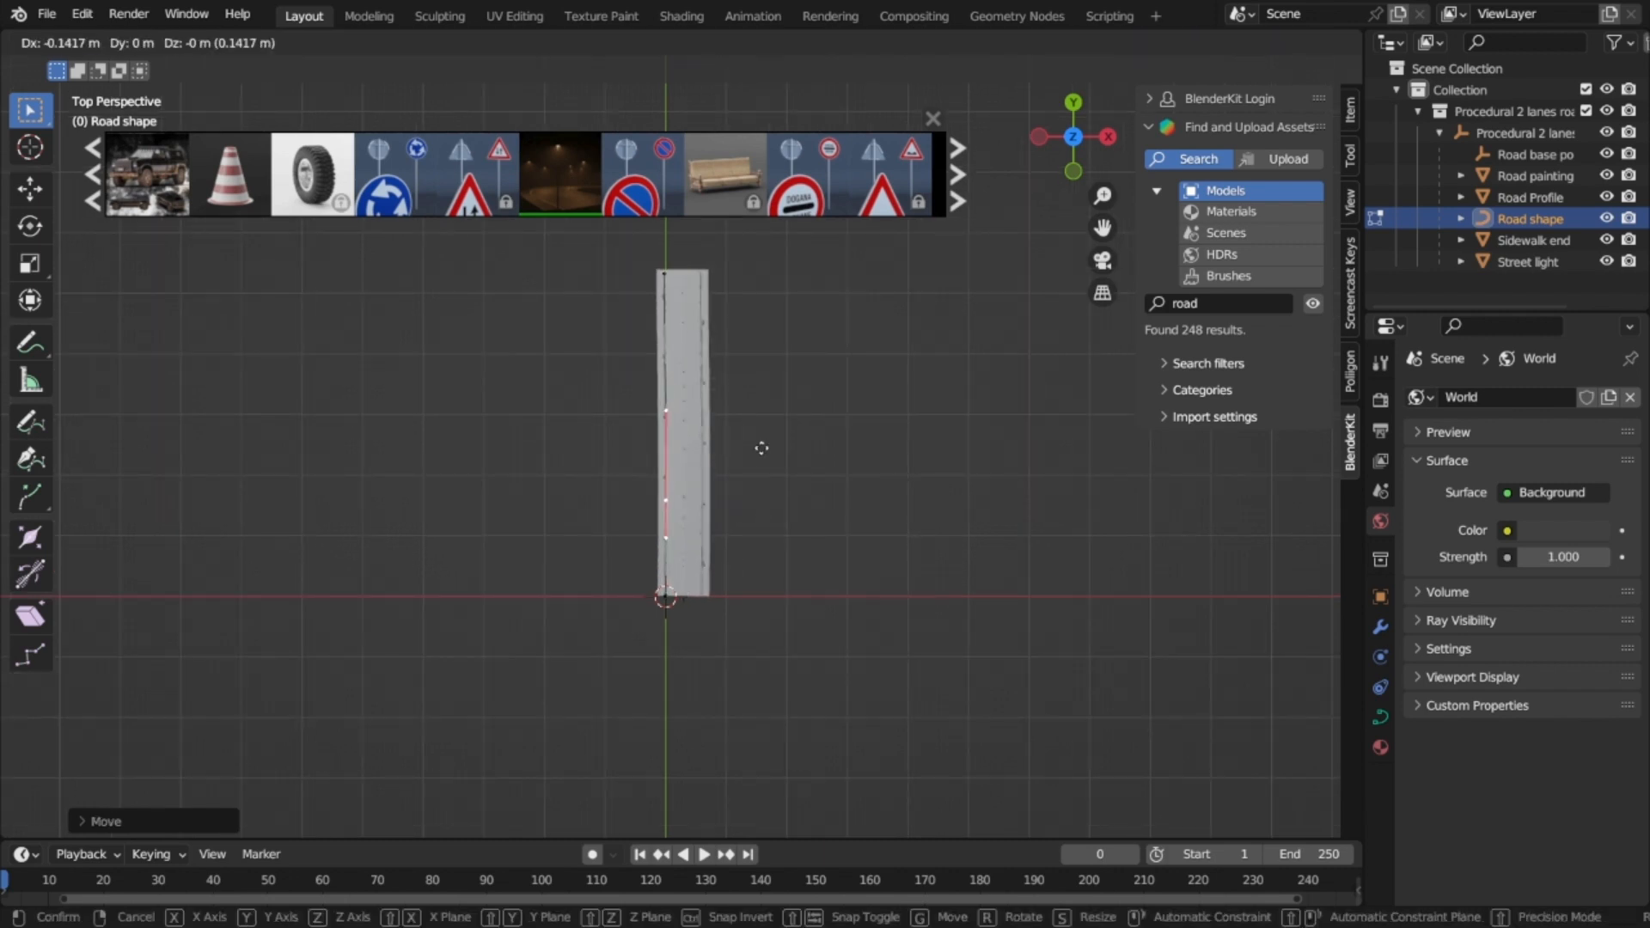
{"action": "left_click", "coordinate": [754, 448]}
Step: Extend the straightened road further by moving the curve's end point along the Y axis
{"action": "scroll", "coordinate": [679, 295], "scroll_direction": "down", "scroll_amount": 1}
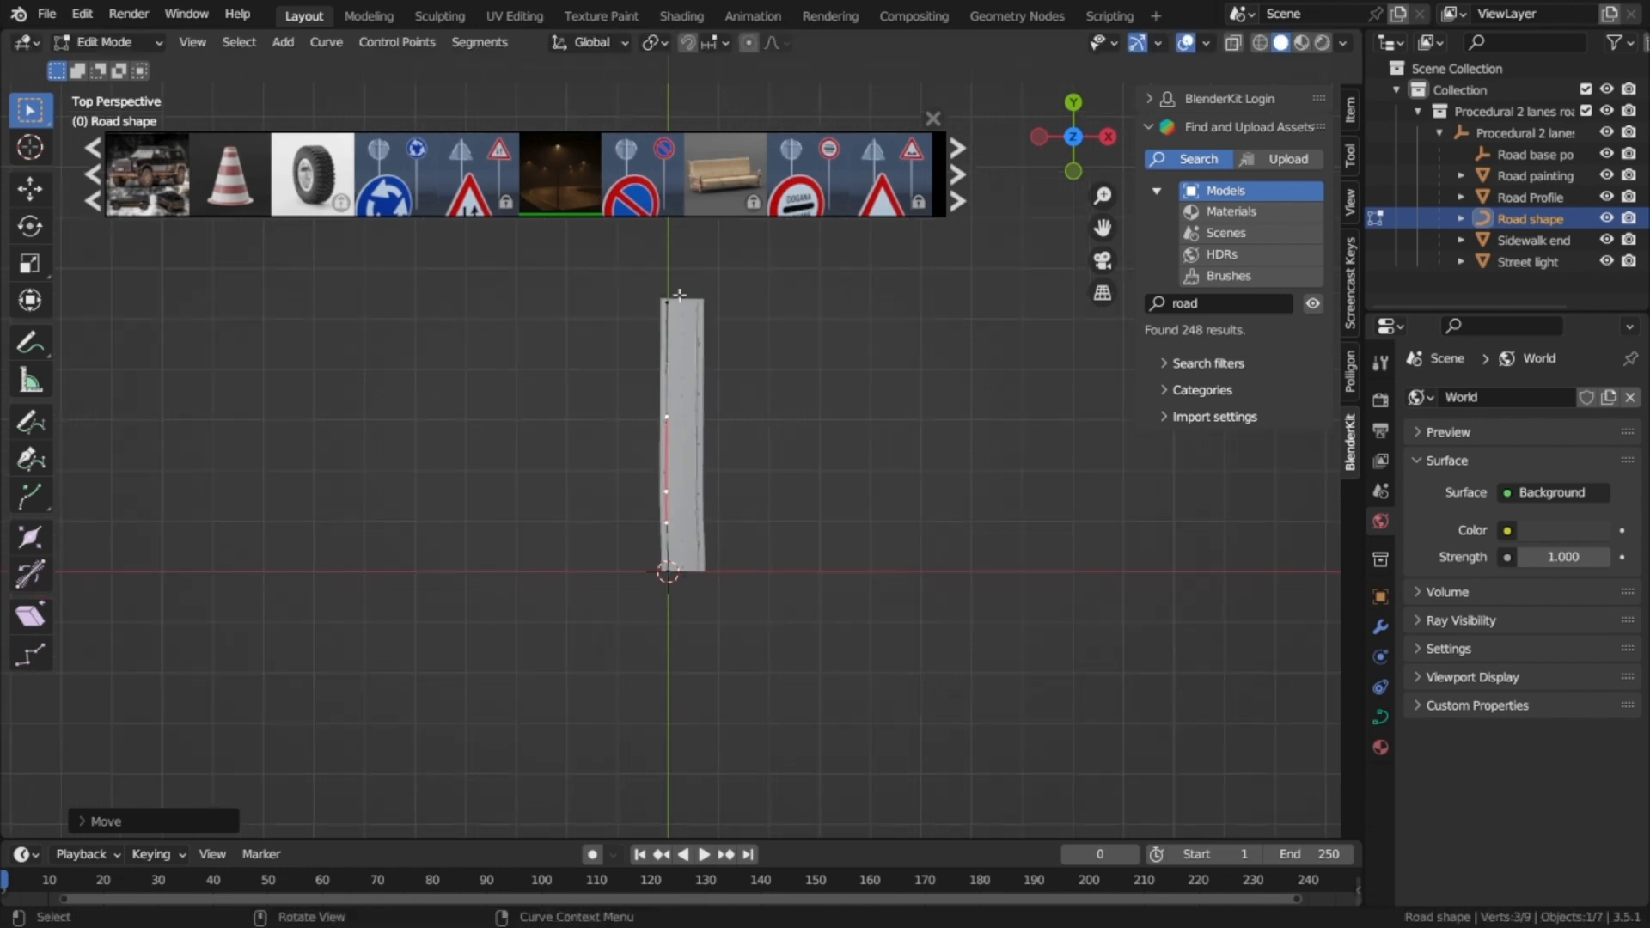
{"action": "left_click", "coordinate": [679, 295]}
{"action": "scroll", "coordinate": [740, 338], "scroll_direction": "down", "scroll_amount": 1}
{"action": "key", "text": "g"}
{"action": "key", "text": "y"}
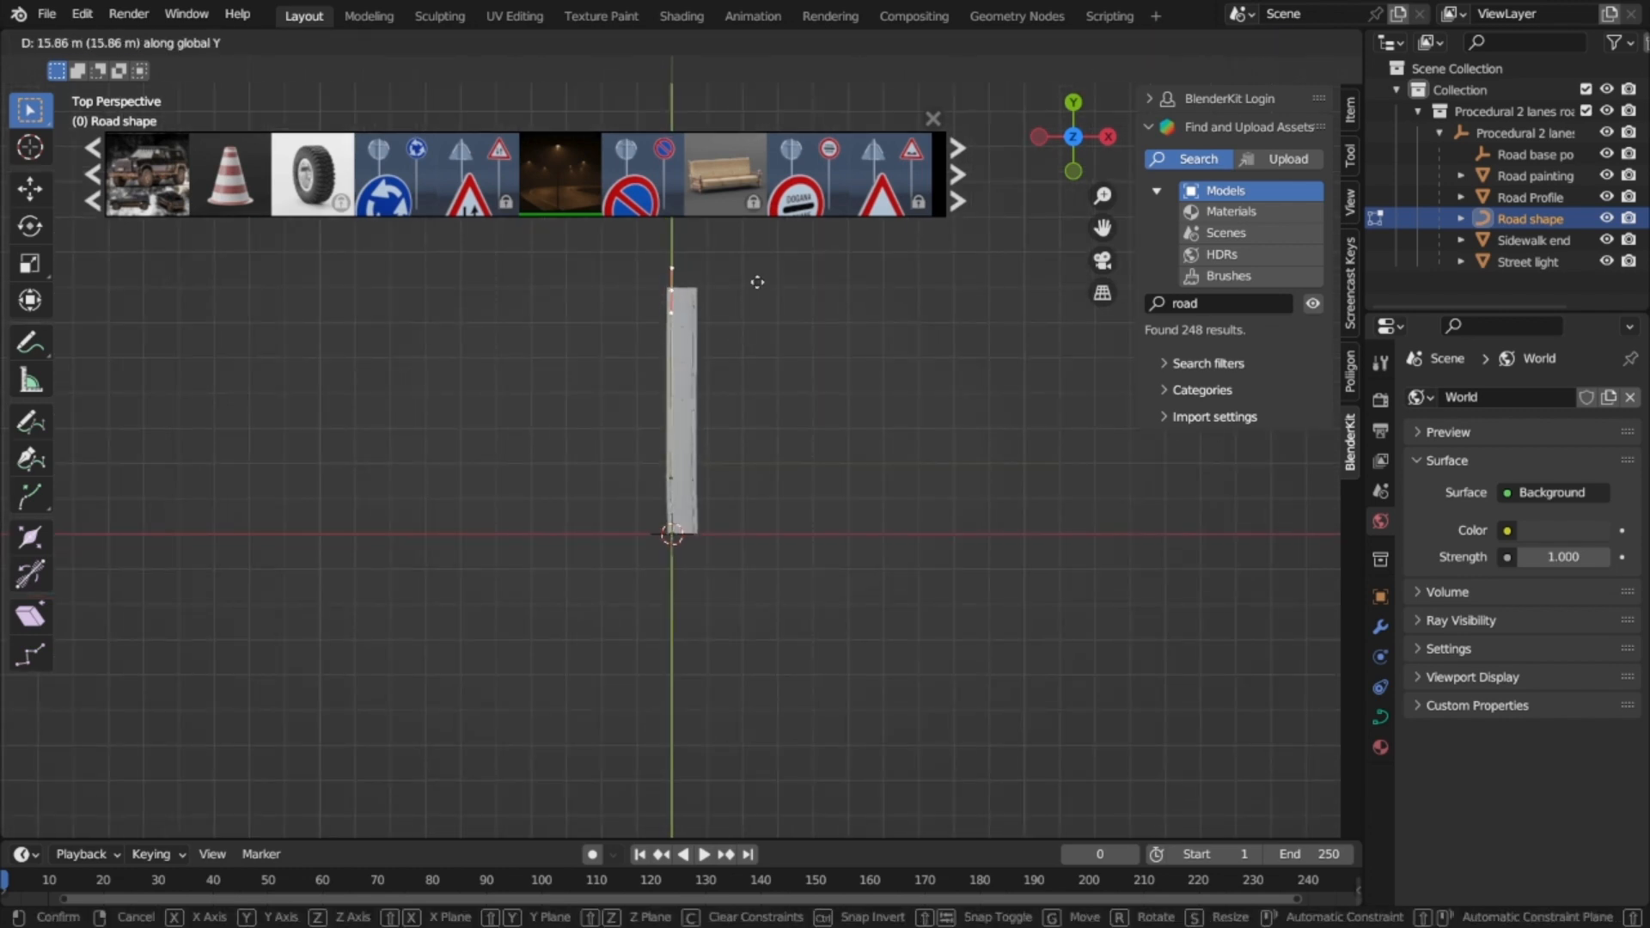
{"action": "left_click", "coordinate": [760, 294]}
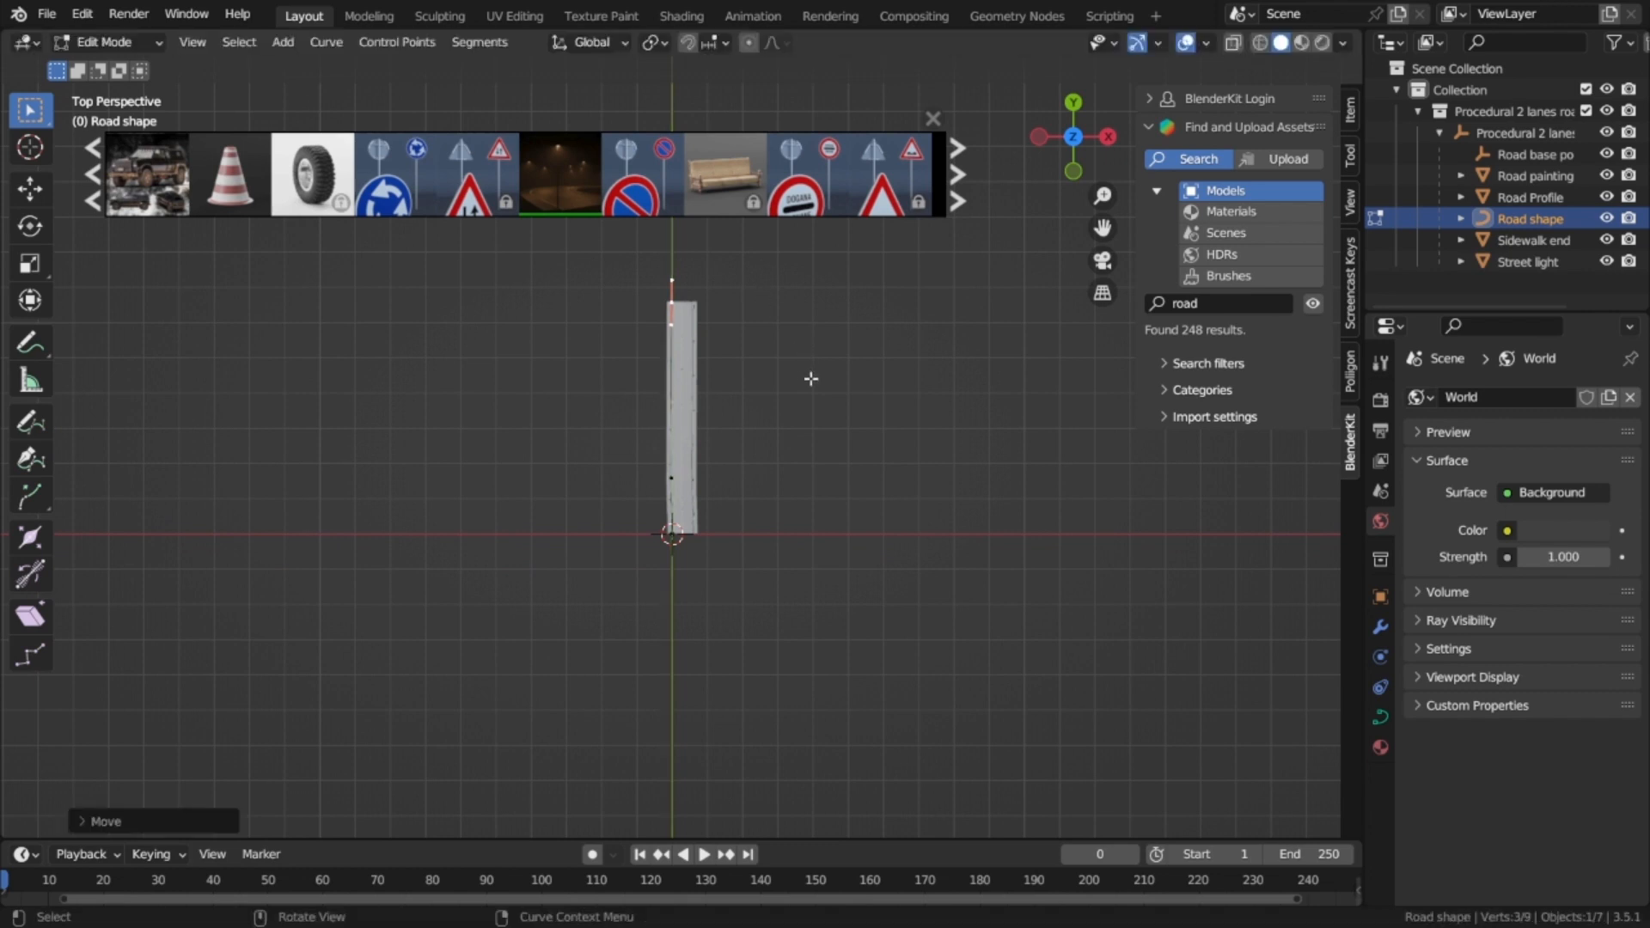
Step: Return to Object Mode and select the Road Profile and Sidewalk end meshes together
{"action": "scroll", "coordinate": [810, 375], "scroll_direction": "up", "scroll_amount": 2}
{"action": "scroll", "coordinate": [751, 493], "scroll_direction": "up", "scroll_amount": 2}
{"action": "middle_click_drag", "start_coordinate": [751, 493], "coordinate": [818, 443]}
{"action": "left_click", "coordinate": [608, 438]}
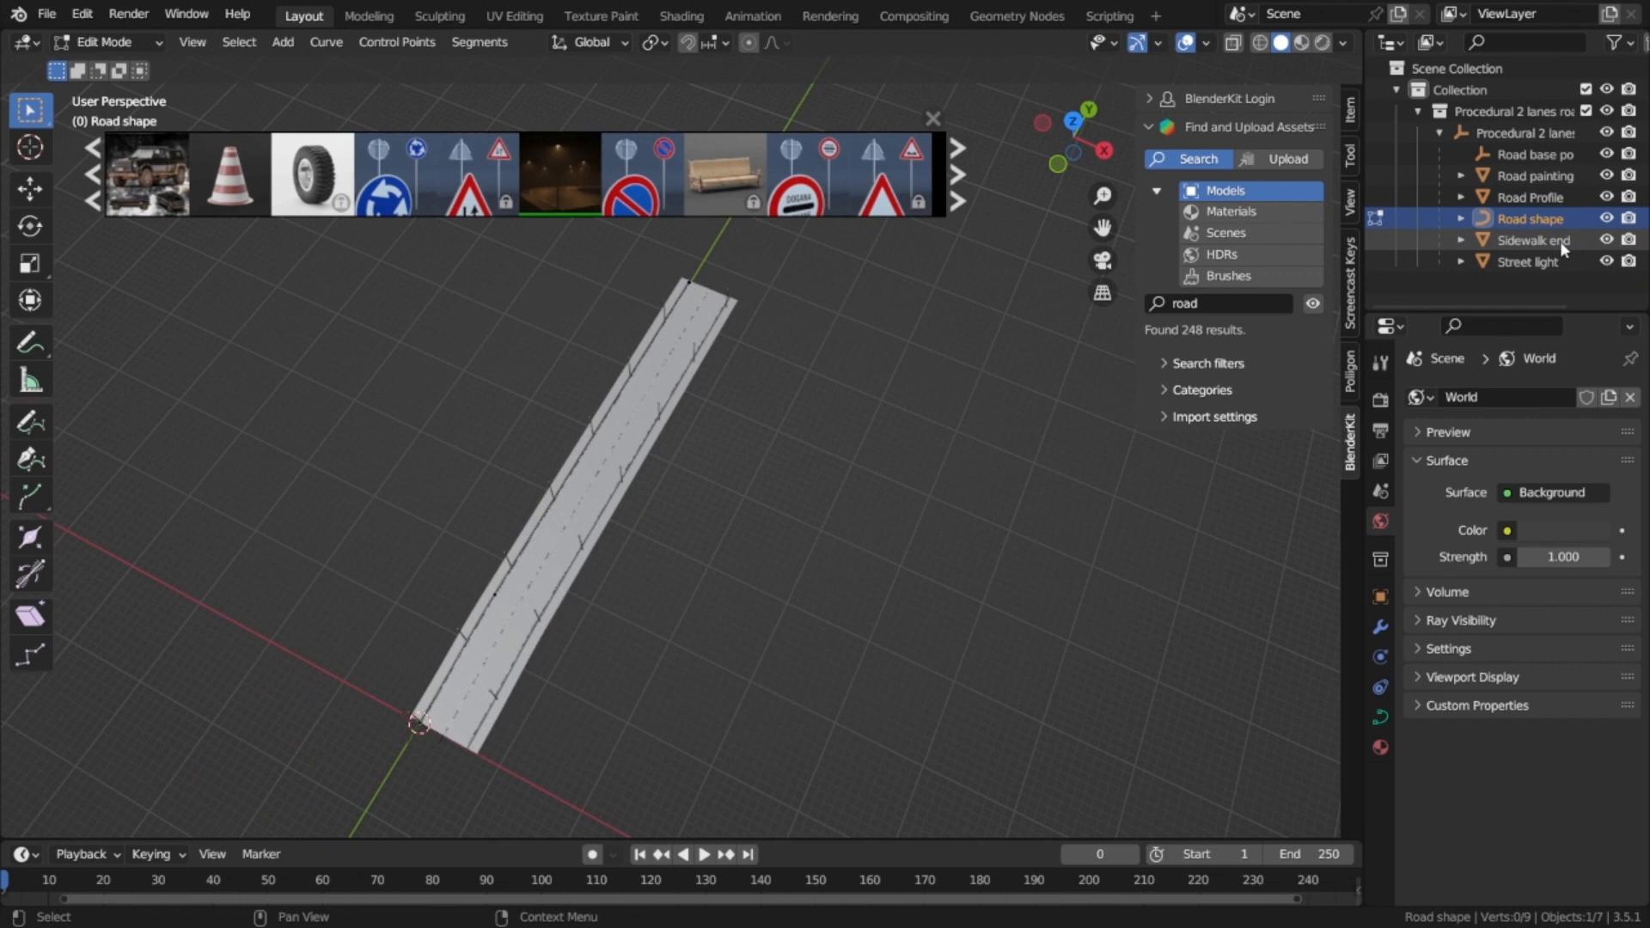
{"action": "left_click", "coordinate": [1534, 154]}
{"action": "scroll", "coordinate": [595, 703], "scroll_direction": "up", "scroll_amount": 1}
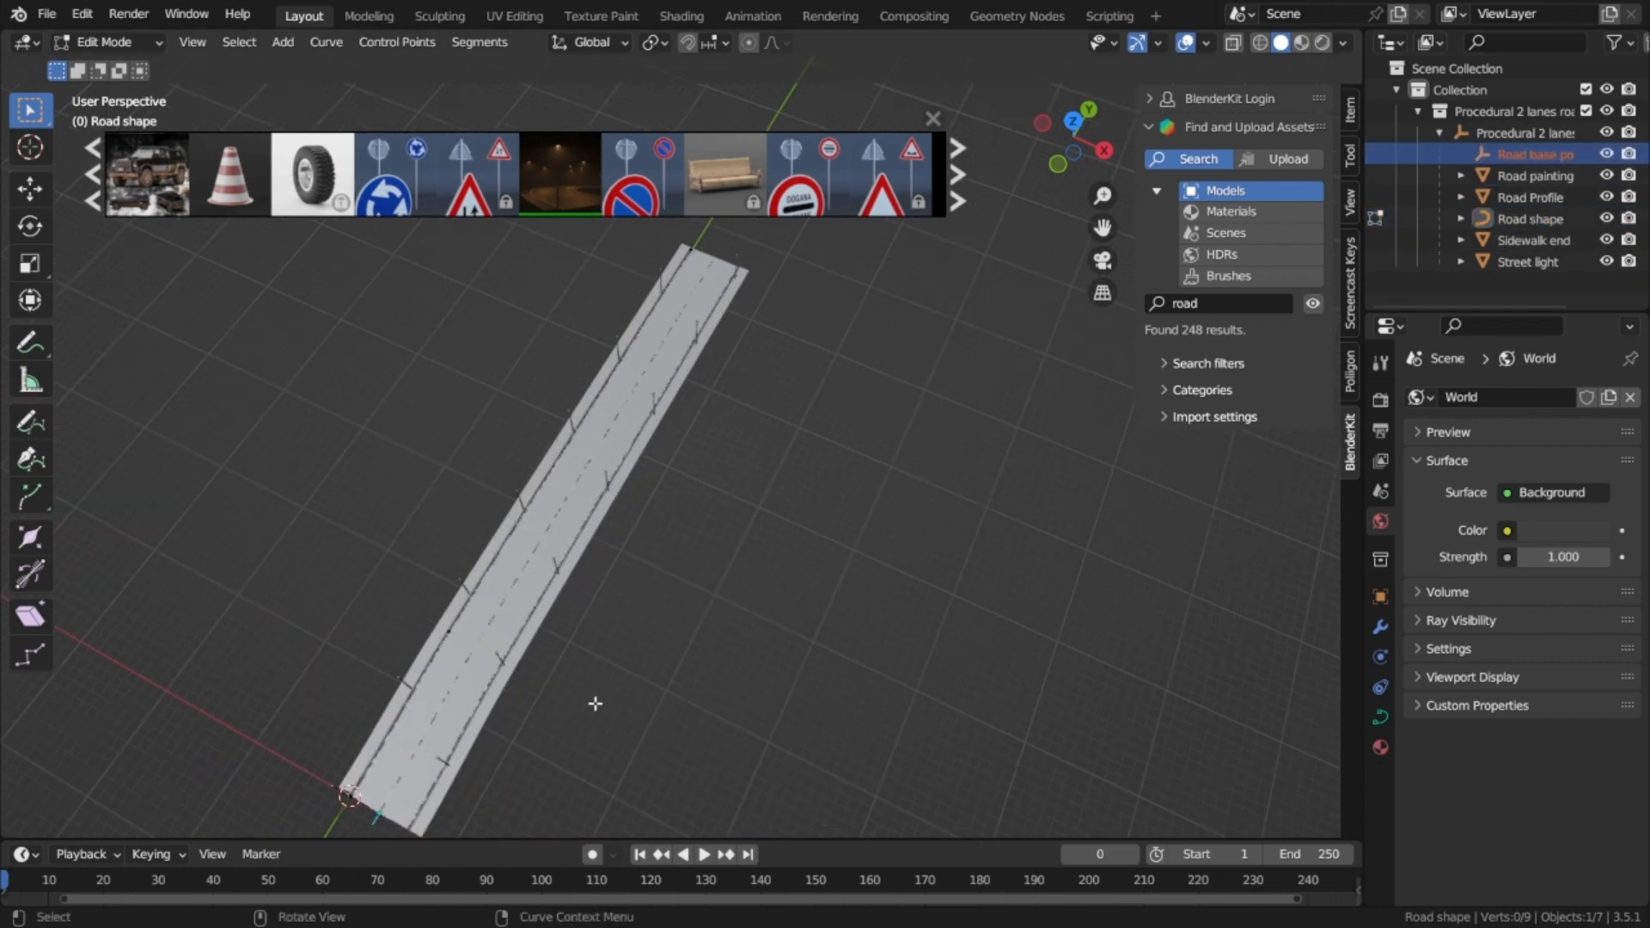
{"action": "middle_click_drag", "start_coordinate": [595, 702], "coordinate": [799, 578], "text": "shift"}
{"action": "key", "text": "ctrl+Tab"}
{"action": "left_click", "coordinate": [830, 395]}
{"action": "left_click", "coordinate": [717, 606]}
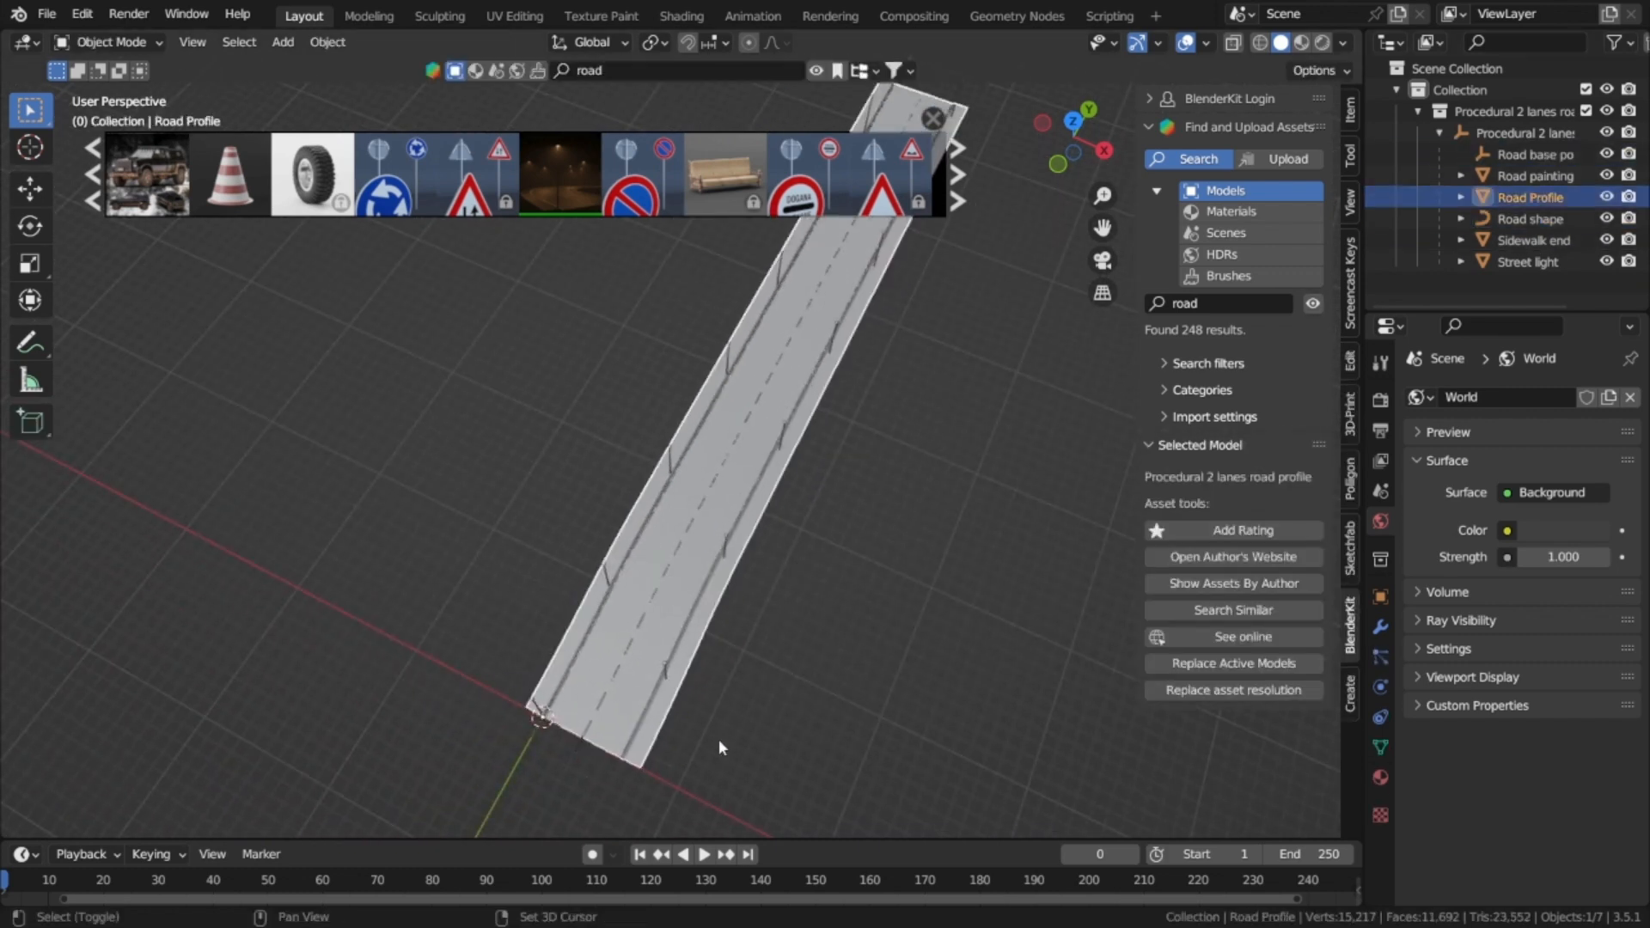
{"action": "scroll", "coordinate": [817, 620], "scroll_direction": "up", "scroll_amount": 3}
{"action": "middle_click_drag", "start_coordinate": [720, 746], "coordinate": [755, 589], "text": "shift"}
{"action": "left_click", "coordinate": [833, 644], "text": "shift"}
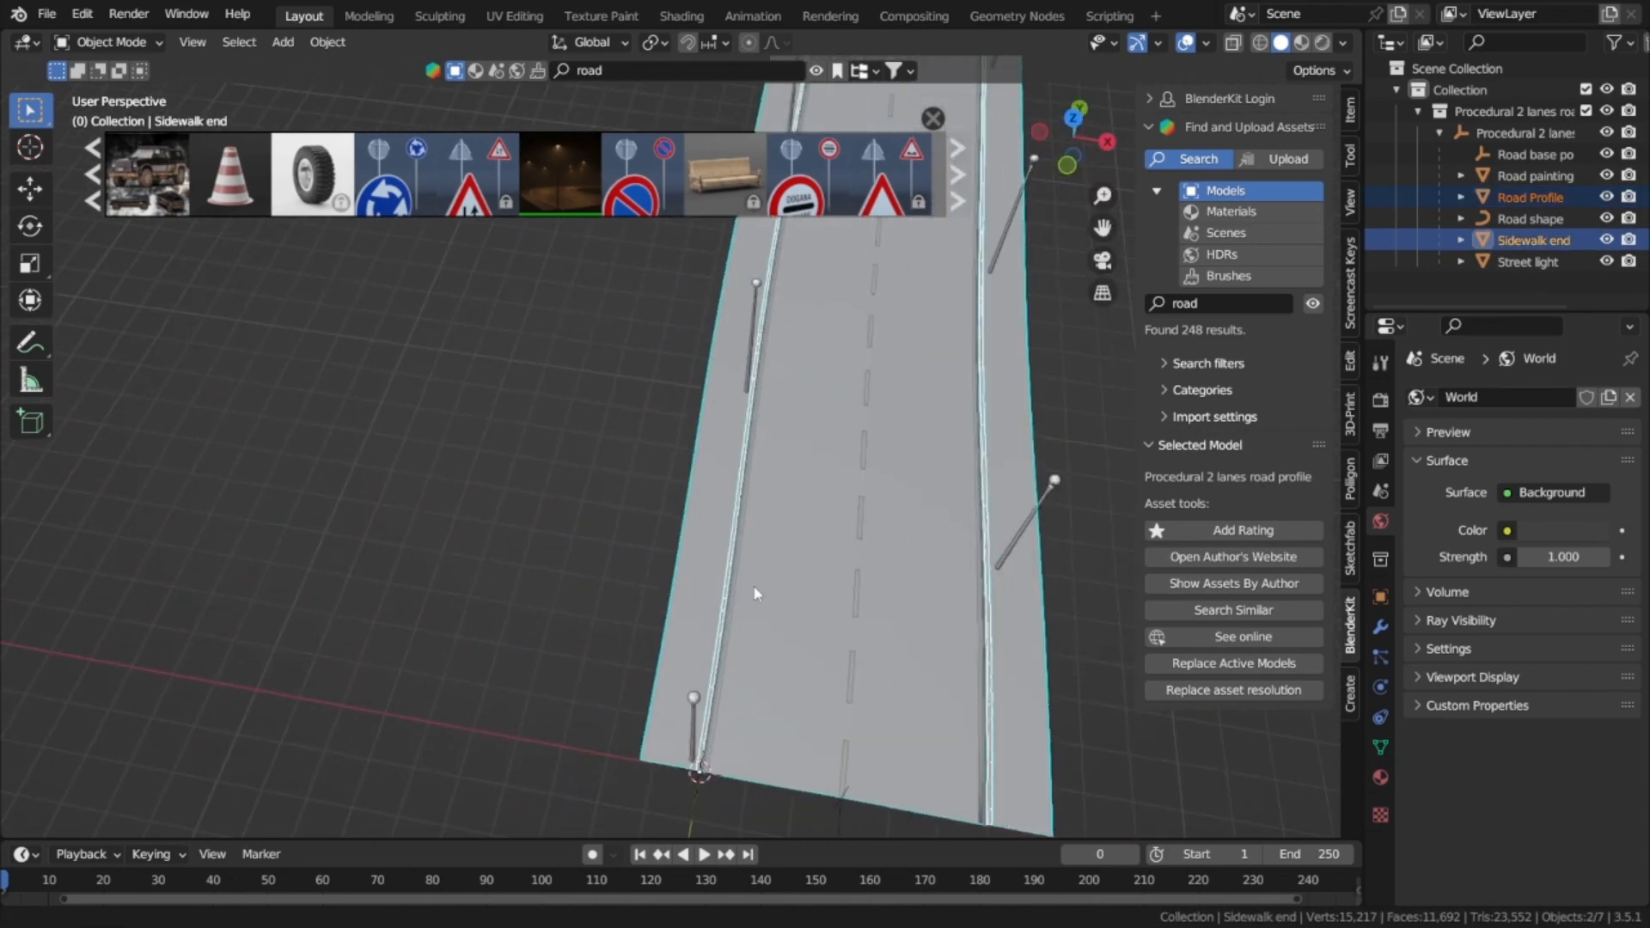
Step: Edit both meshes from the top with X-ray on and select all vertices of the sidewalk on the positive X side
{"action": "key", "text": "KP_7"}
{"action": "scroll", "coordinate": [781, 468], "scroll_direction": "down", "scroll_amount": 3}
{"action": "middle_click_drag", "start_coordinate": [855, 550], "coordinate": [694, 596], "text": "shift"}
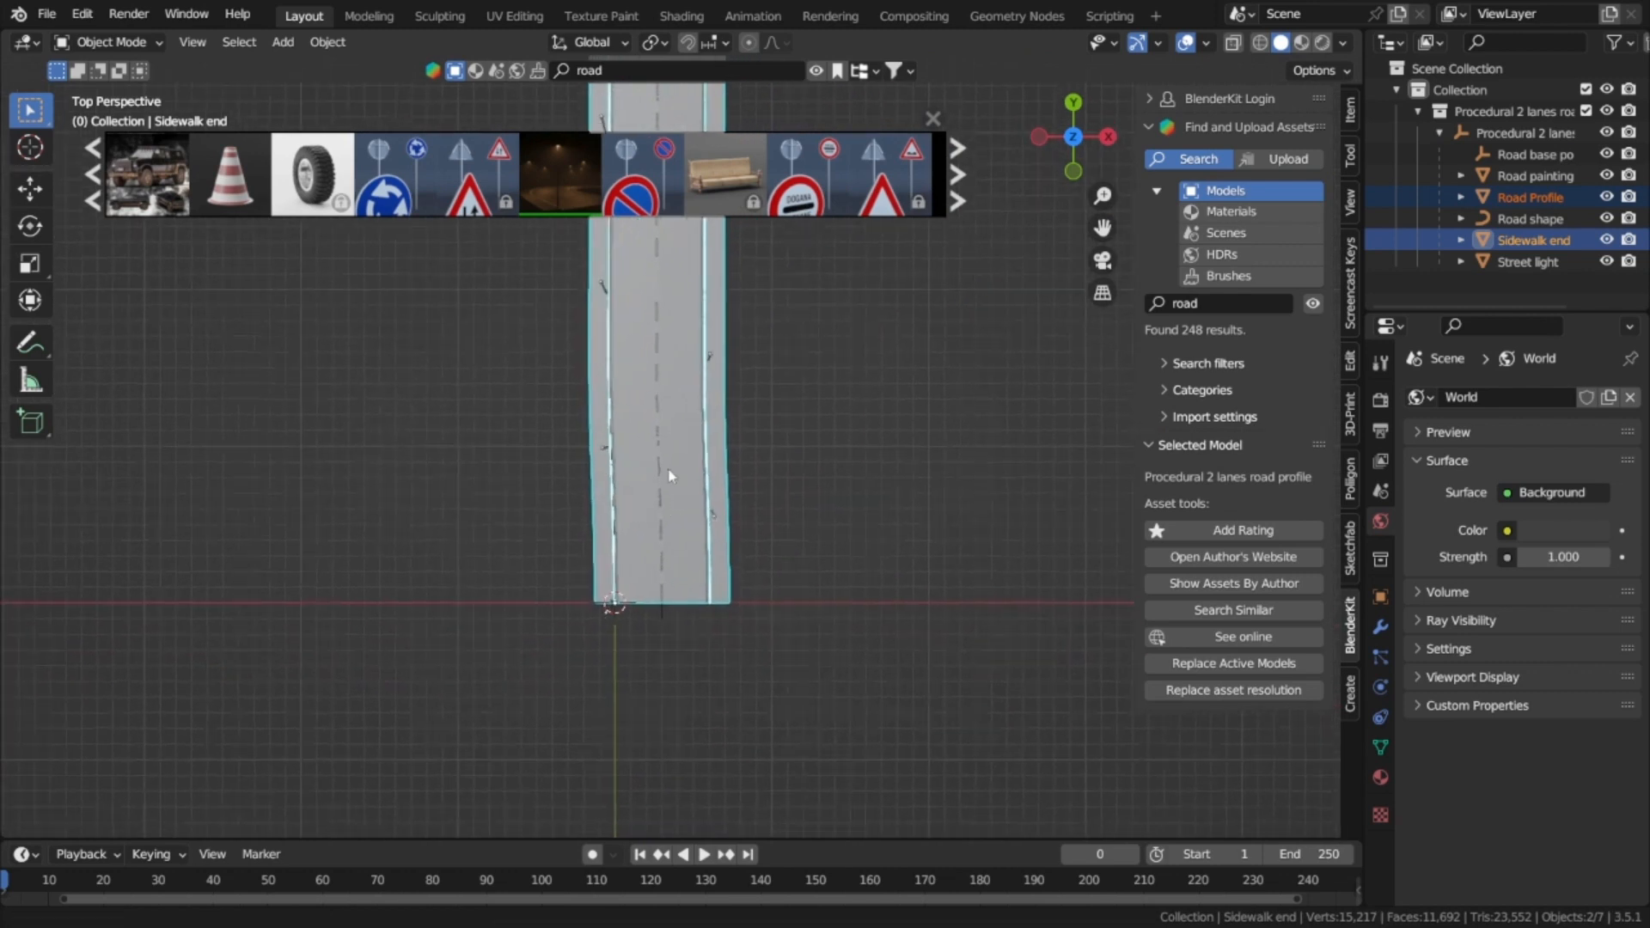
{"action": "scroll", "coordinate": [765, 588], "scroll_direction": "up", "scroll_amount": 4}
{"action": "key", "text": "alt+z"}
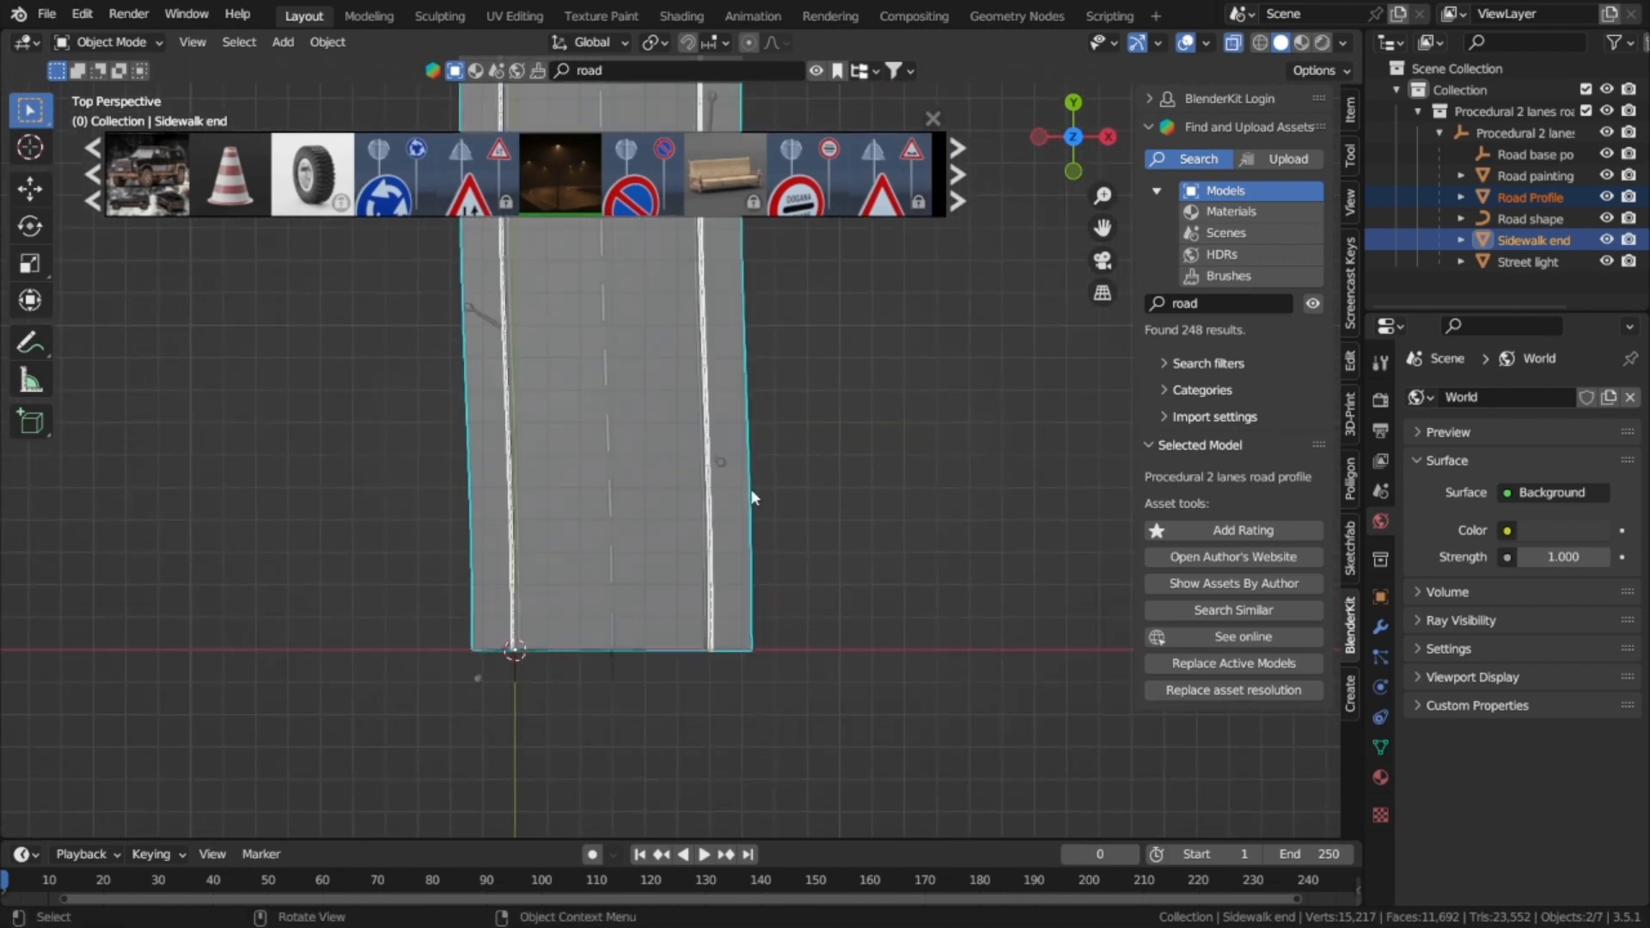
{"action": "key", "text": "ctrl+Tab"}
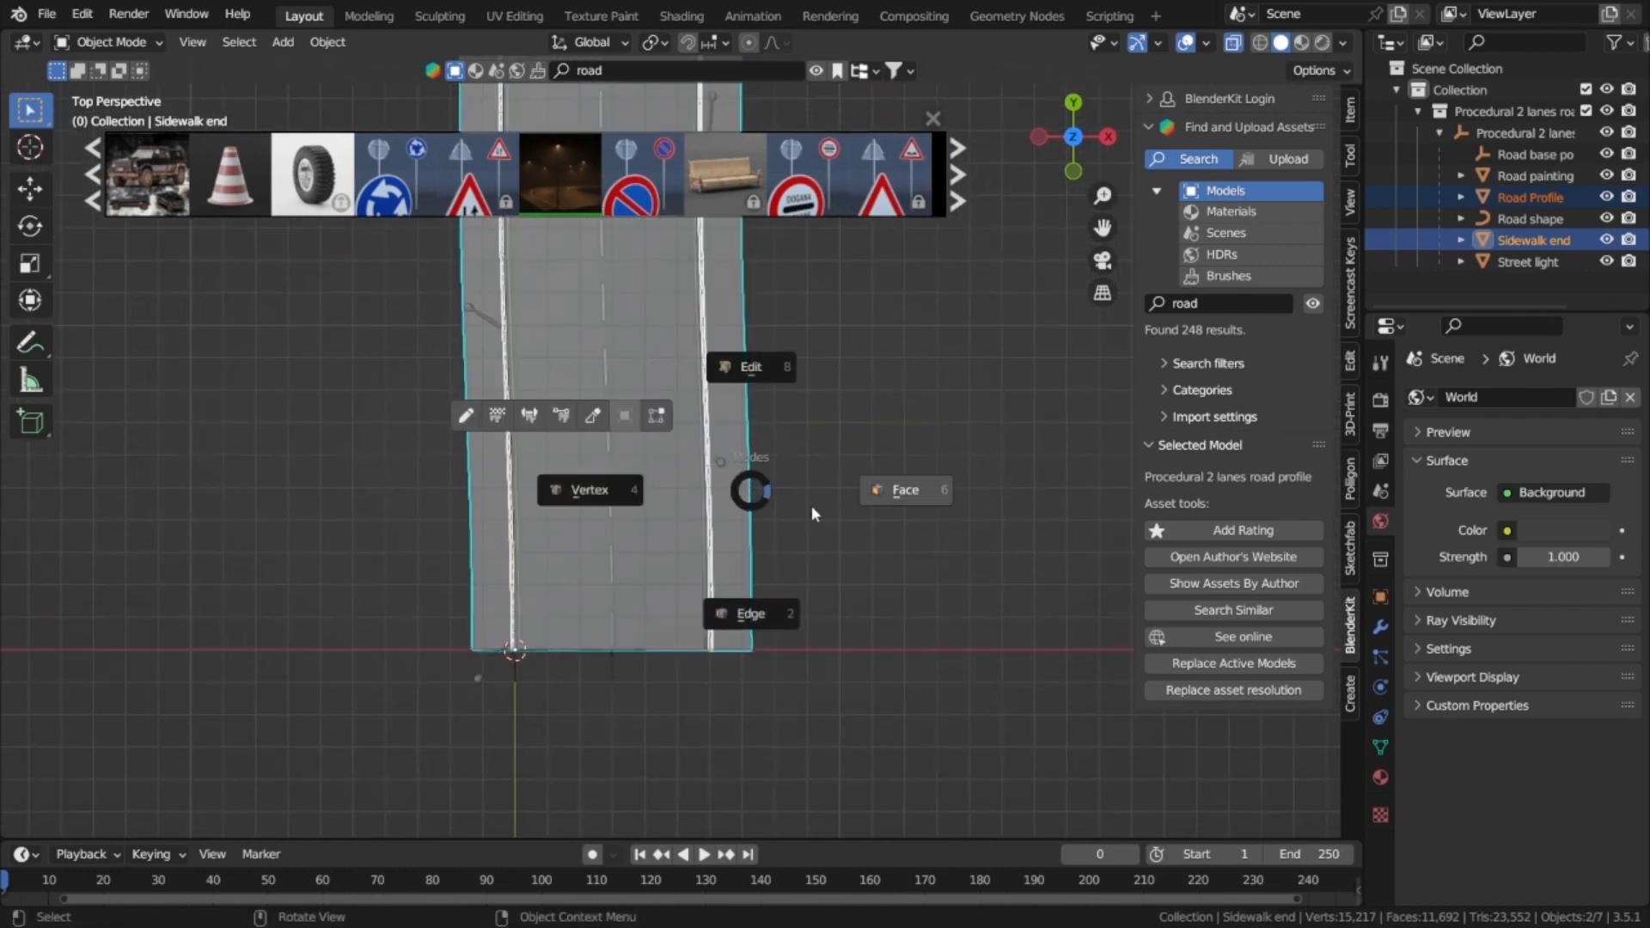
{"action": "left_click", "coordinate": [625, 463]}
{"action": "left_click_drag", "start_coordinate": [794, 567], "coordinate": [692, 680]}
{"action": "key", "text": "alt+z"}
Step: Move the selected sidewalk vertices outward along X to widen the road by one lane, and return to solid Object Mode
{"action": "scroll", "coordinate": [726, 674], "scroll_direction": "down", "scroll_amount": 2}
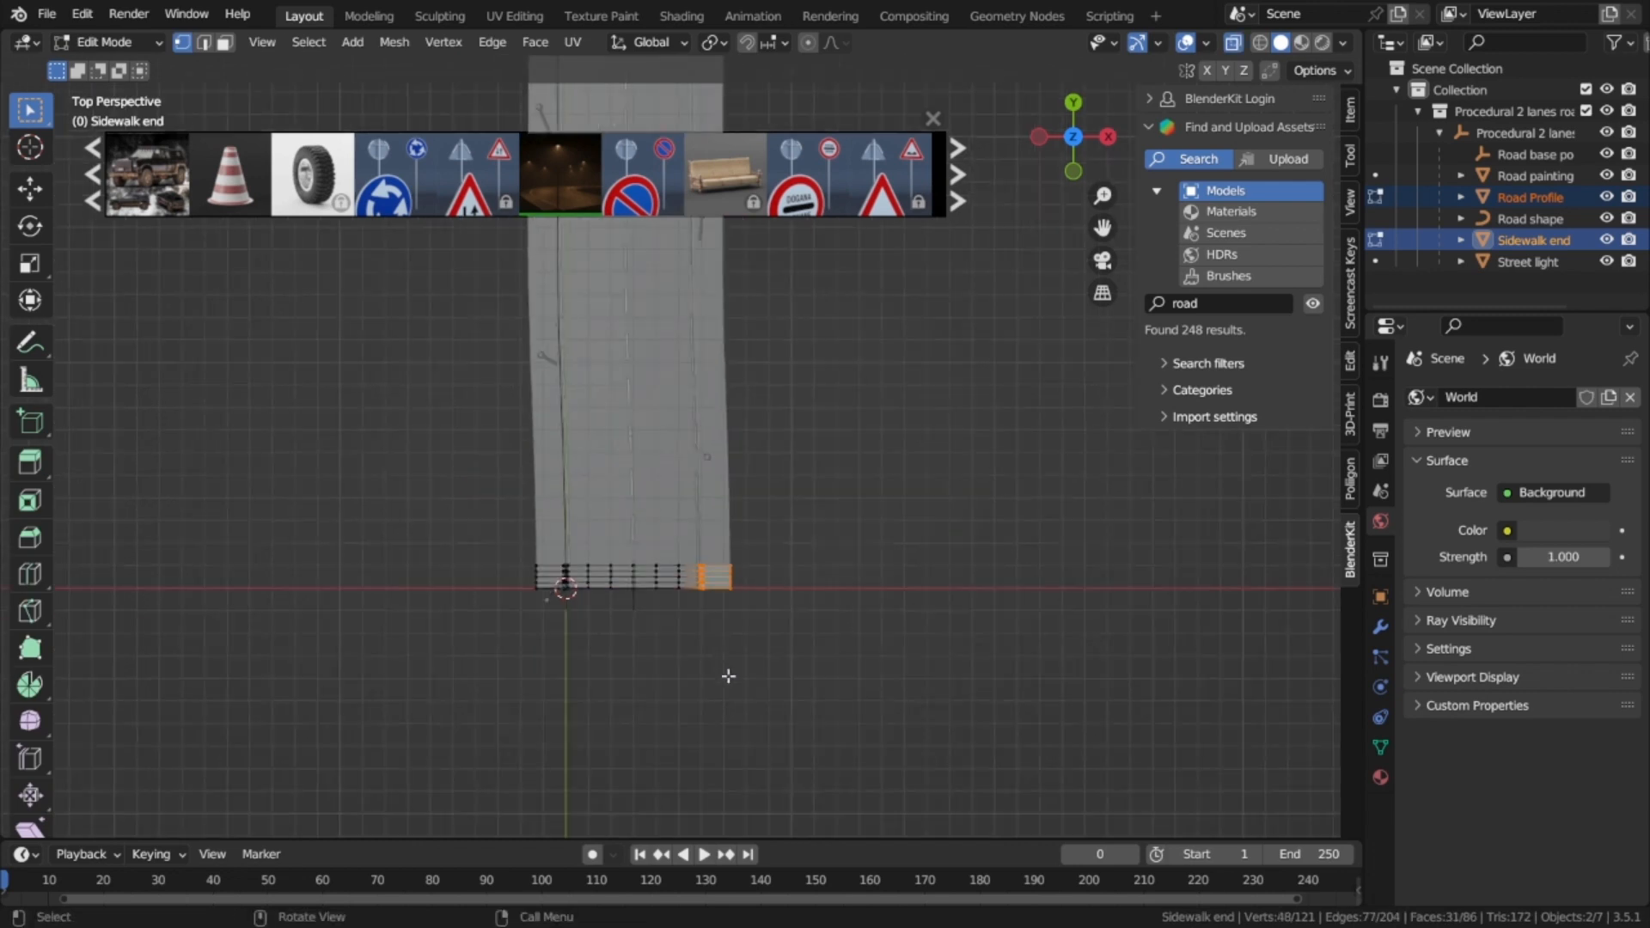
{"action": "scroll", "coordinate": [726, 674], "scroll_direction": "up", "scroll_amount": 2}
{"action": "middle_click_drag", "start_coordinate": [866, 672], "coordinate": [823, 660], "text": "shift"}
{"action": "scroll", "coordinate": [823, 660], "scroll_direction": "up", "scroll_amount": 1}
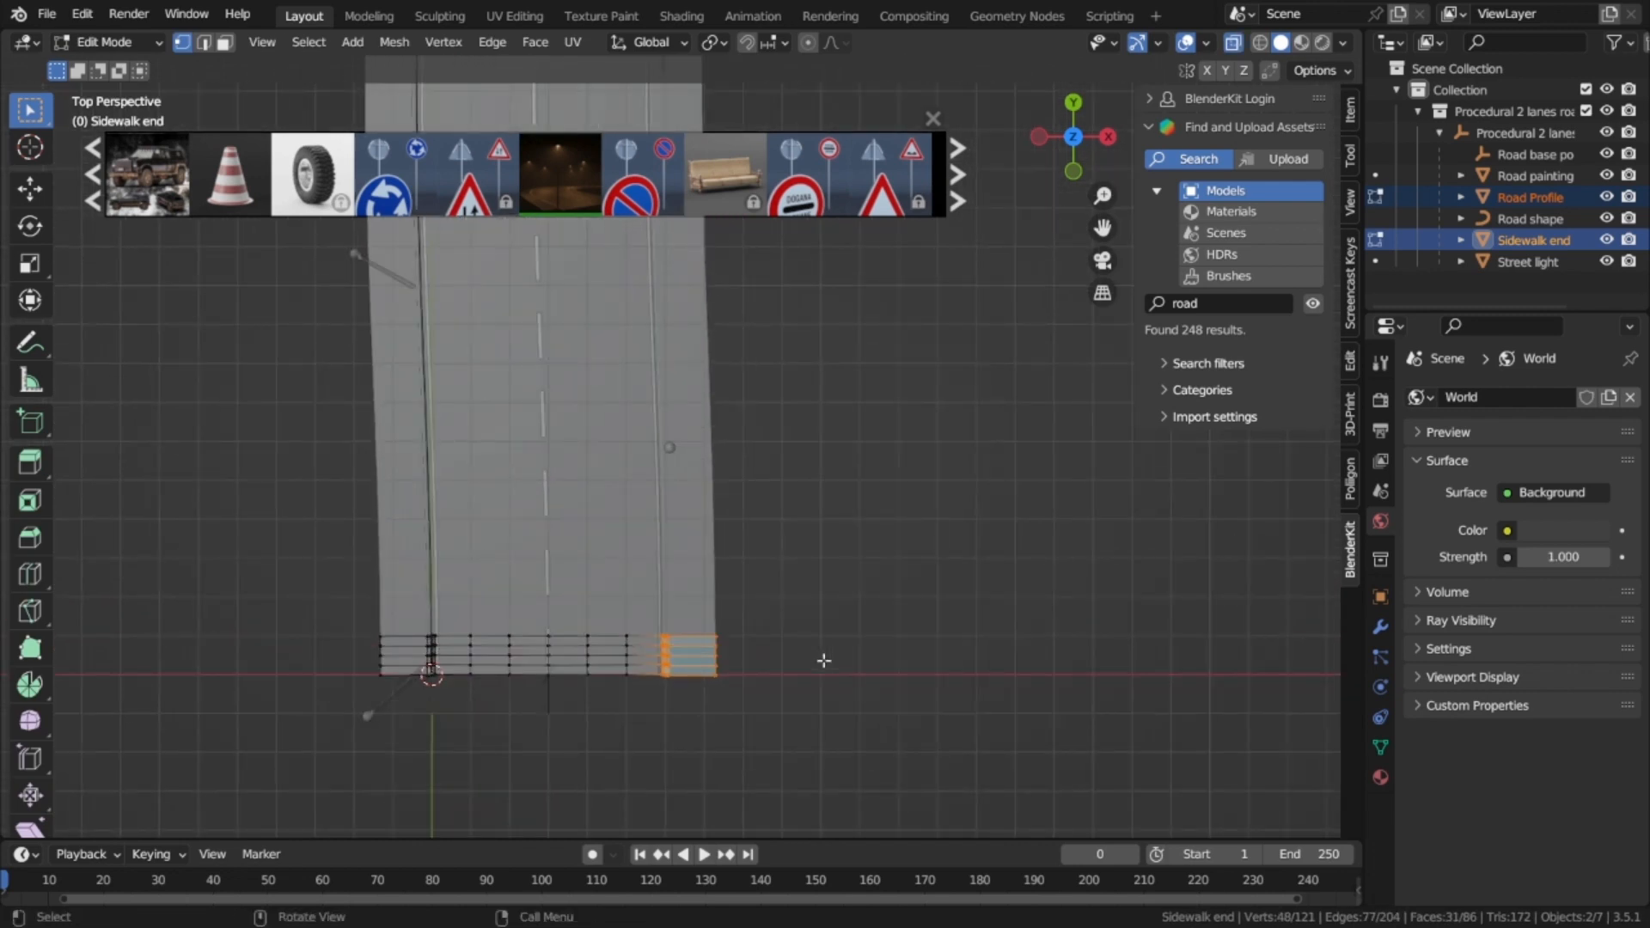
{"action": "key", "text": "g"}
{"action": "key", "text": "x"}
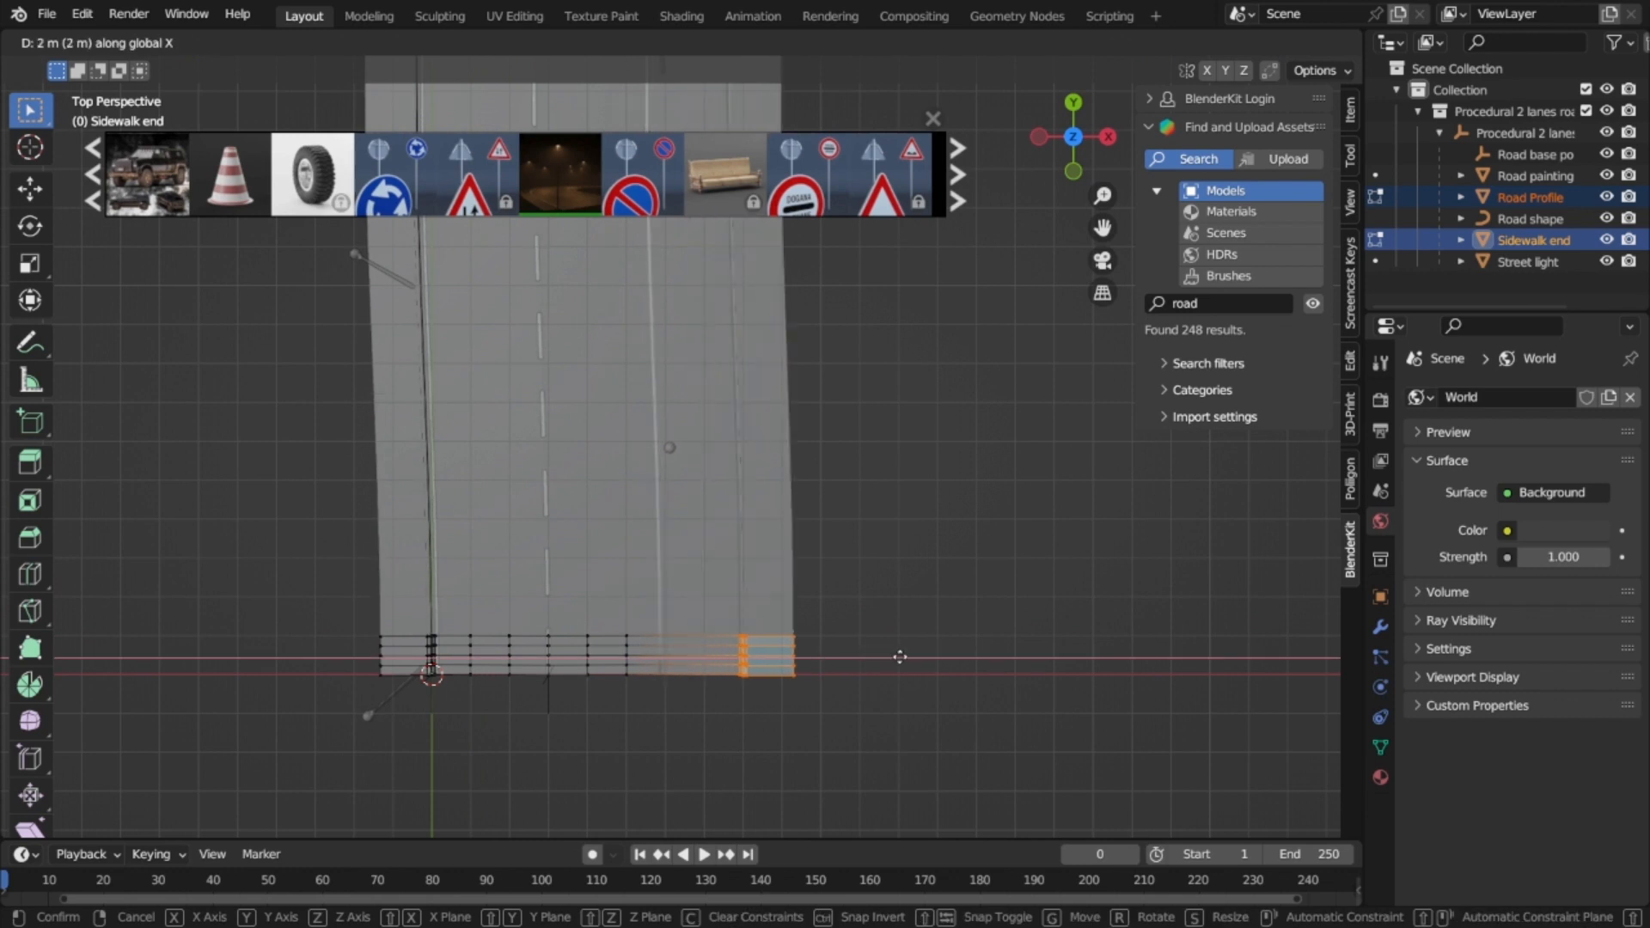
{"action": "left_click", "coordinate": [935, 655]}
{"action": "scroll", "coordinate": [935, 655], "scroll_direction": "down", "scroll_amount": 4}
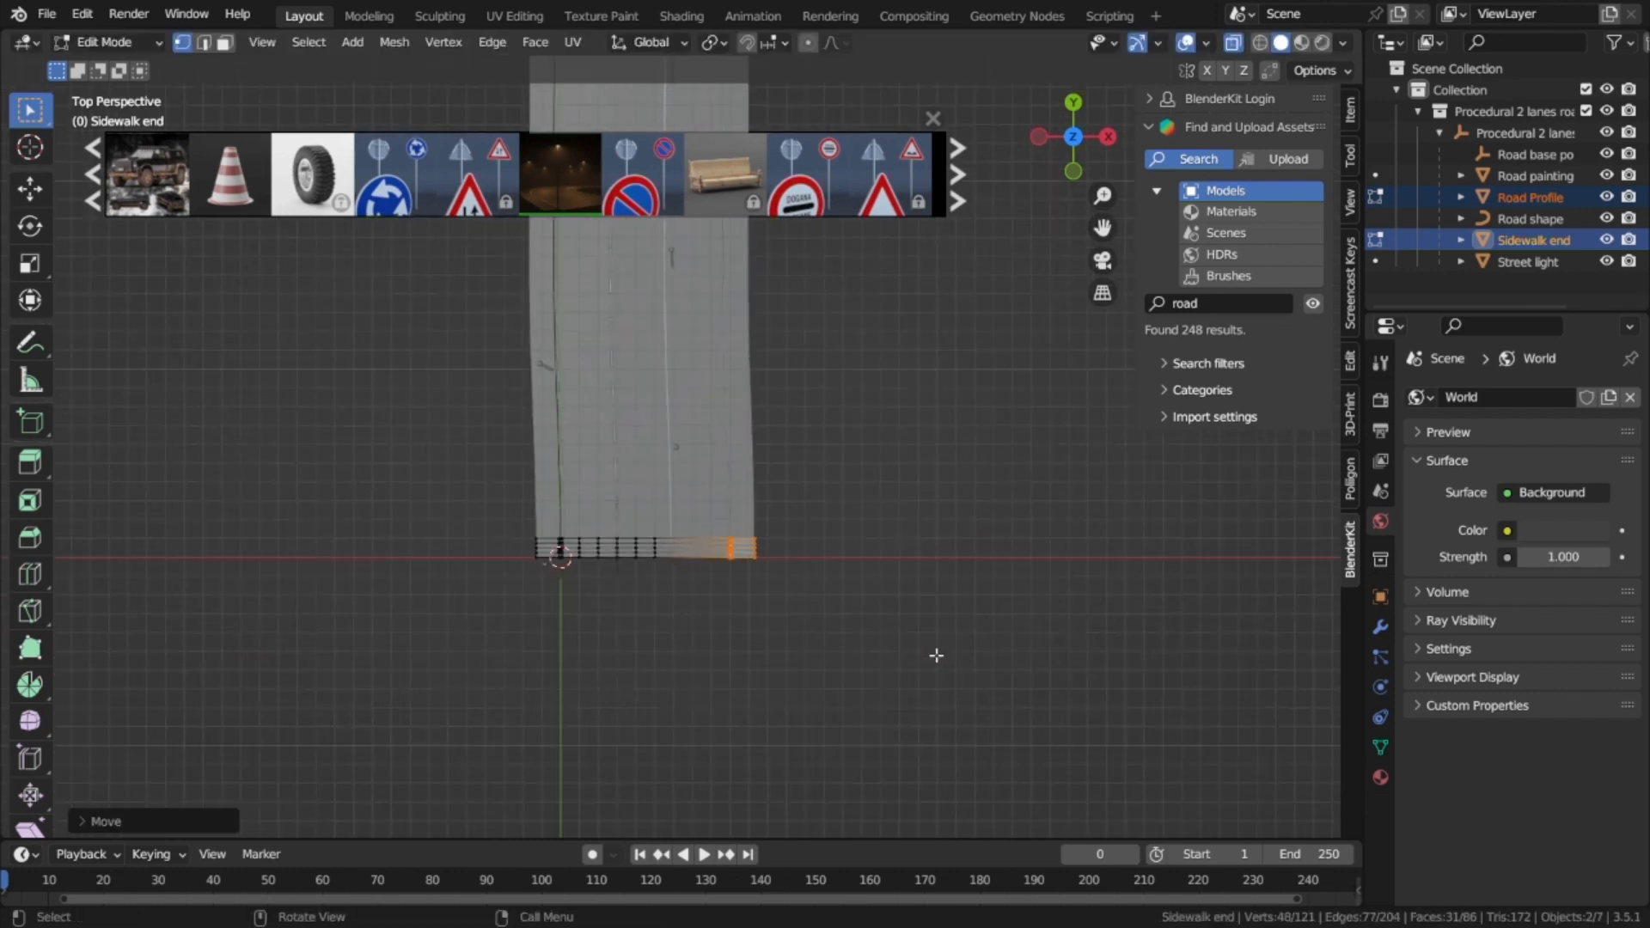
{"action": "middle_click_drag", "start_coordinate": [825, 558], "coordinate": [850, 611], "text": "shift"}
{"action": "scroll", "coordinate": [850, 610], "scroll_direction": "up", "scroll_amount": 3}
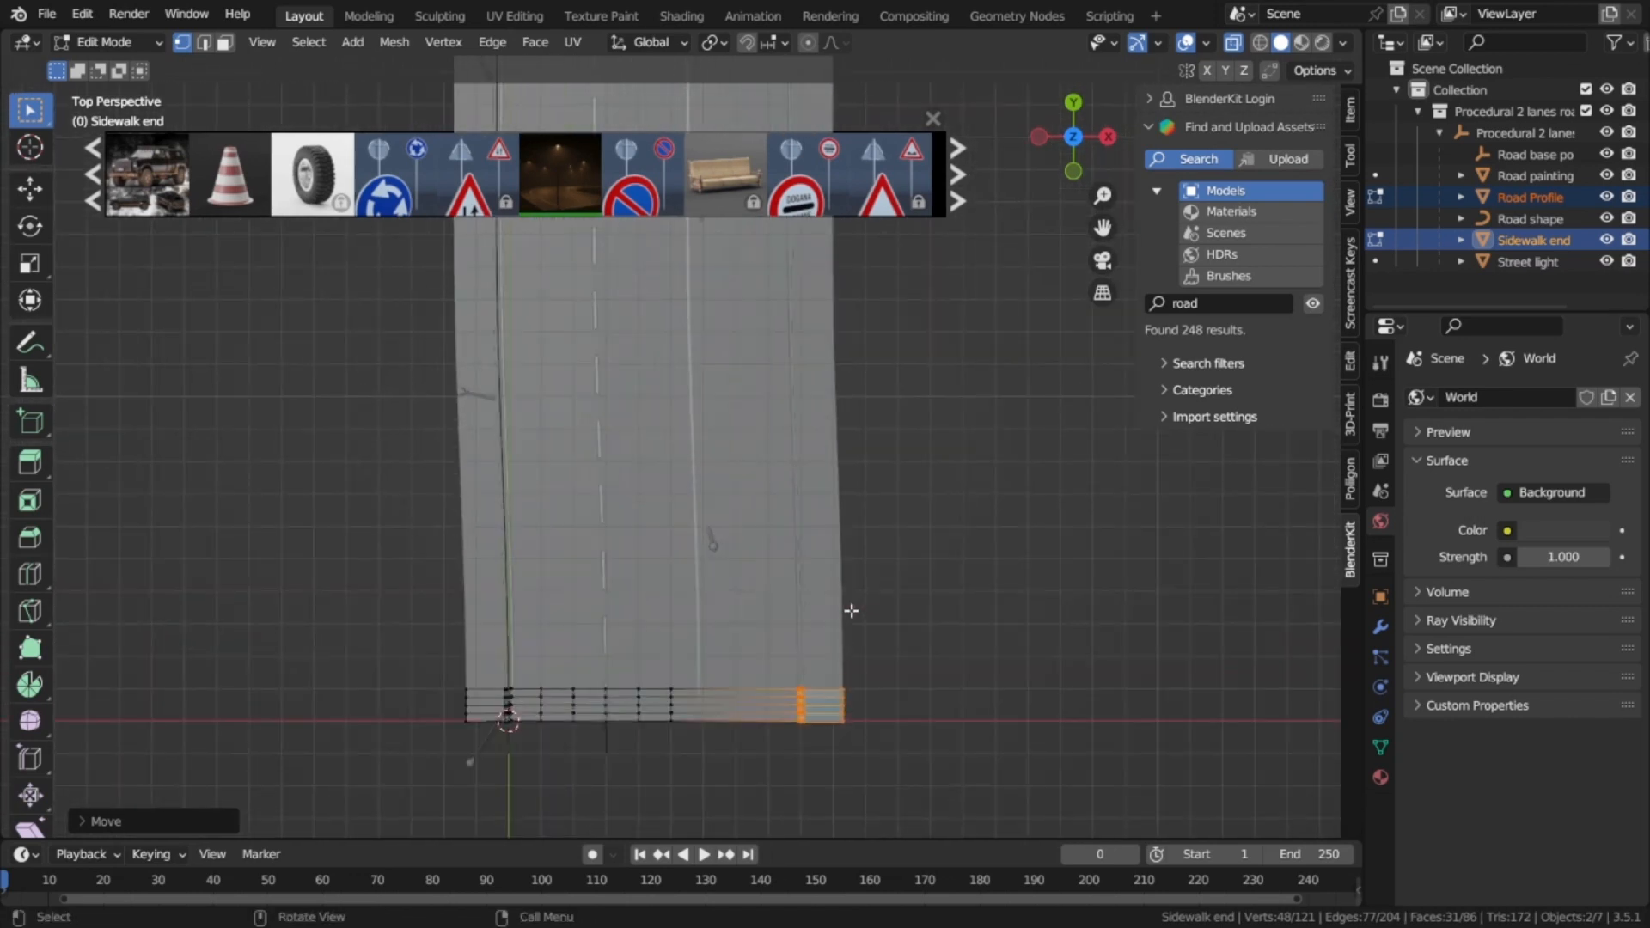
{"action": "key", "text": "Tab"}
{"action": "left_click", "coordinate": [854, 491]}
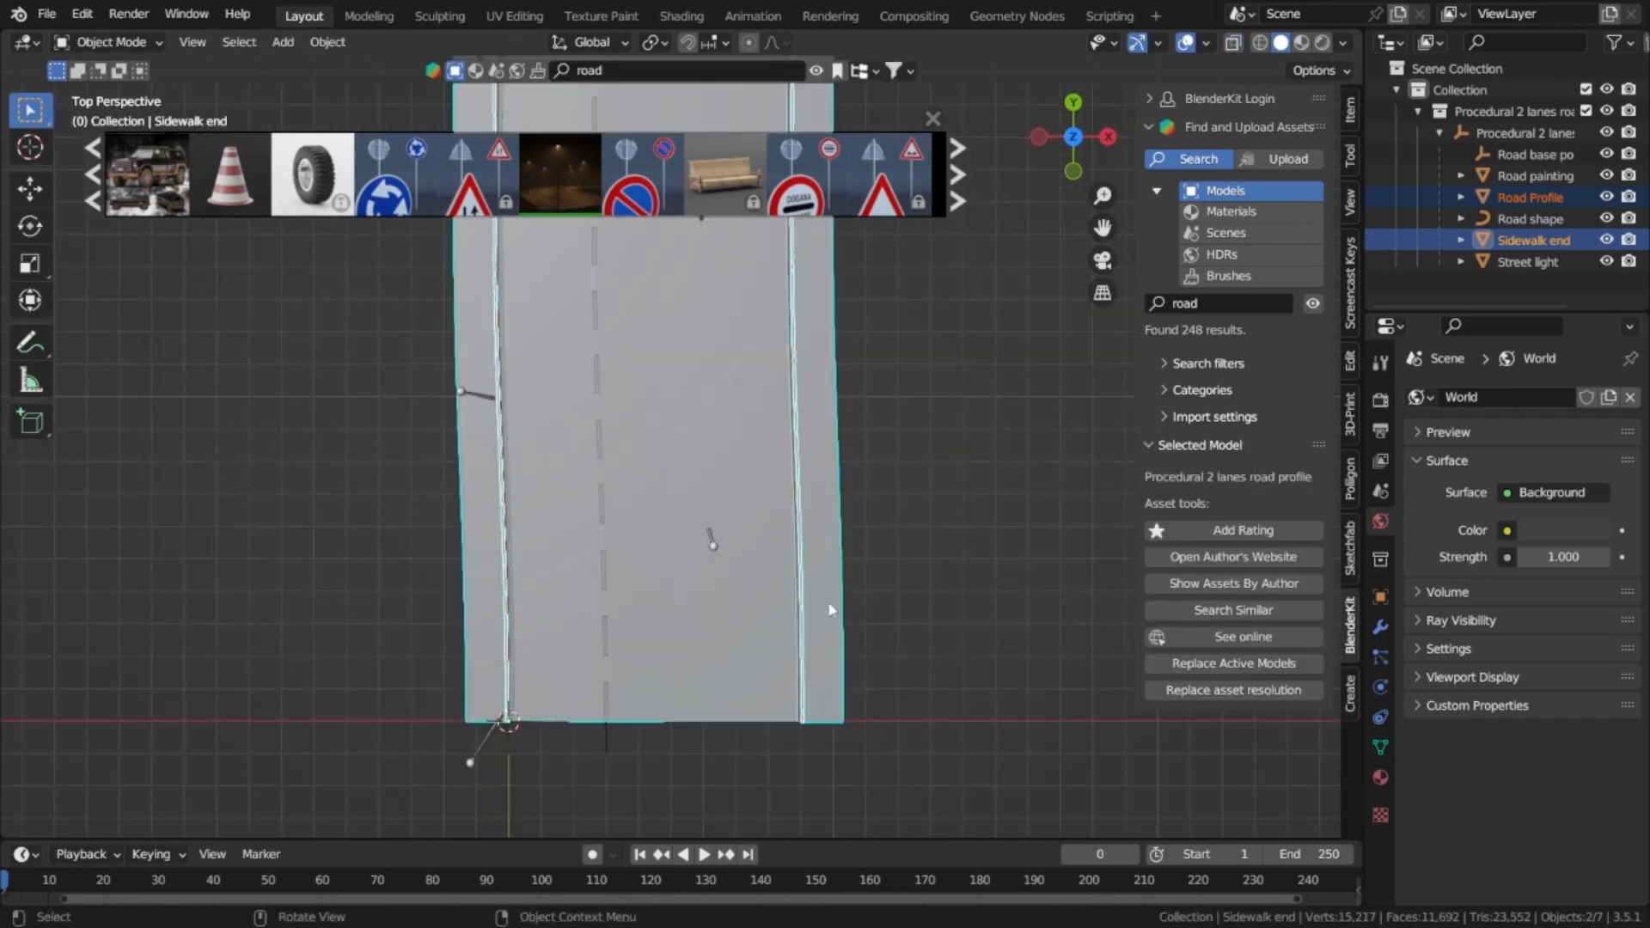
Step: Move the Road base point empty about 3 m along X to place a second dashed lane line
{"action": "left_click", "coordinate": [606, 748]}
{"action": "key", "text": "g"}
{"action": "key", "text": "x"}
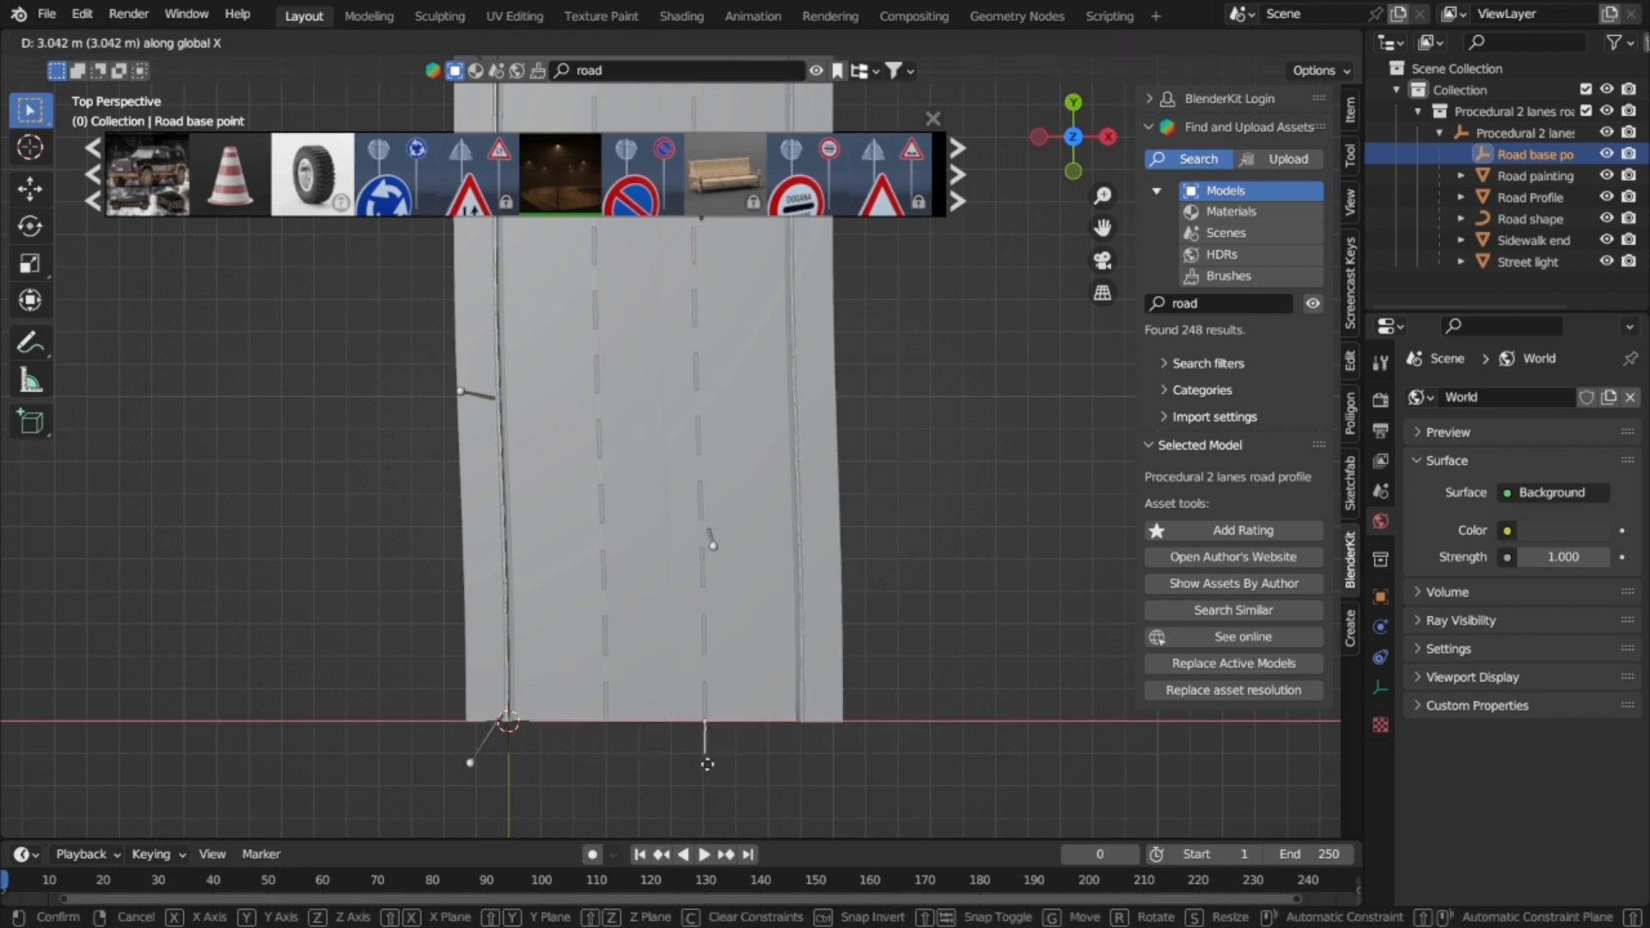
{"action": "left_click", "coordinate": [708, 767]}
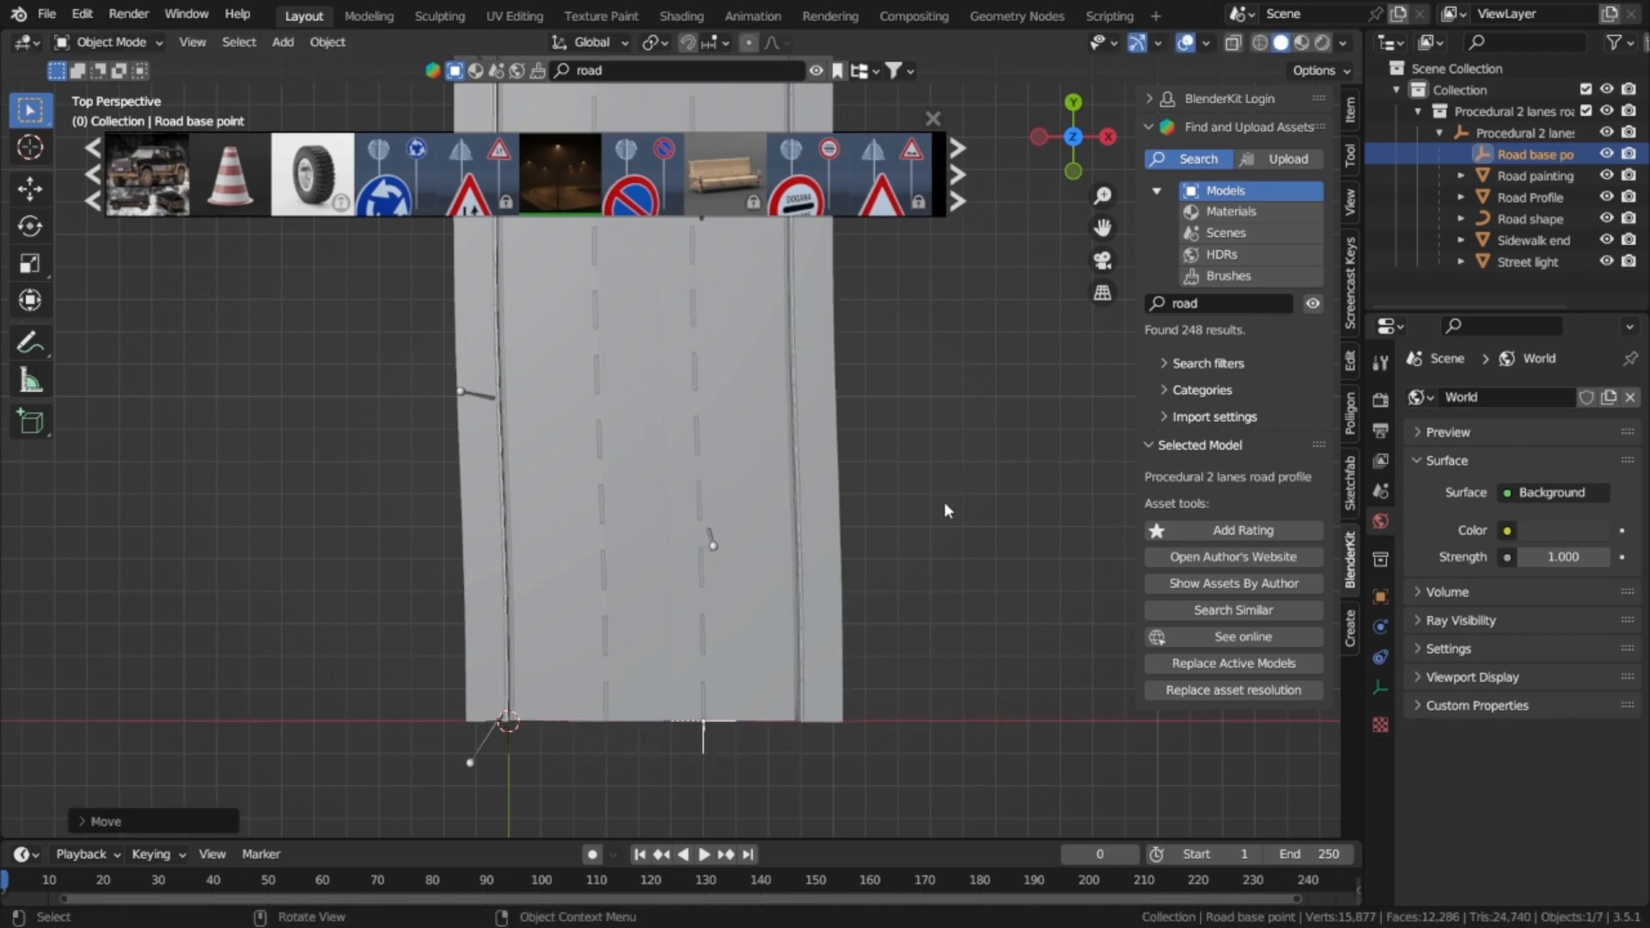
Step: Move the street light mesh about 2.8 m along X onto the widened road's sidewalk and return to Object Mode
{"action": "middle_click_drag", "start_coordinate": [920, 547], "coordinate": [923, 596]}
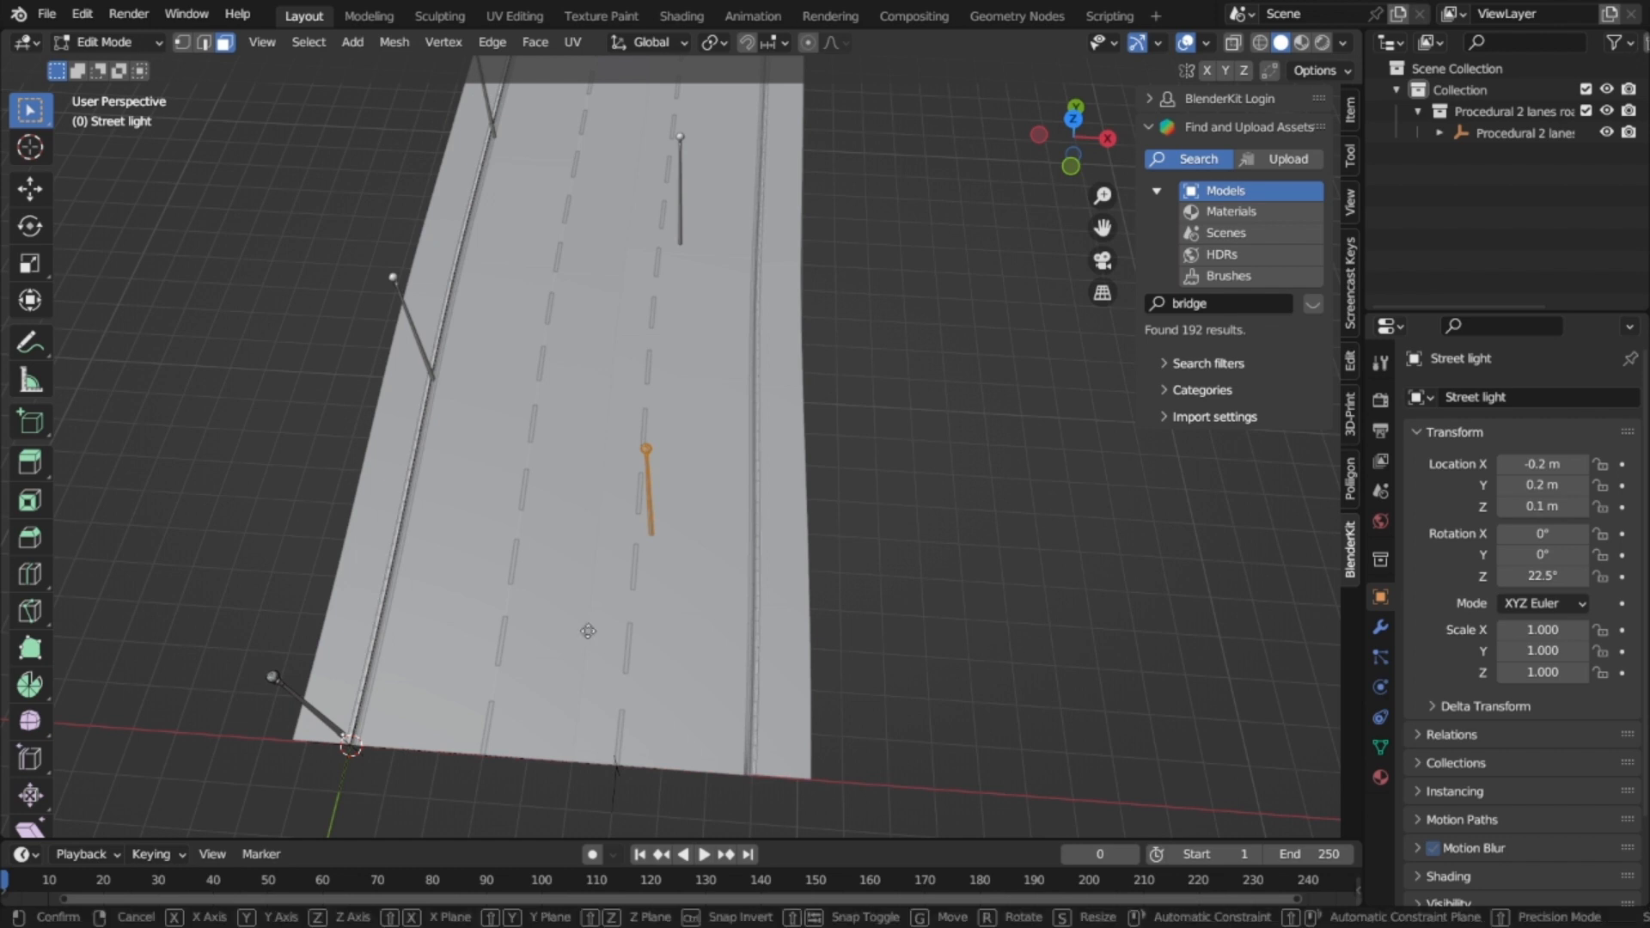
{"action": "key", "text": "g"}
{"action": "key", "text": "x"}
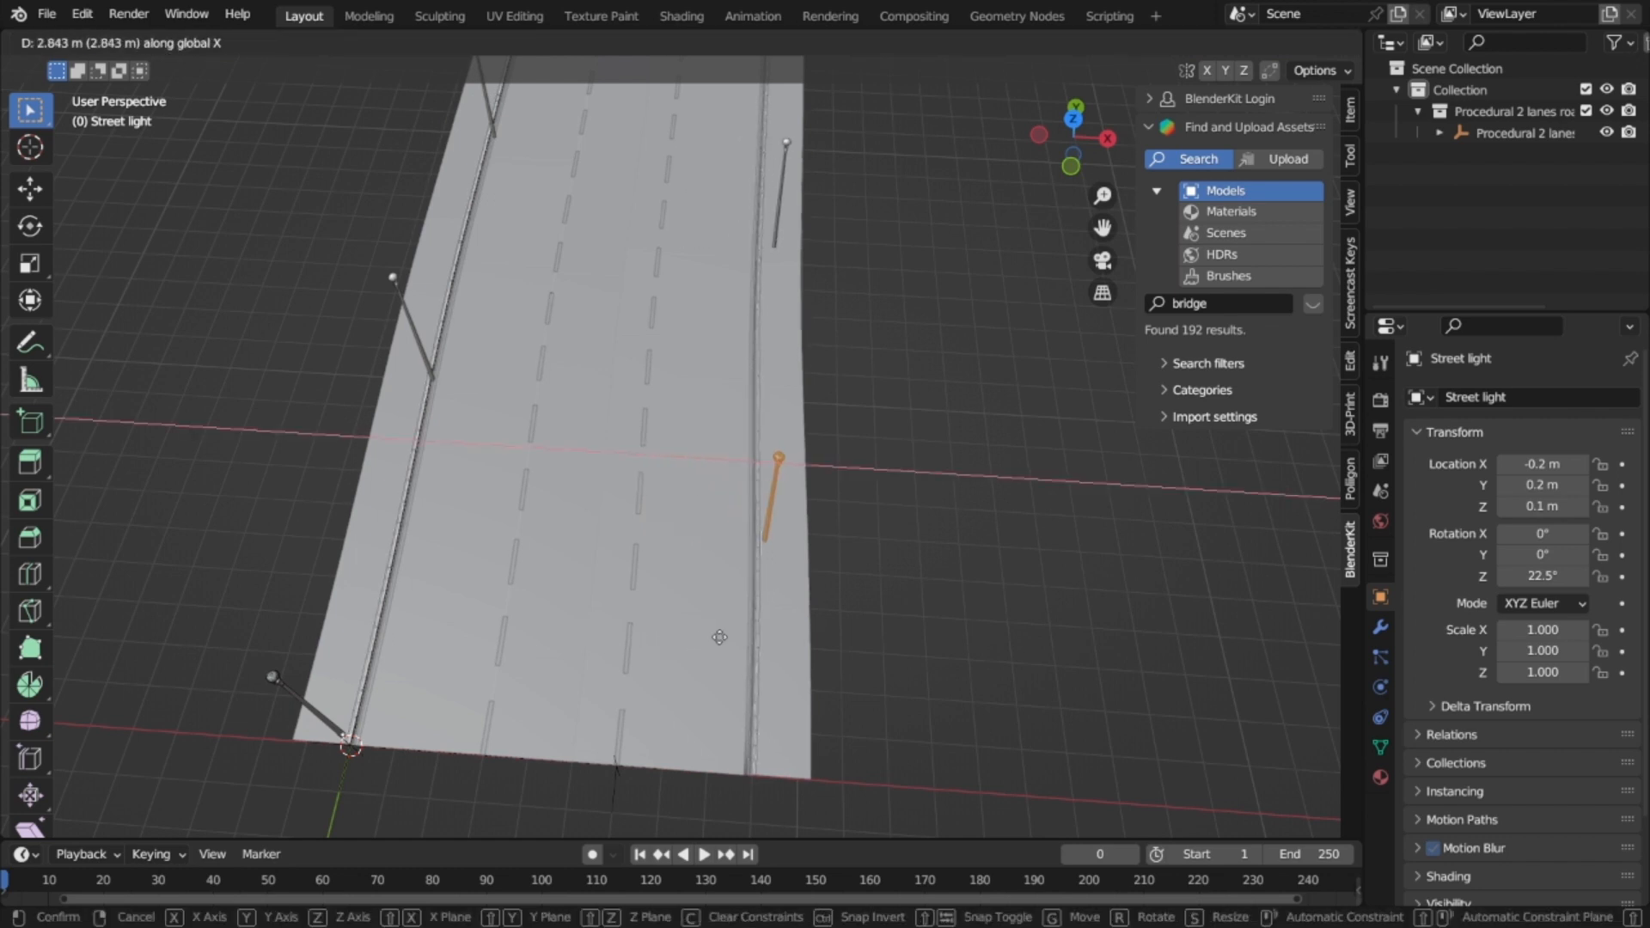
{"action": "left_click", "coordinate": [720, 638]}
{"action": "middle_click_drag", "start_coordinate": [720, 637], "coordinate": [729, 484]}
{"action": "key", "text": "Tab"}
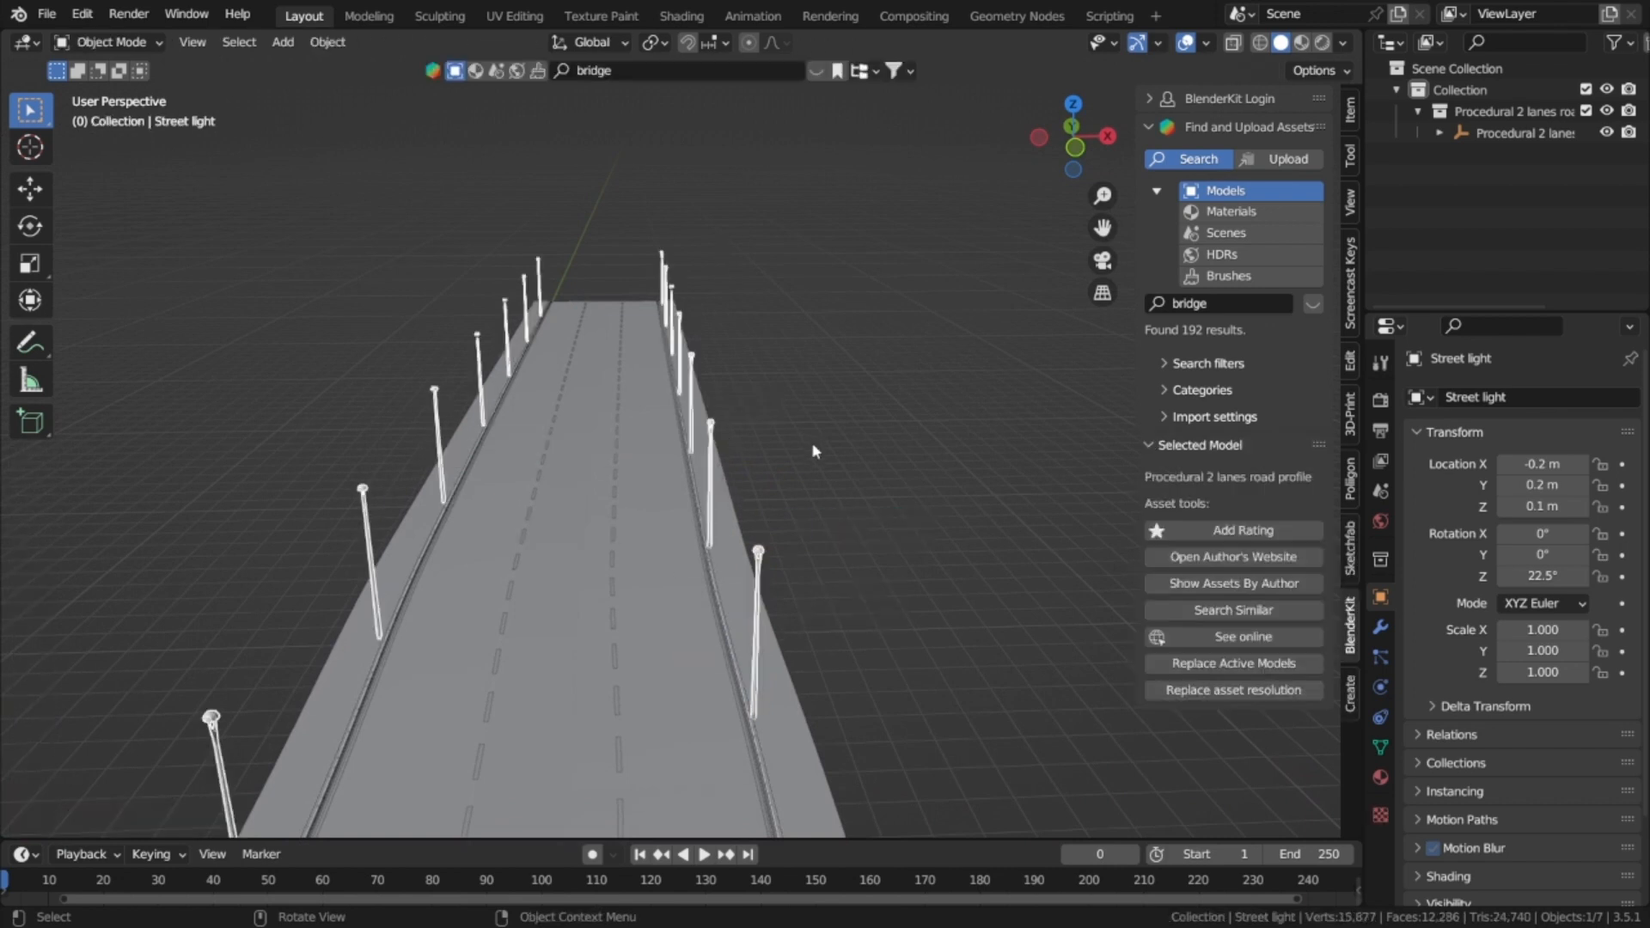
Step: Search BlenderKit models for "bridge" and import the Suspension/arch bridge model
{"action": "middle_click_drag", "start_coordinate": [811, 441], "coordinate": [773, 491]}
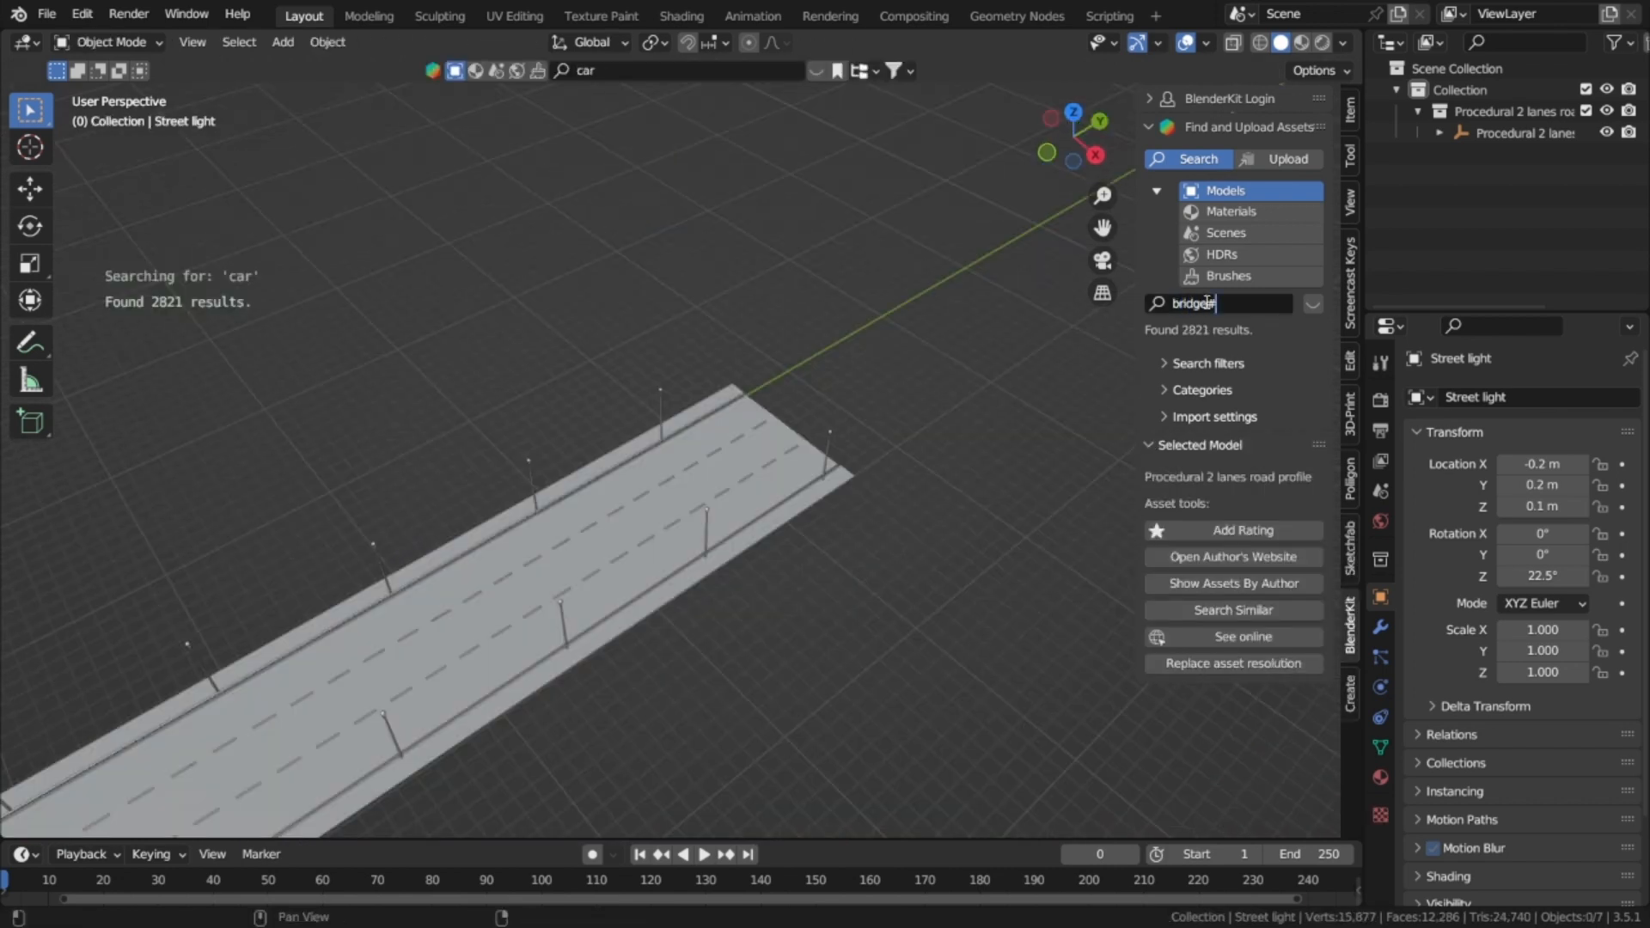
{"action": "key", "text": "Return"}
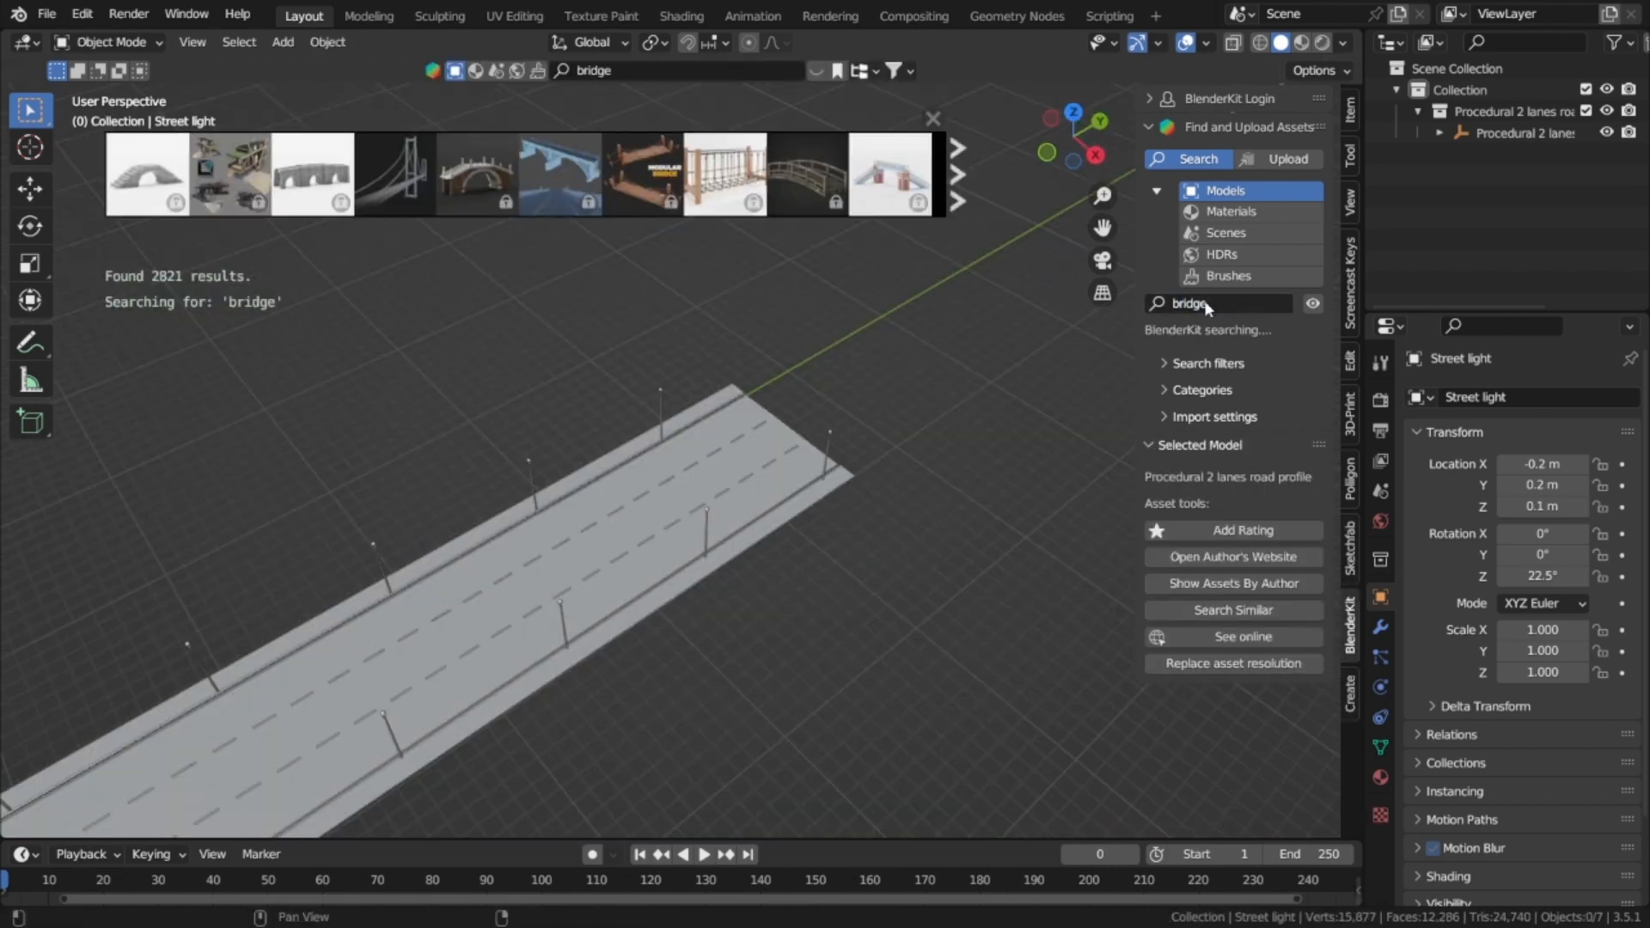
{"action": "mouse_move", "coordinate": [825, 193]}
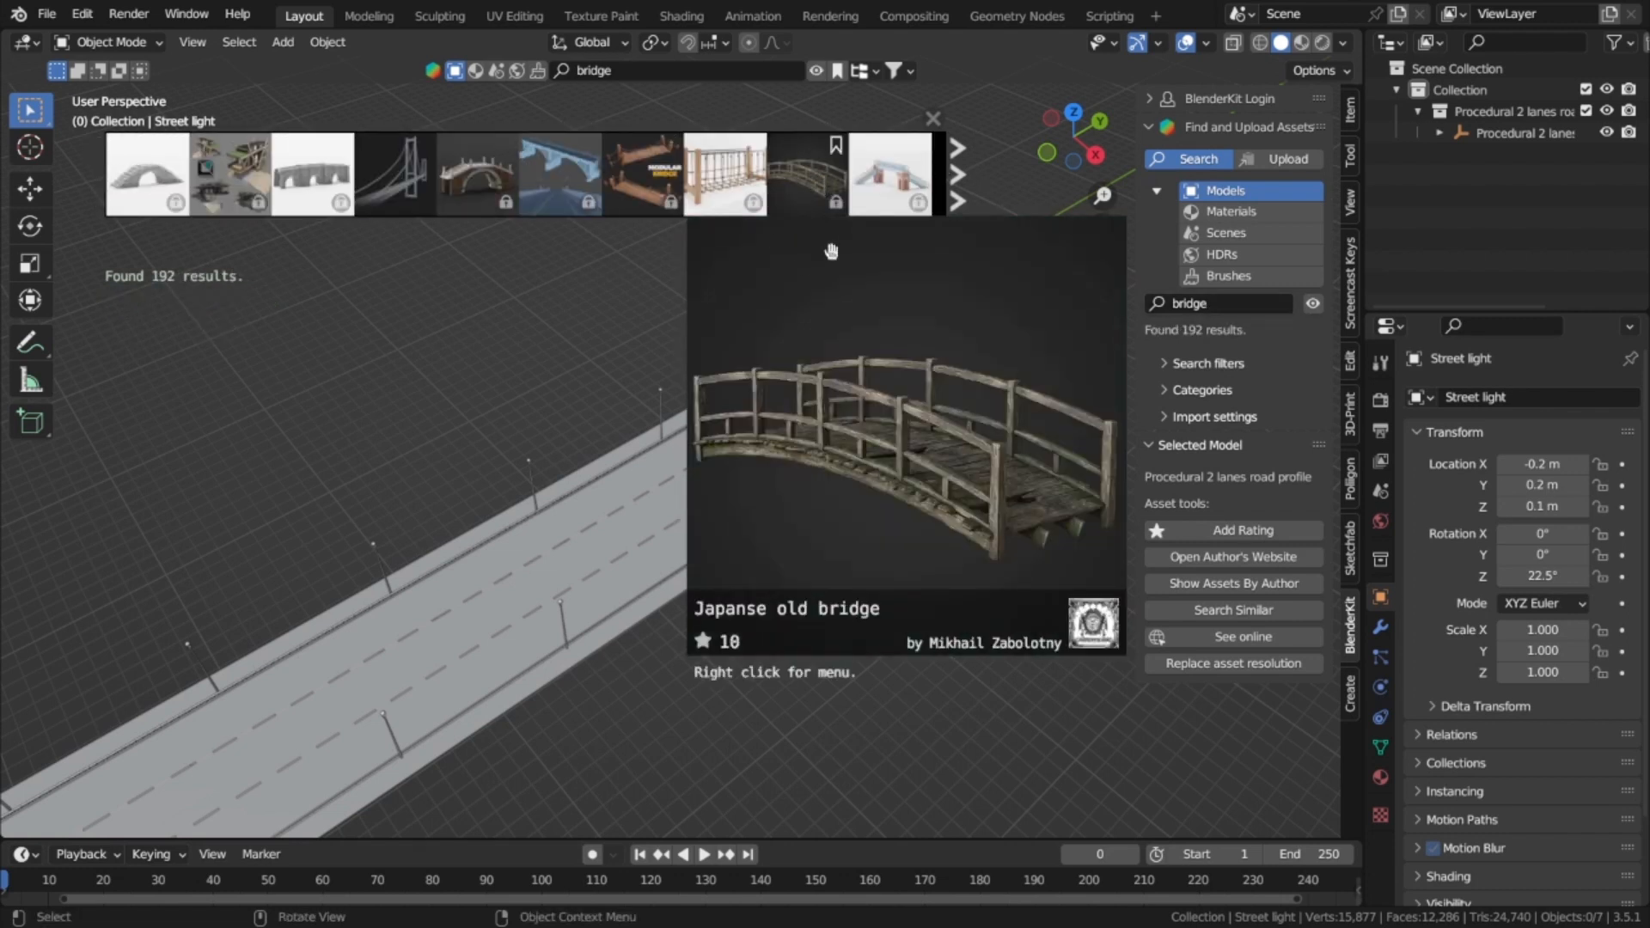
{"action": "scroll", "coordinate": [825, 184], "scroll_direction": "down", "scroll_amount": 4}
{"action": "left_click", "coordinate": [825, 184]}
{"action": "scroll", "coordinate": [550, 515], "scroll_direction": "down", "scroll_amount": 3}
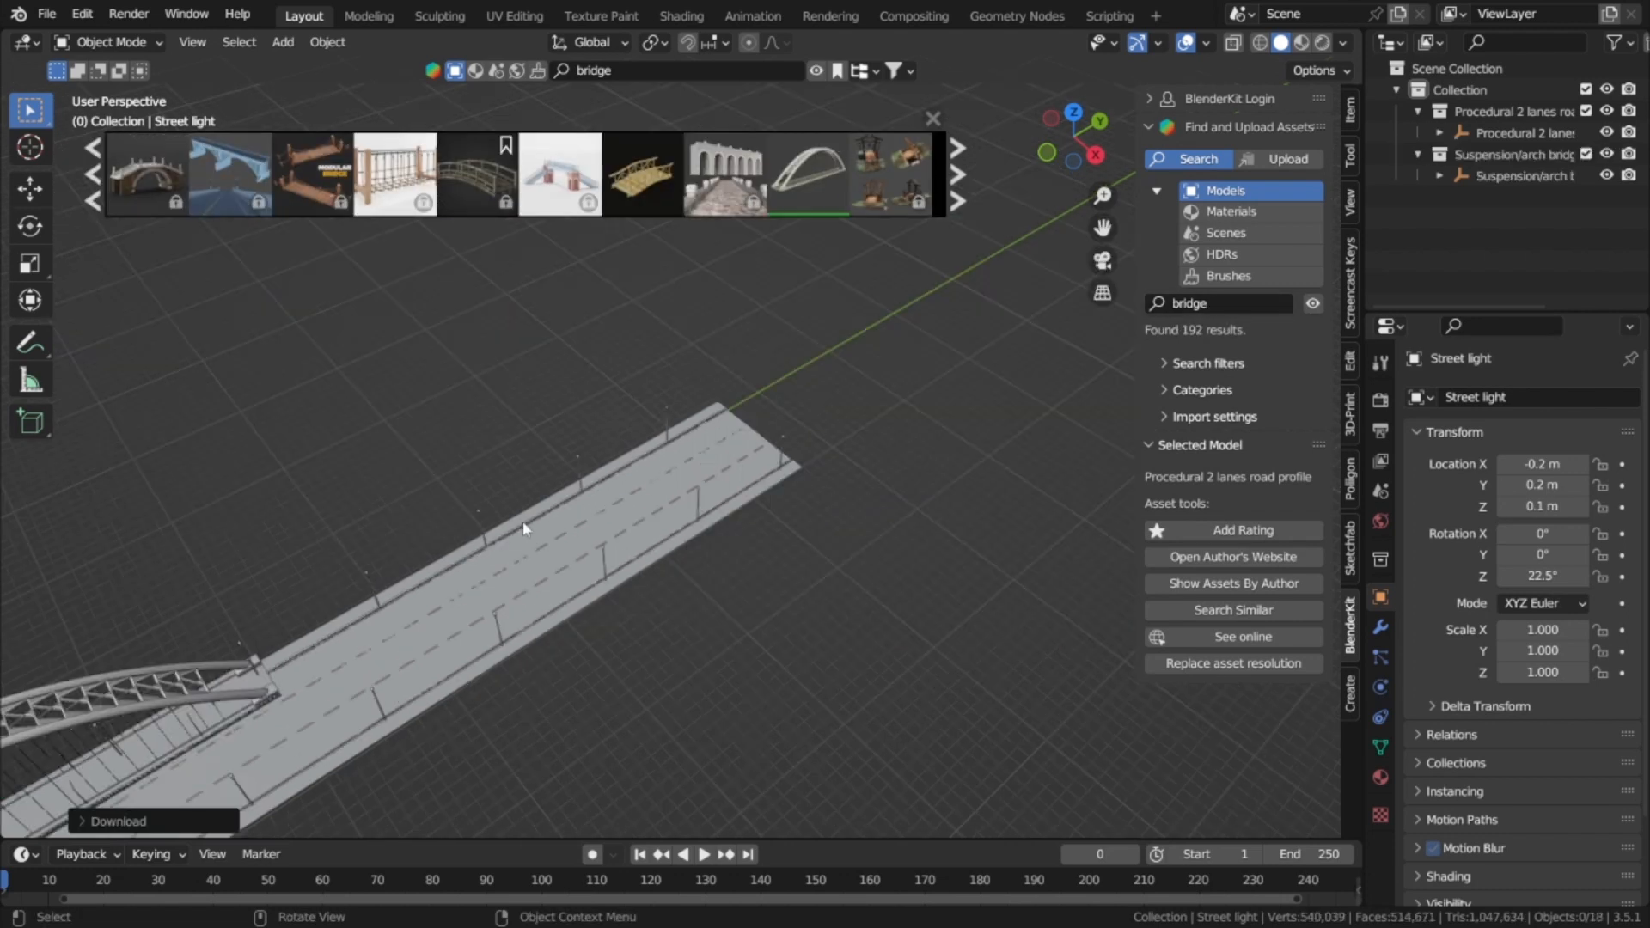
Step: Move the Suspension/arch bridge along Y to about 124.1 m, beyond the far end of the road
{"action": "middle_click_drag", "start_coordinate": [558, 506], "coordinate": [830, 375], "text": "shift"}
{"action": "scroll", "coordinate": [830, 375], "scroll_direction": "down", "scroll_amount": 2}
{"action": "left_click", "coordinate": [1519, 176]}
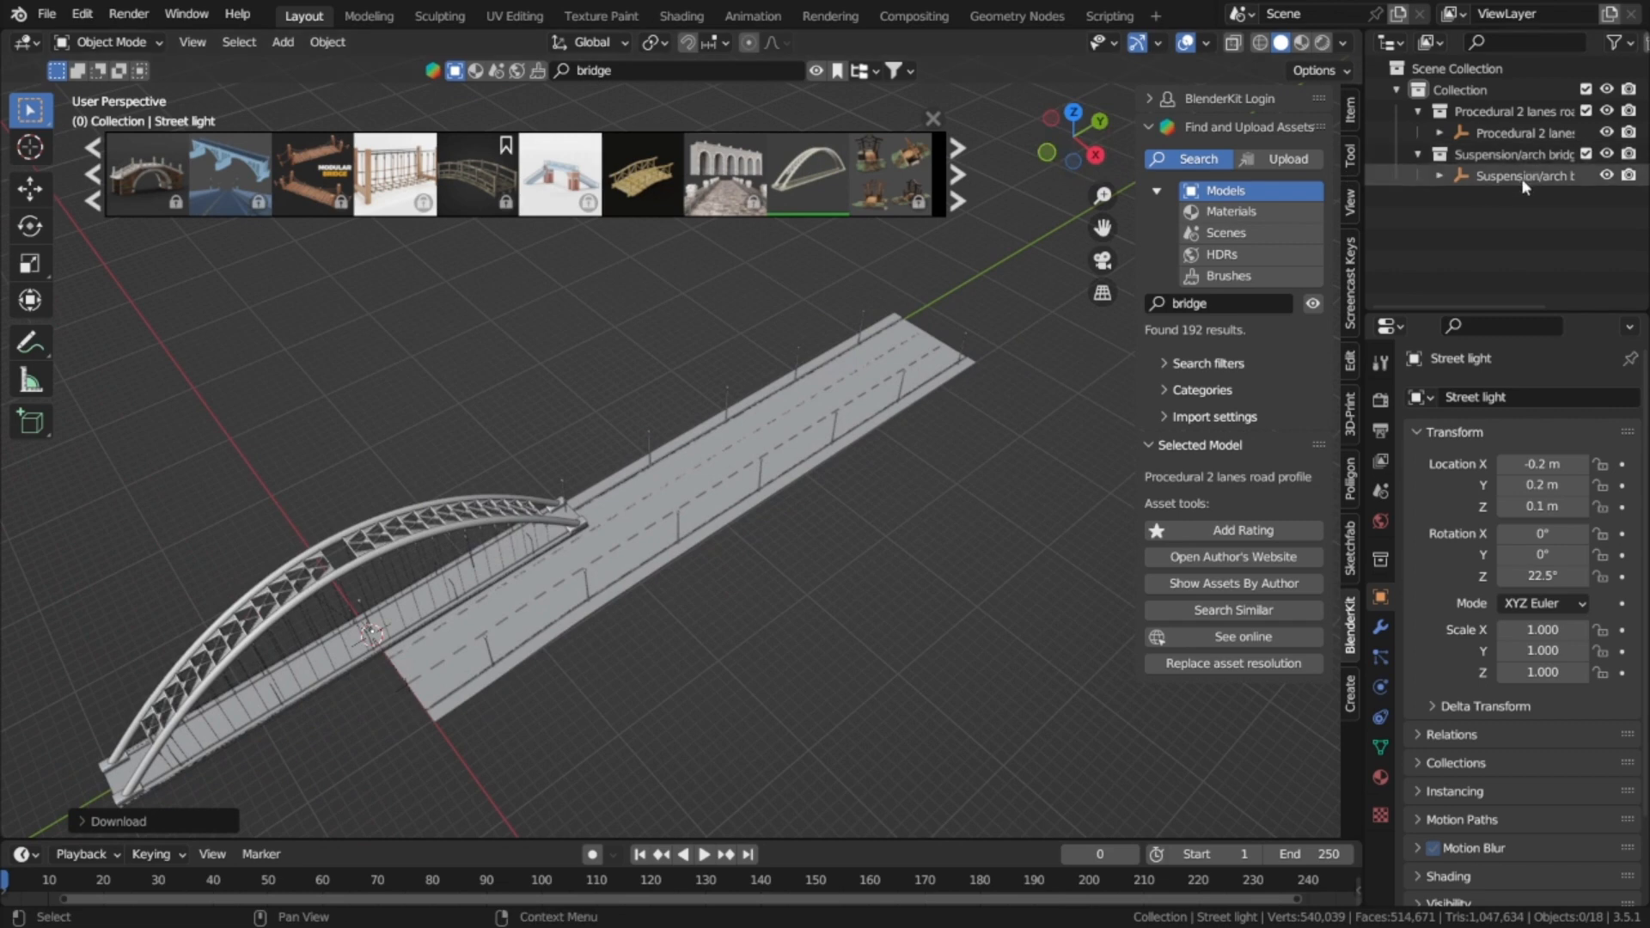
{"action": "scroll", "coordinate": [740, 554], "scroll_direction": "down", "scroll_amount": 2}
{"action": "key", "text": "g"}
{"action": "key", "text": "y"}
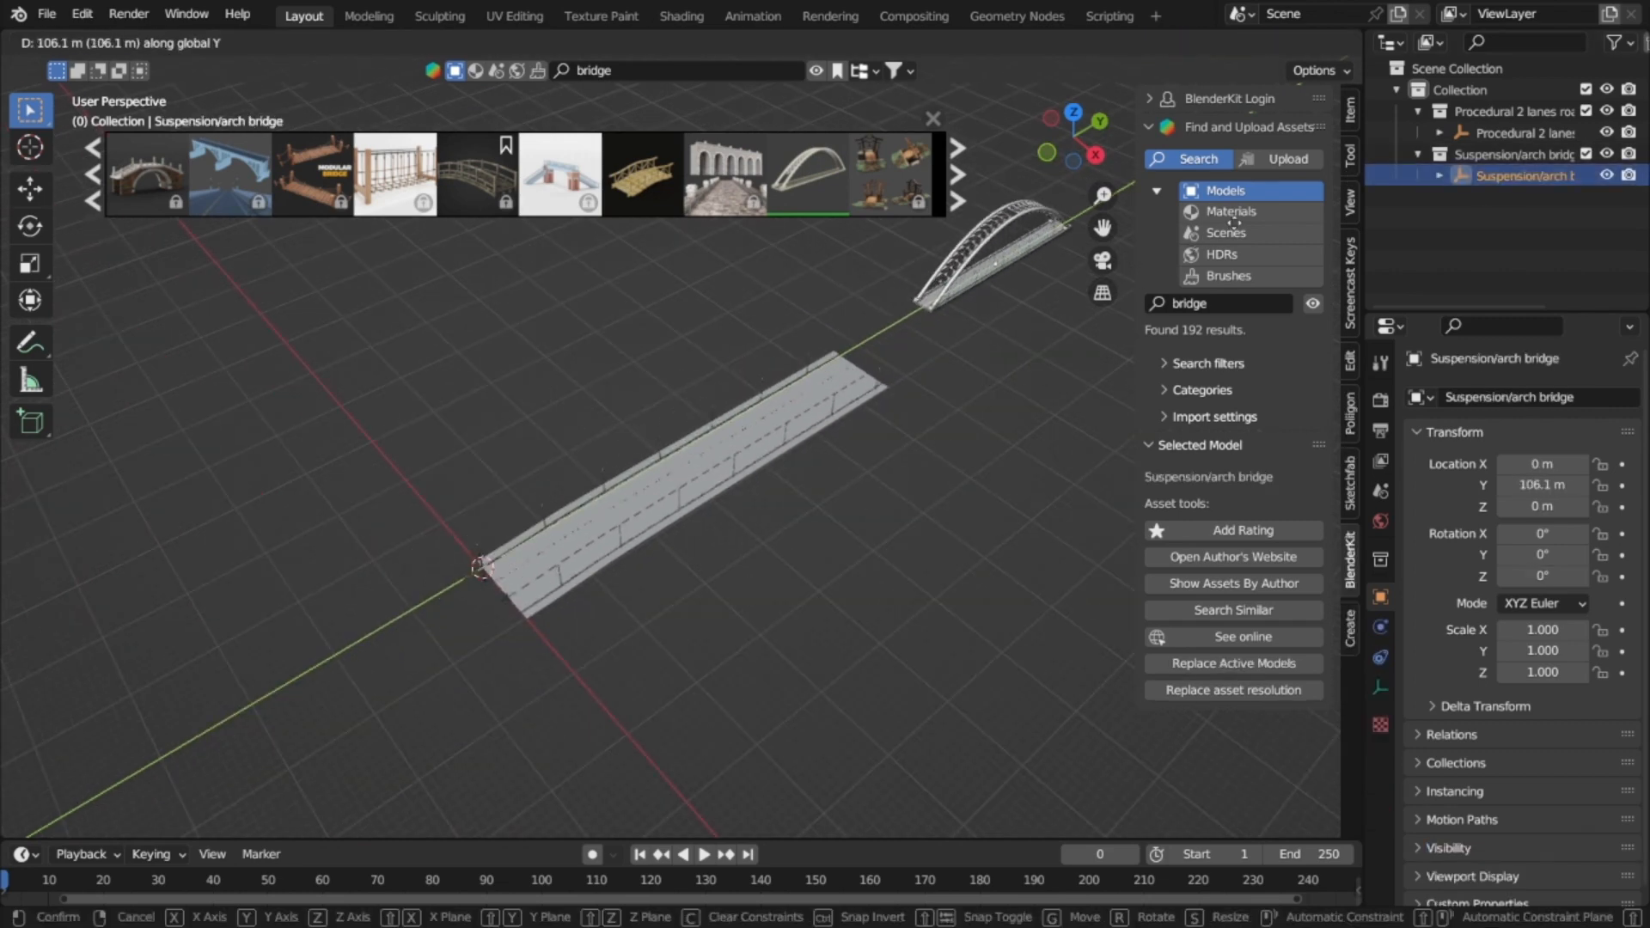
{"action": "left_click", "coordinate": [1049, 355]}
{"action": "middle_click_drag", "start_coordinate": [1049, 356], "coordinate": [804, 472]}
{"action": "key", "text": "g"}
{"action": "key", "text": "y"}
{"action": "left_click", "coordinate": [763, 484]}
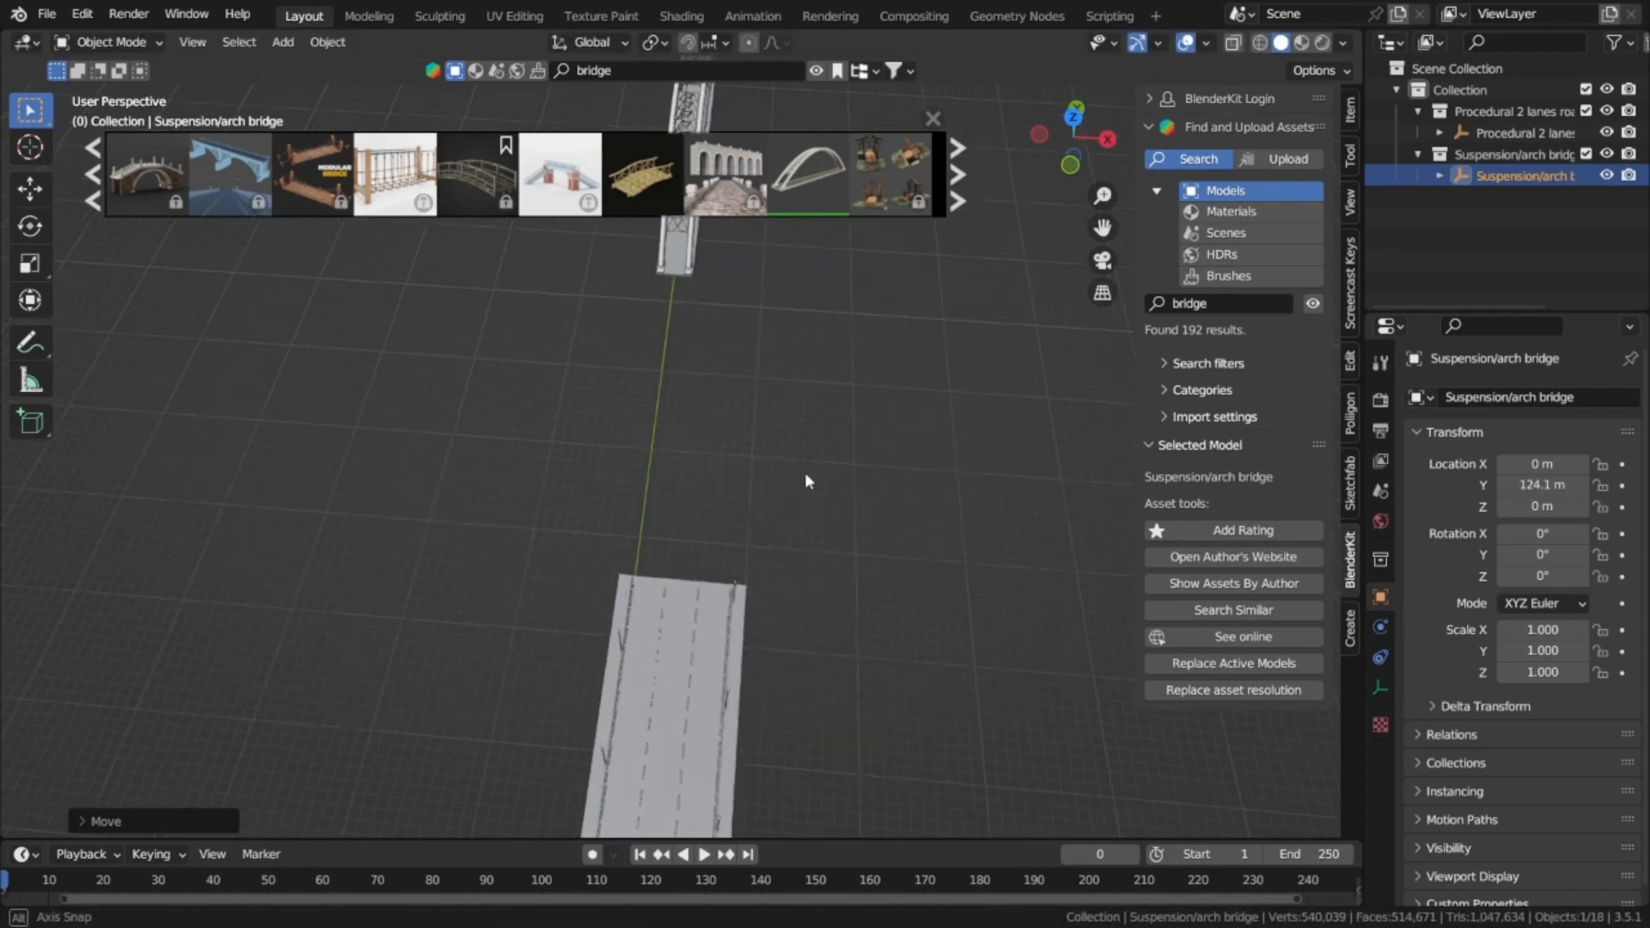
Step: Scale the bridge uniformly to about 3.31 and shift it along X to about 4.35 m to centre it on the road
{"action": "key", "text": "s"}
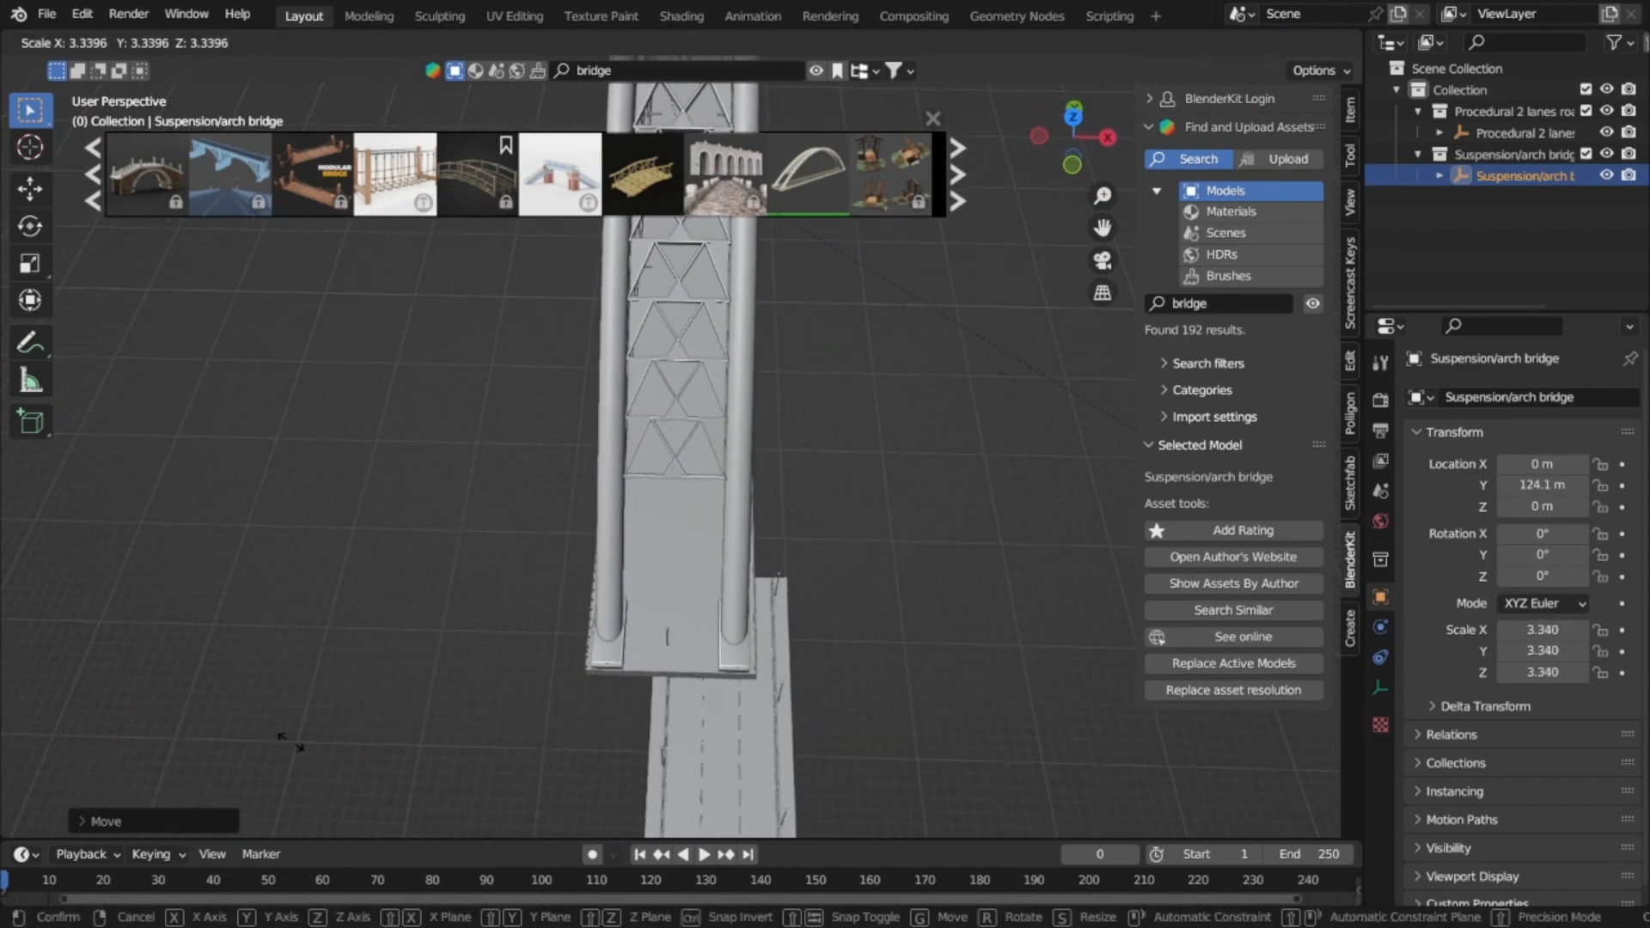
{"action": "left_click", "coordinate": [617, 658]}
{"action": "middle_click_drag", "start_coordinate": [617, 658], "coordinate": [653, 558]}
{"action": "key", "text": "g"}
{"action": "key", "text": "x"}
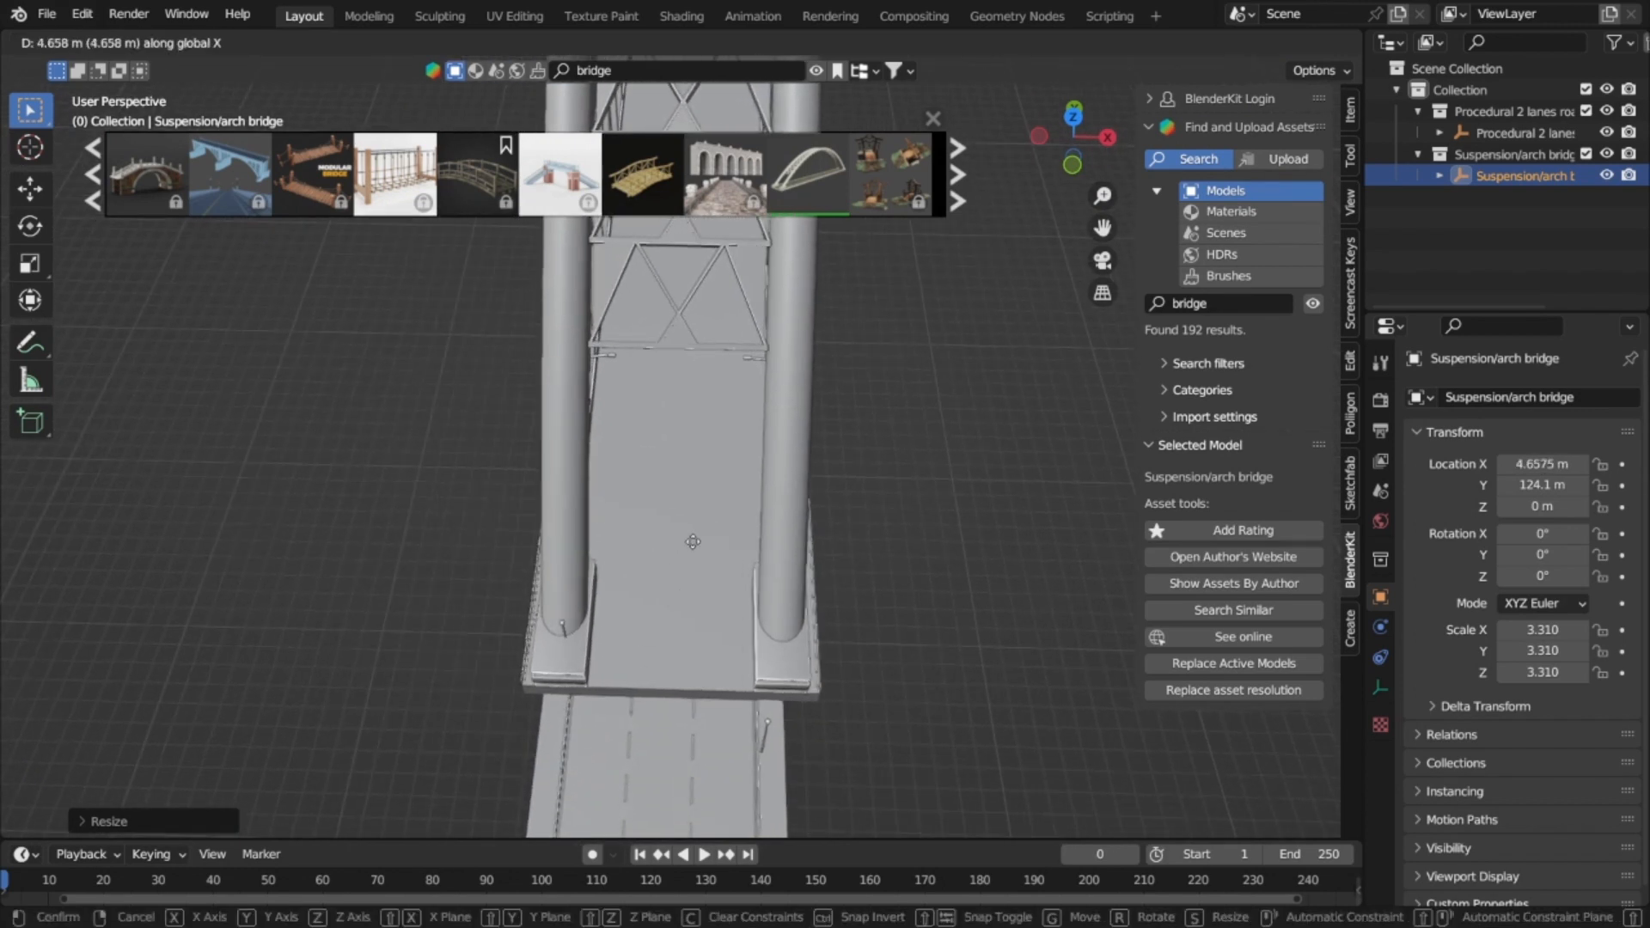
{"action": "left_click", "coordinate": [688, 540]}
Step: Stretch the bridge lengthwise along Y to a scale of about 3.6
{"action": "key", "text": "s"}
{"action": "key", "text": "y"}
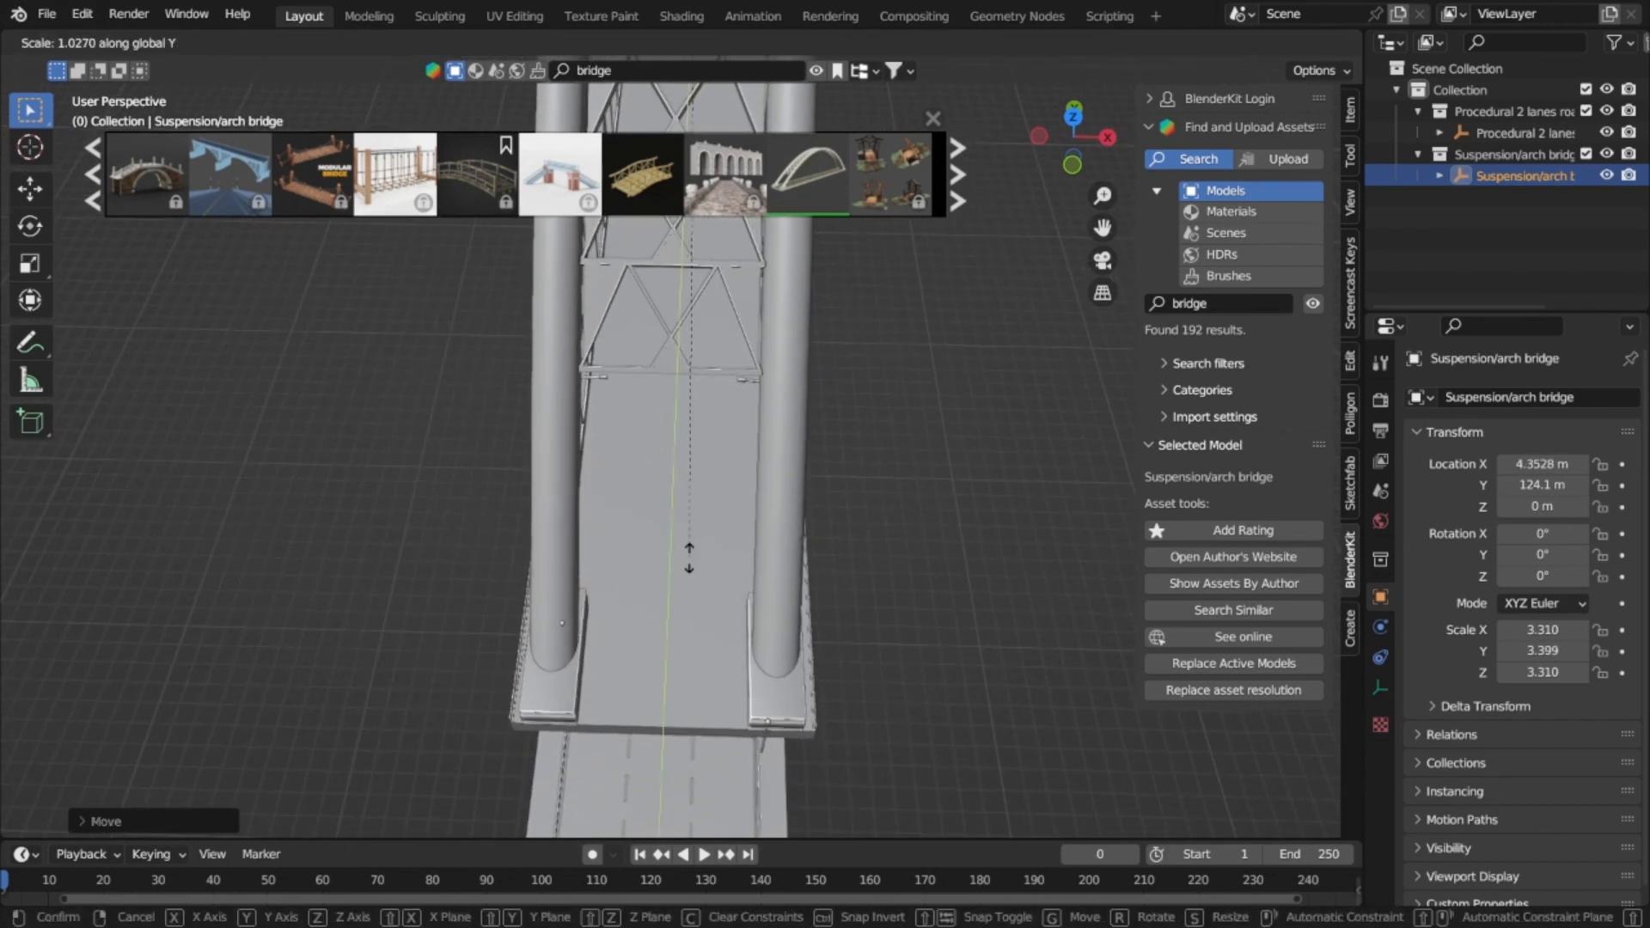
{"action": "left_click", "coordinate": [695, 593]}
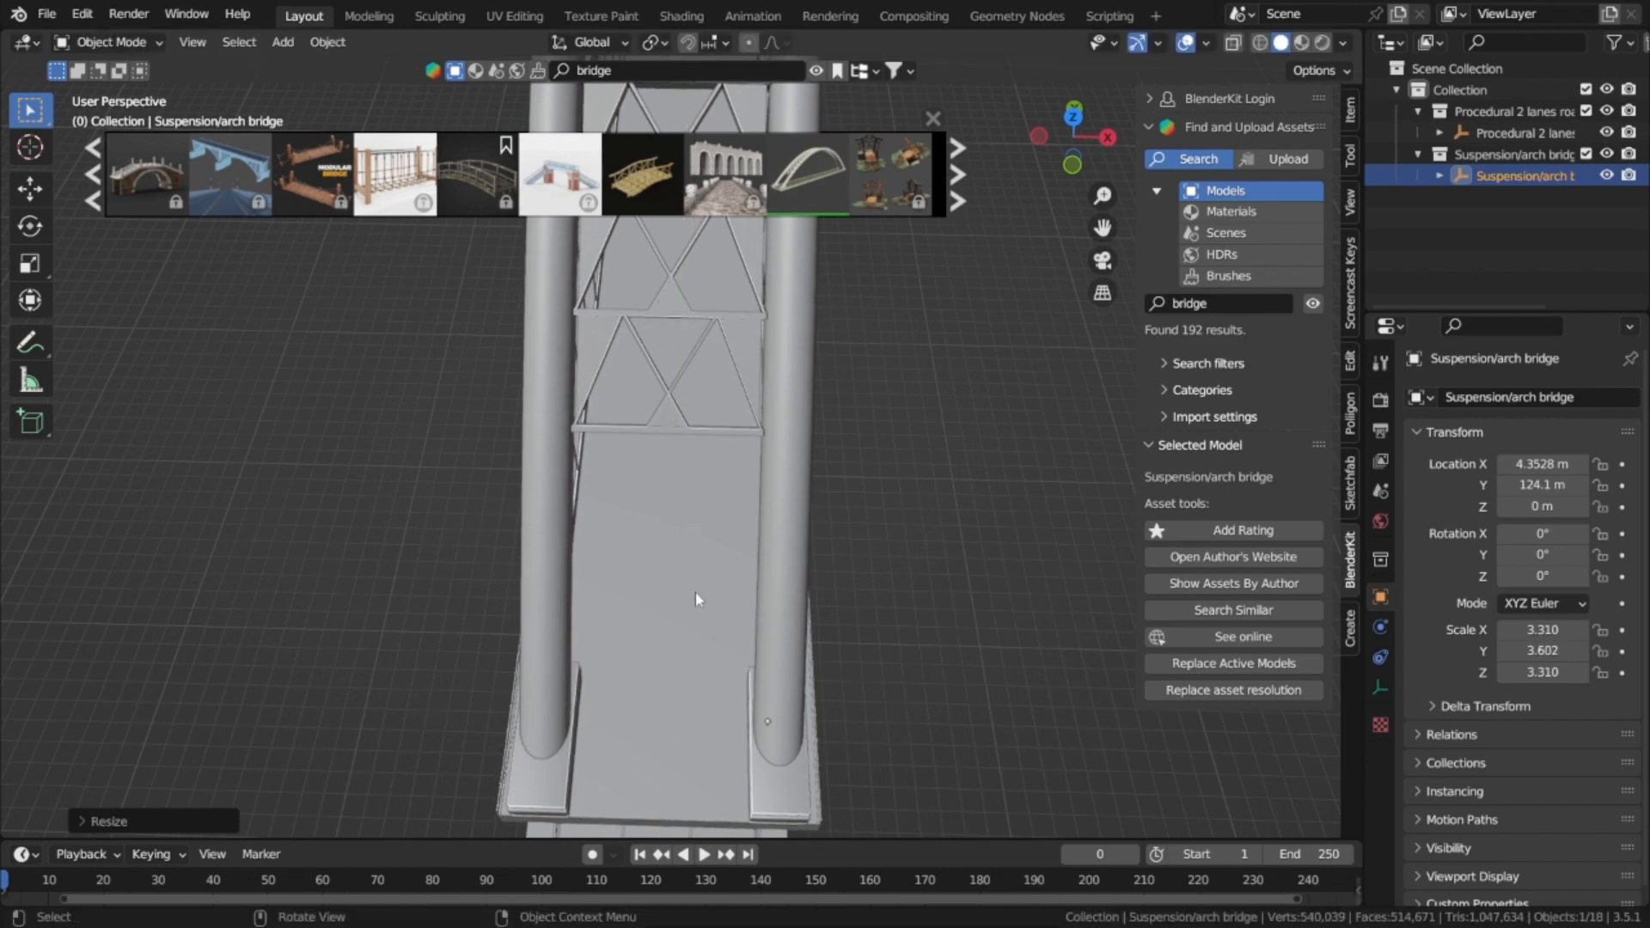
Step: Slide the bridge along Y to about 137.6 m so its near end sits at the end of the road
{"action": "middle_click_drag", "start_coordinate": [698, 592], "coordinate": [726, 332], "text": "shift"}
{"action": "scroll", "coordinate": [727, 334], "scroll_direction": "up", "scroll_amount": 2}
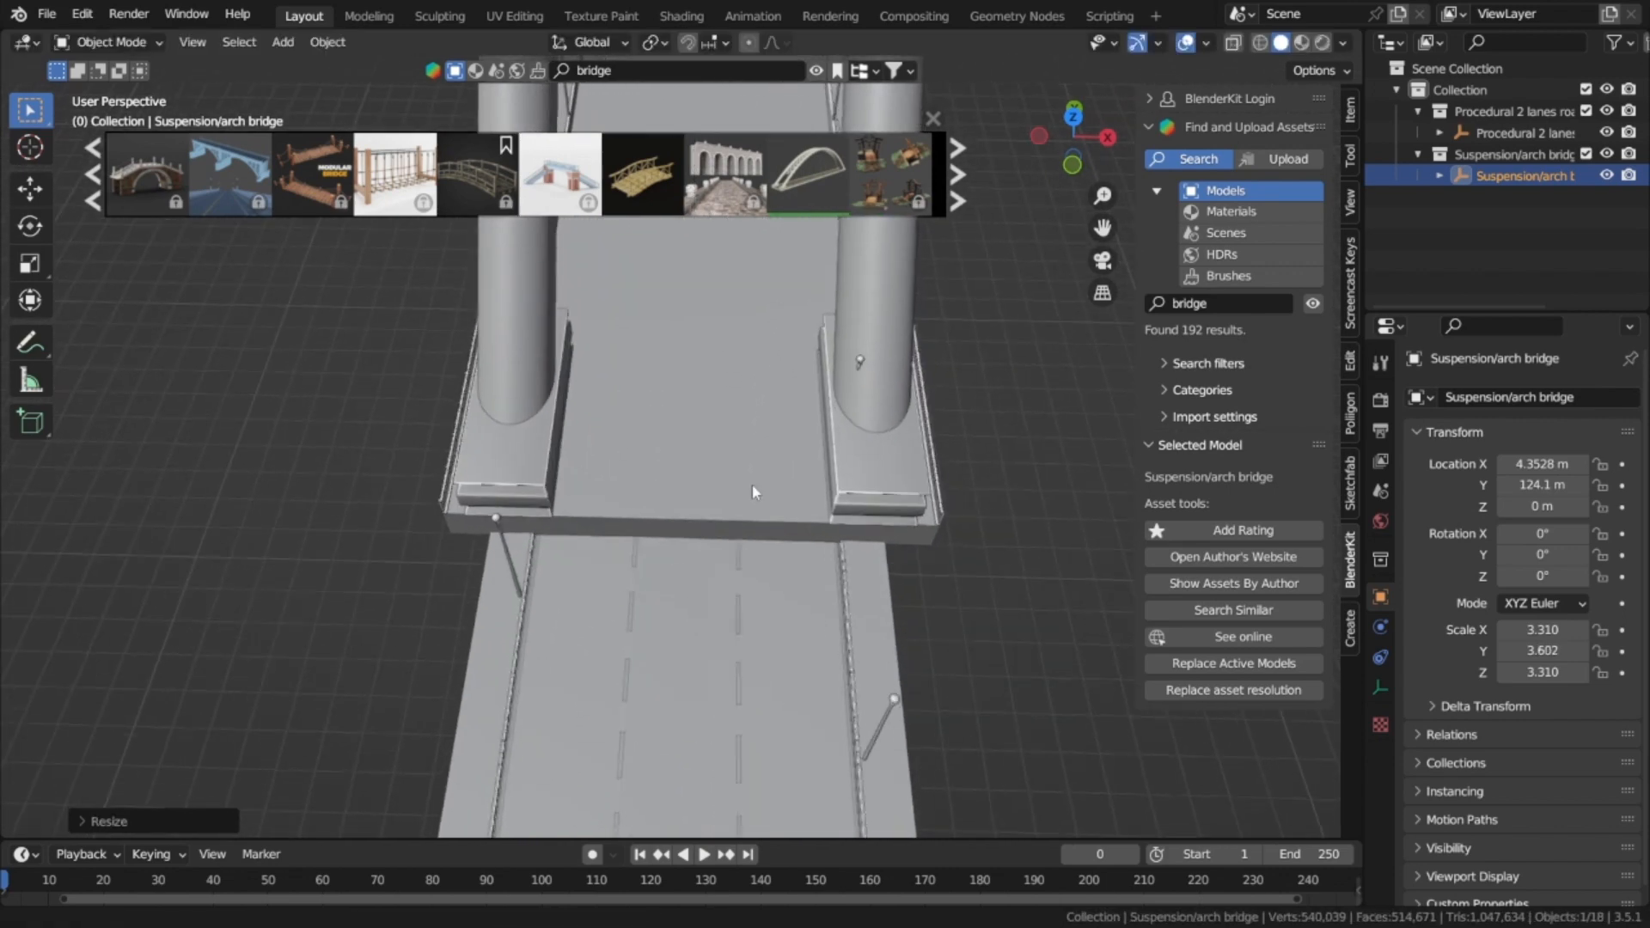
{"action": "key", "text": "g"}
{"action": "key", "text": "y"}
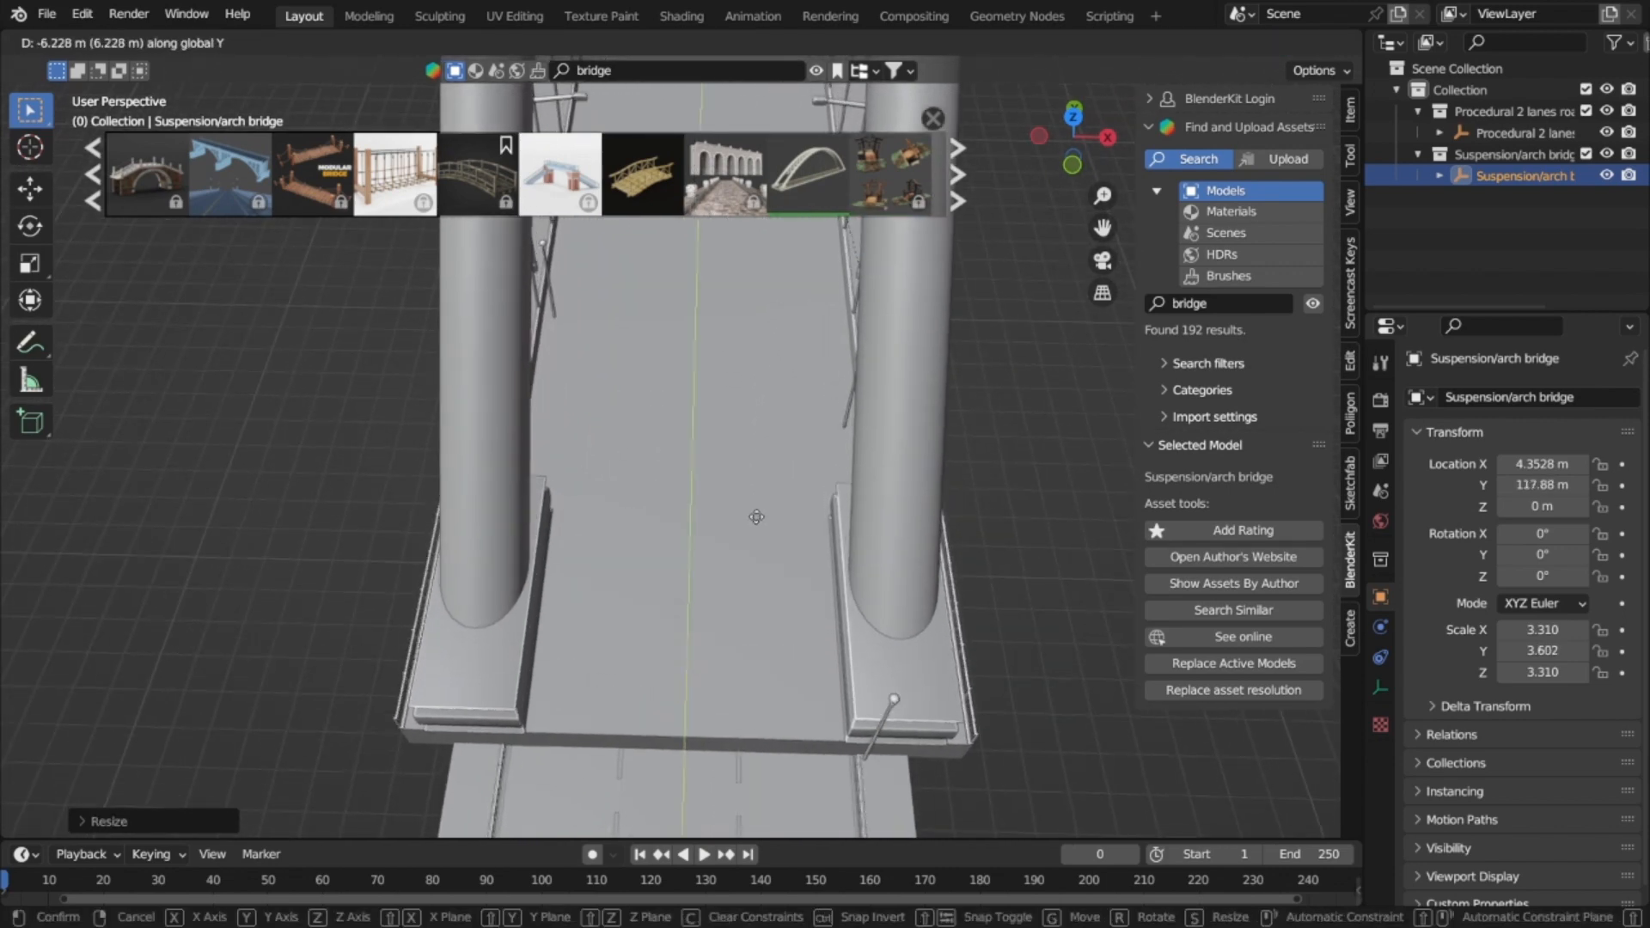
{"action": "left_click", "coordinate": [755, 518]}
{"action": "key", "text": "g"}
{"action": "key", "text": "x"}
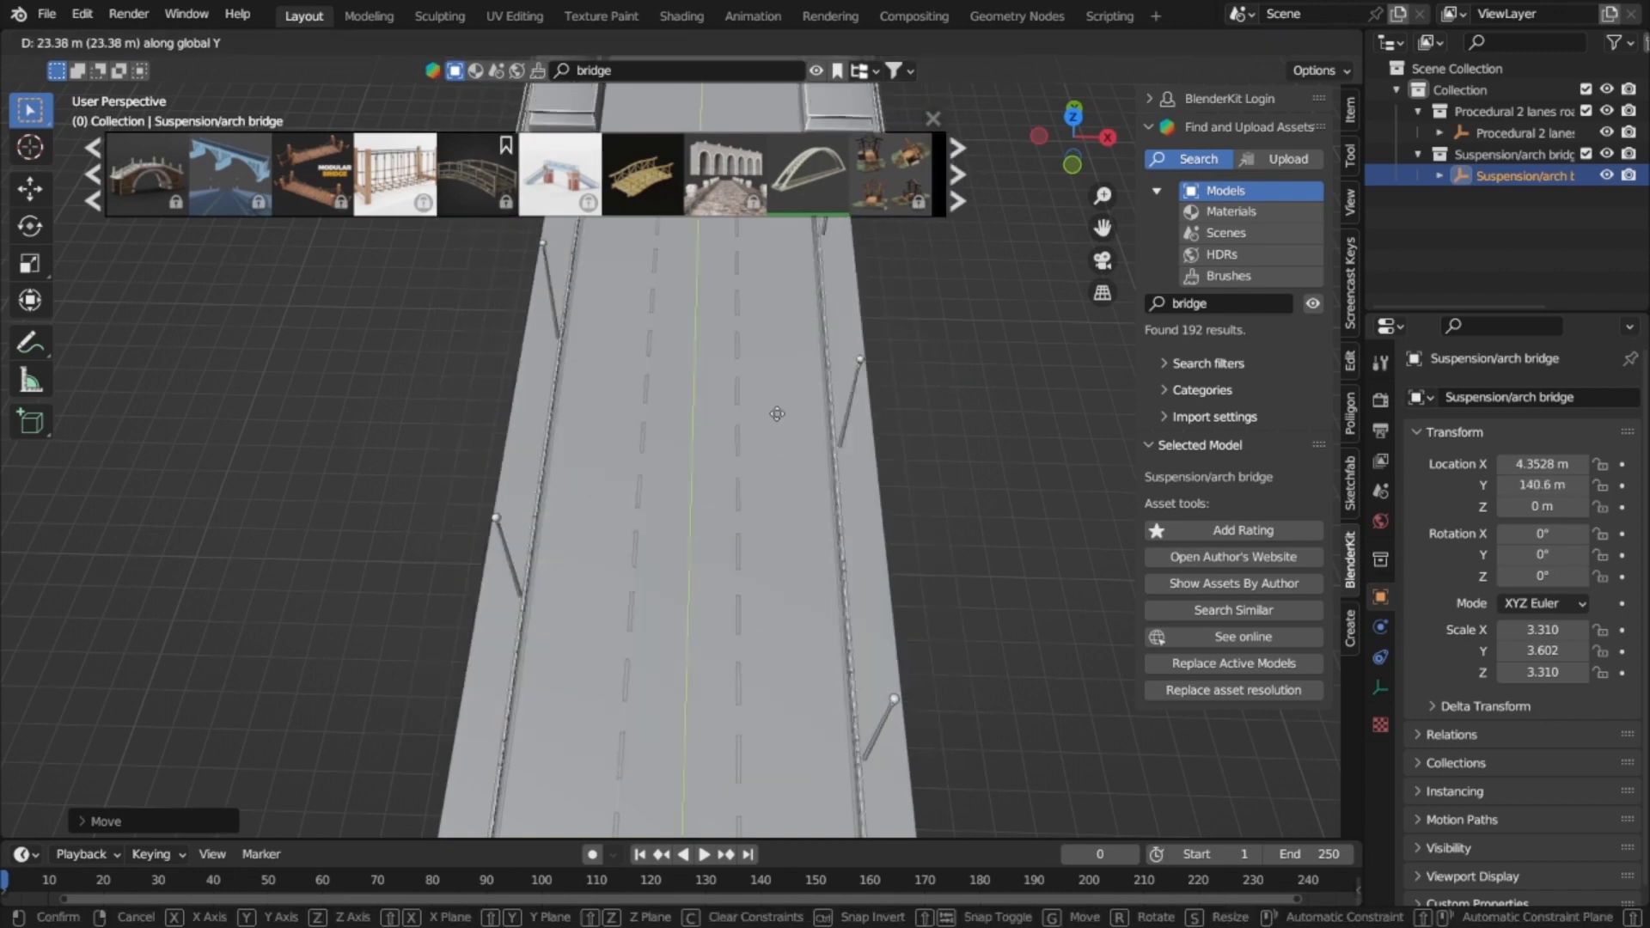
{"action": "left_click", "coordinate": [784, 441]}
Step: Enlarge the bridge uniformly to an X scale of about 3.59 and move it along Y to about 144.6 m
{"action": "middle_click_drag", "start_coordinate": [783, 441], "coordinate": [750, 707], "text": "shift"}
{"action": "scroll", "coordinate": [750, 708], "scroll_direction": "up", "scroll_amount": 3}
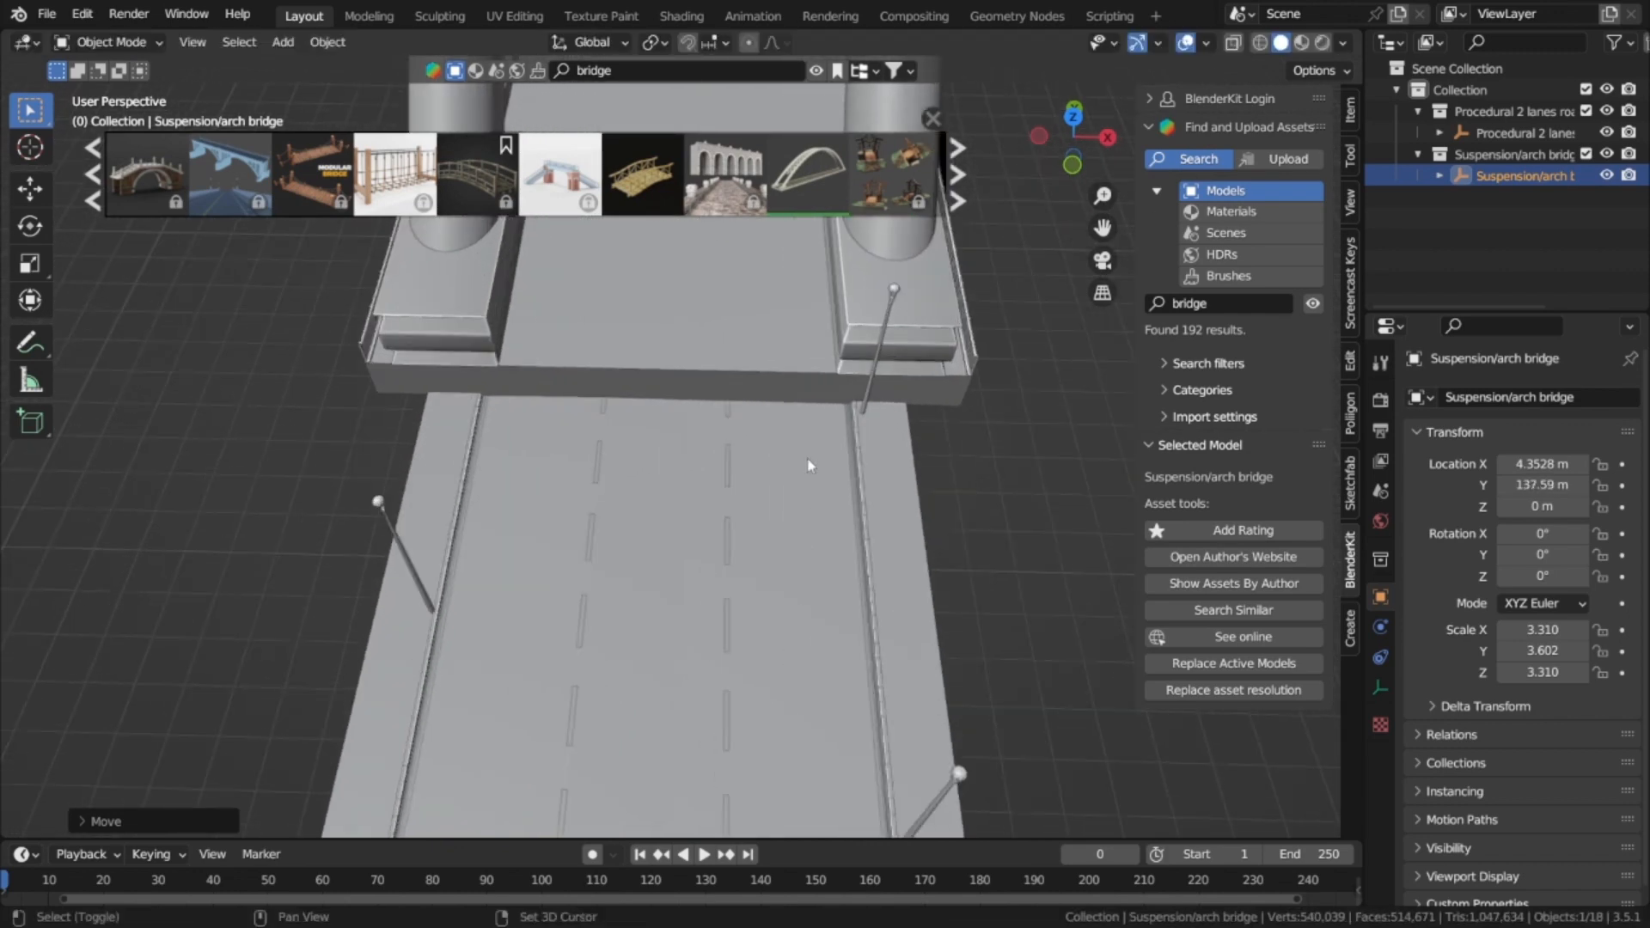
{"action": "middle_click_drag", "start_coordinate": [811, 468], "coordinate": [803, 616], "text": "shift"}
{"action": "key", "text": "s"}
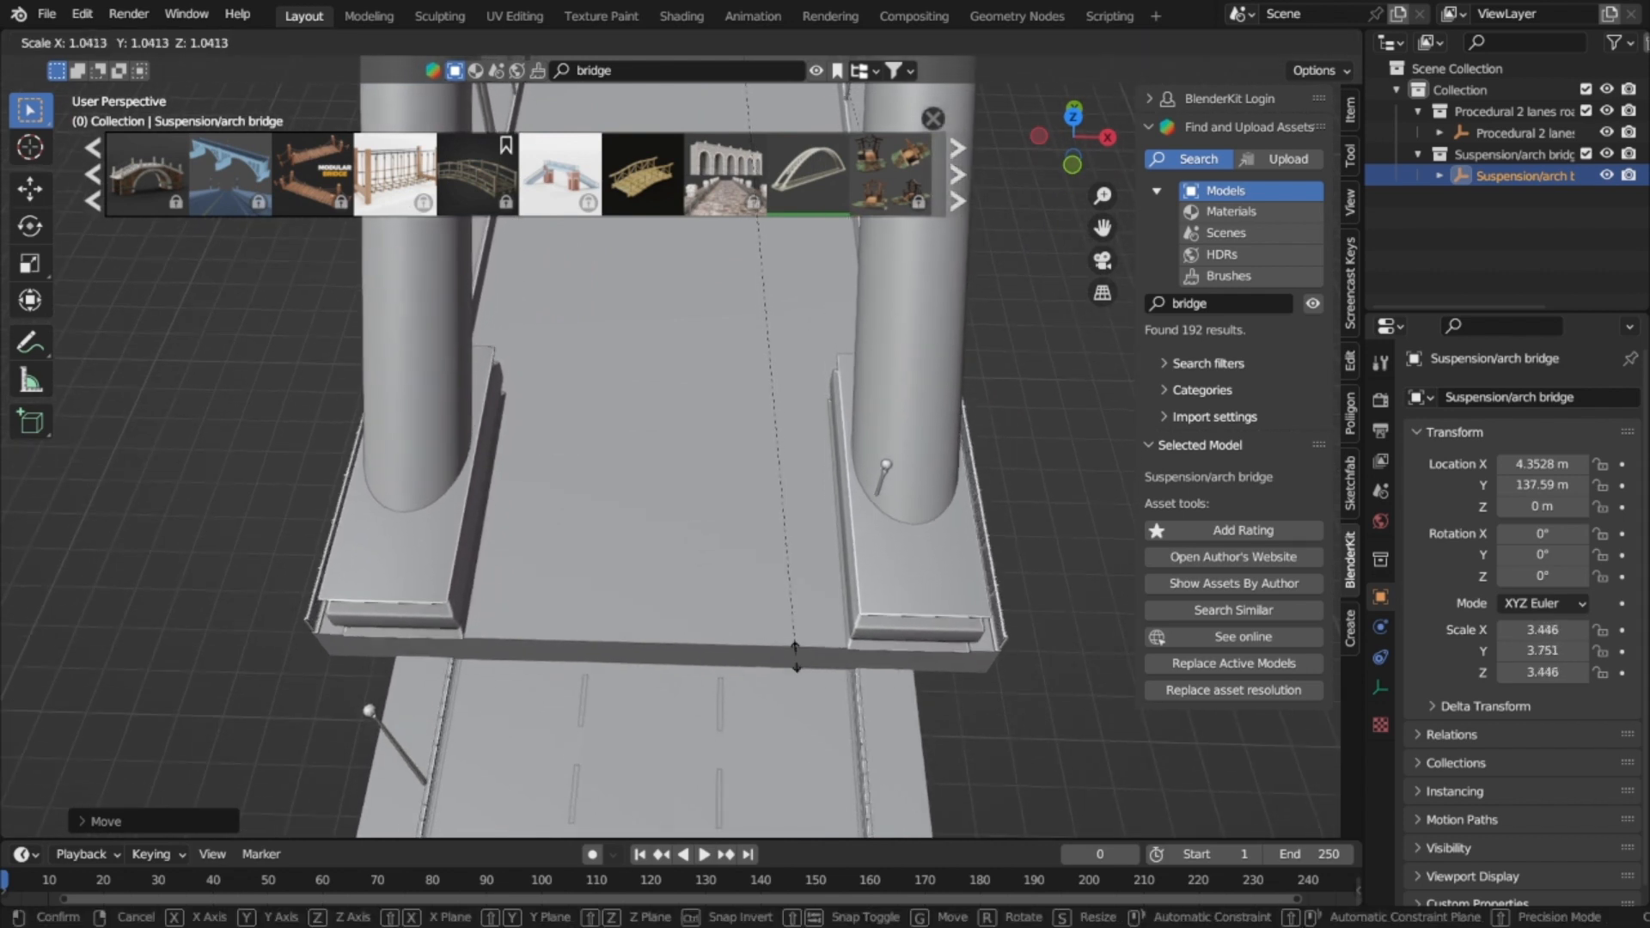
{"action": "left_click", "coordinate": [793, 699]}
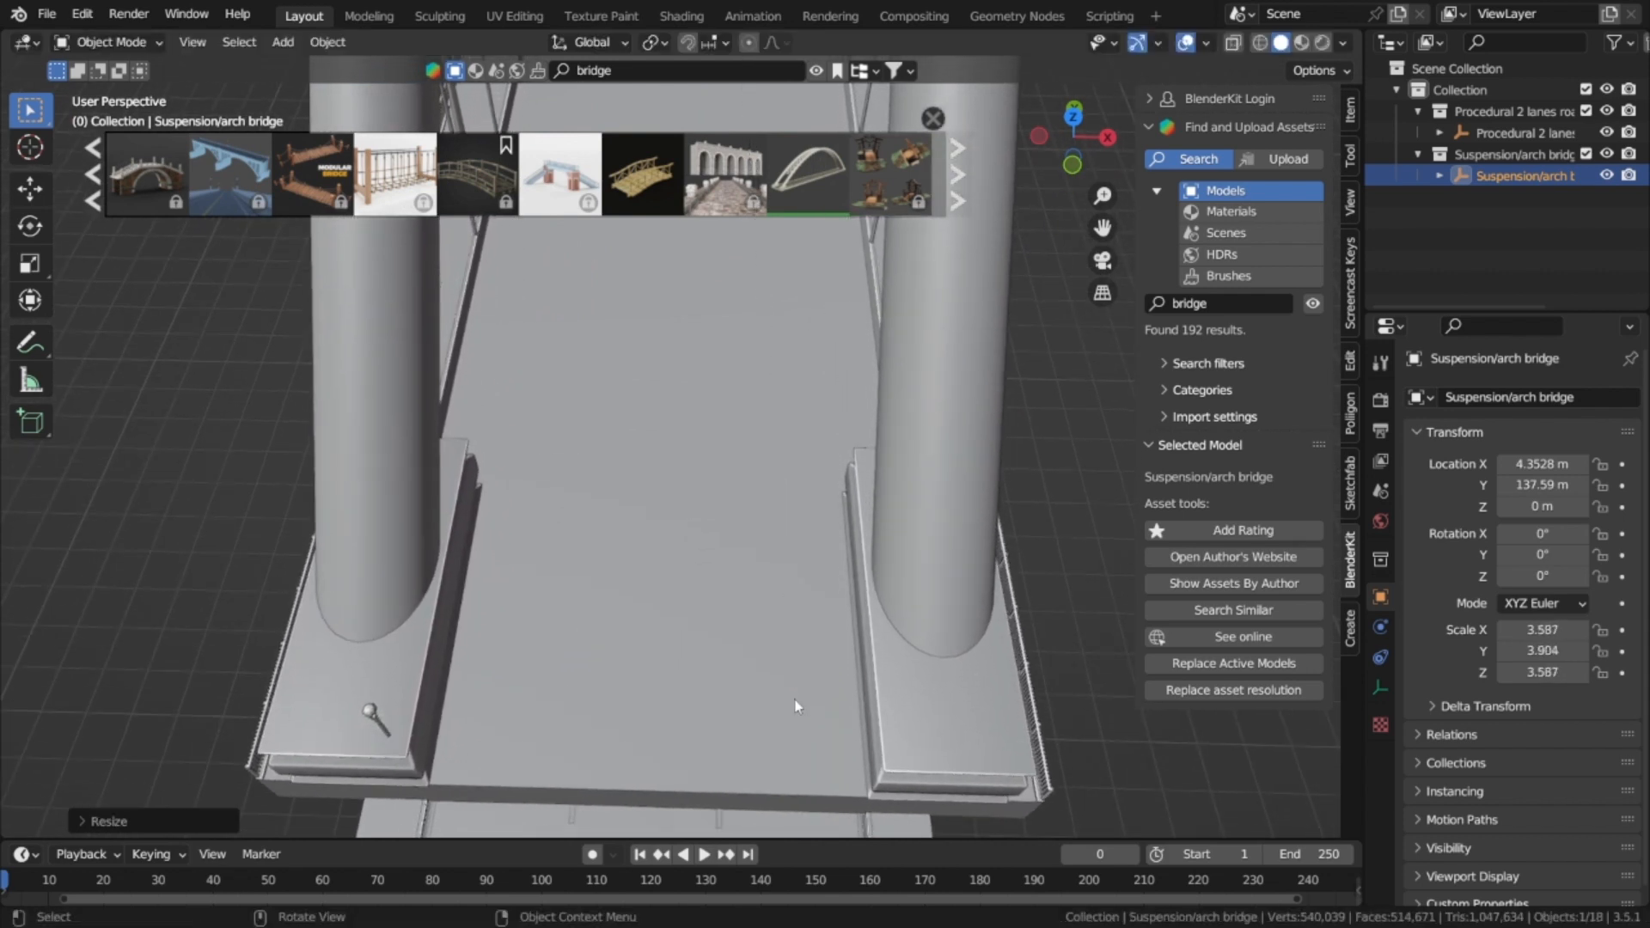
{"action": "key", "text": "g"}
{"action": "key", "text": "y"}
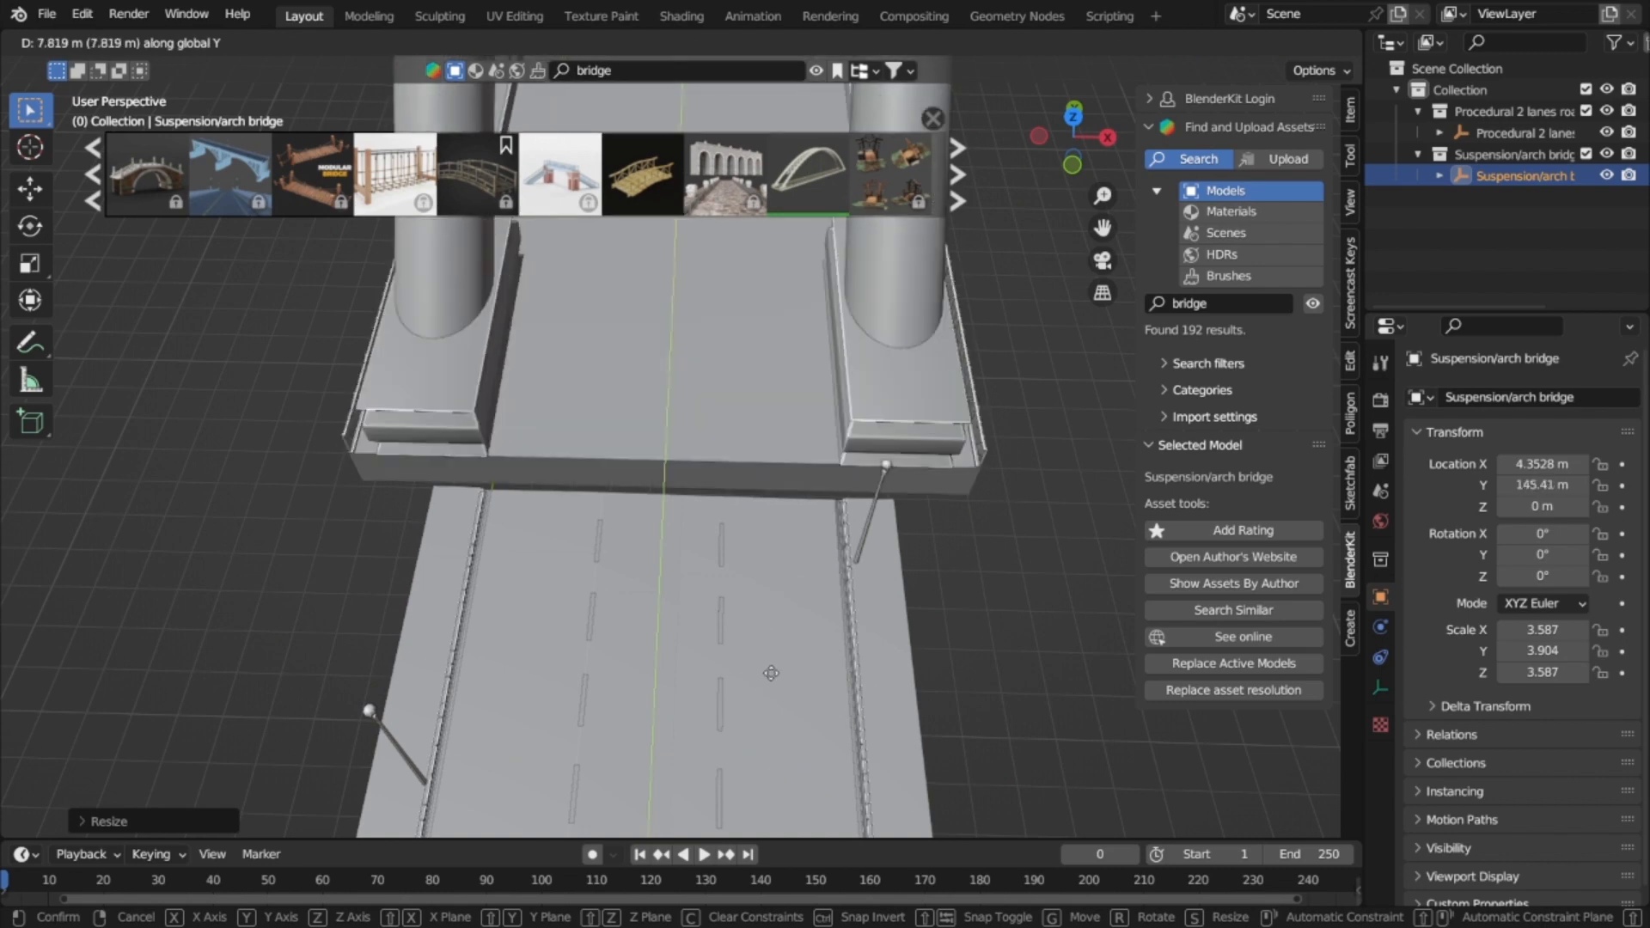
{"action": "left_click", "coordinate": [777, 668]}
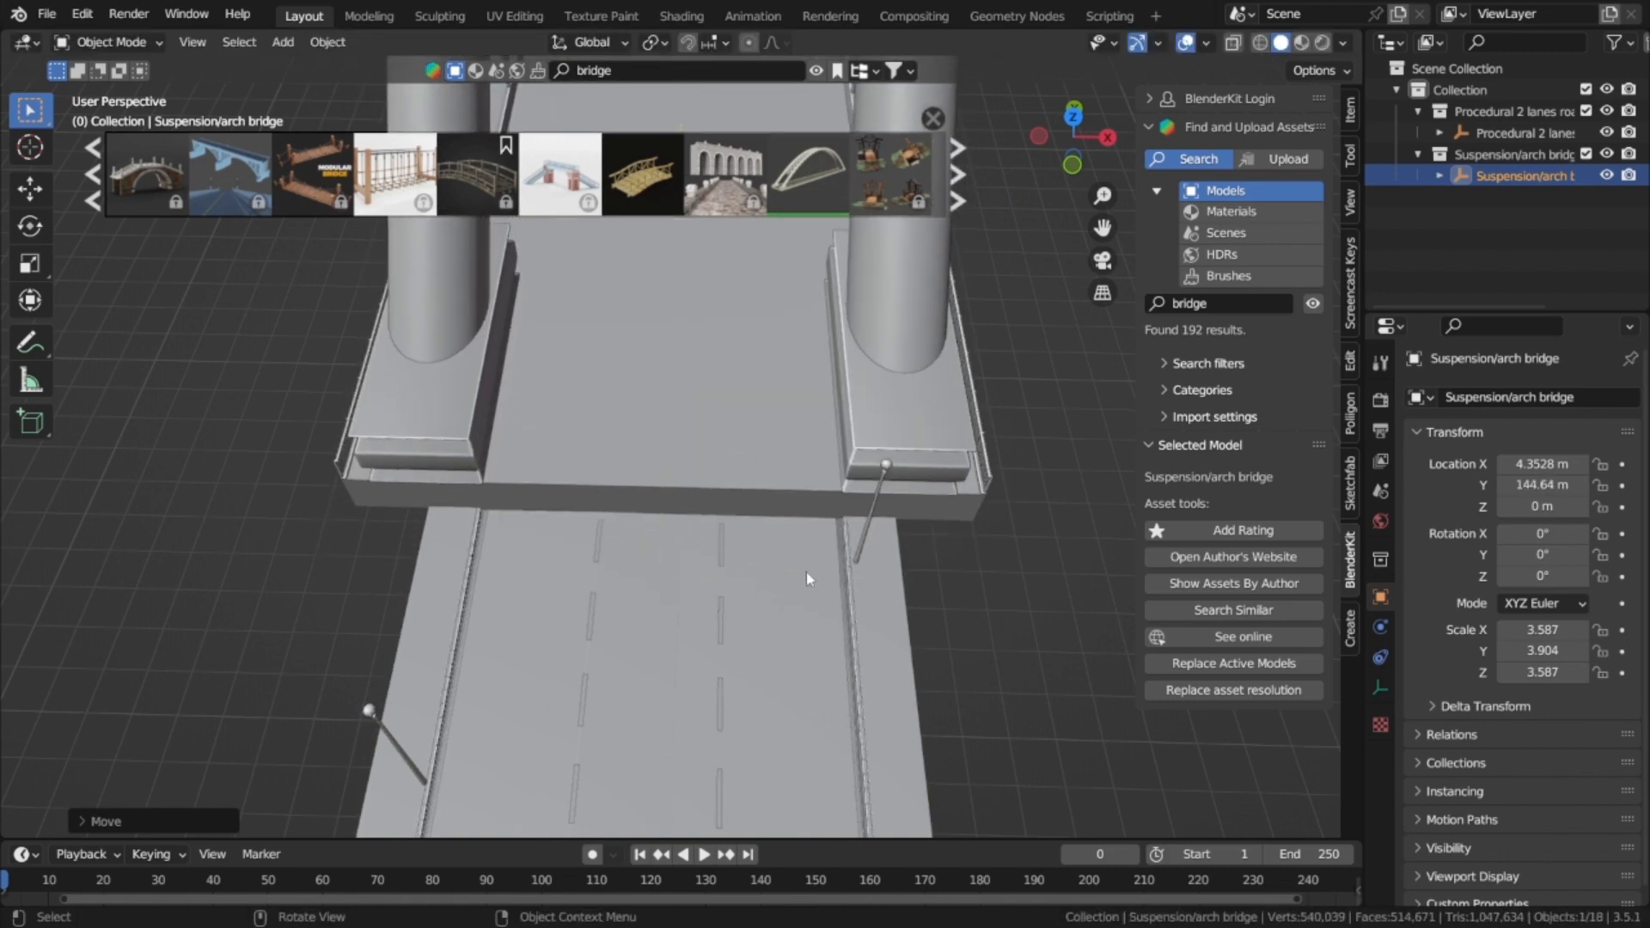
Step: Lower the bridge along Z by about 1.24 m so its deck lines up with the road surface
{"action": "middle_click_drag", "start_coordinate": [805, 571], "coordinate": [770, 564]}
{"action": "key", "text": "g"}
{"action": "key", "text": "x"}
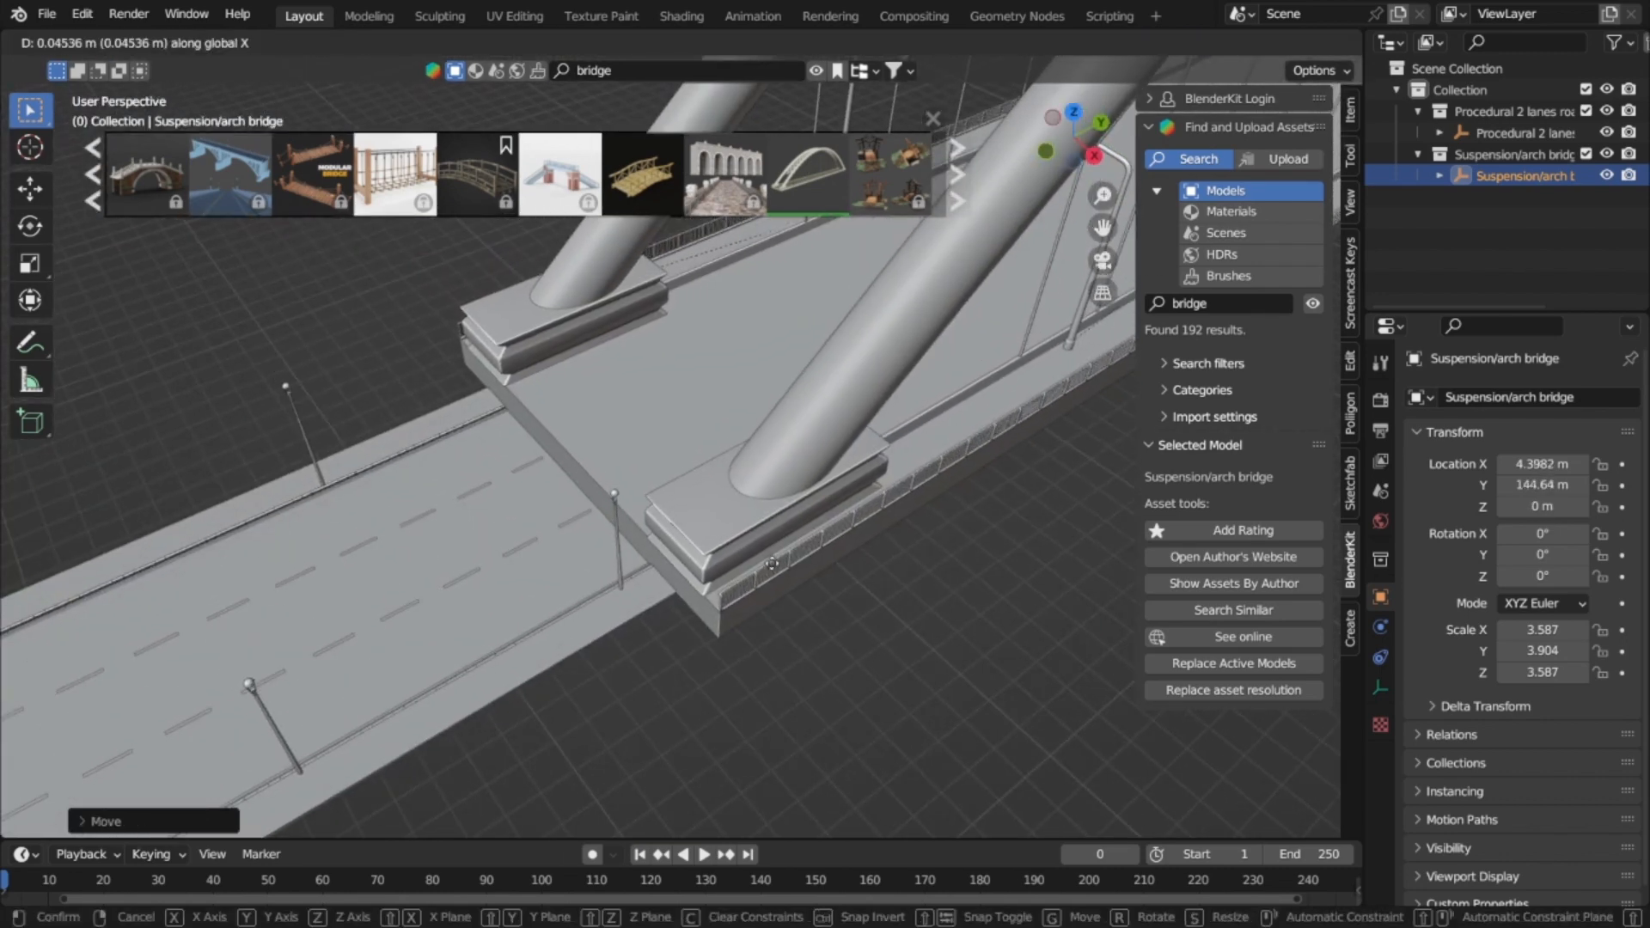
{"action": "key", "text": "z"}
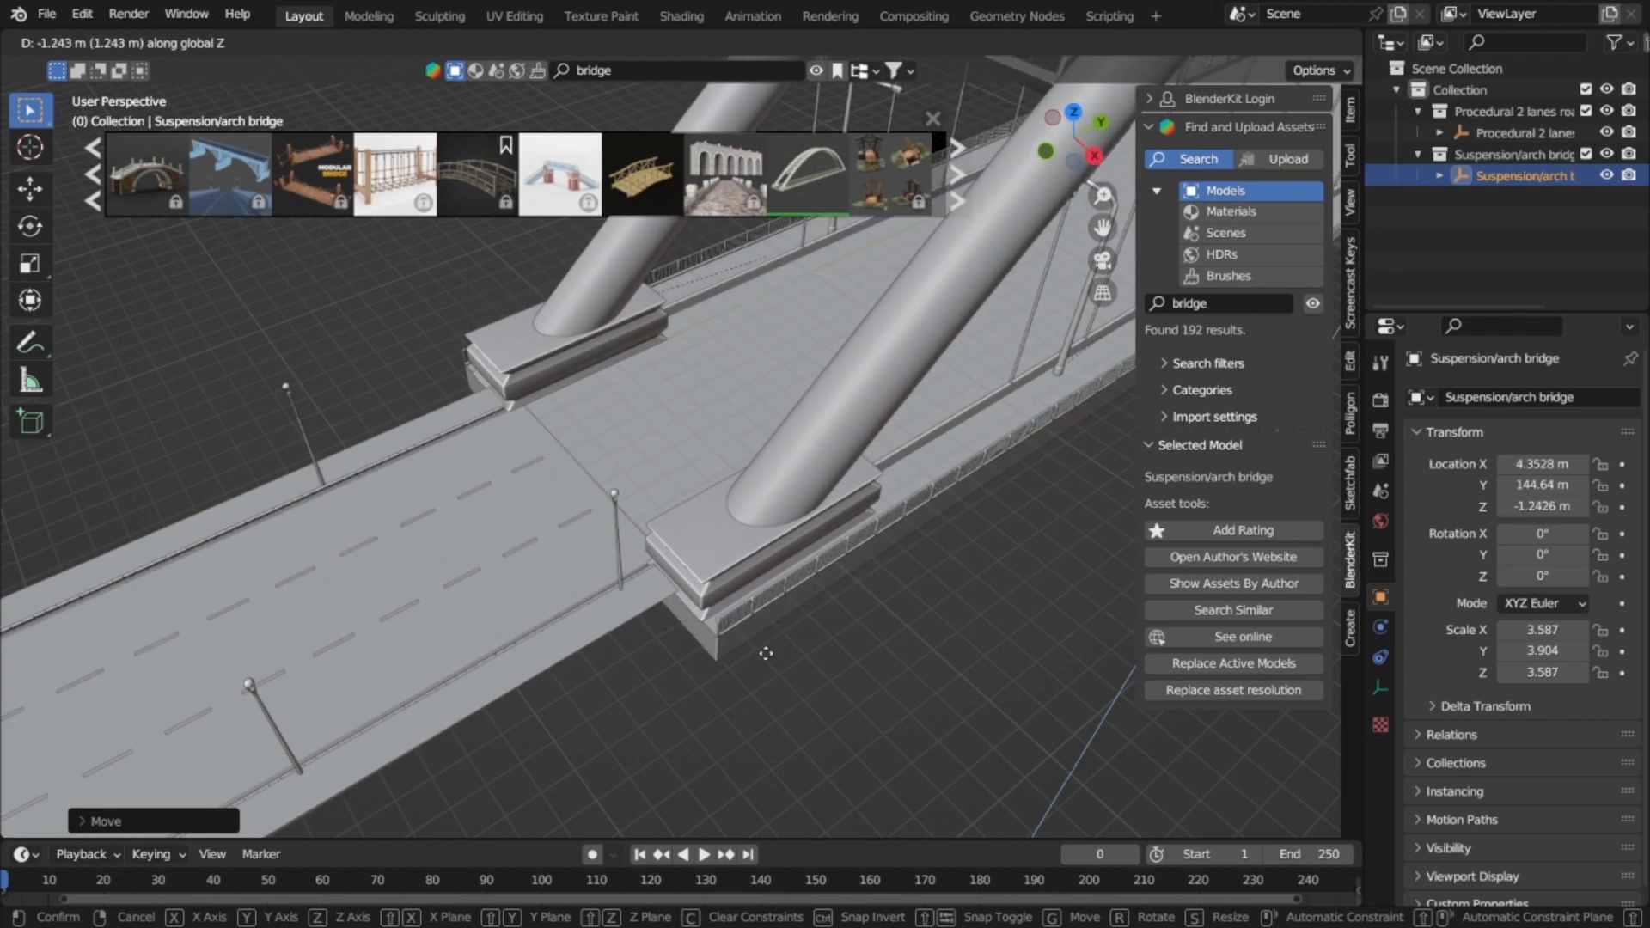
{"action": "left_click", "coordinate": [765, 651]}
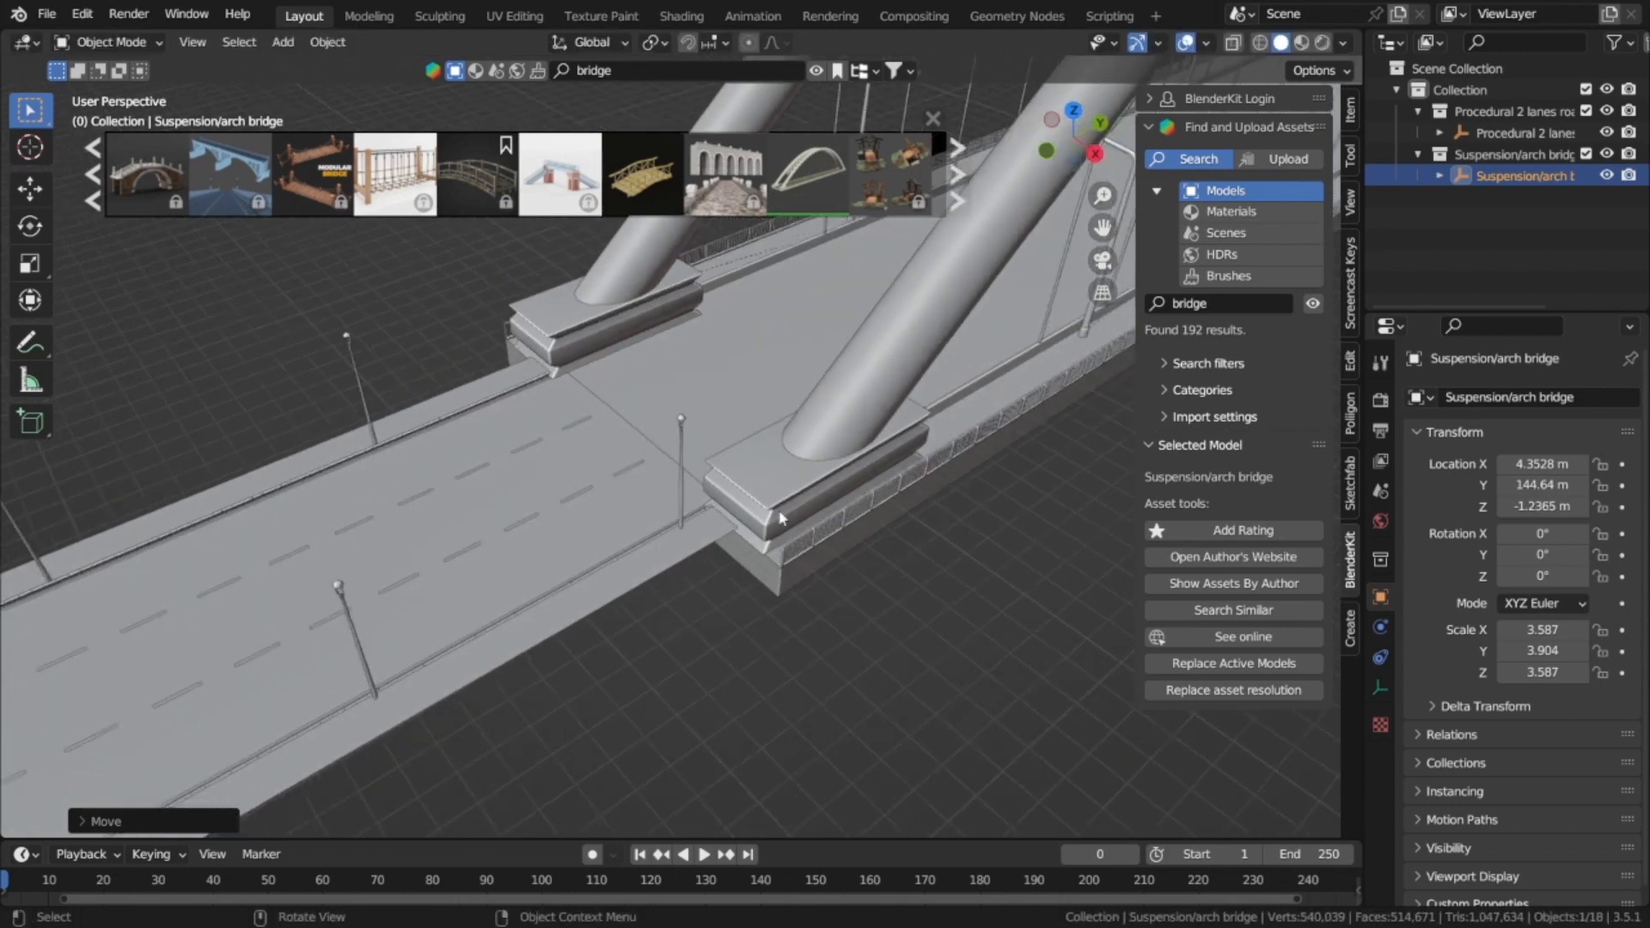
Step: Search BlenderKit models for "ferrari" and import the Ferrari 812 superfast
{"action": "scroll", "coordinate": [639, 533], "scroll_direction": "down", "scroll_amount": 5}
{"action": "middle_click_drag", "start_coordinate": [724, 533], "coordinate": [1116, 361]}
{"action": "left_click", "coordinate": [1230, 300]}
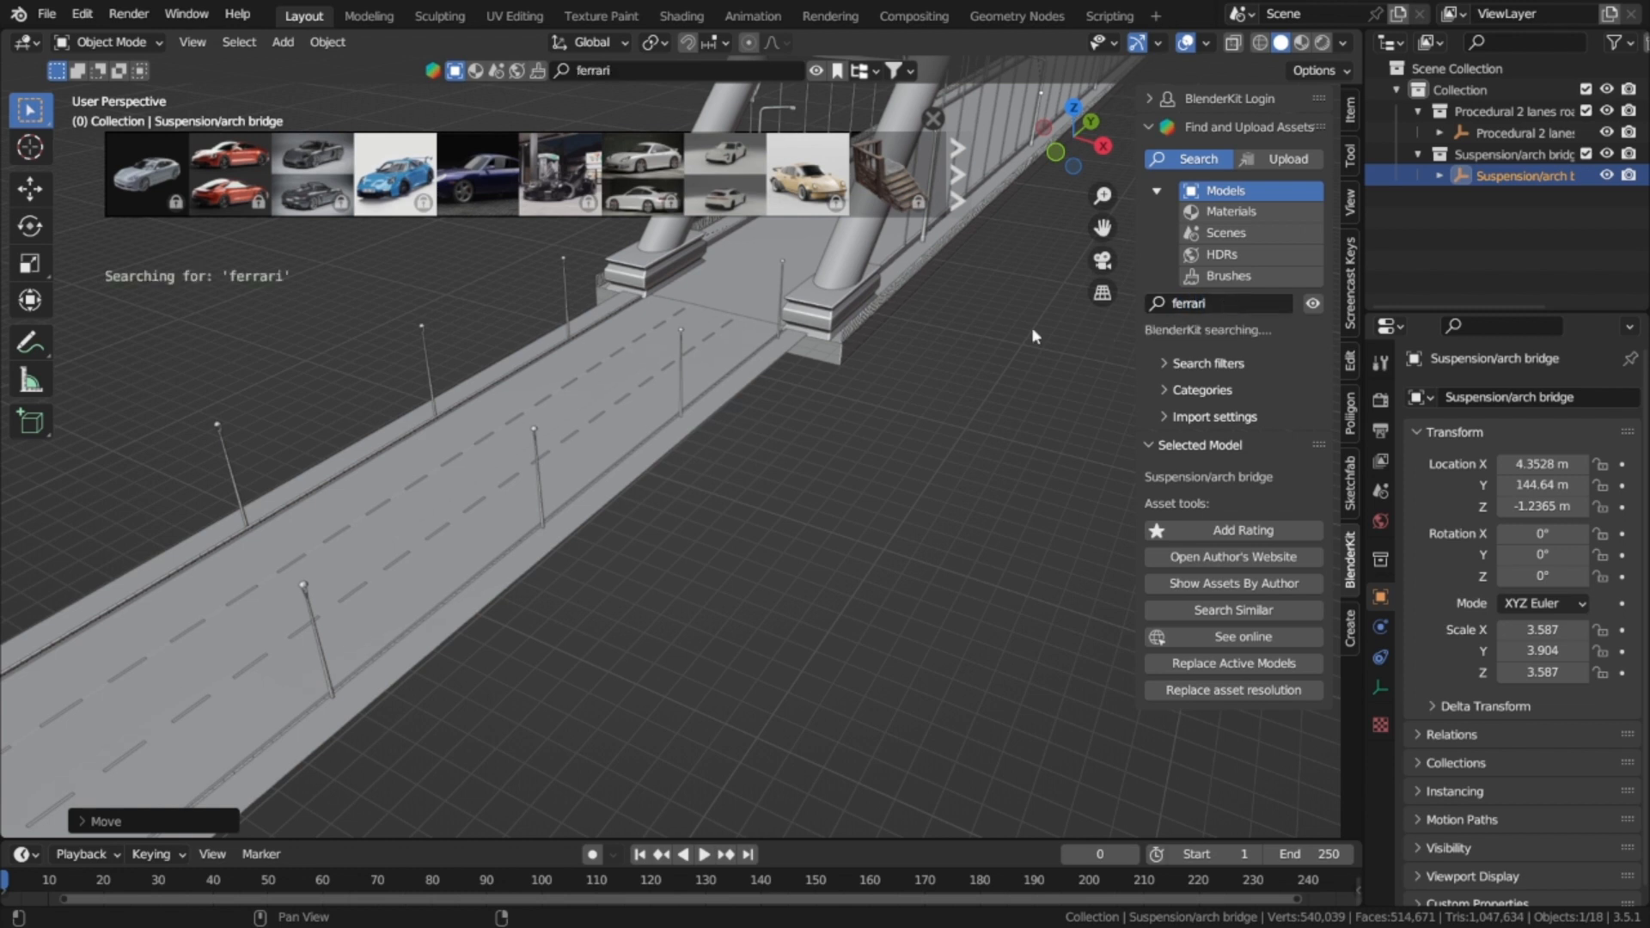
{"action": "middle_click_drag", "start_coordinate": [676, 445], "coordinate": [735, 449], "text": "shift"}
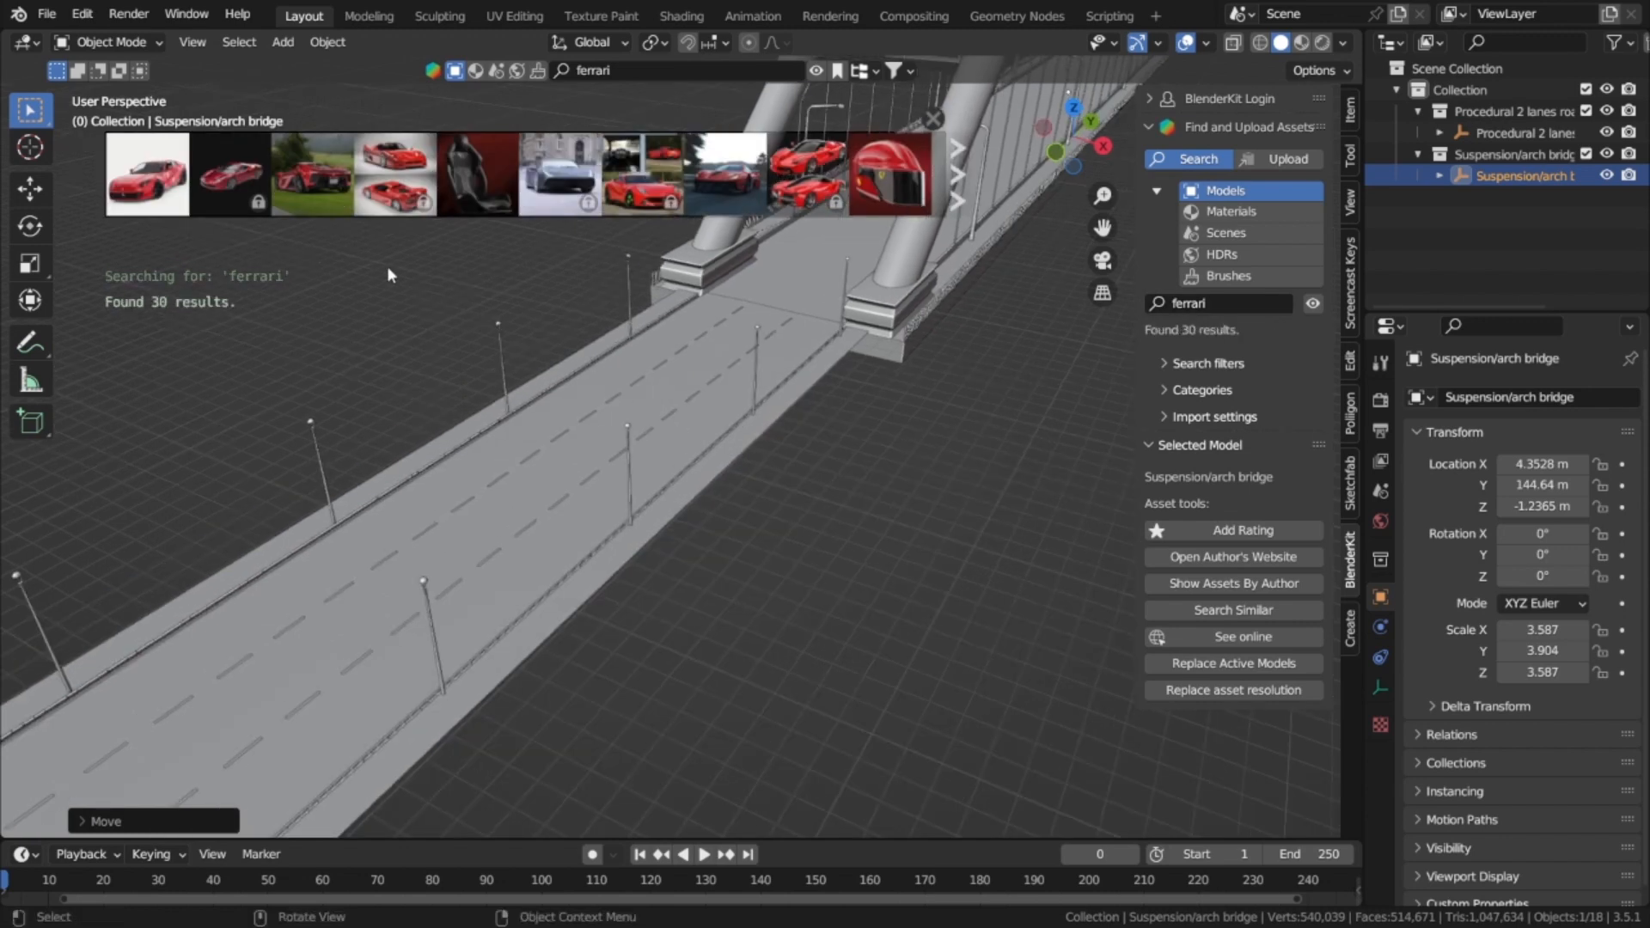
{"action": "left_click", "coordinate": [150, 178]}
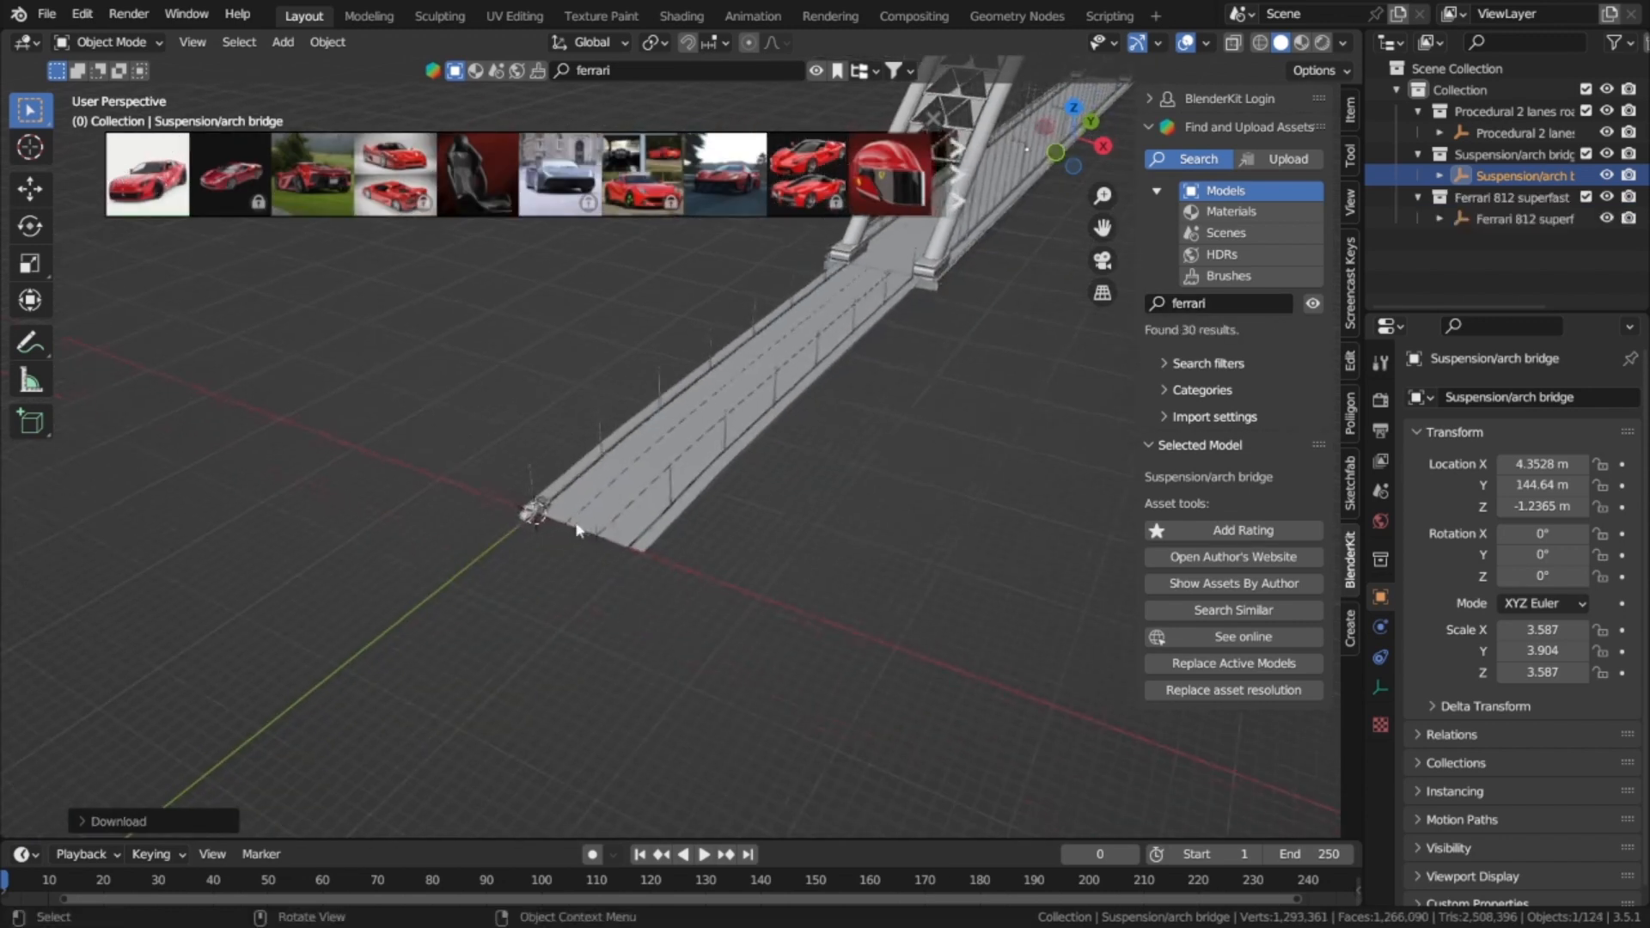
Step: Move the Ferrari 812 superfast along X to about 7.35 m, into the road's outer lane
{"action": "scroll", "coordinate": [578, 531], "scroll_direction": "up", "scroll_amount": 6}
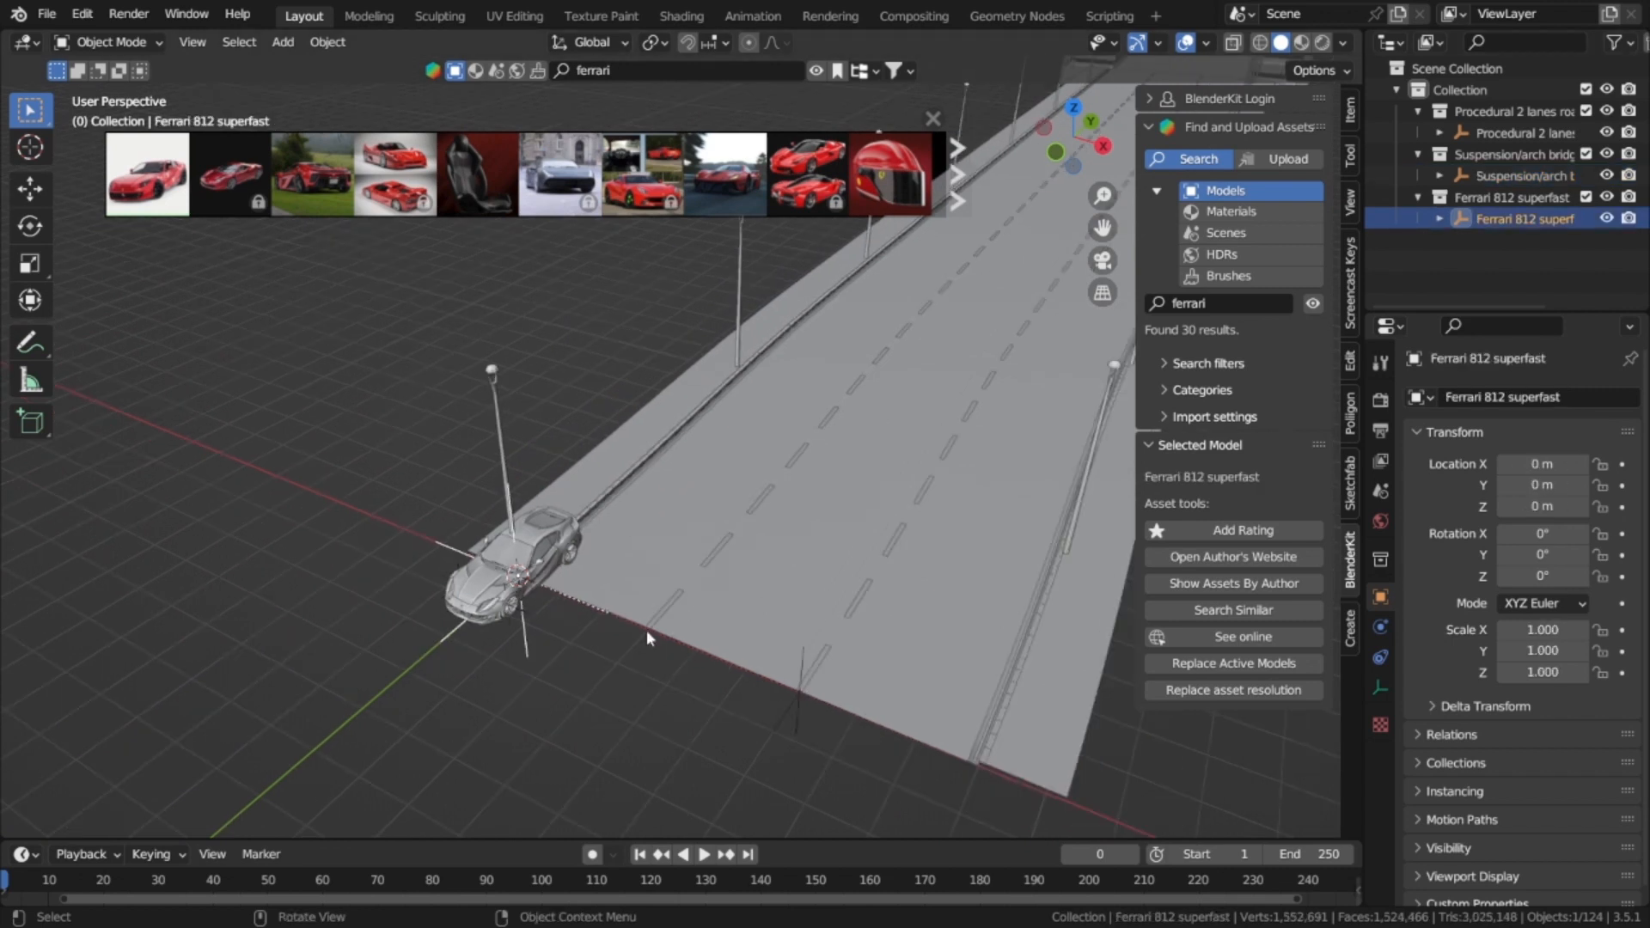
{"action": "key", "text": "g"}
{"action": "key", "text": "x"}
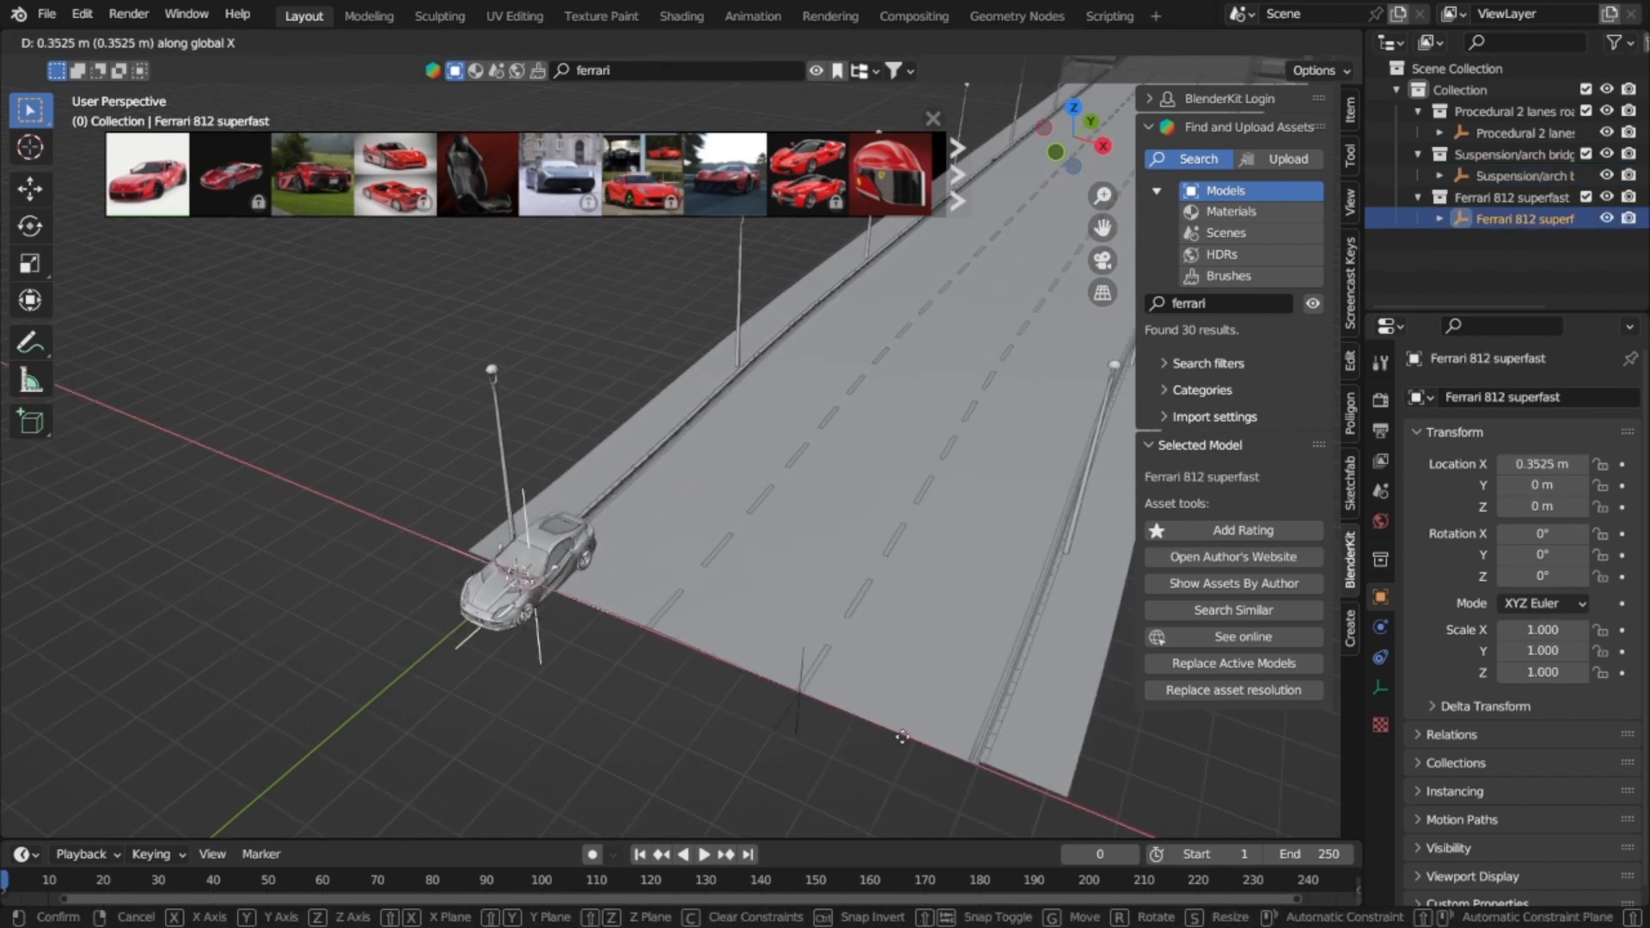
{"action": "left_click", "coordinate": [1007, 785]}
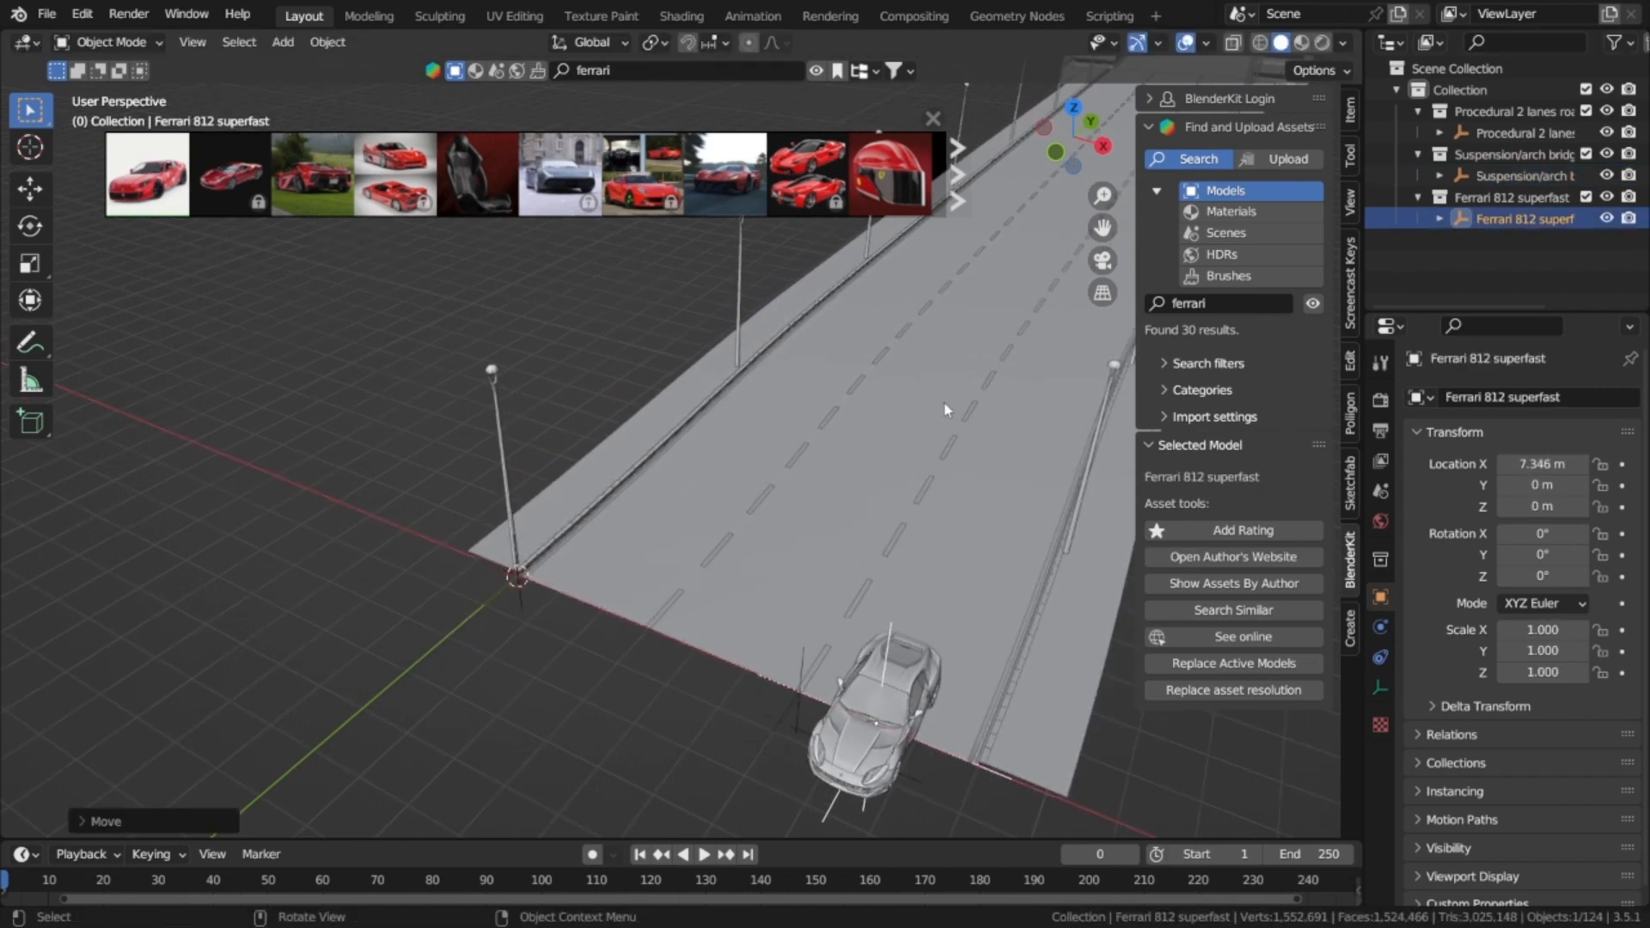
Step: Search BlenderKit models for "mclaren" and import the McLaren 570s
{"action": "left_click", "coordinate": [1233, 307]}
{"action": "key", "text": "BackSpace"}
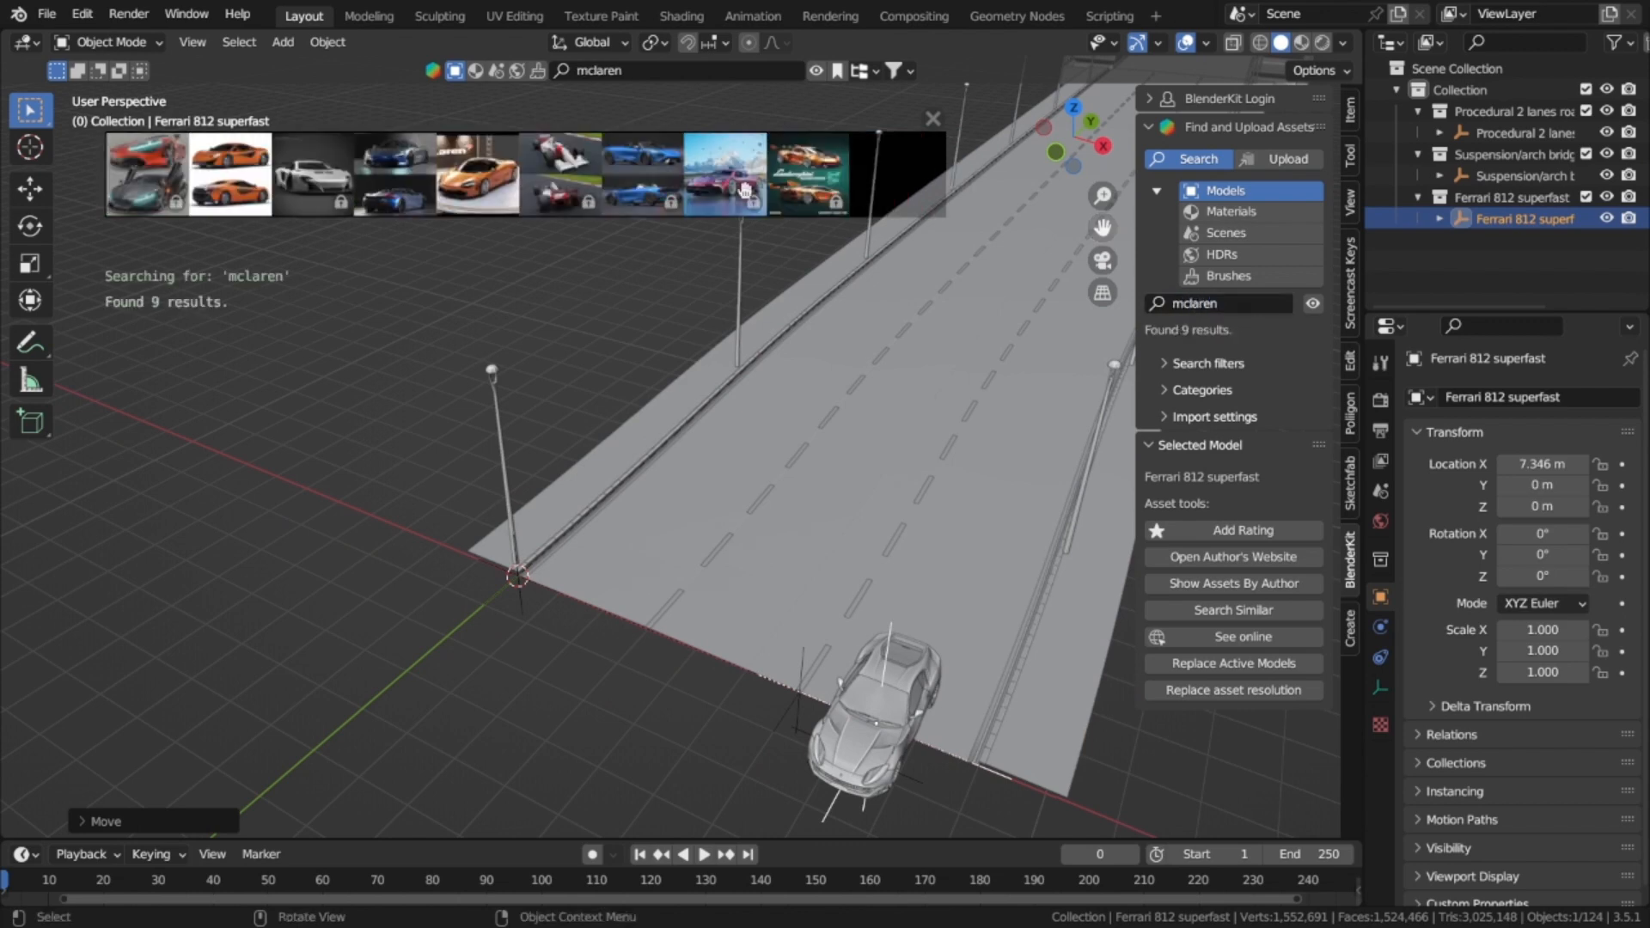
{"action": "left_click", "coordinate": [246, 196]}
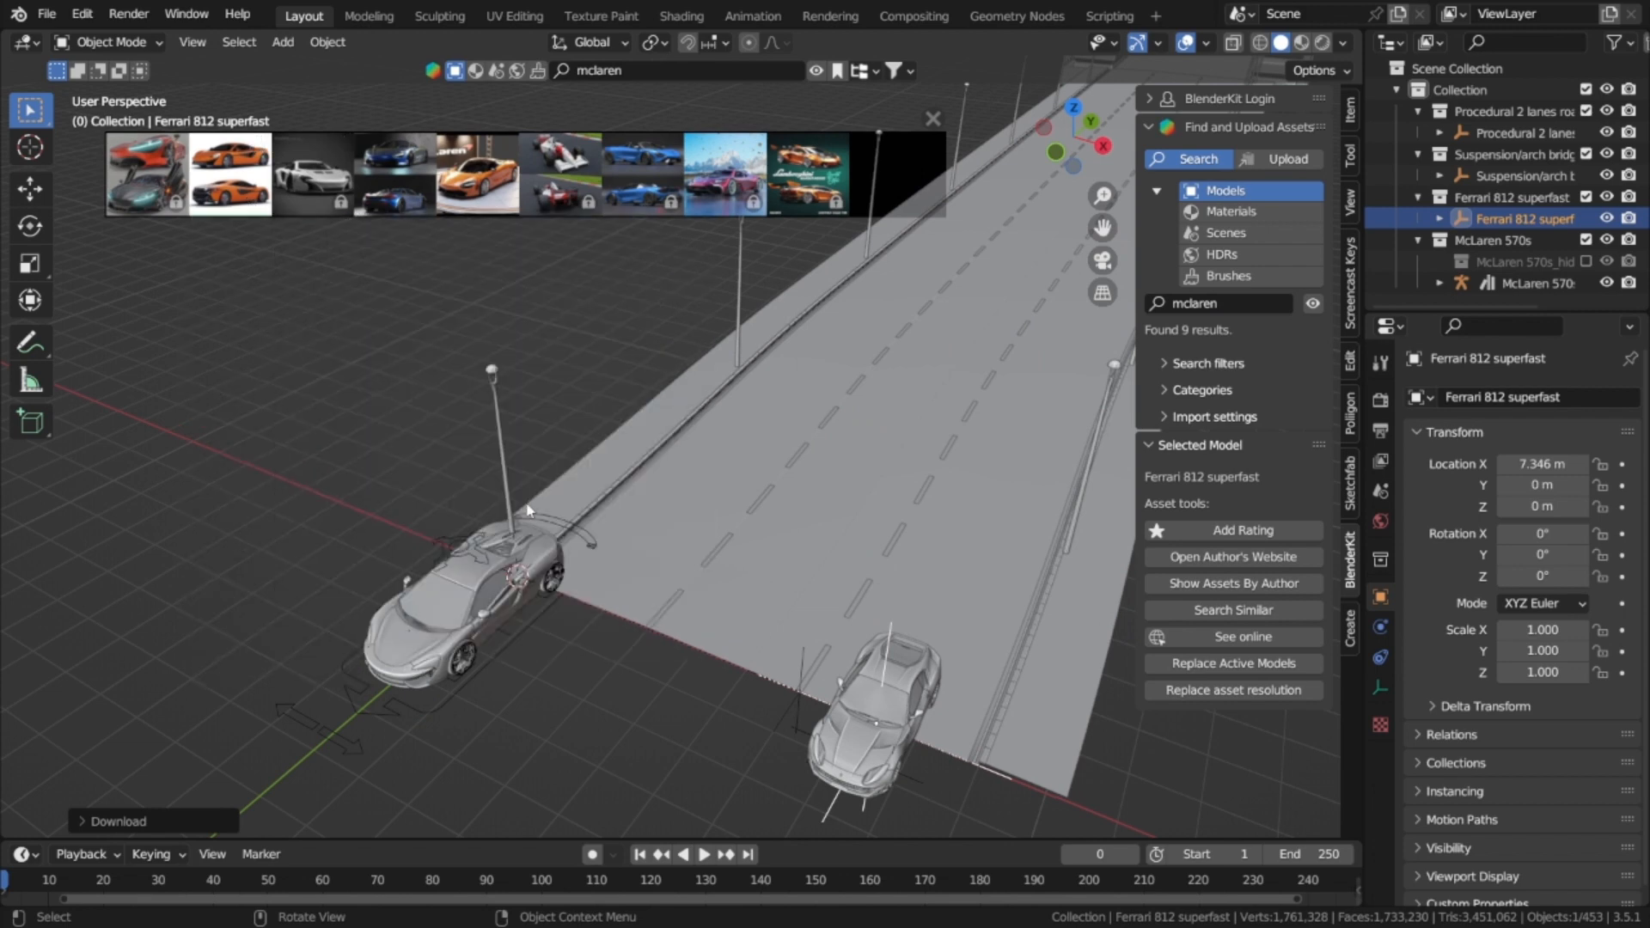
Step: Move the McLaren 570s along X to about 4.2 m, into the lane beside the Ferrari
{"action": "middle_click_drag", "start_coordinate": [734, 613], "coordinate": [786, 604]}
{"action": "key", "text": "g"}
{"action": "key", "text": "x"}
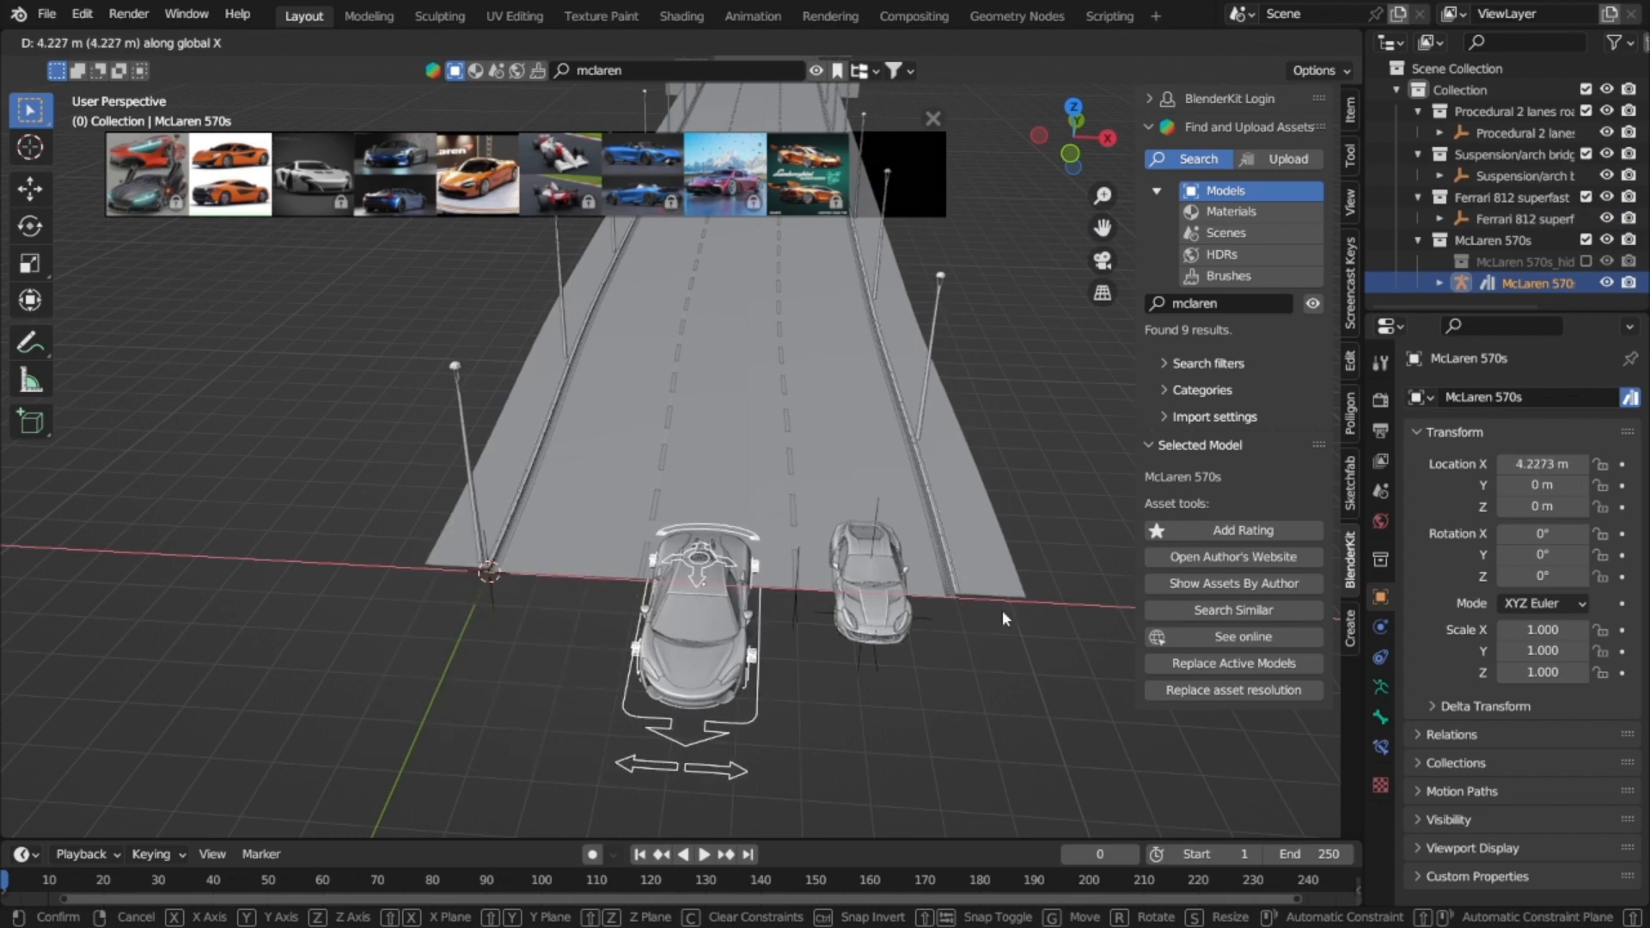
{"action": "left_click", "coordinate": [1002, 610]}
Step: Rotate the McLaren 570s by 180° about Z so it faces down the road toward the bridge
{"action": "middle_click_drag", "start_coordinate": [1002, 610], "coordinate": [859, 678]}
{"action": "type", "text": "rz180"}
{"action": "key", "text": "Return"}
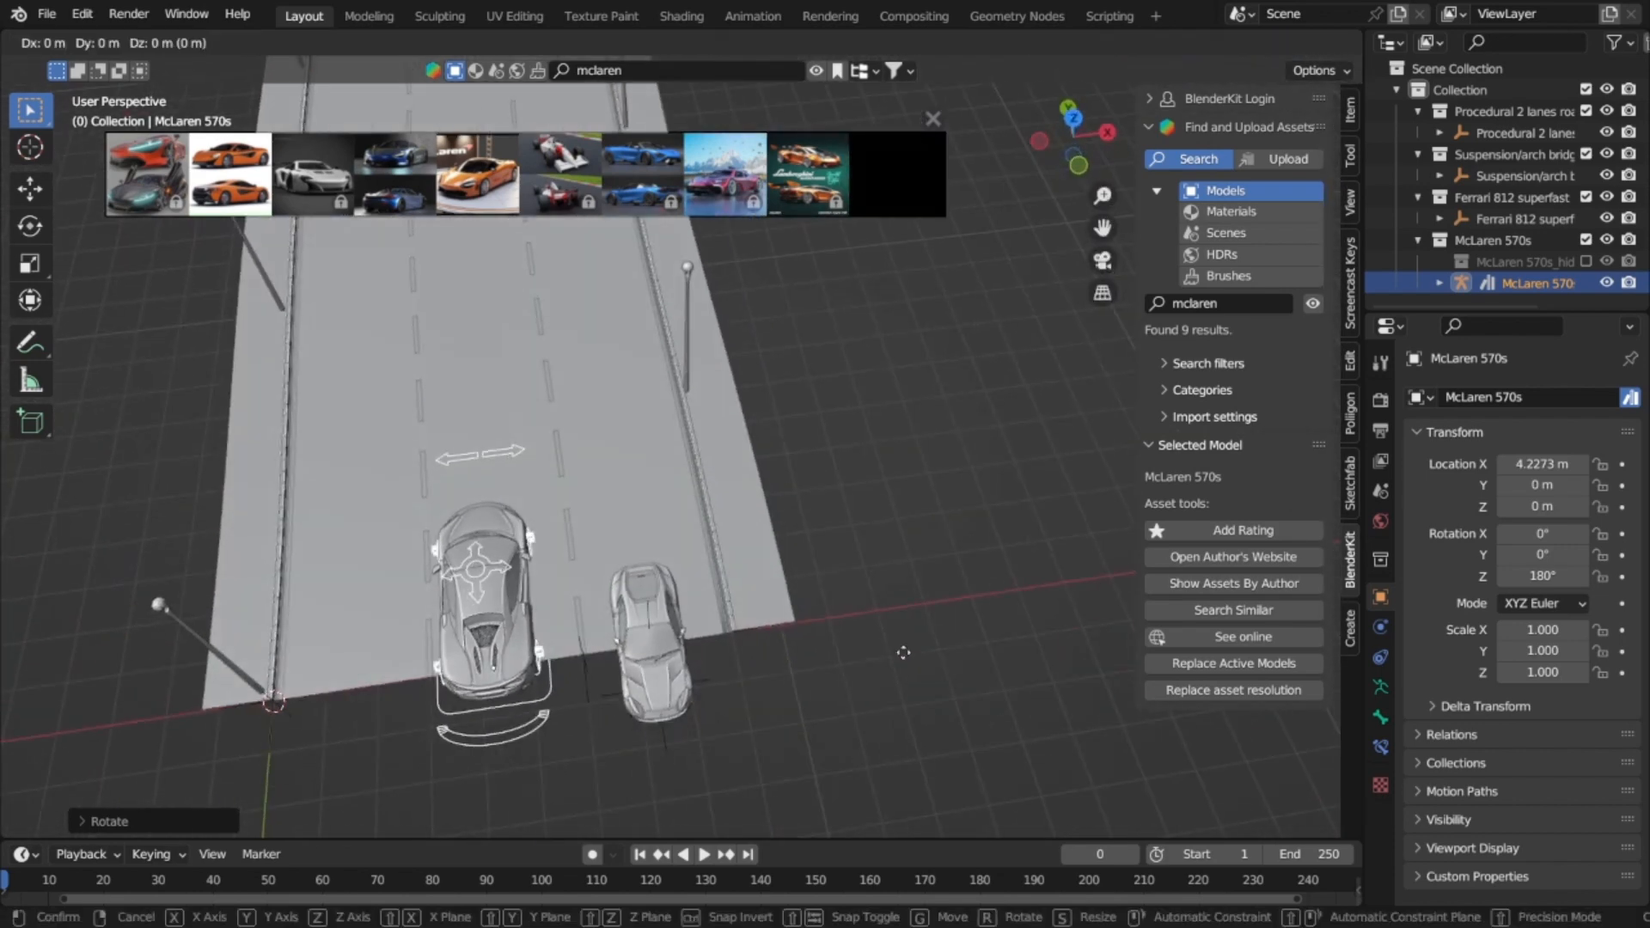
Step: Nudge the McLaren 570s along X to about 4.43 m, and move it along Y to about 40.27 m down the road
{"action": "key", "text": "g"}
{"action": "left_click", "coordinate": [663, 424]}
{"action": "middle_click_drag", "start_coordinate": [663, 424], "coordinate": [664, 416]}
{"action": "scroll", "coordinate": [664, 416], "scroll_direction": "down", "scroll_amount": 5}
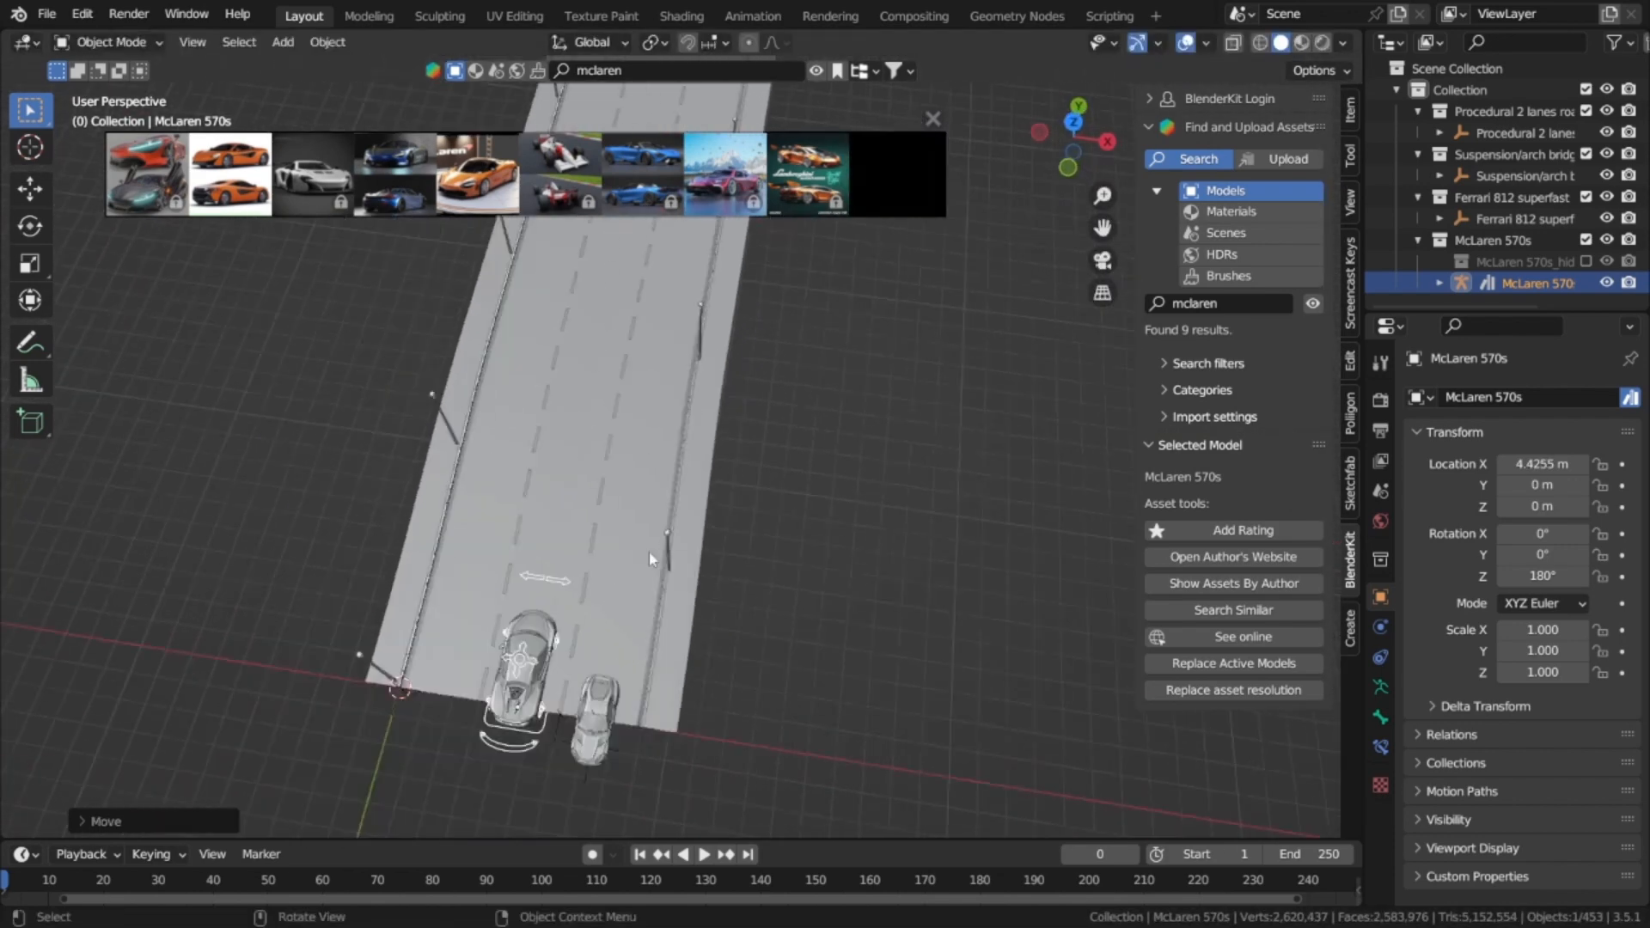
{"action": "middle_click_drag", "start_coordinate": [647, 550], "coordinate": [724, 512]}
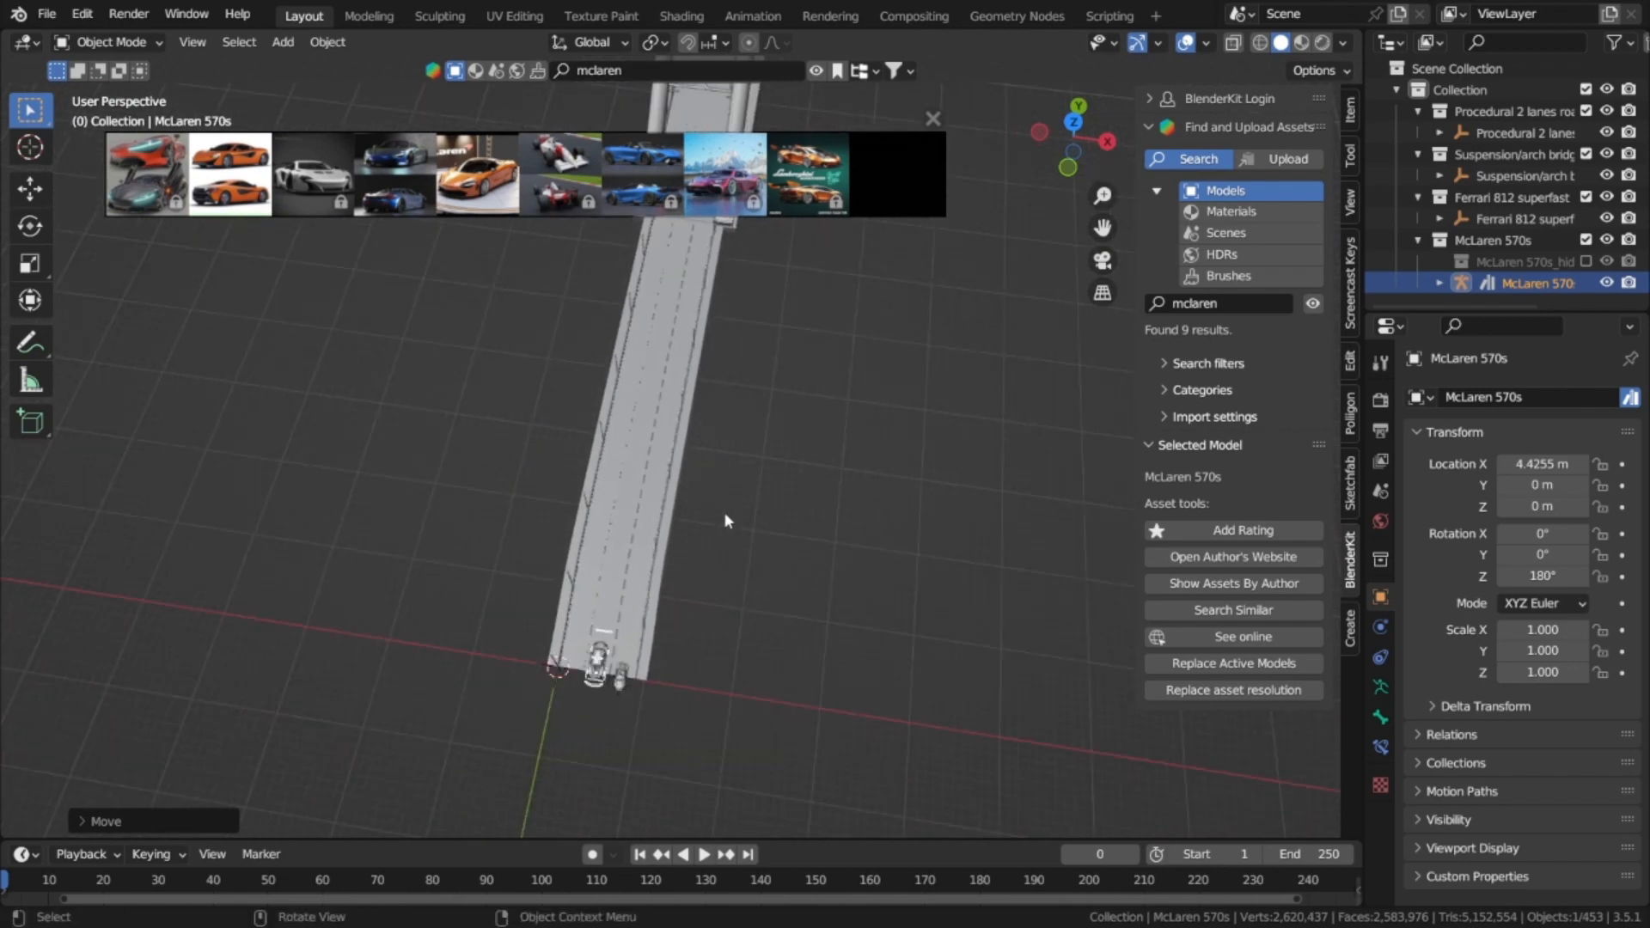
{"action": "key", "text": "g"}
{"action": "key", "text": "y"}
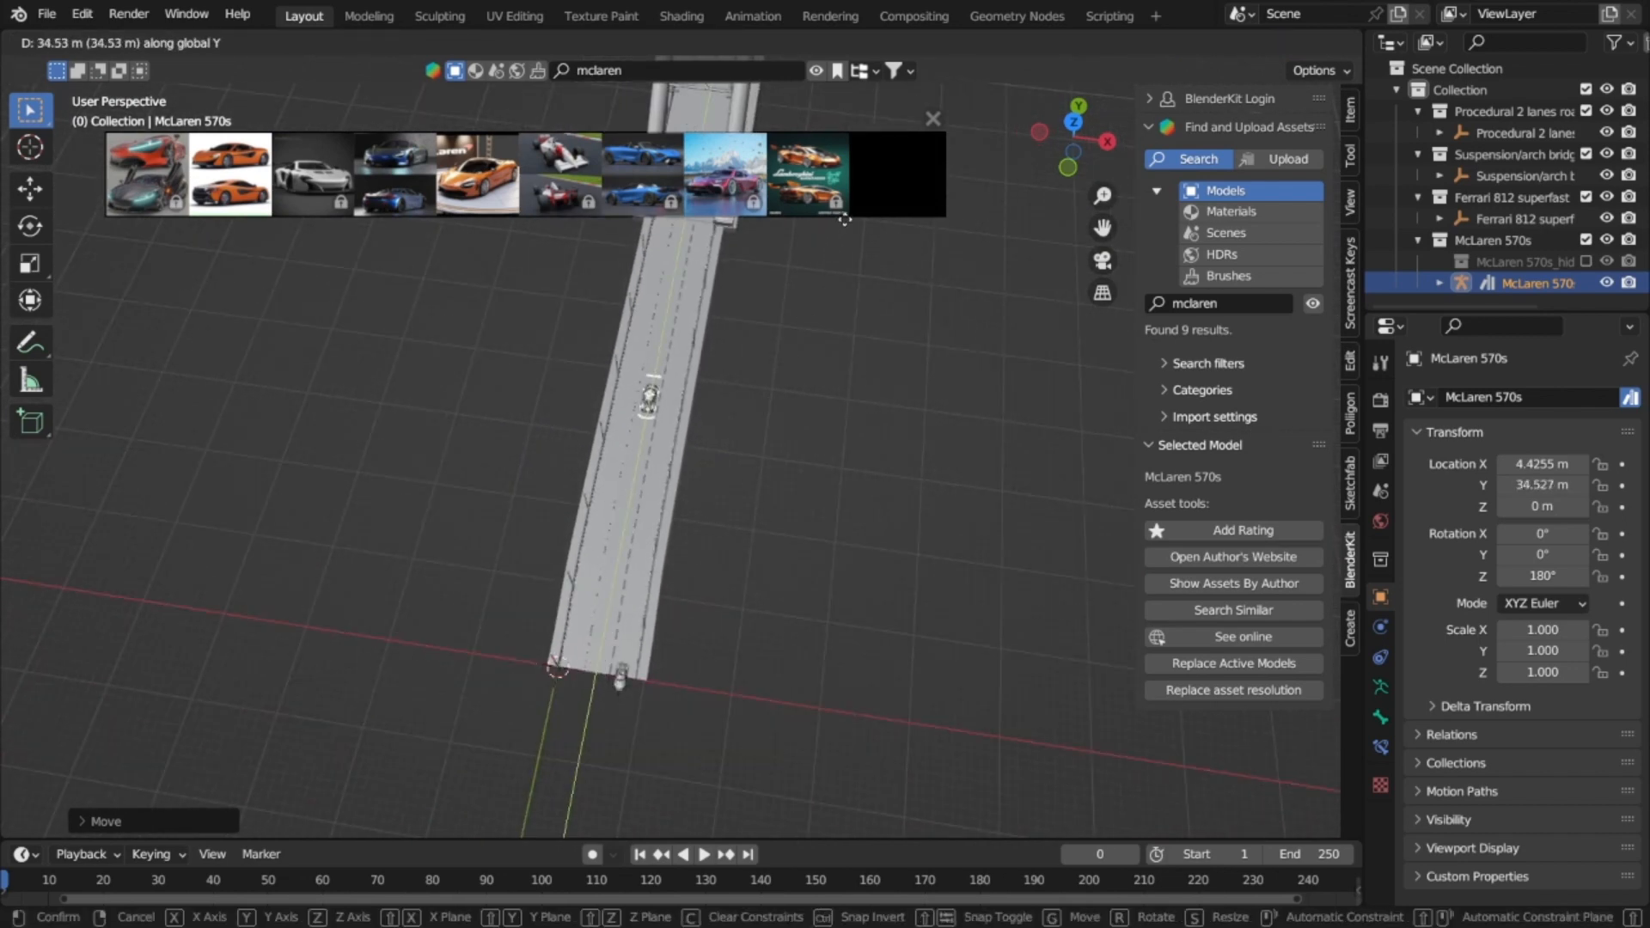
{"action": "left_click", "coordinate": [843, 225]}
{"action": "scroll", "coordinate": [814, 456], "scroll_direction": "up", "scroll_amount": 4}
{"action": "middle_click_drag", "start_coordinate": [679, 464], "coordinate": [760, 557], "text": "shift"}
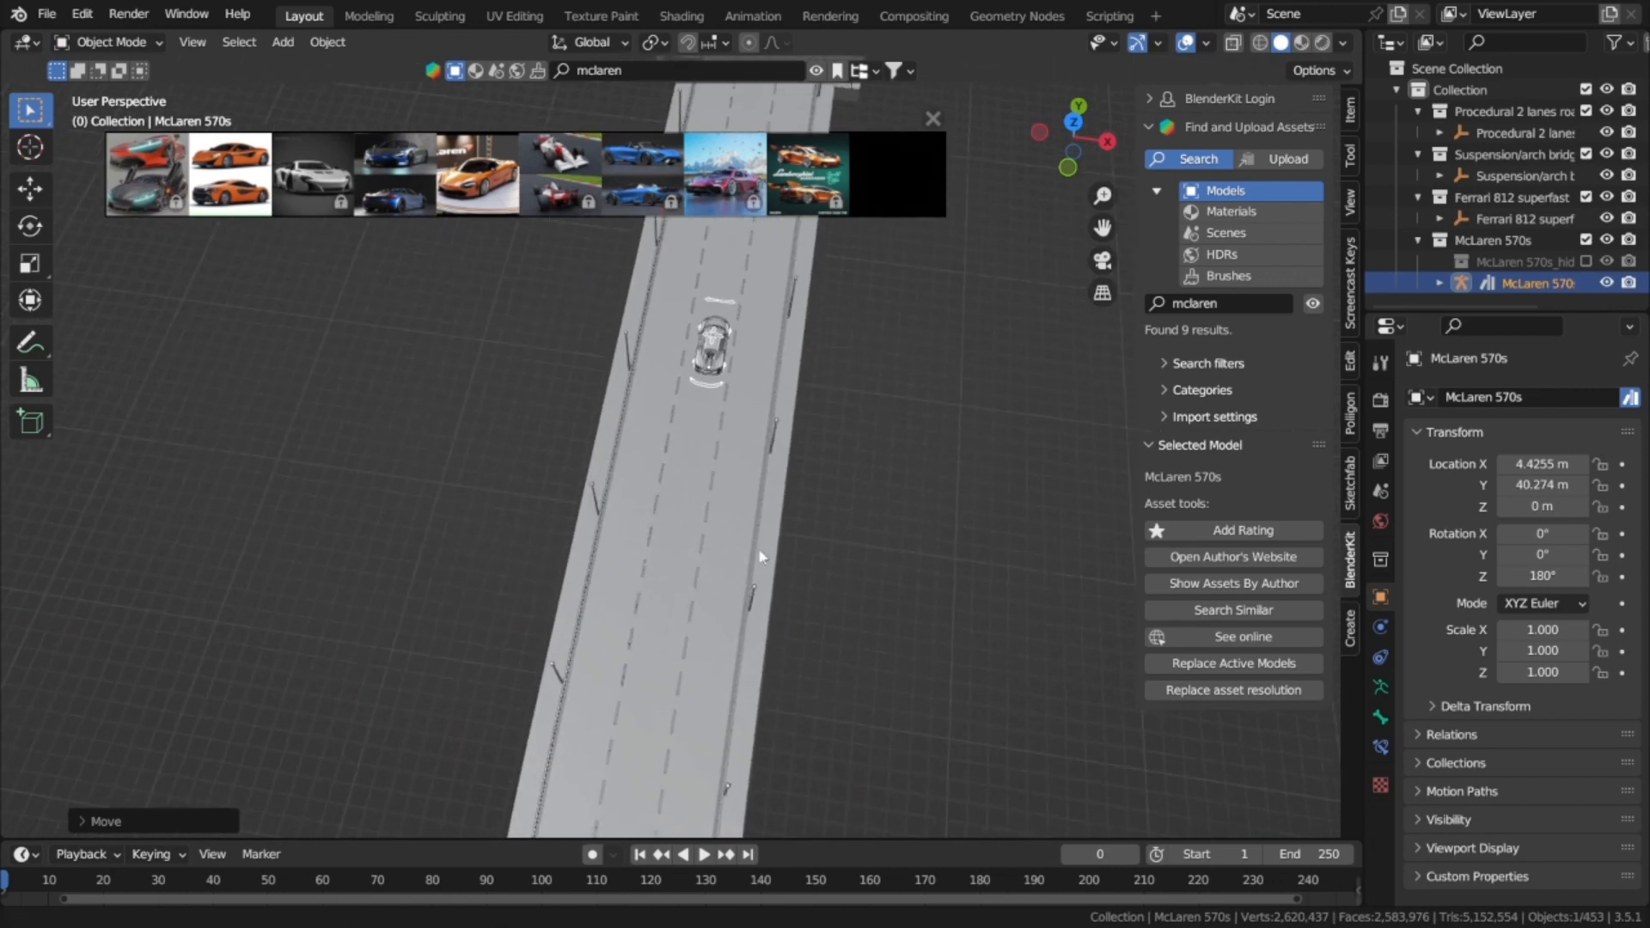
Step: Shift the McLaren 570s along X to about 4.25 m to centre it in the middle lane
{"action": "scroll", "coordinate": [760, 557], "scroll_direction": "up", "scroll_amount": 3}
{"action": "key", "text": "g"}
{"action": "key", "text": "x"}
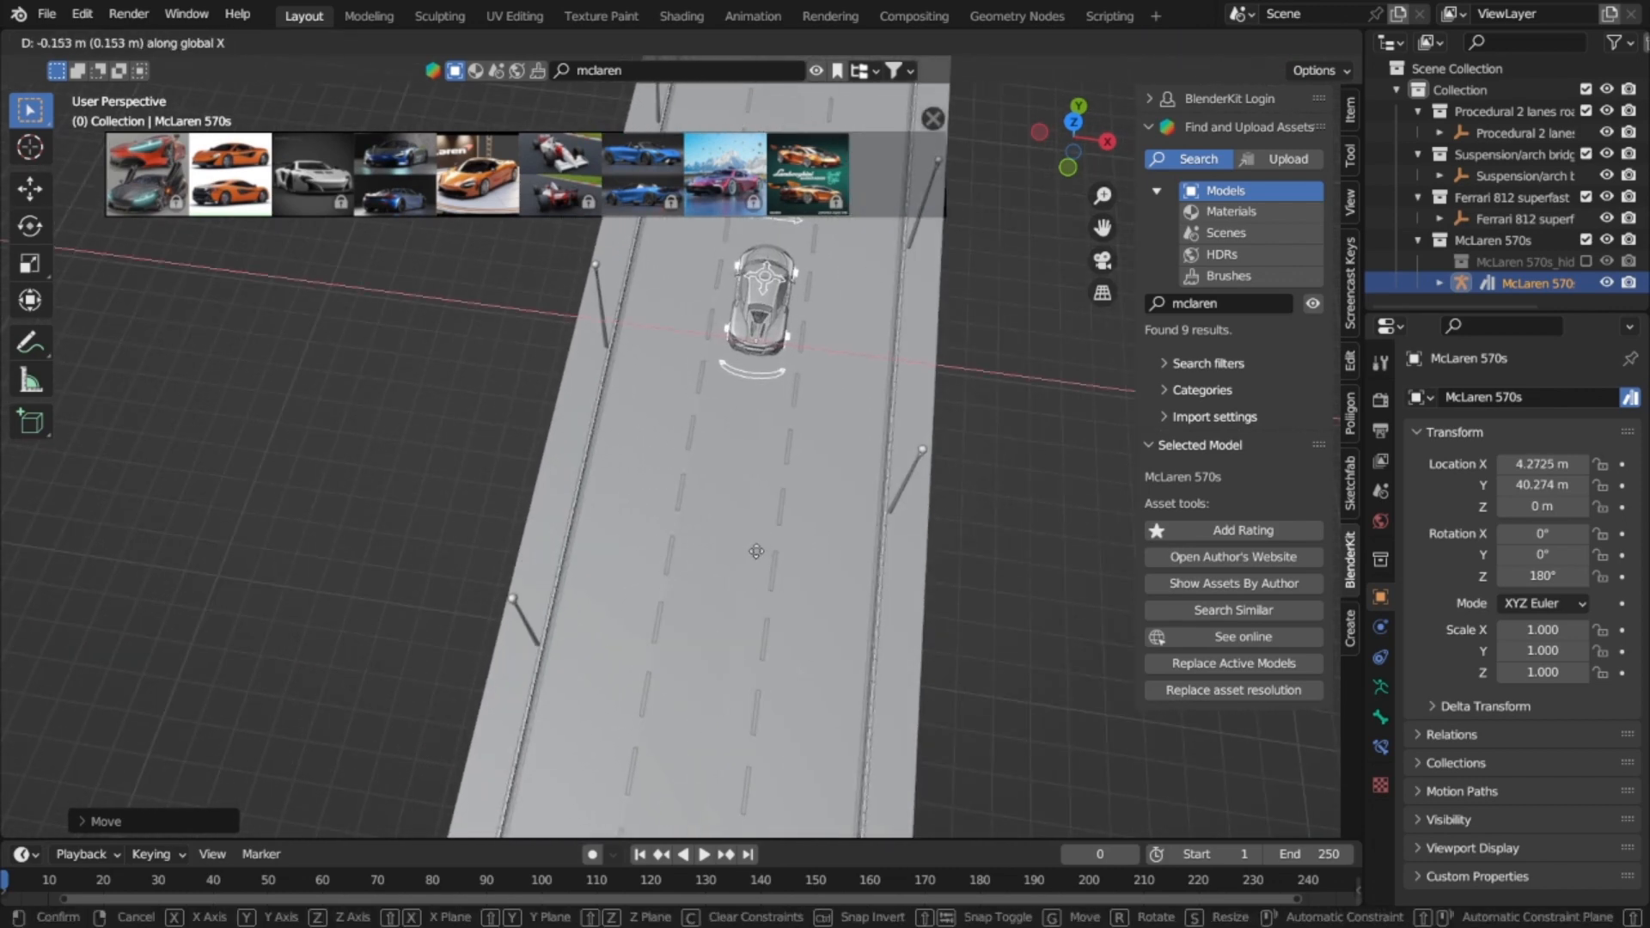
{"action": "left_click", "coordinate": [756, 558]}
Step: Select the Ferrari 812 superfast's parent empty and rotate the car 180° about Z to face the bridge
{"action": "scroll", "coordinate": [833, 658], "scroll_direction": "down", "scroll_amount": 3}
{"action": "middle_click_drag", "start_coordinate": [833, 663], "coordinate": [866, 670], "text": "shift"}
{"action": "scroll", "coordinate": [866, 667], "scroll_direction": "up", "scroll_amount": 9}
{"action": "scroll", "coordinate": [769, 455], "scroll_direction": "down", "scroll_amount": 6}
{"action": "middle_click_drag", "start_coordinate": [698, 333], "coordinate": [690, 458], "text": "shift"}
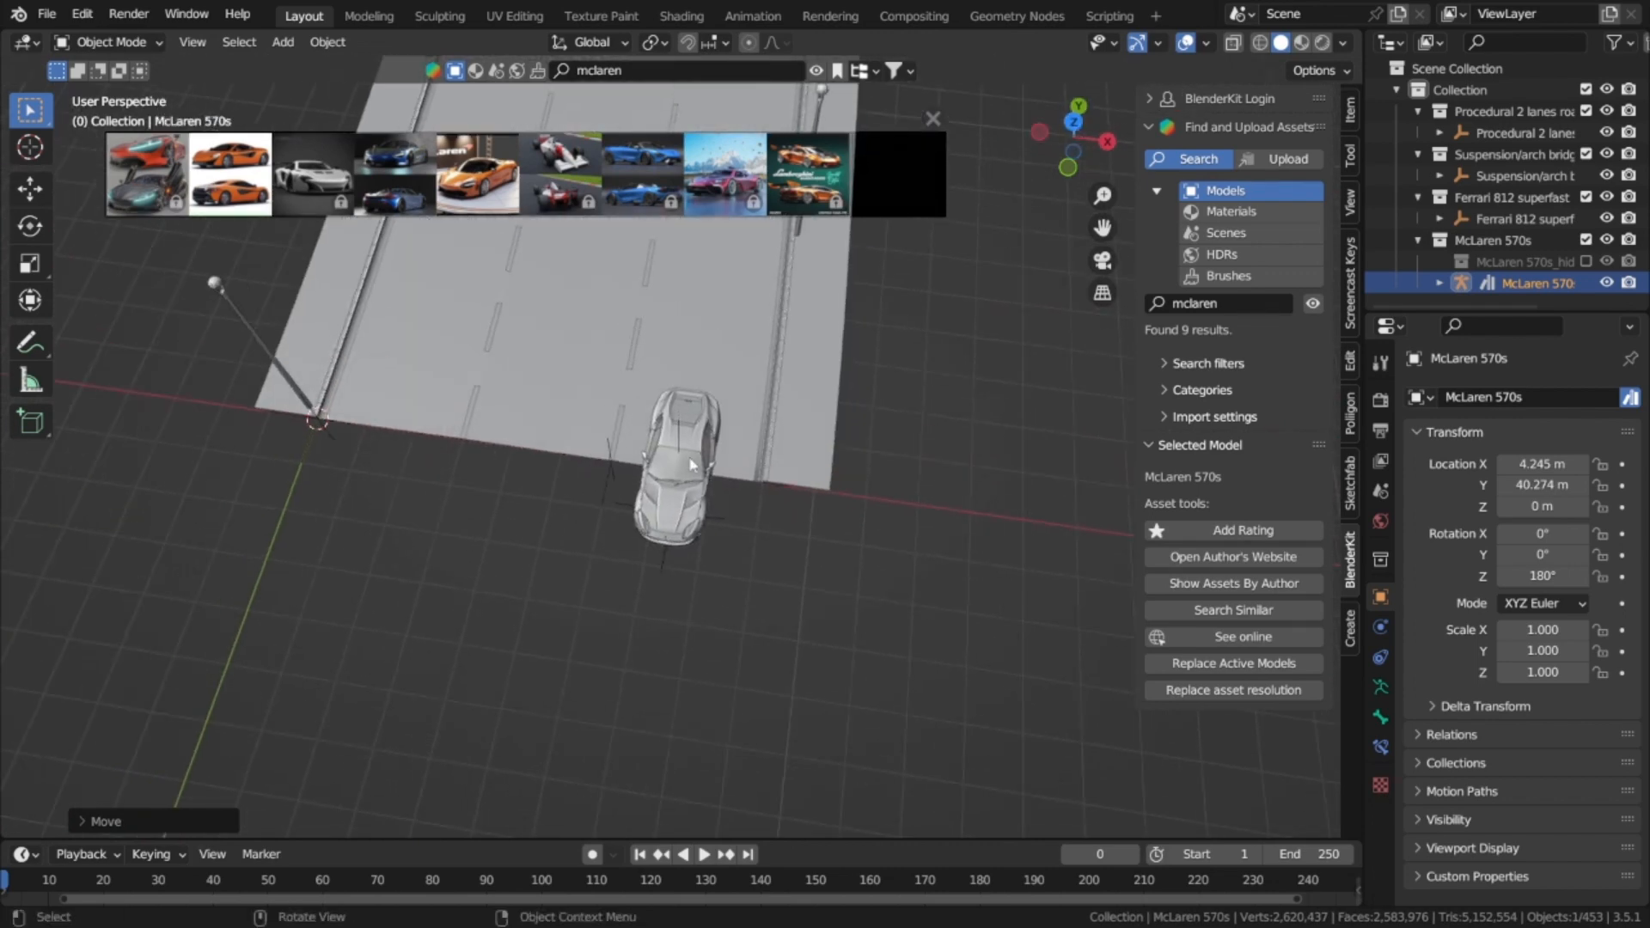
{"action": "left_click", "coordinate": [675, 445]}
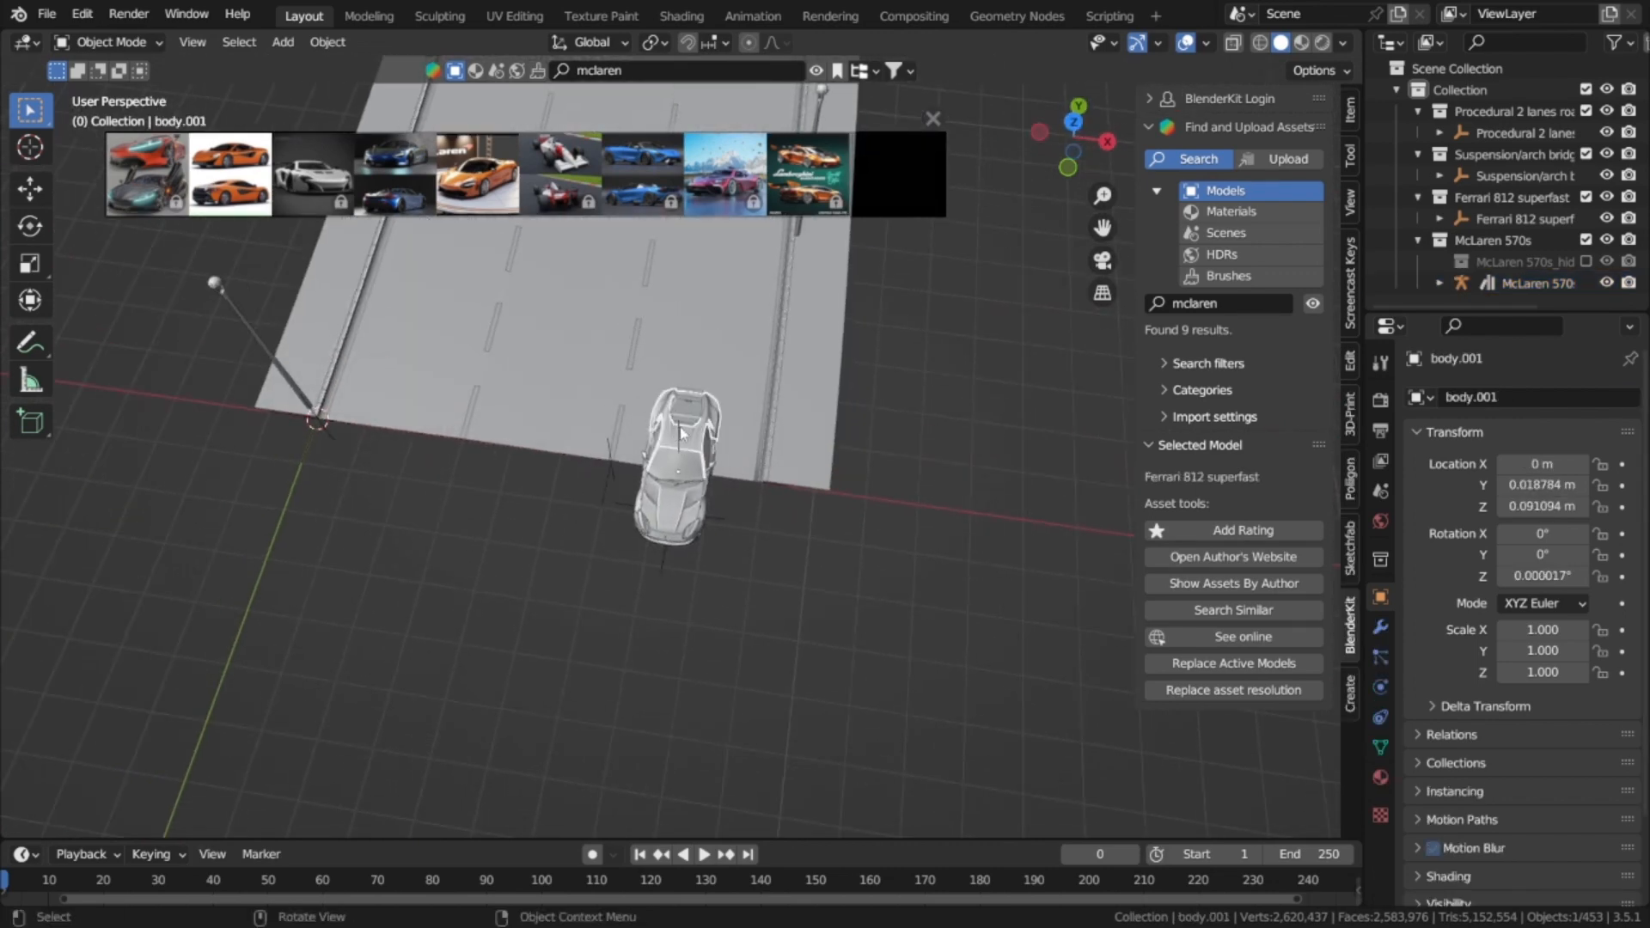
{"action": "middle_click_drag", "start_coordinate": [685, 437], "coordinate": [667, 393]}
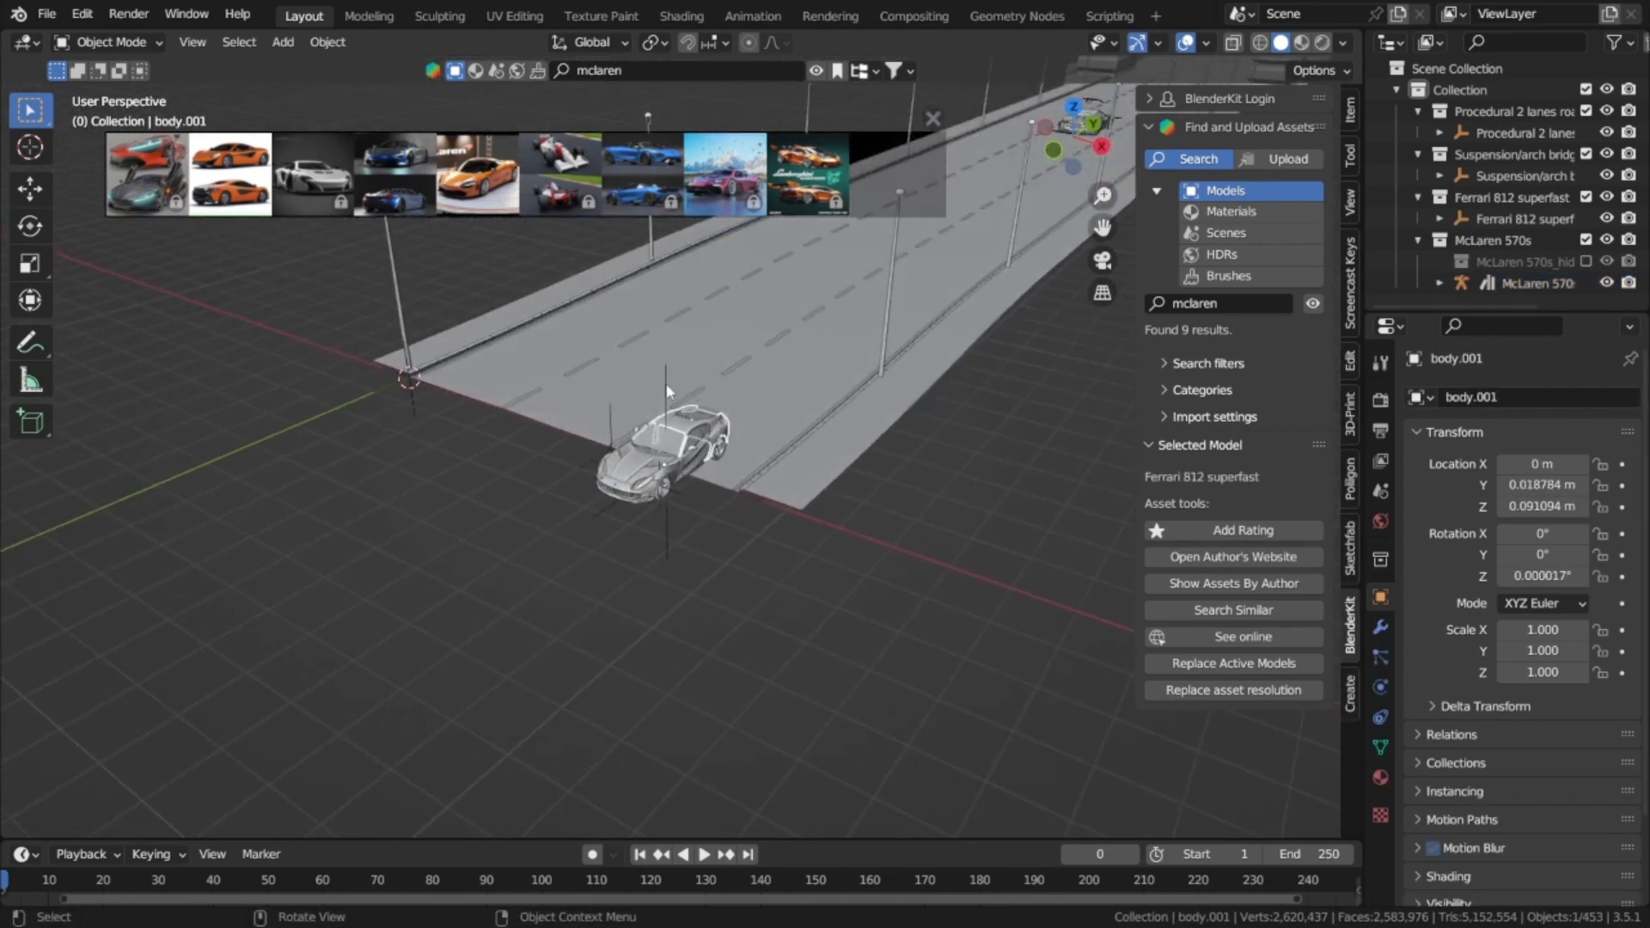
{"action": "left_click", "coordinate": [668, 392]}
{"action": "left_click", "coordinate": [668, 392]}
{"action": "middle_click_drag", "start_coordinate": [787, 399], "coordinate": [826, 463]}
{"action": "type", "text": "rz"}
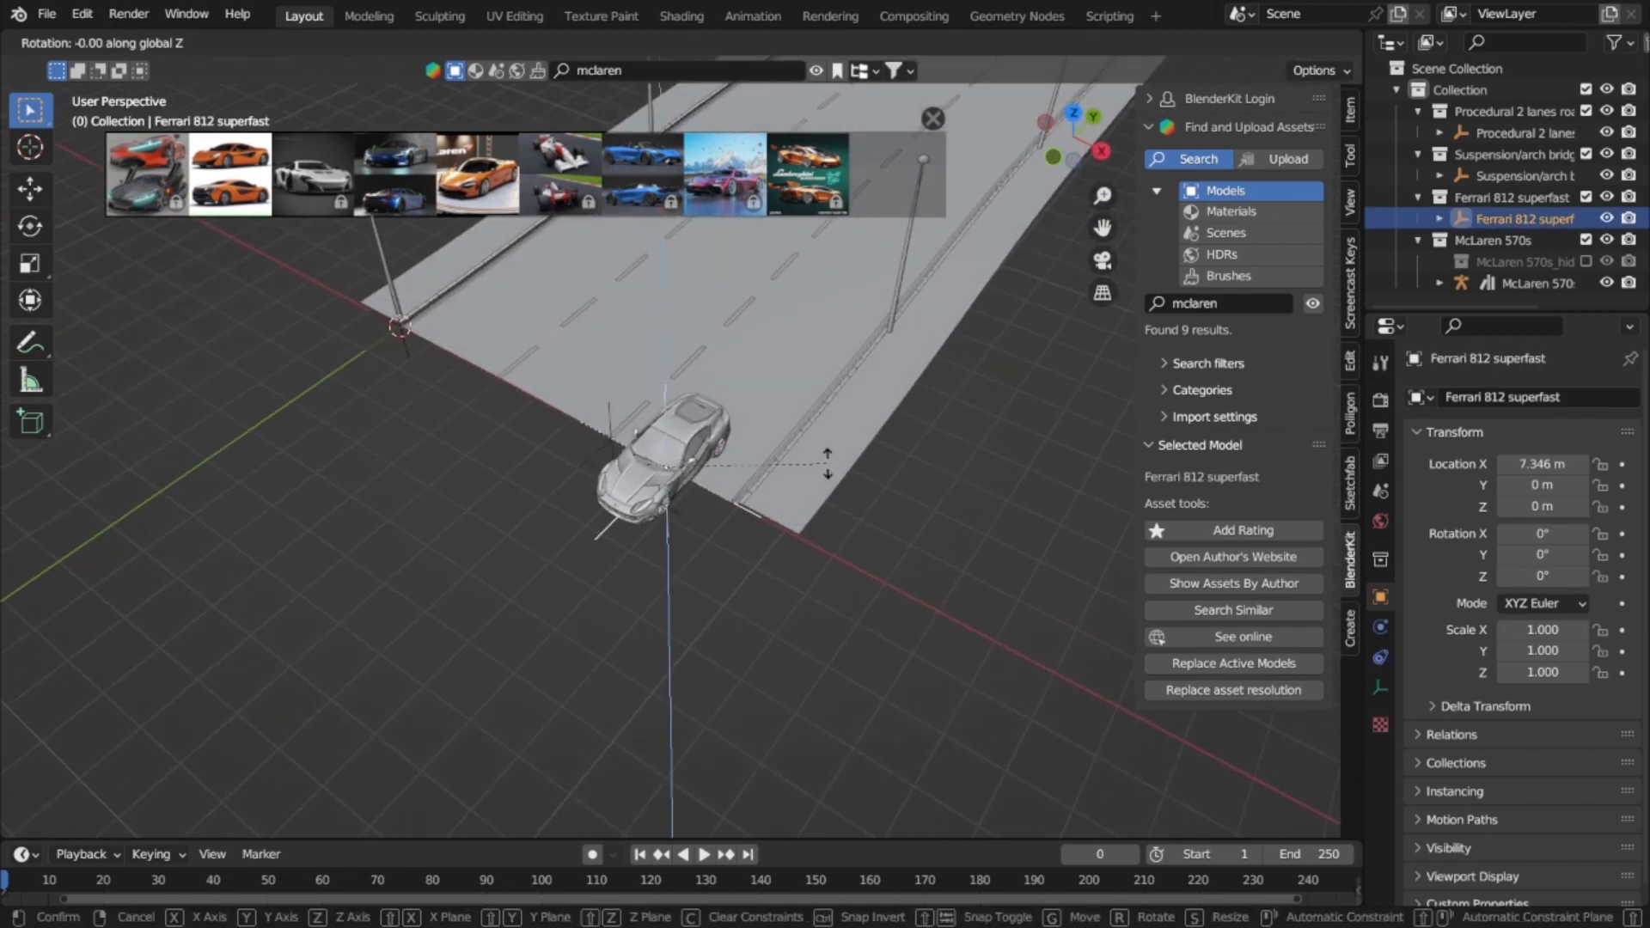
{"action": "type", "text": "180"}
{"action": "key", "text": "Return"}
Step: Move the Ferrari 812 superfast along Y to about 41.6 m, beside the McLaren
{"action": "key", "text": "KP_7"}
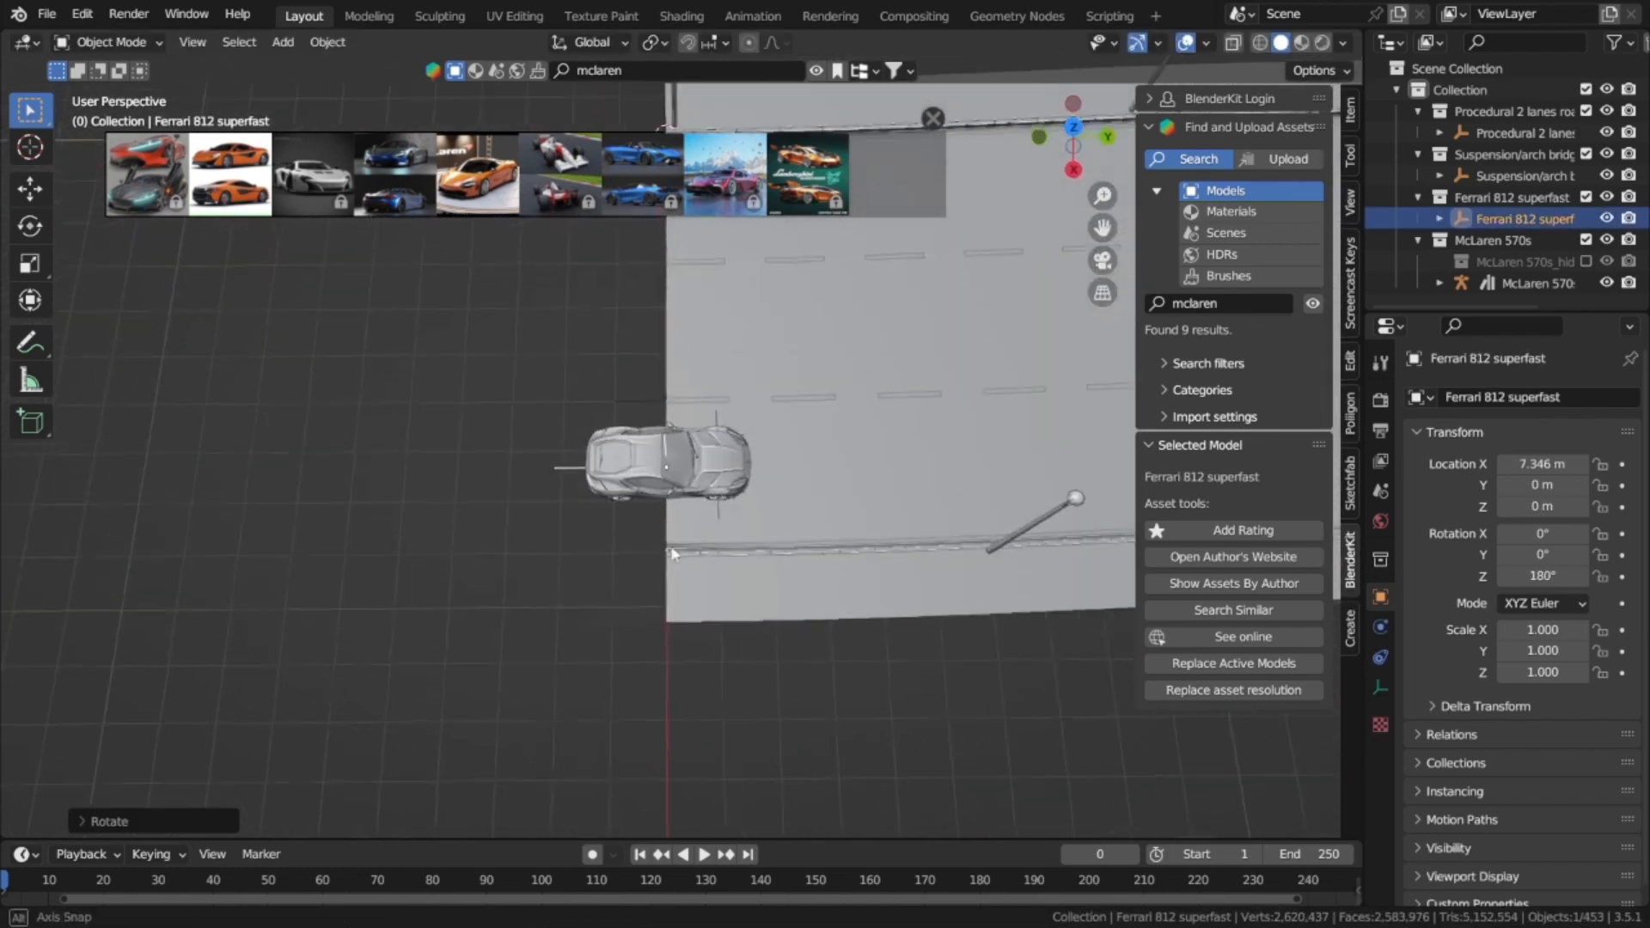
{"action": "middle_click_drag", "start_coordinate": [672, 554], "coordinate": [326, 606]}
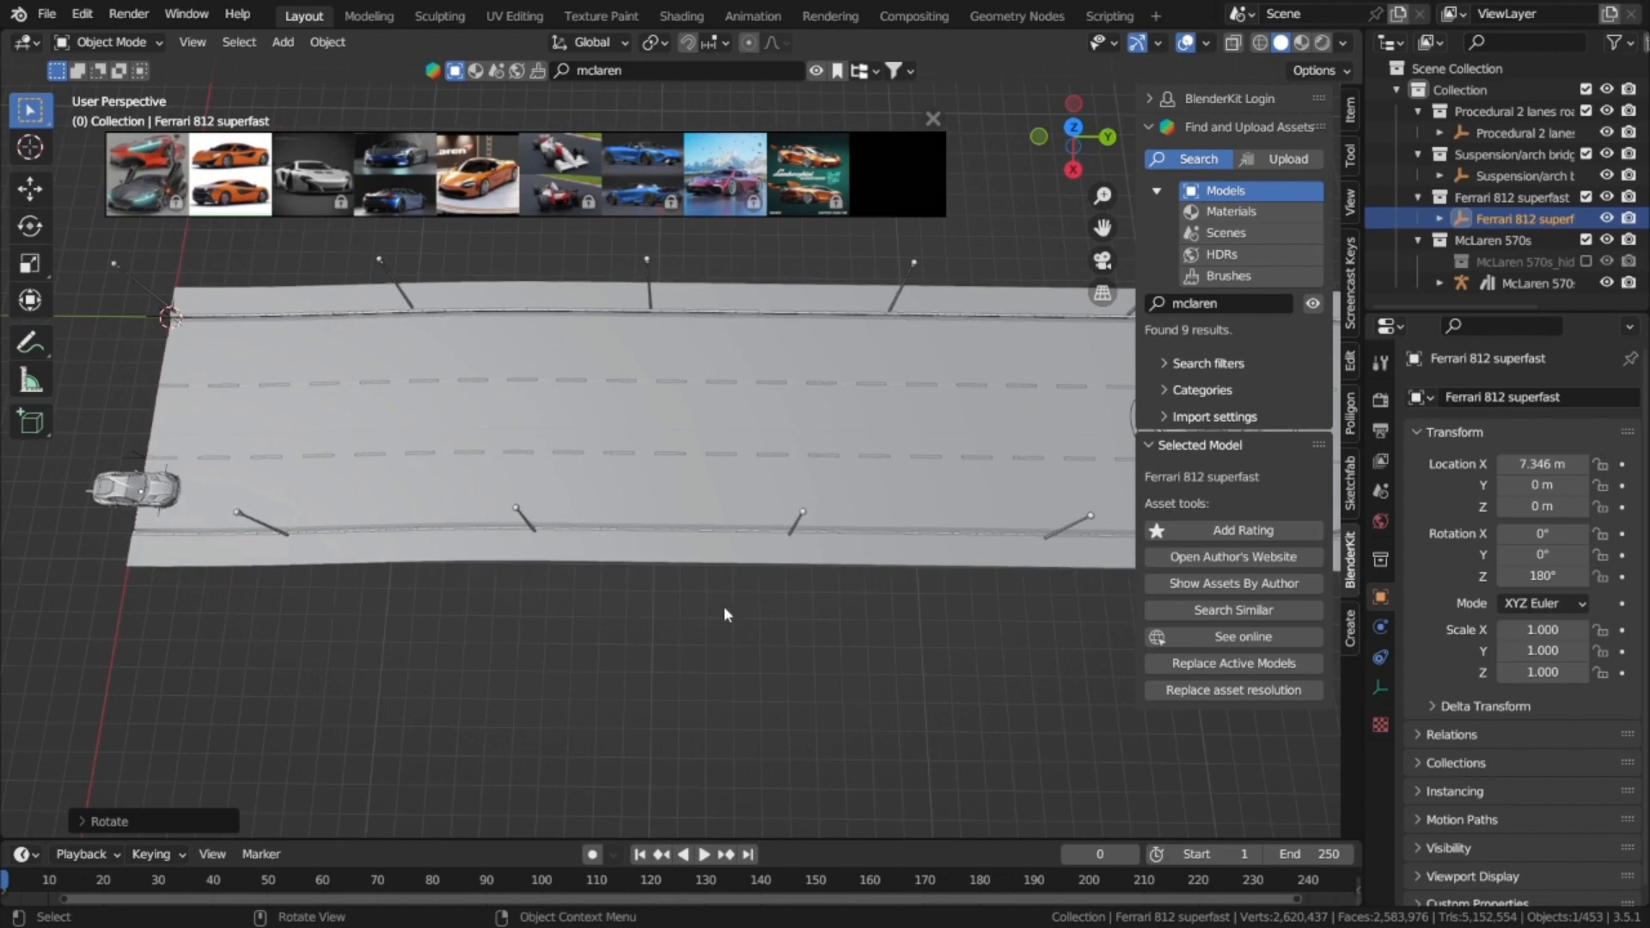
{"action": "middle_click_drag", "start_coordinate": [724, 614], "coordinate": [534, 636]}
{"action": "key", "text": "g"}
{"action": "key", "text": "y"}
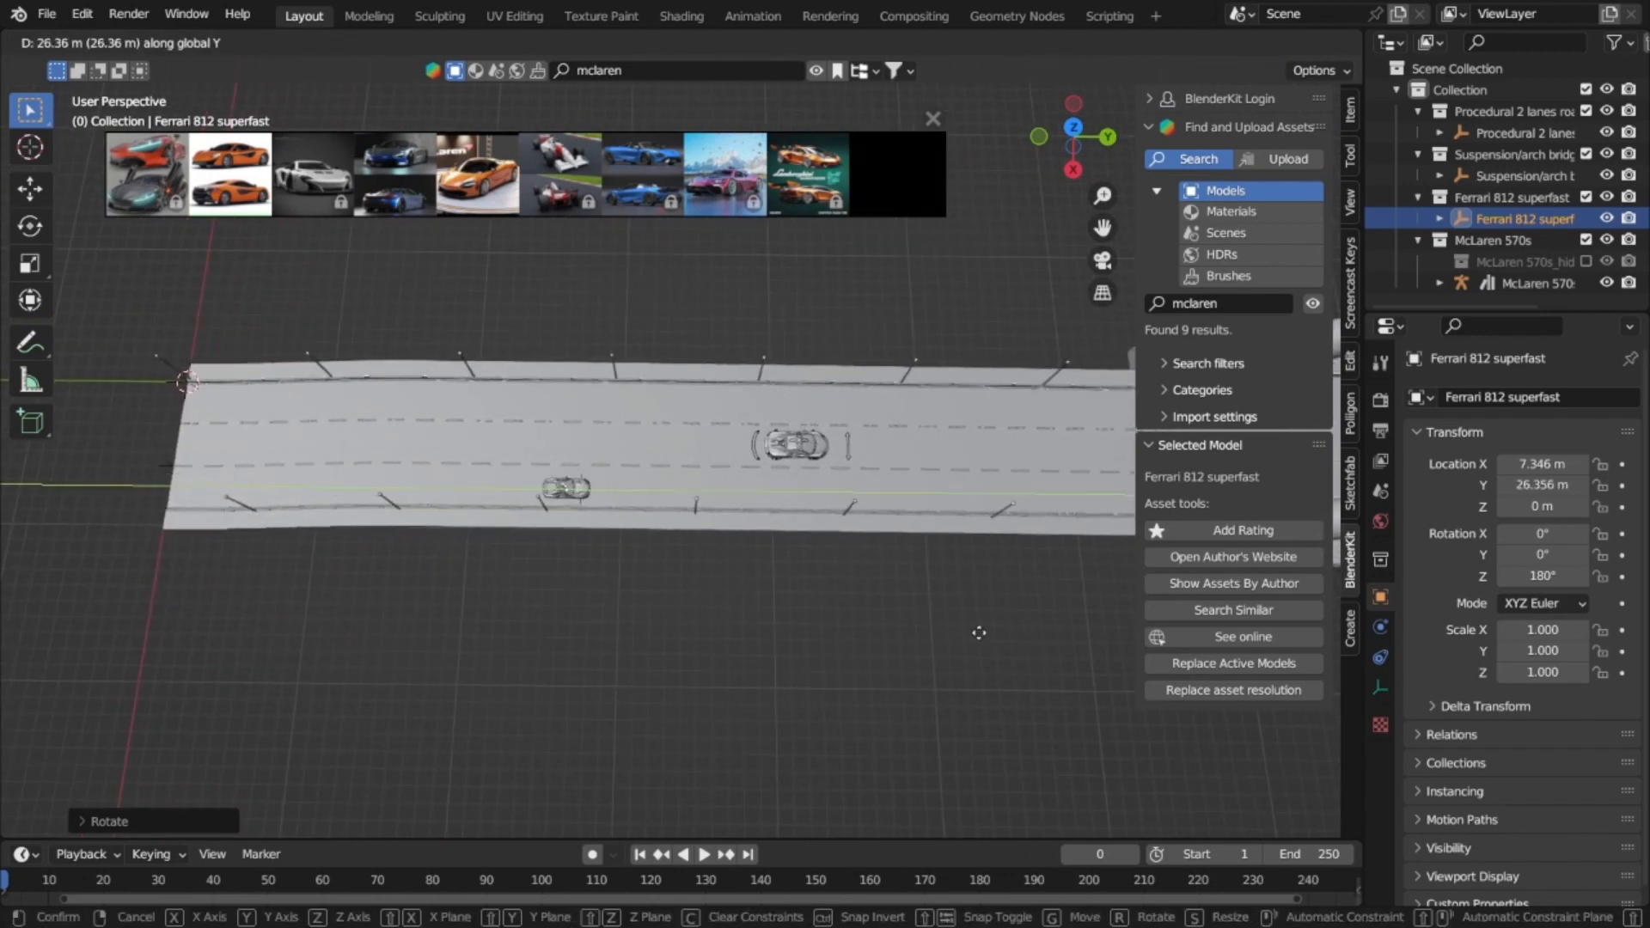
{"action": "left_click", "coordinate": [987, 615]}
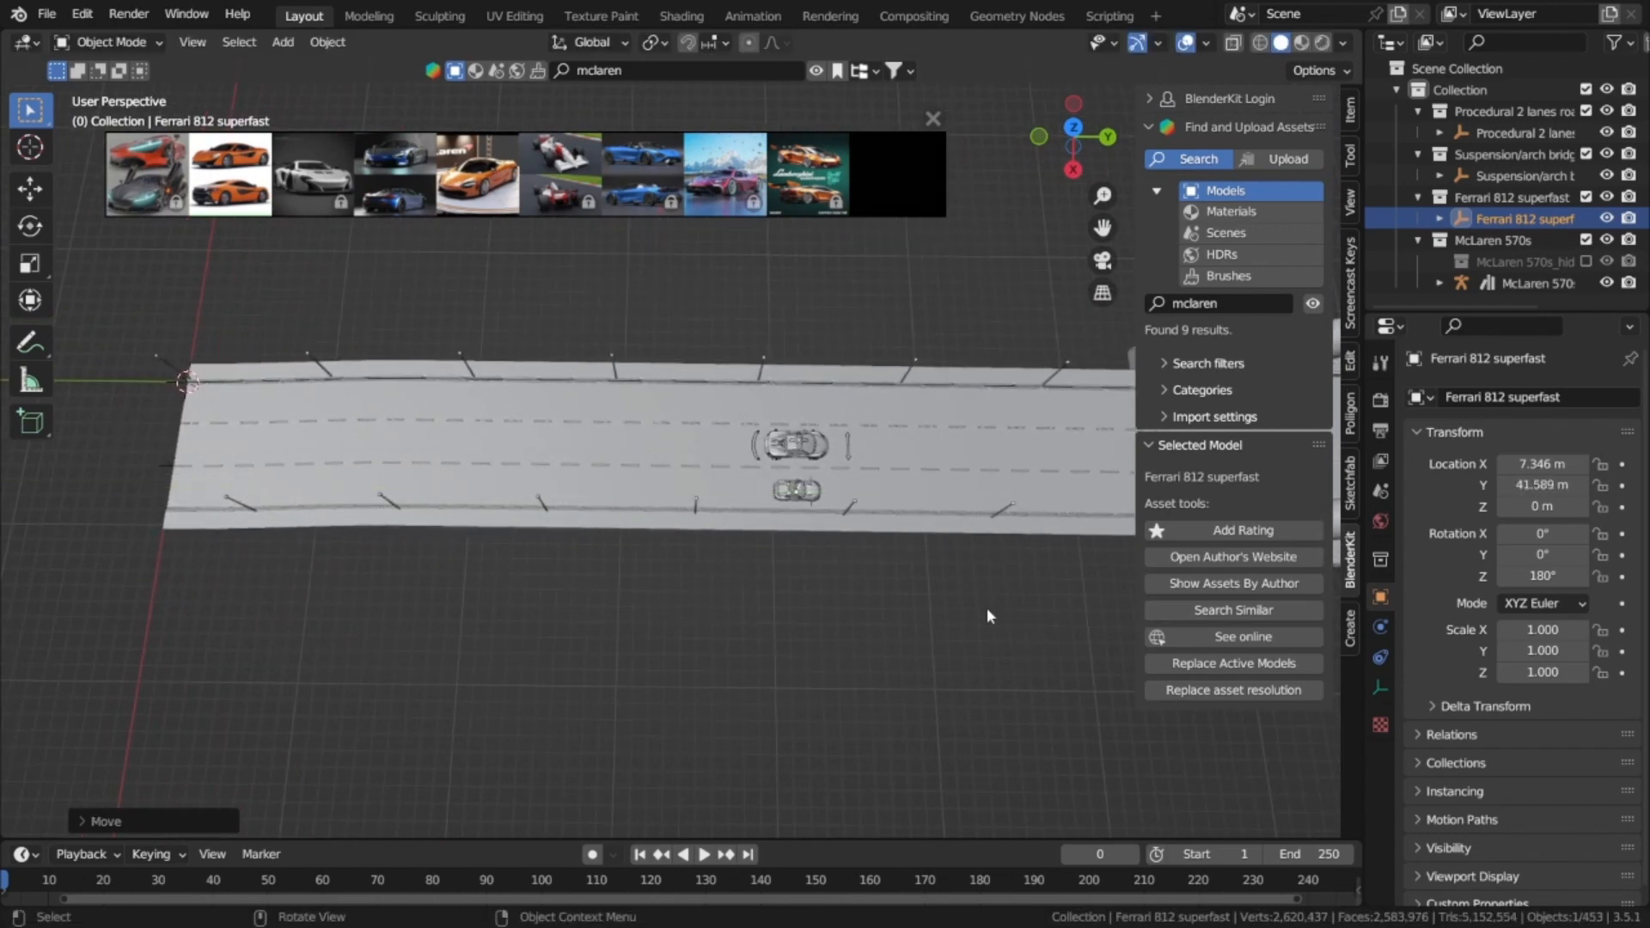
Step: Scale the Ferrari 812 superfast uniformly to about 1.378 to match the McLaren's size
{"action": "middle_click_drag", "start_coordinate": [986, 615], "coordinate": [863, 601]}
{"action": "key", "text": "s"}
{"action": "left_click", "coordinate": [620, 448]}
Step: Move the Ferrari 812 superfast back along Y to about 36.36 m, slightly behind the McLaren, and clear the selection
{"action": "key", "text": "g"}
{"action": "key", "text": "y"}
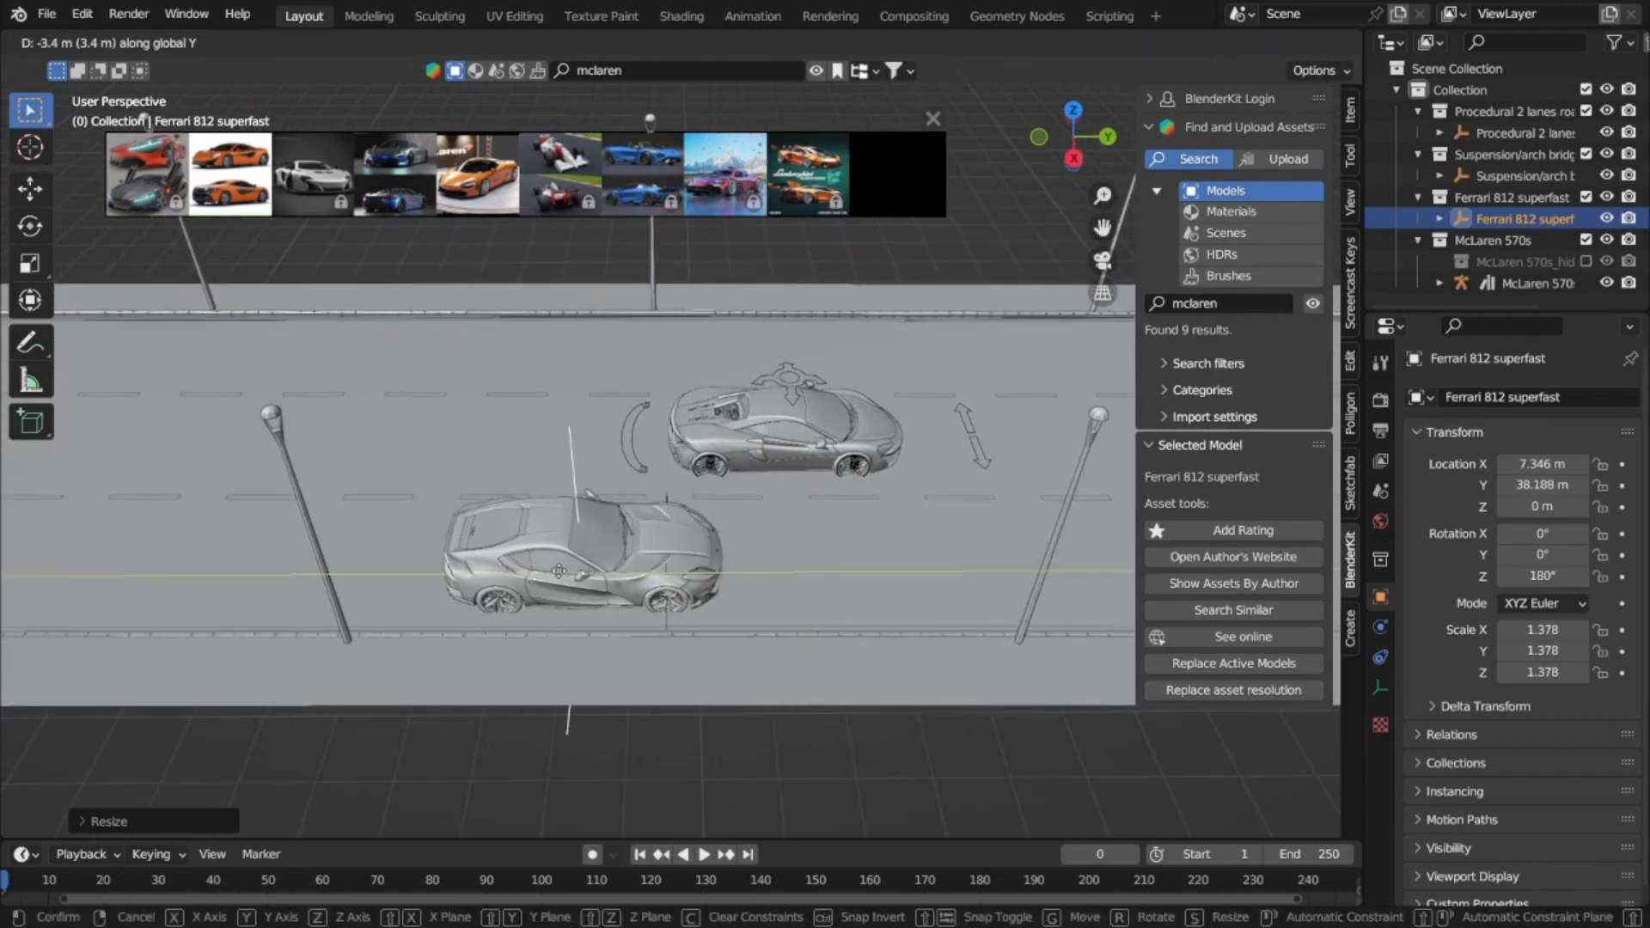
{"action": "left_click", "coordinate": [436, 573]}
{"action": "middle_click_drag", "start_coordinate": [436, 573], "coordinate": [722, 509]}
{"action": "scroll", "coordinate": [727, 511], "scroll_direction": "down", "scroll_amount": 8}
{"action": "middle_click_drag", "start_coordinate": [806, 591], "coordinate": [932, 512]}
{"action": "left_click", "coordinate": [799, 600]}
{"action": "scroll", "coordinate": [825, 593], "scroll_direction": "up", "scroll_amount": 5}
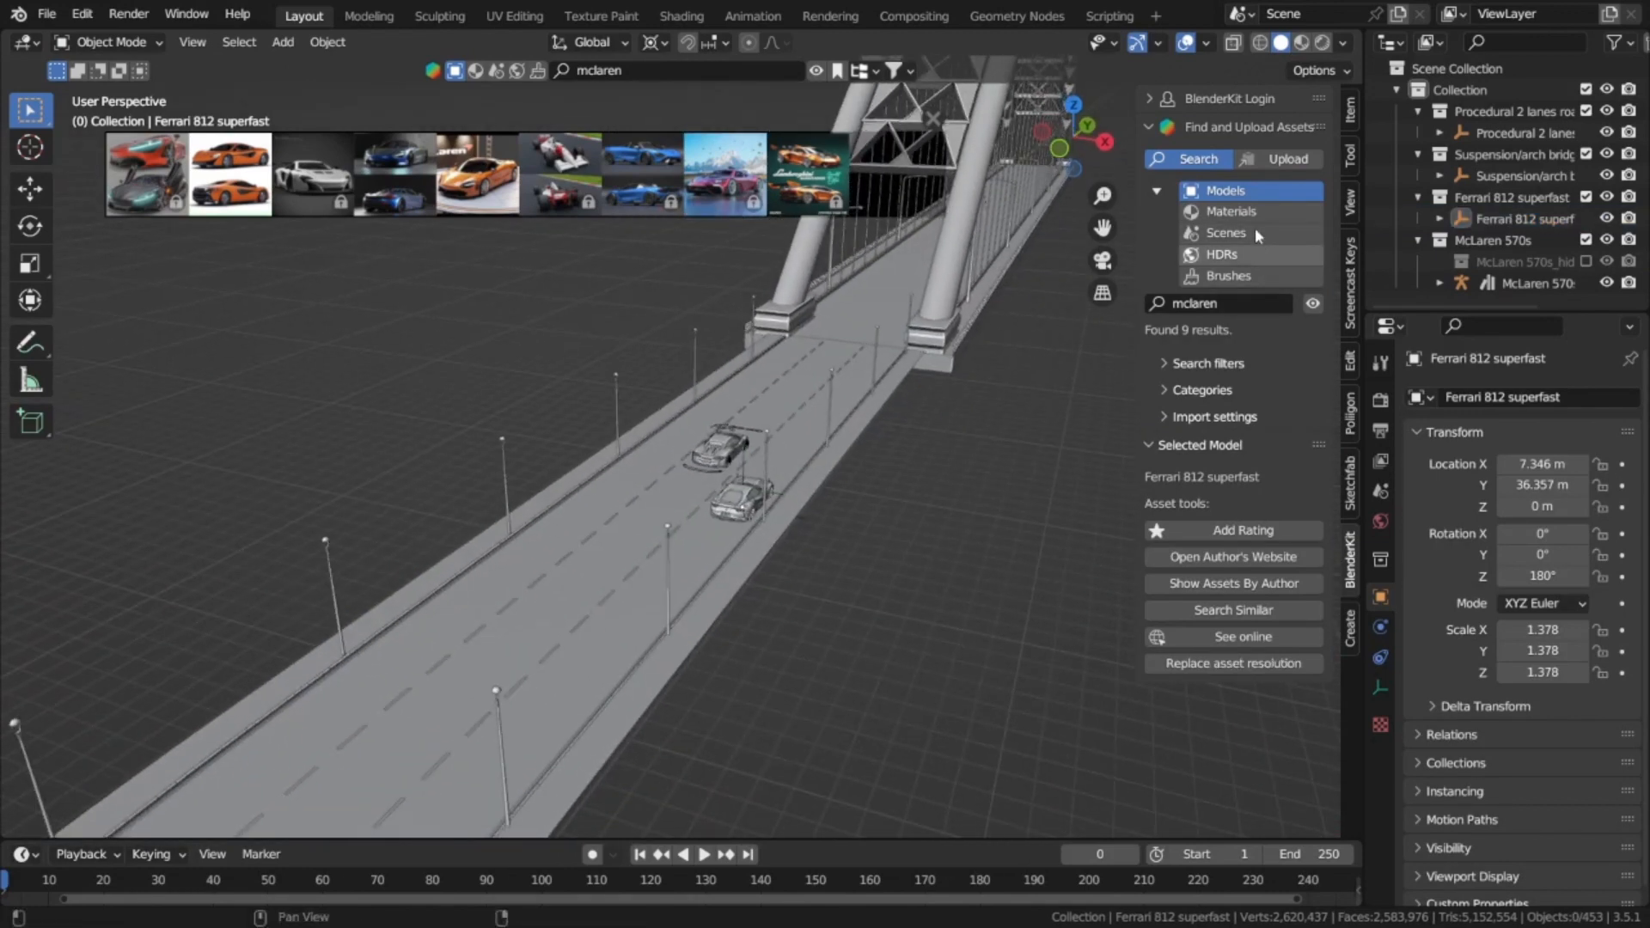
Step: Search BlenderKit HDRs for "shanghai" and import the Shanghai Bund HDR as the world background
{"action": "left_click", "coordinate": [1230, 254]}
{"action": "left_click", "coordinate": [1233, 294]}
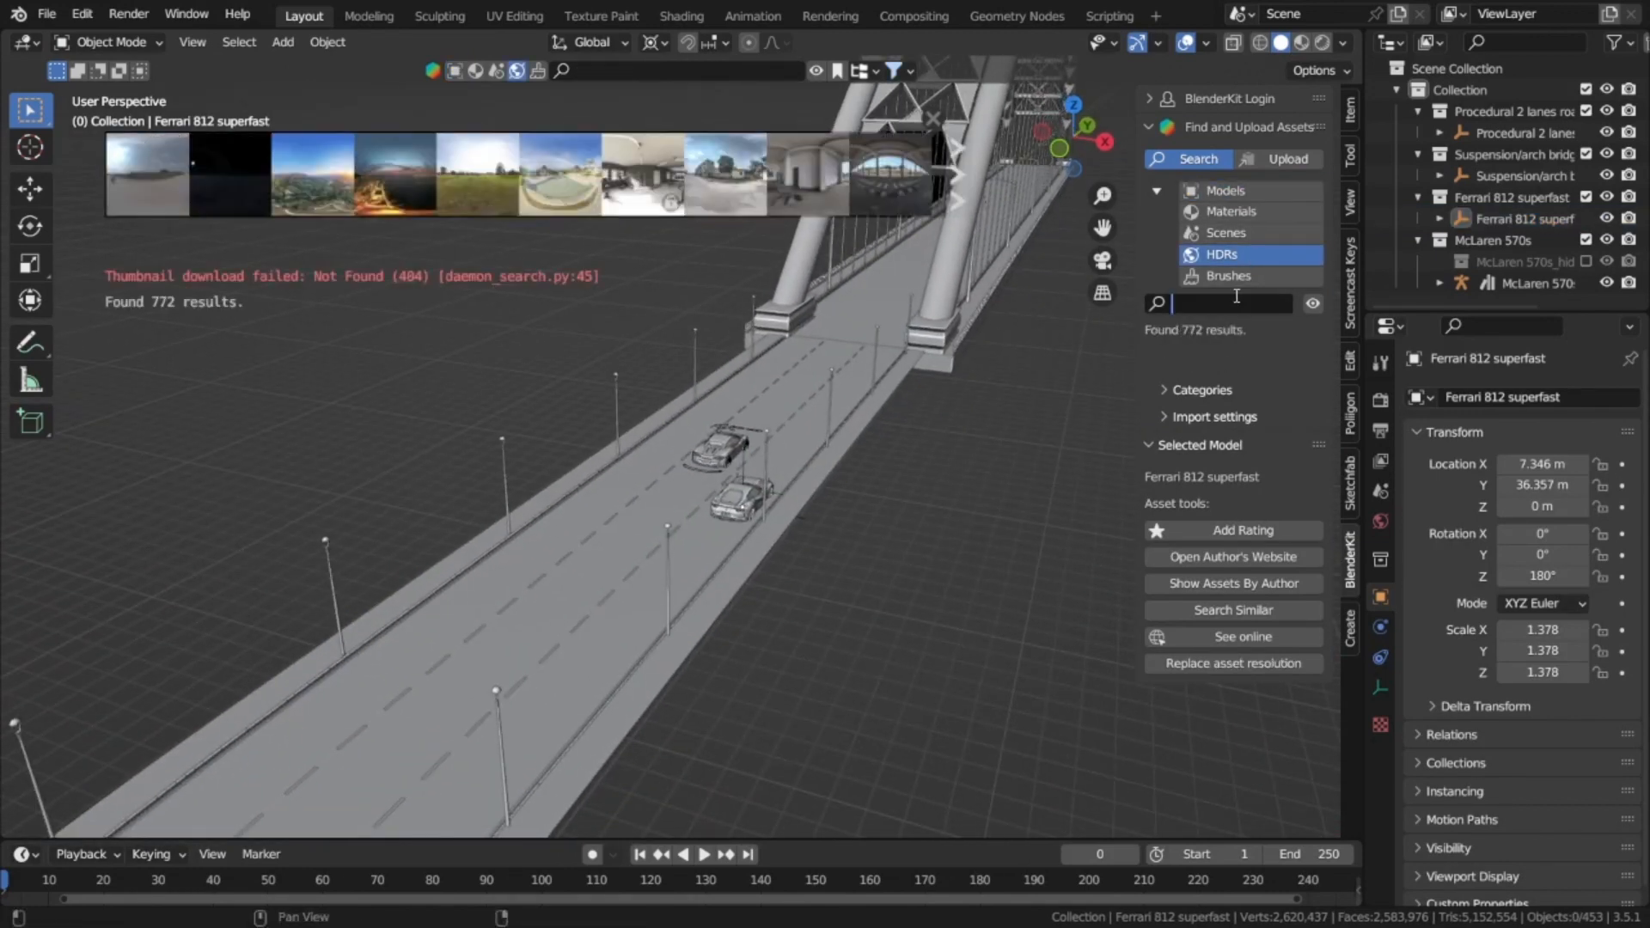
{"action": "type", "text": "shanghai"}
{"action": "key", "text": "Return"}
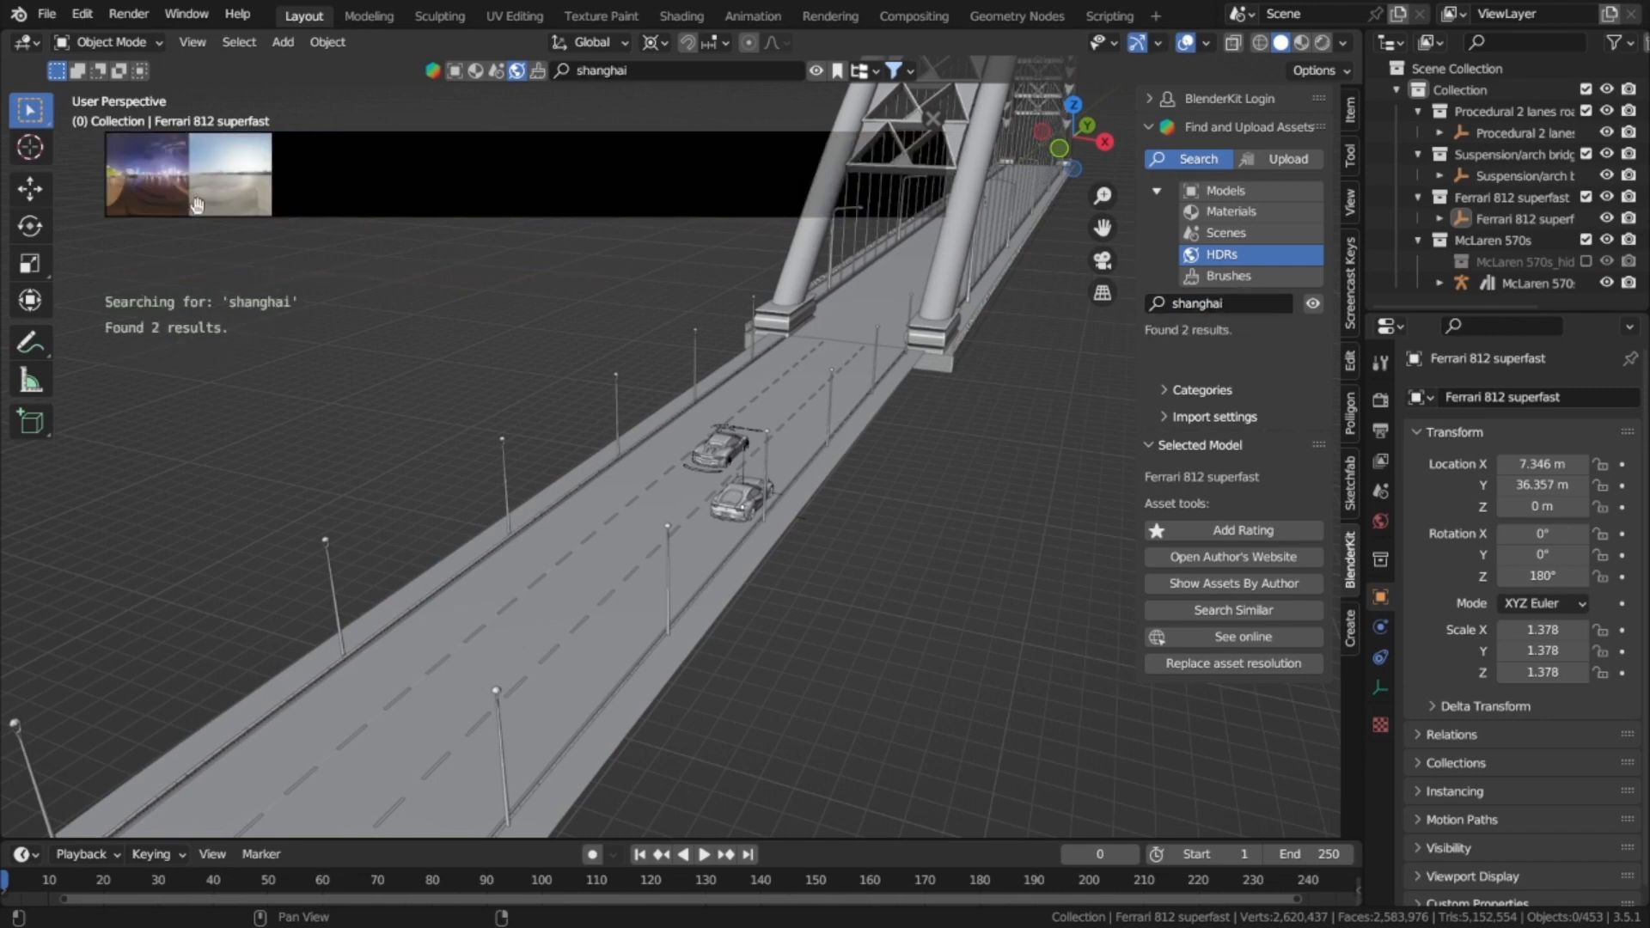
{"action": "left_click", "coordinate": [176, 190]}
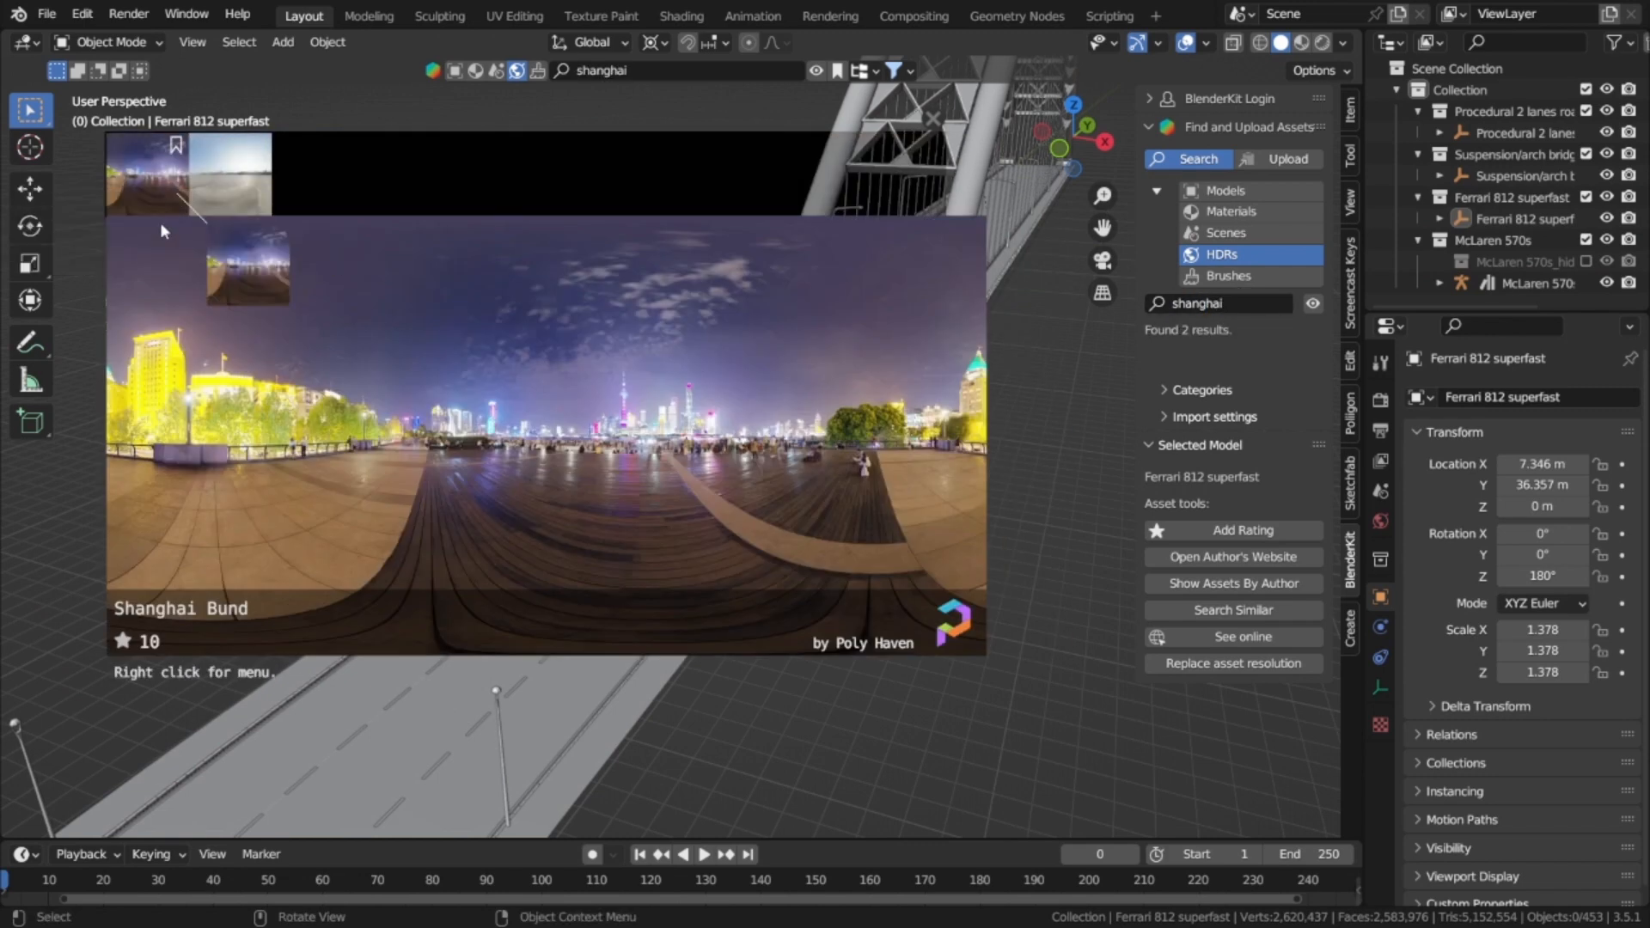
{"action": "left_click", "coordinate": [163, 257]}
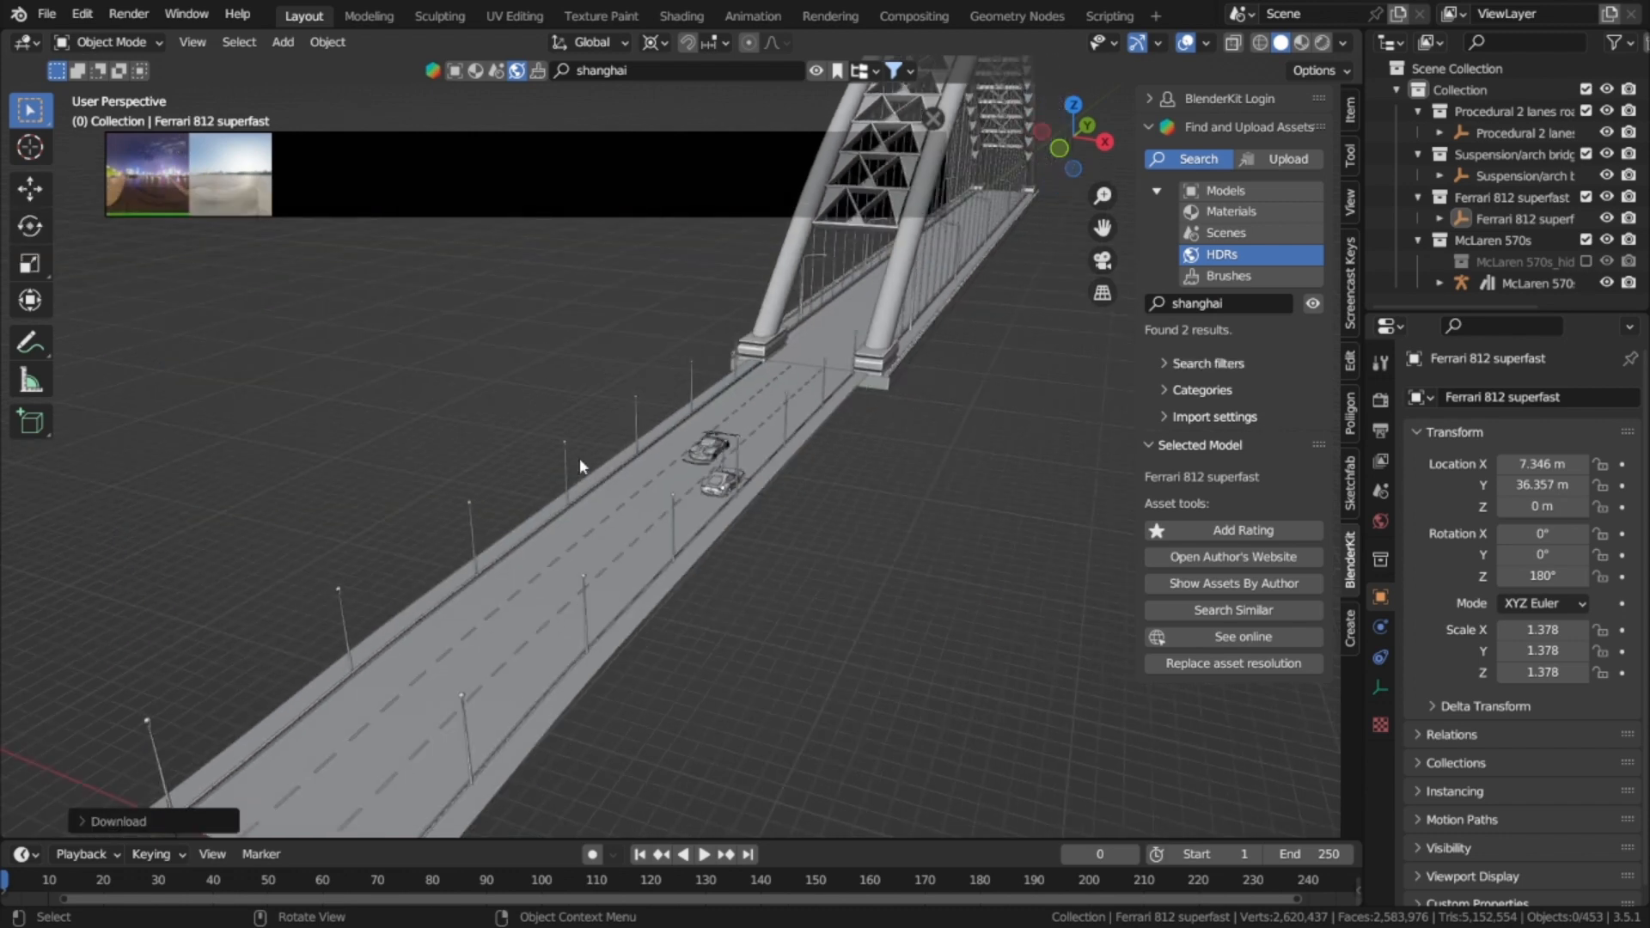
Step: Add a camera and align it to a low view from behind both cars, looking toward the bridge
{"action": "middle_click_drag", "start_coordinate": [580, 467], "coordinate": [842, 560]}
{"action": "scroll", "coordinate": [876, 576], "scroll_direction": "up", "scroll_amount": 1}
{"action": "scroll", "coordinate": [845, 563], "scroll_direction": "up", "scroll_amount": 2}
{"action": "key", "text": "shift+a"}
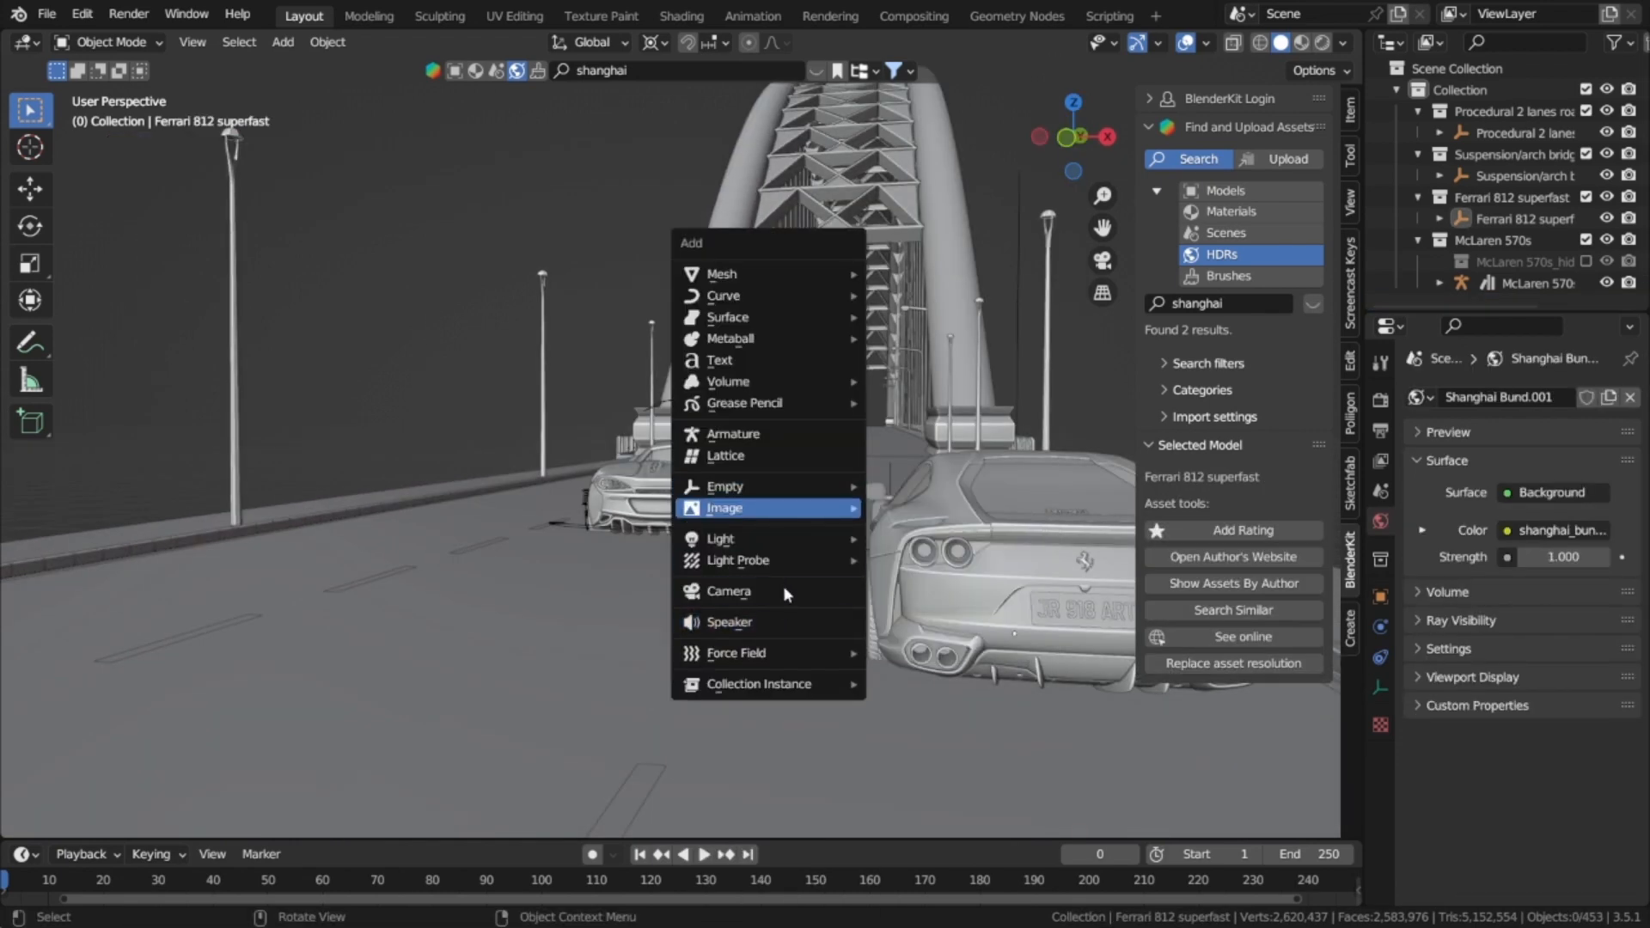
{"action": "left_click", "coordinate": [792, 589]}
{"action": "middle_click_drag", "start_coordinate": [868, 601], "coordinate": [859, 514]}
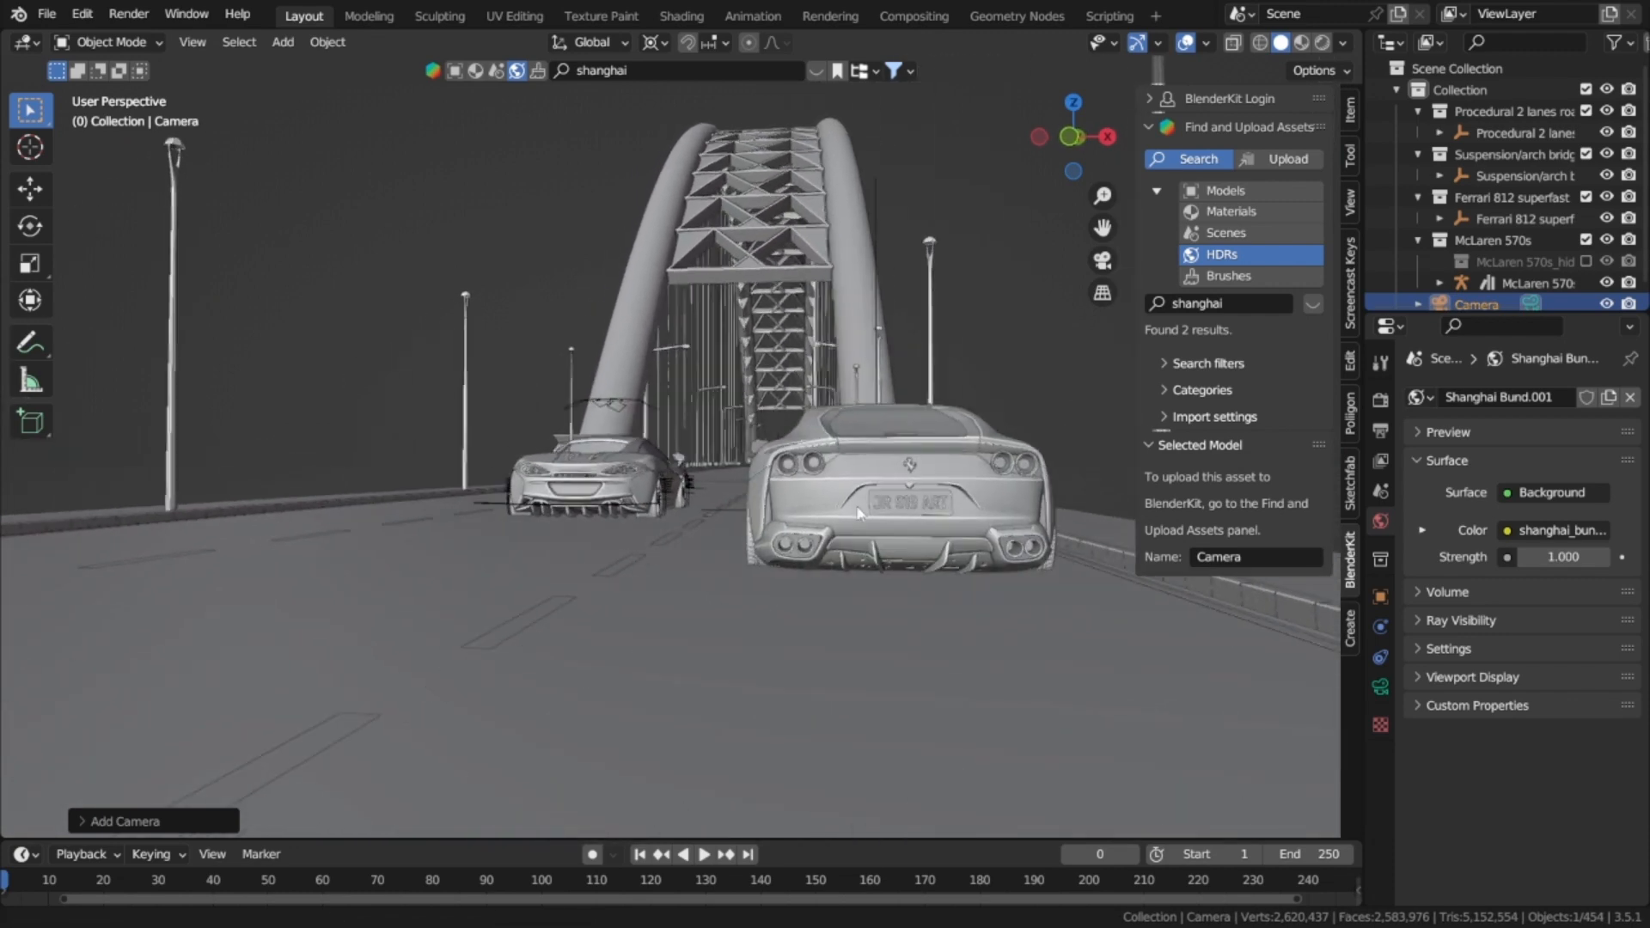
{"action": "scroll", "coordinate": [859, 514], "scroll_direction": "up", "scroll_amount": 5}
{"action": "scroll", "coordinate": [858, 513], "scroll_direction": "down", "scroll_amount": 6}
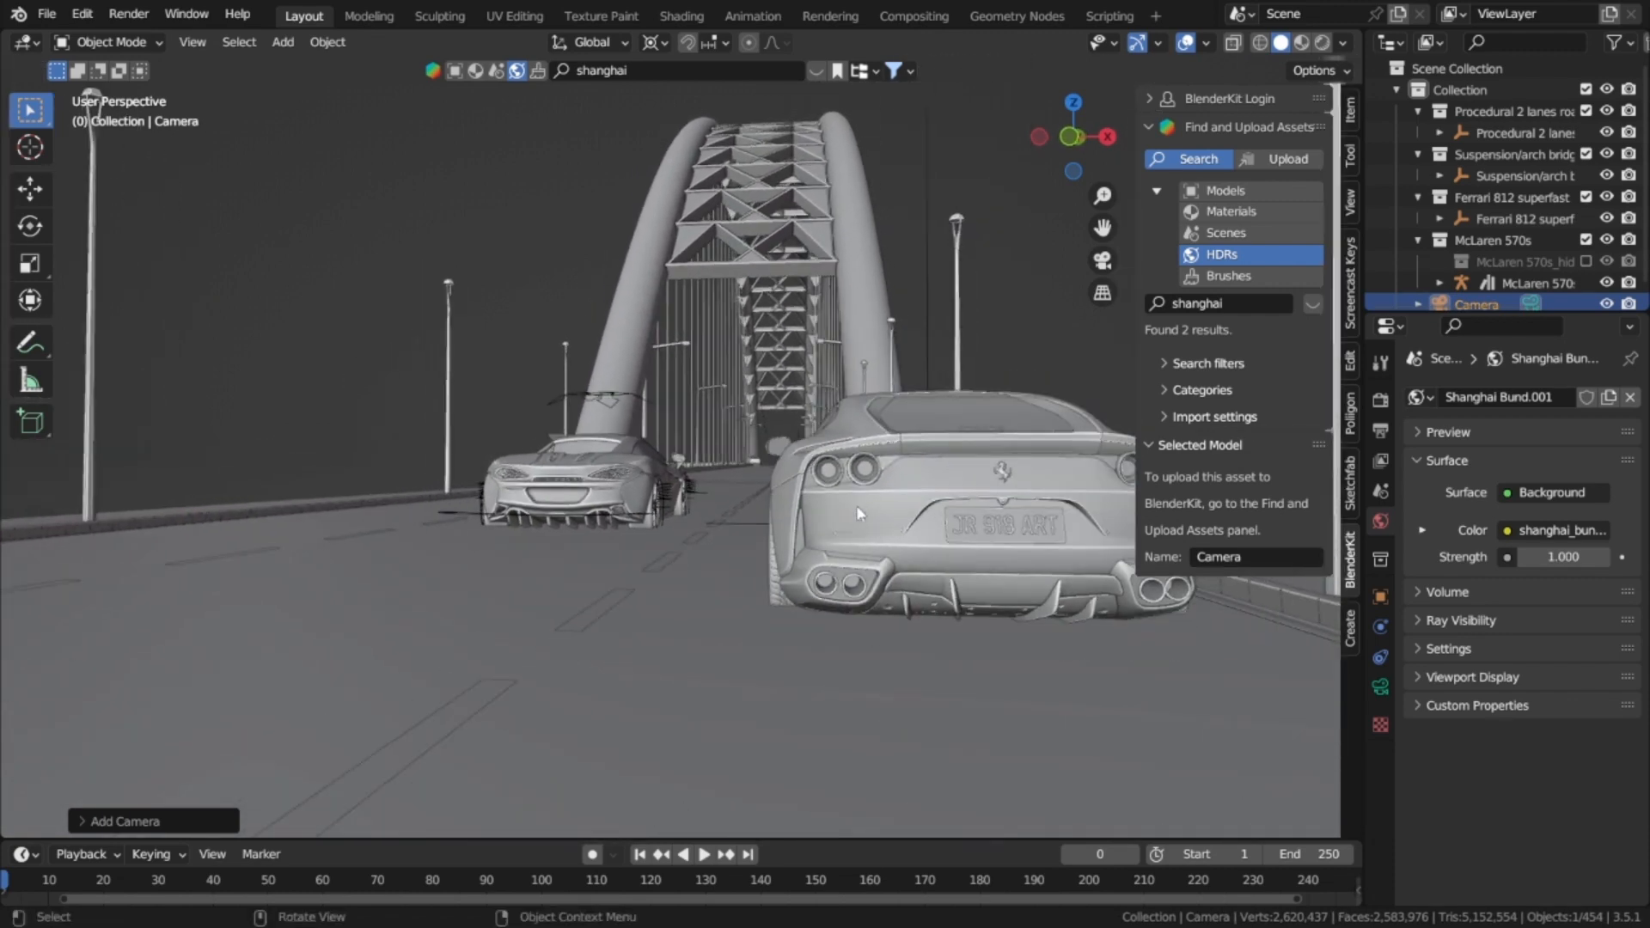
{"action": "key", "text": "ctrl+alt+KP_0"}
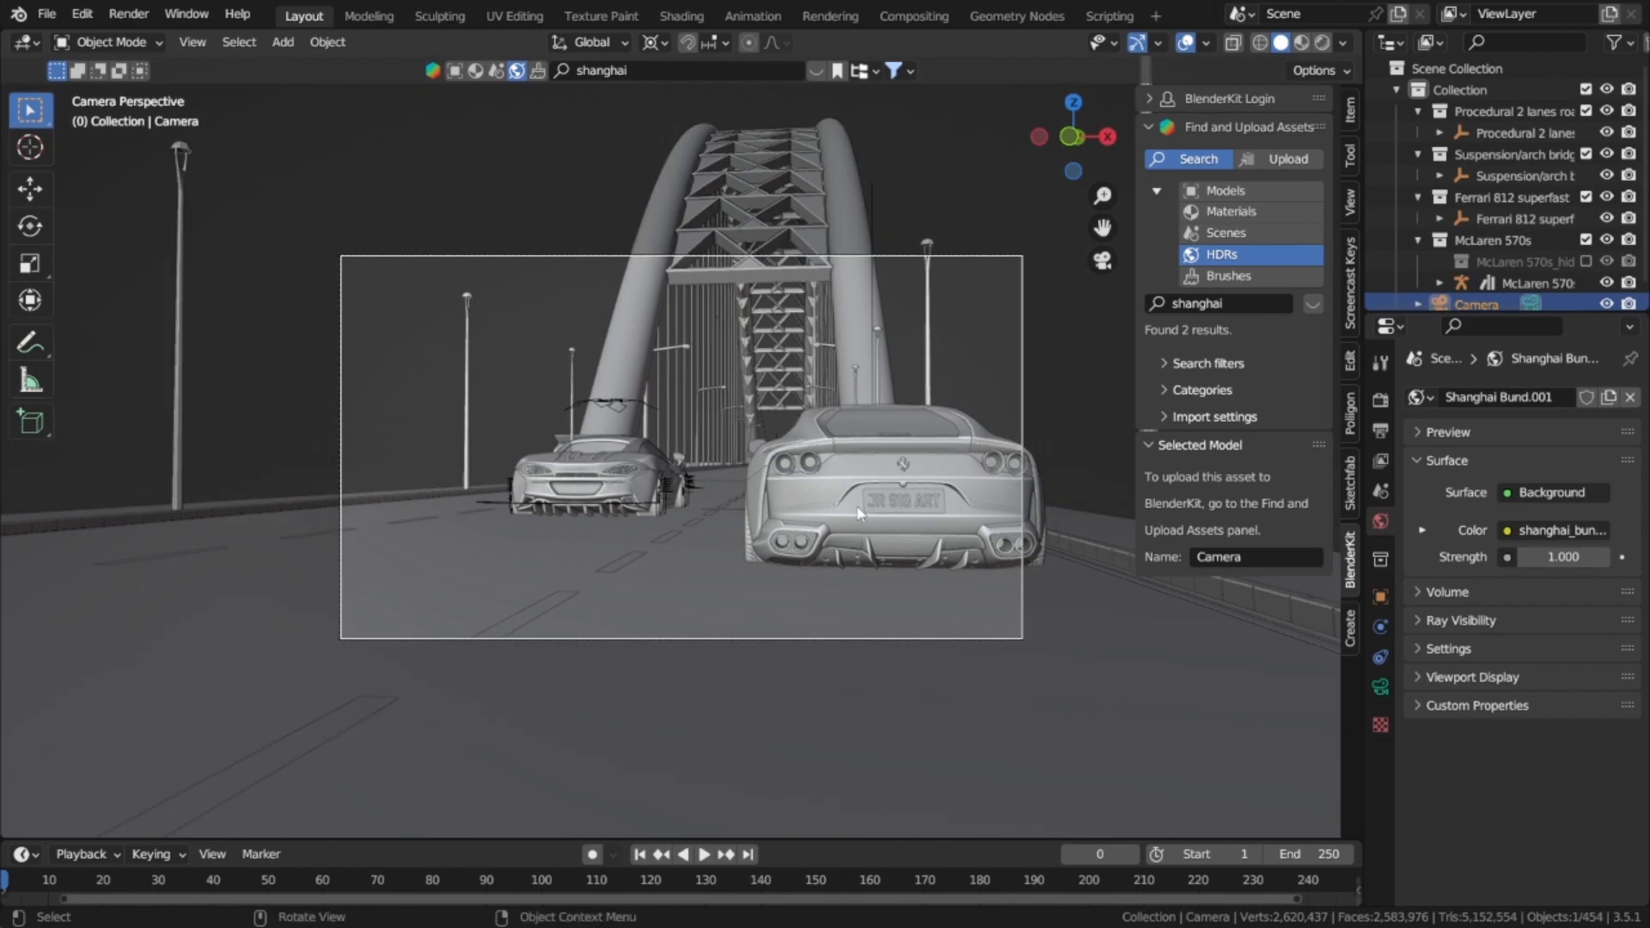
Step: Set the transform pivot to Individual Origins and roll the camera by about -10.1° for a tilted shot
{"action": "key", "text": "r"}
{"action": "right_click", "coordinate": [870, 487]}
{"action": "key", "text": "period"}
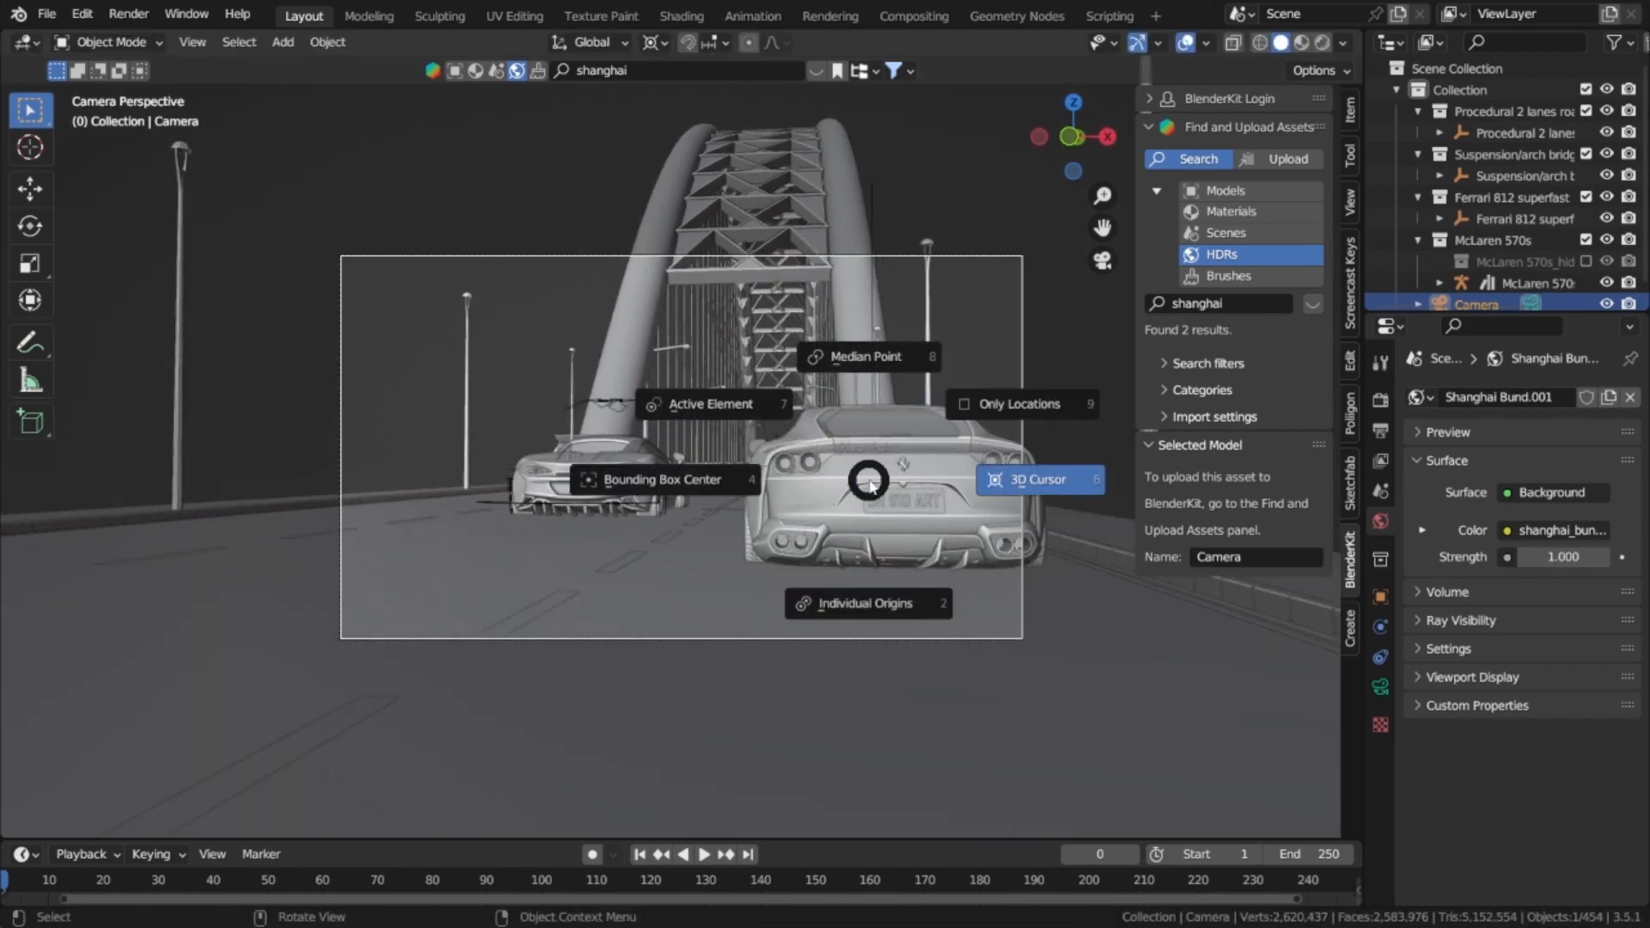
{"action": "left_click", "coordinate": [875, 599]}
{"action": "key", "text": "r"}
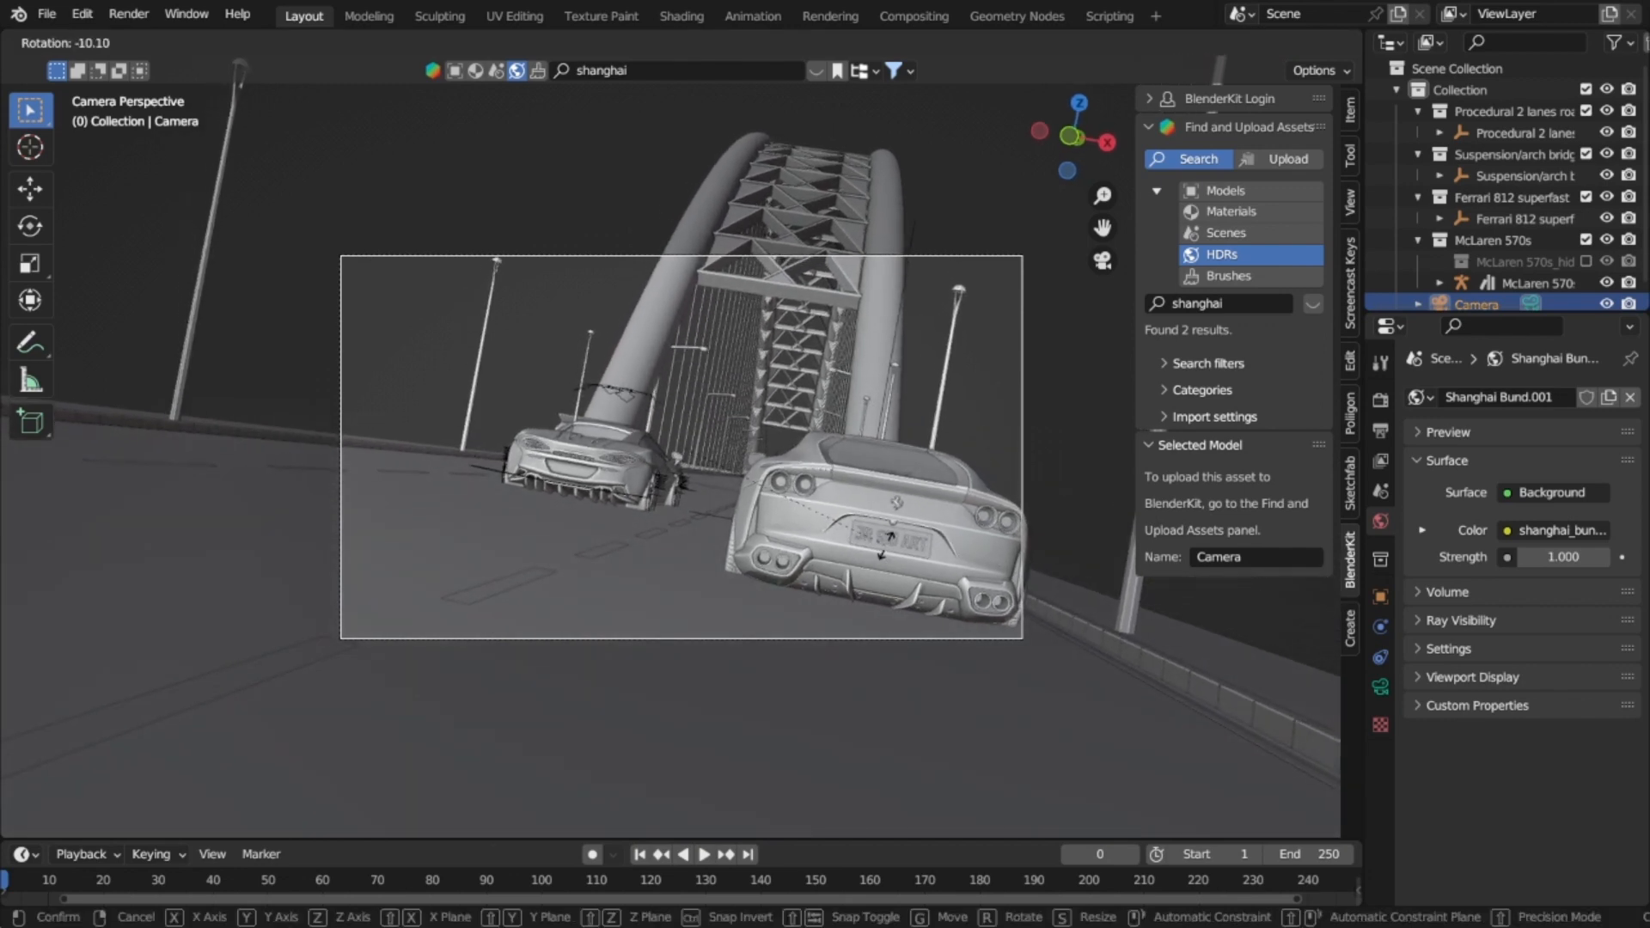
{"action": "left_click", "coordinate": [885, 546]}
{"action": "key", "text": "g"}
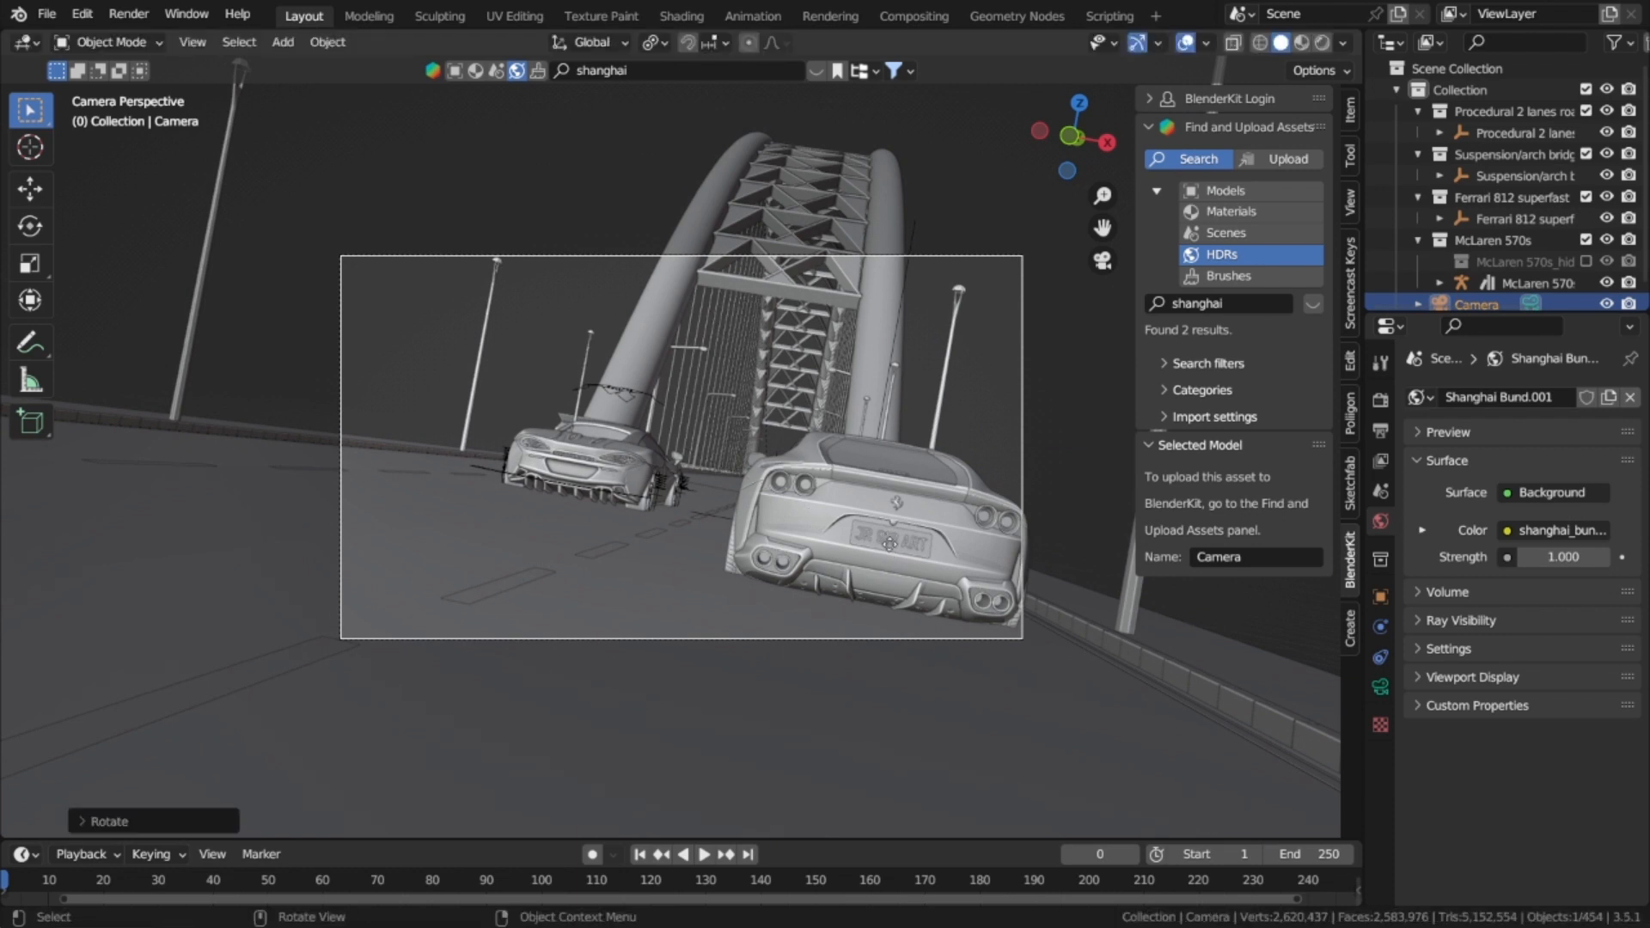
{"action": "right_click", "coordinate": [894, 544]}
Step: Reposition the camera with walk navigation, moving it sideways and forward to frame the Ferrari closer with the McLaren beside it
{"action": "key", "text": "grave"}
{"action": "key", "text": "shift+grave"}
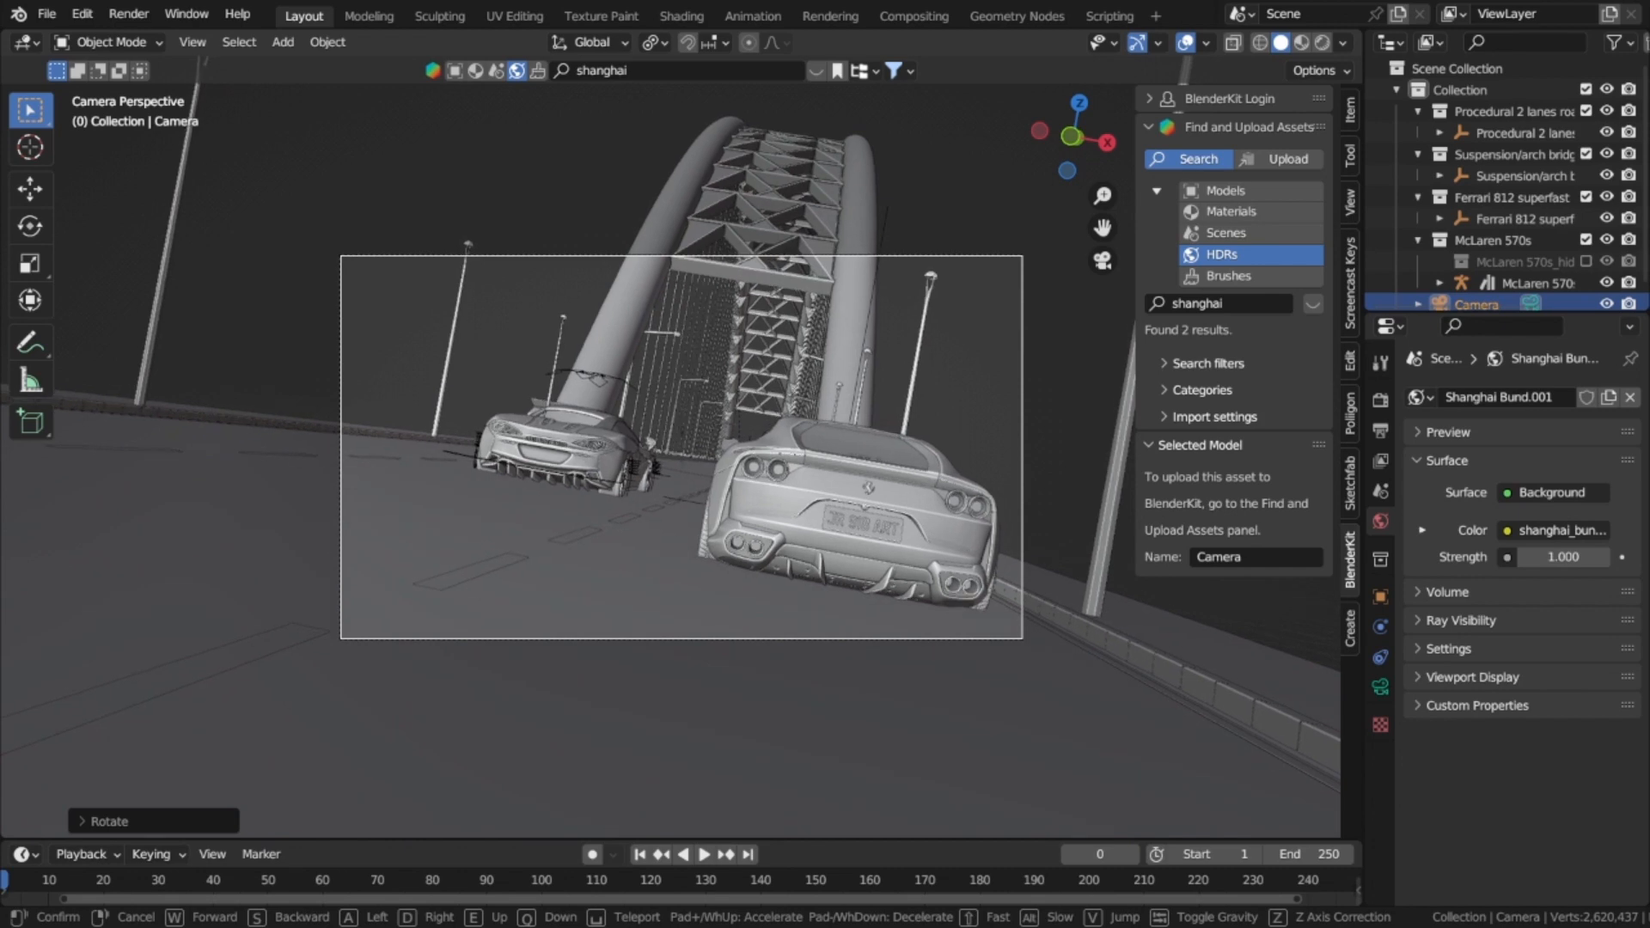
{"action": "key", "text": "d"}
{"action": "key", "text": "w"}
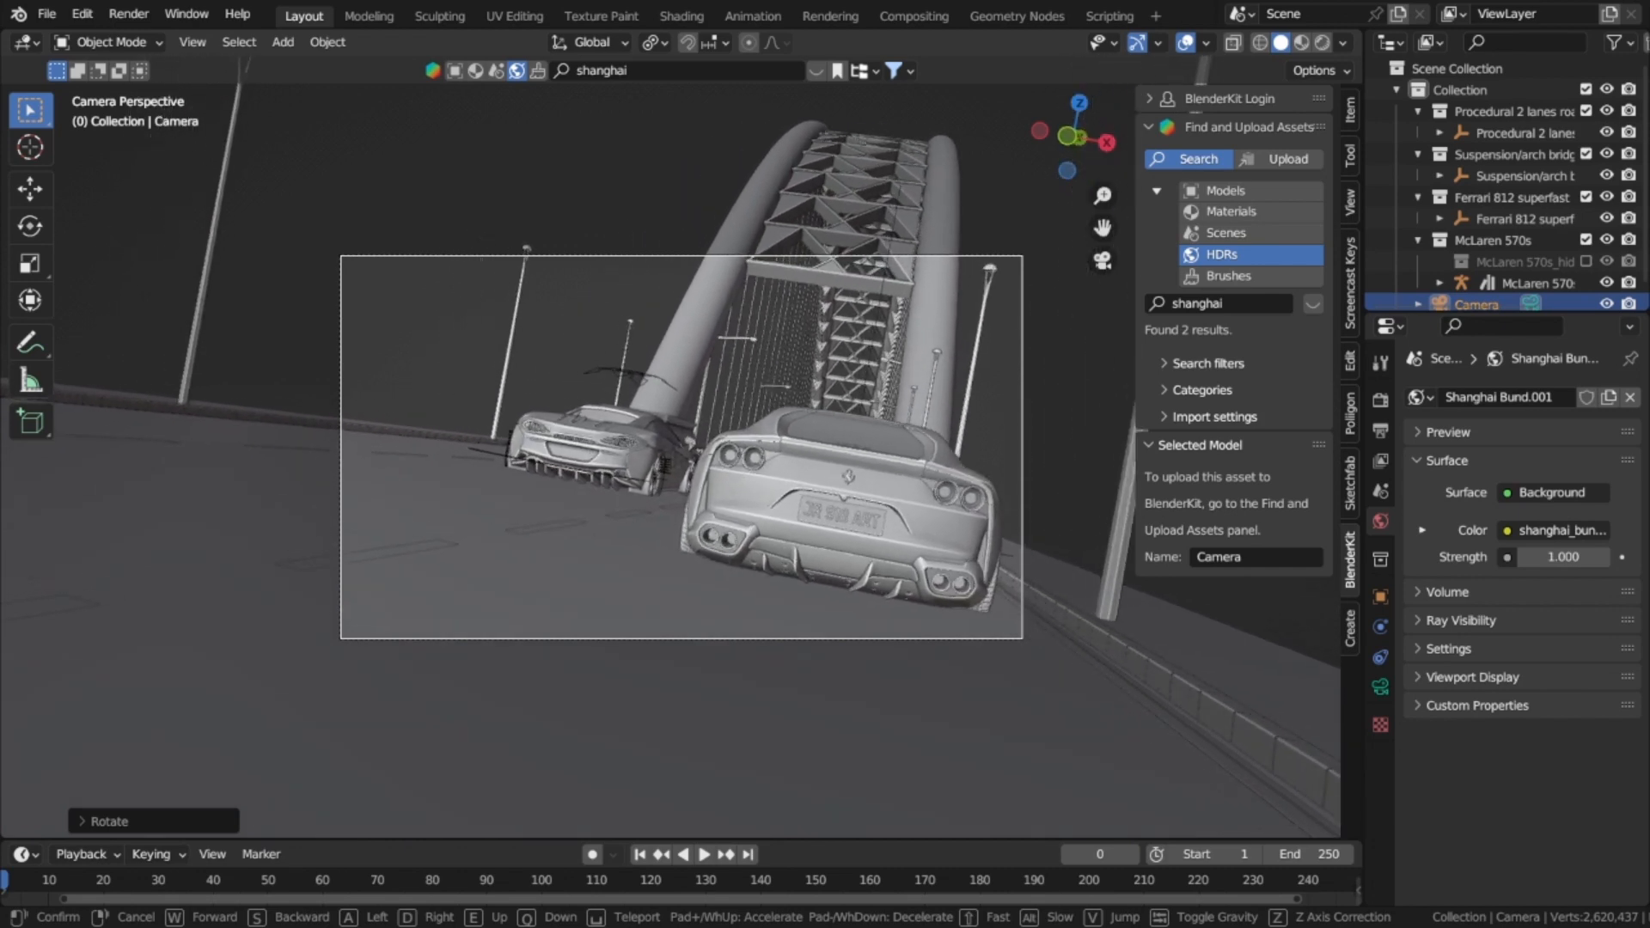
{"action": "key", "text": "d"}
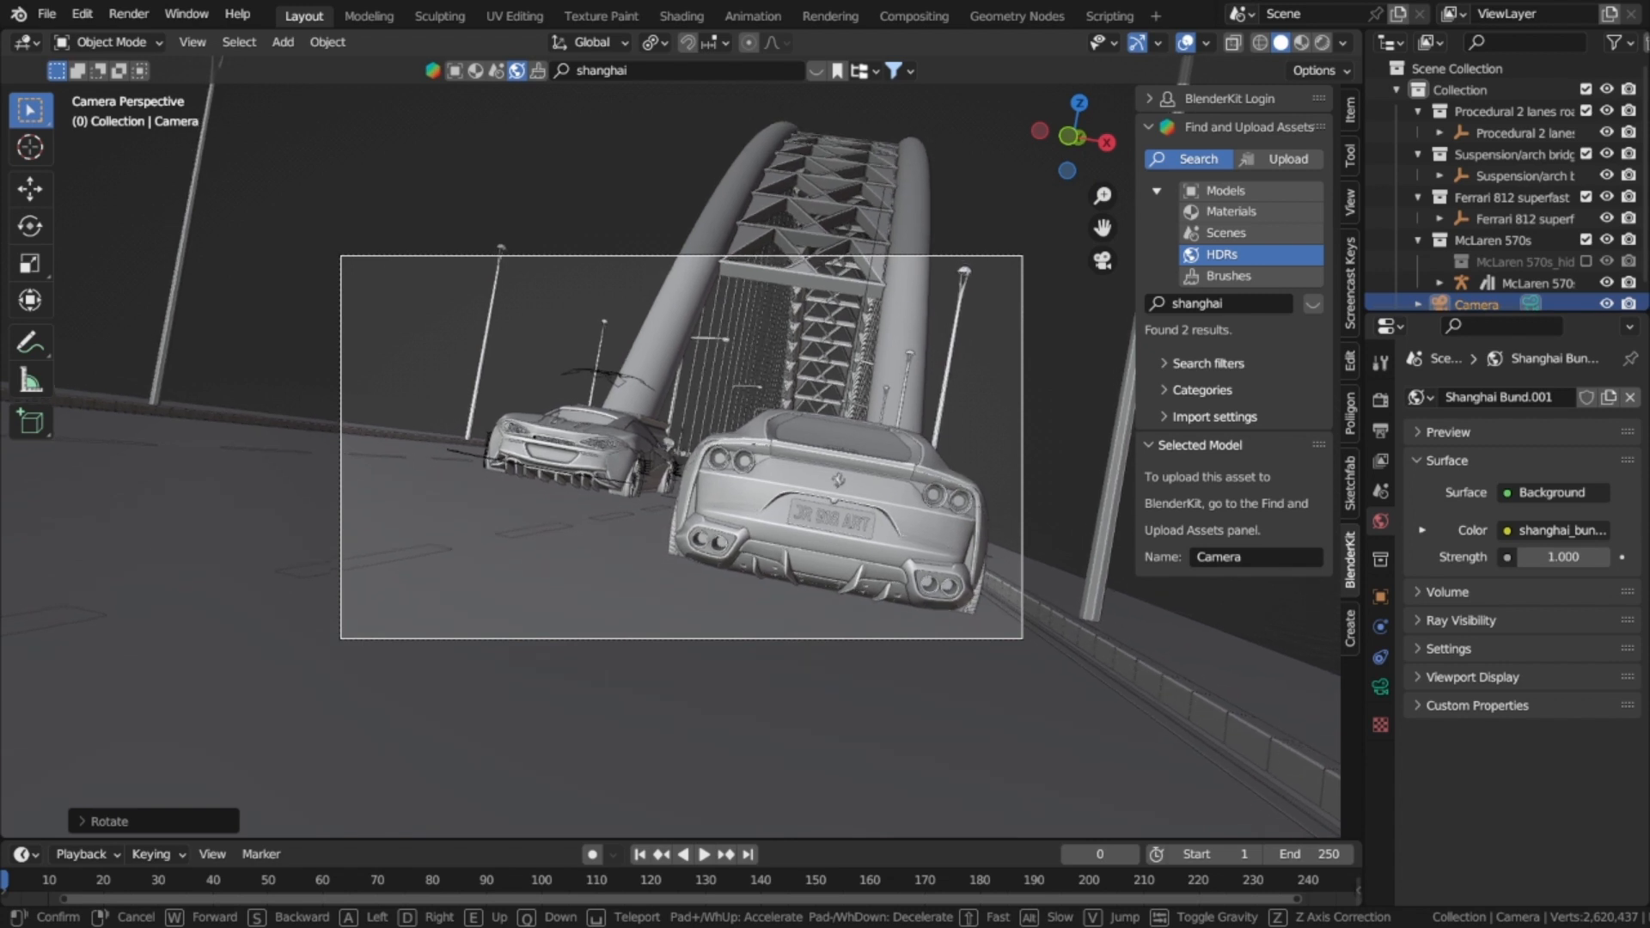
{"action": "left_click", "coordinate": [894, 546]}
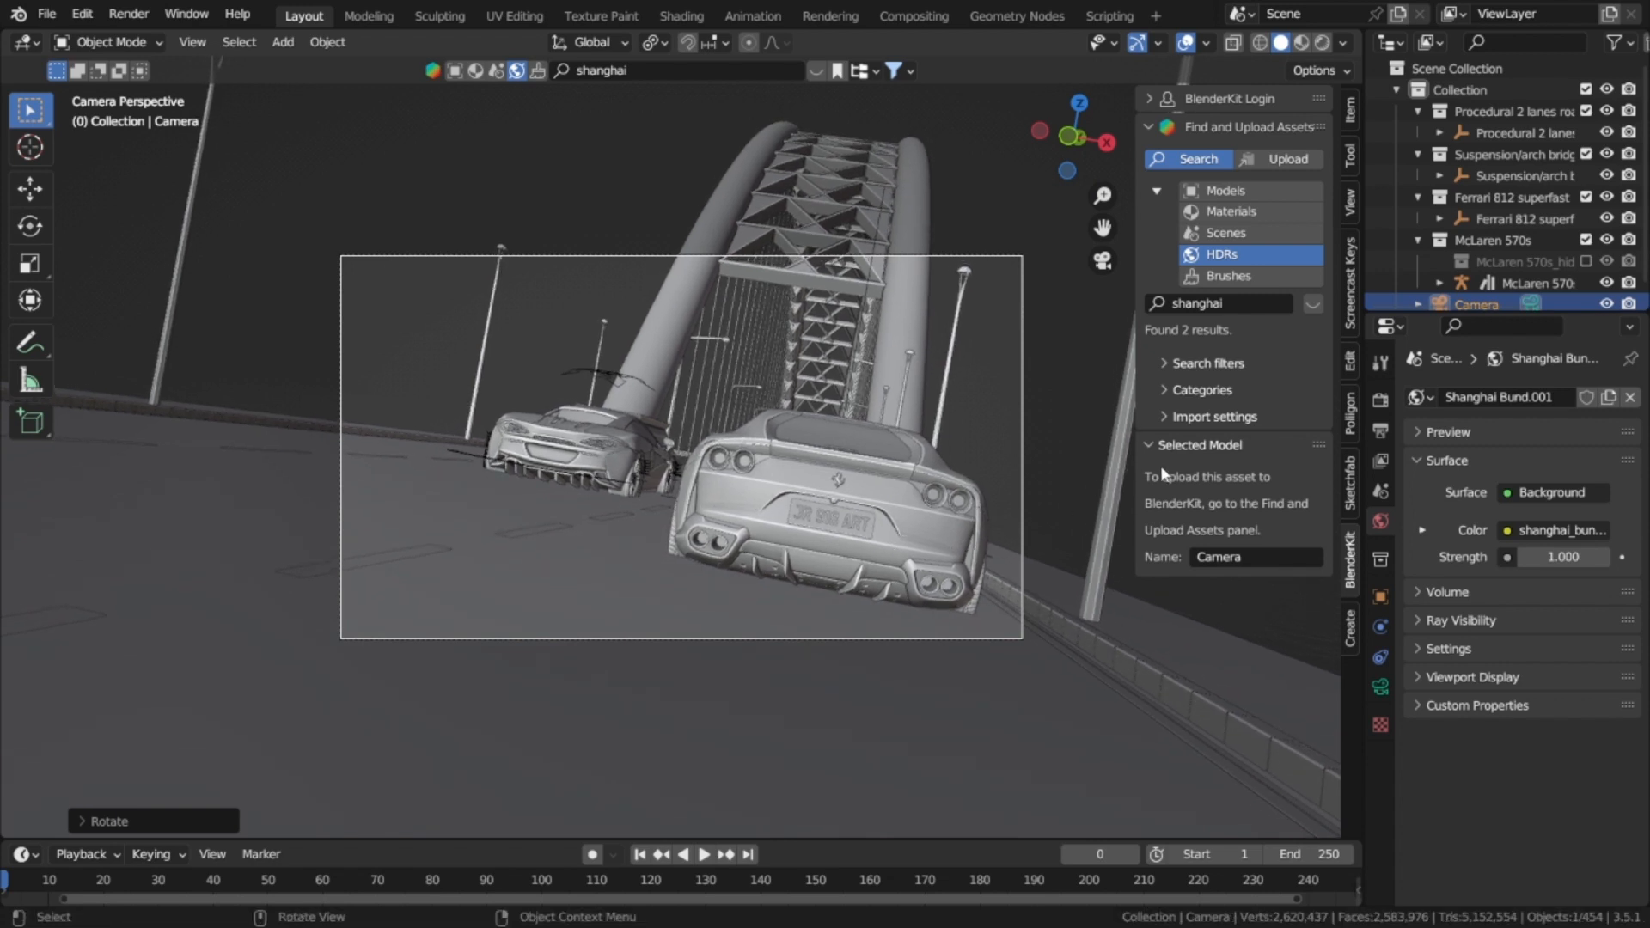
Step: Set the camera's focal length to 35 mm
{"action": "left_click", "coordinate": [1380, 687]}
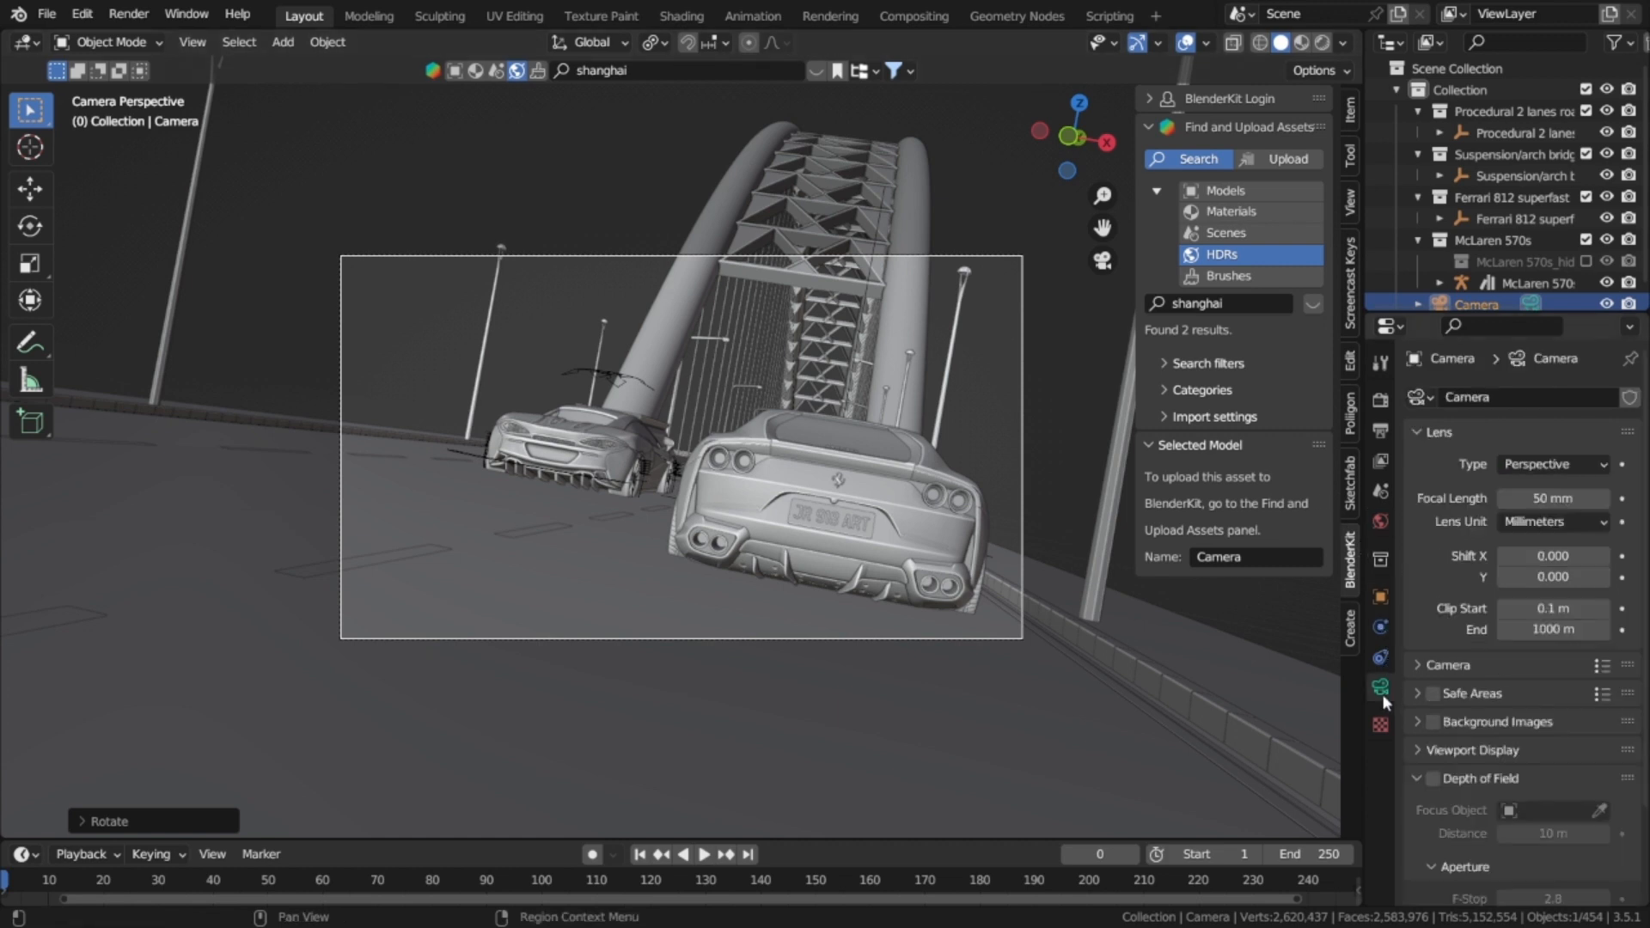
{"action": "left_click_drag", "start_coordinate": [1553, 498], "coordinate": [1503, 499]}
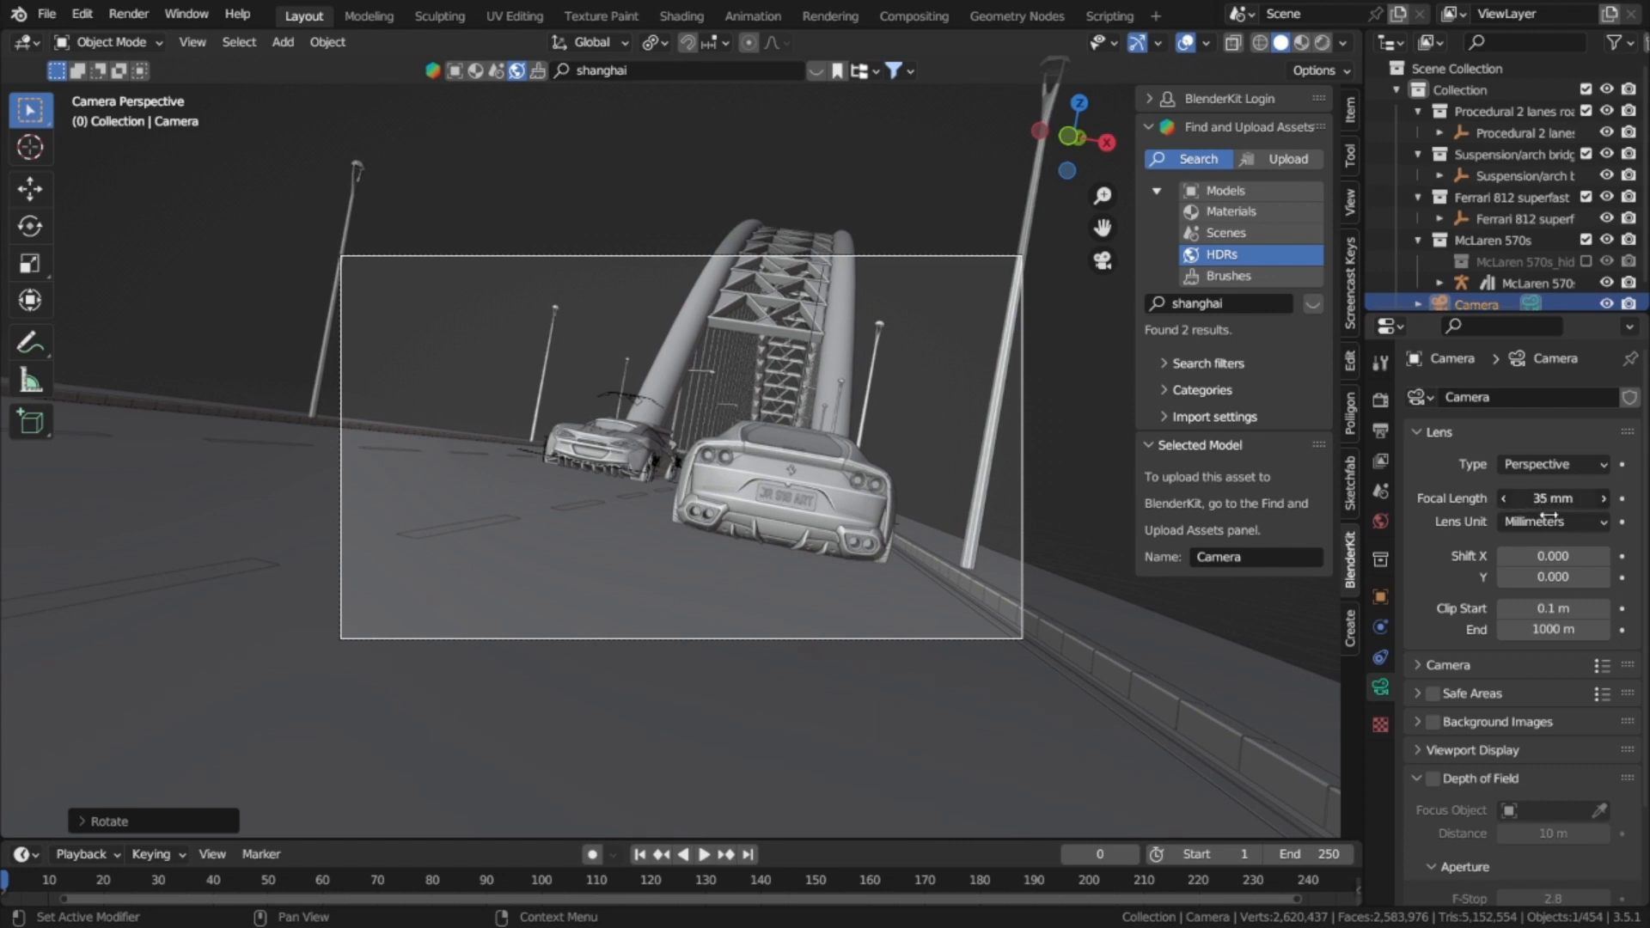
{"action": "scroll", "coordinate": [1464, 543], "scroll_direction": "down", "scroll_amount": 3}
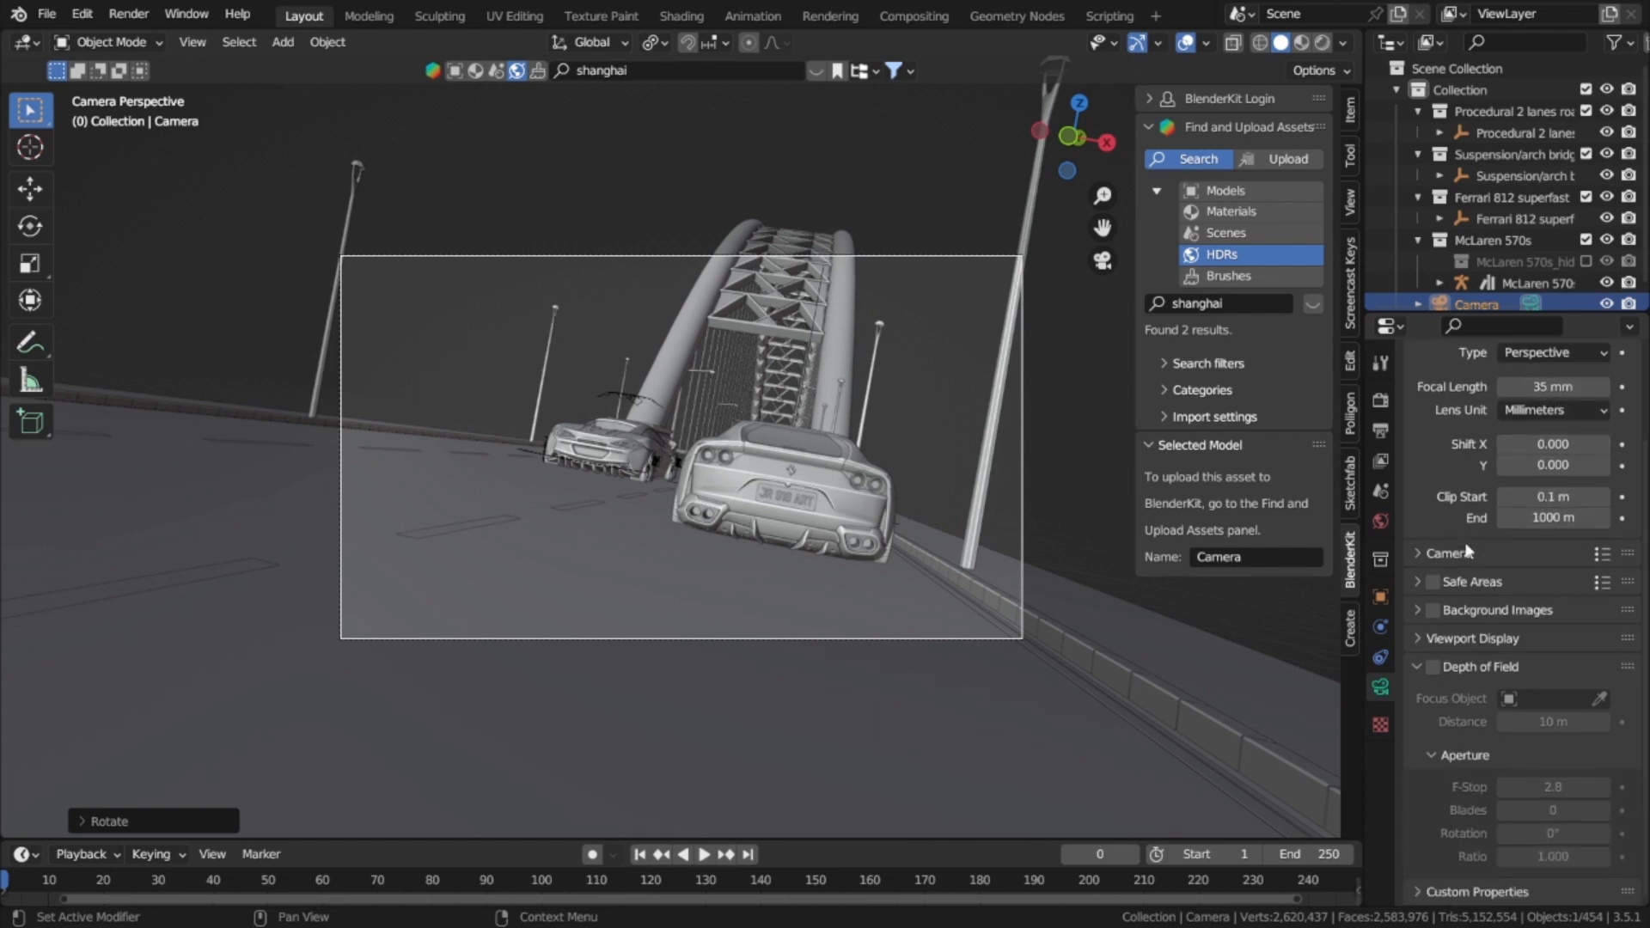
{"action": "scroll", "coordinate": [1464, 543], "scroll_direction": "up", "scroll_amount": 1}
{"action": "scroll", "coordinate": [1464, 544], "scroll_direction": "down", "scroll_amount": 1}
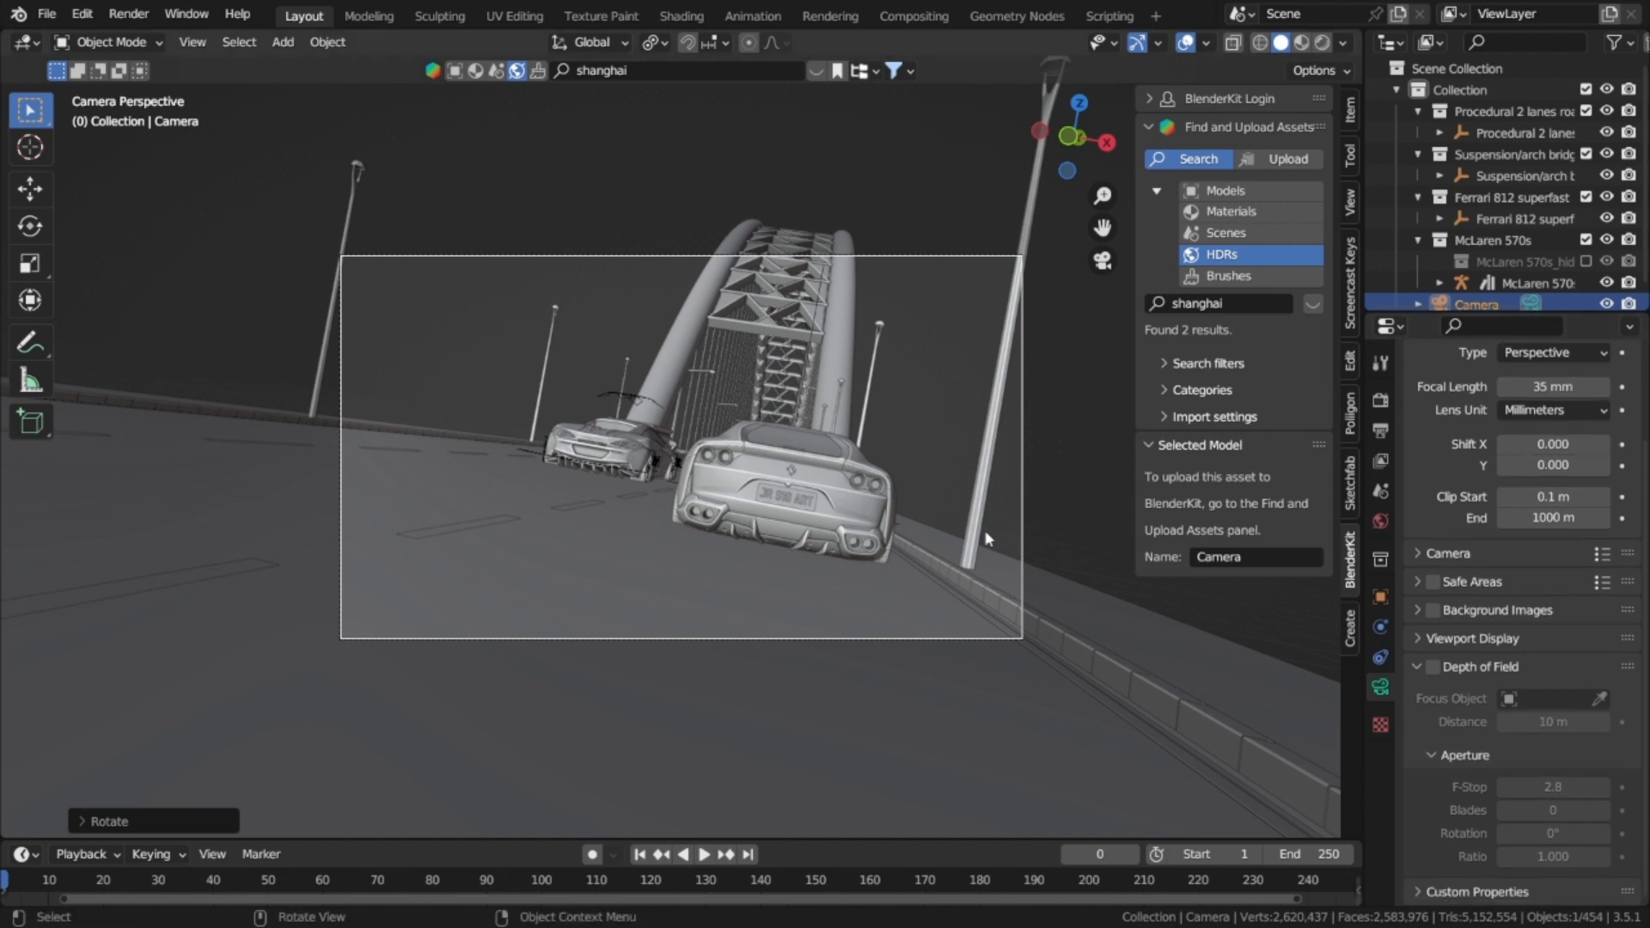
Step: Reposition the camera with walk navigation, moving it sideways and forward to fit the Ferrari, McLaren and bridge in the frame
{"action": "key", "text": "shift+grave"}
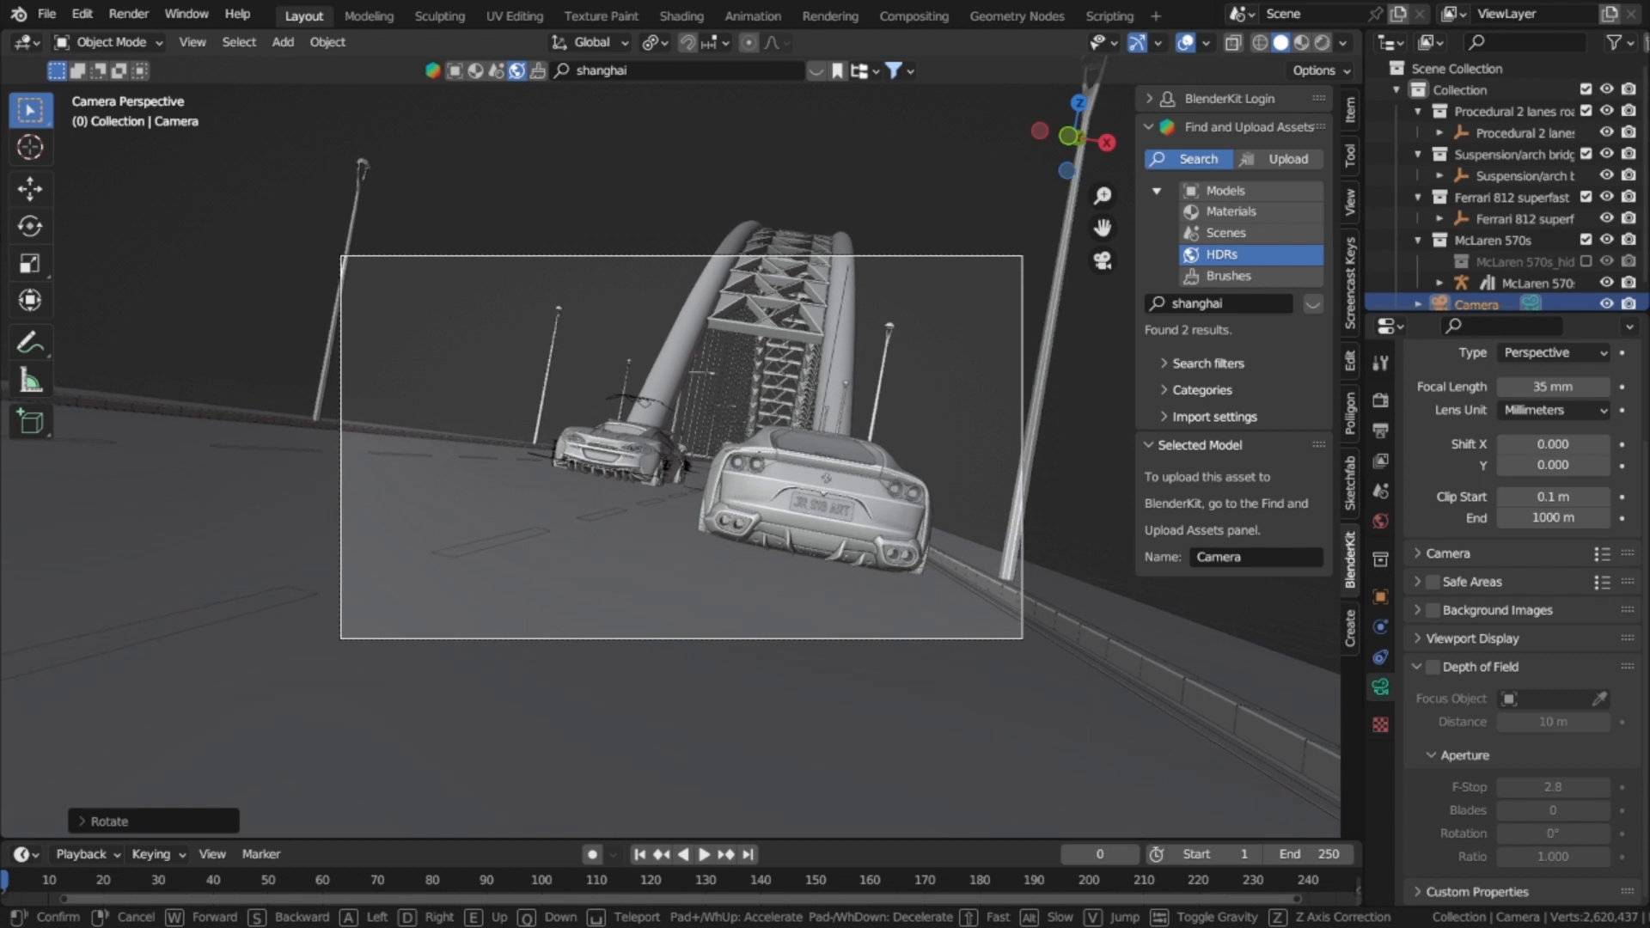
{"action": "key", "text": "a"}
{"action": "key", "text": "w"}
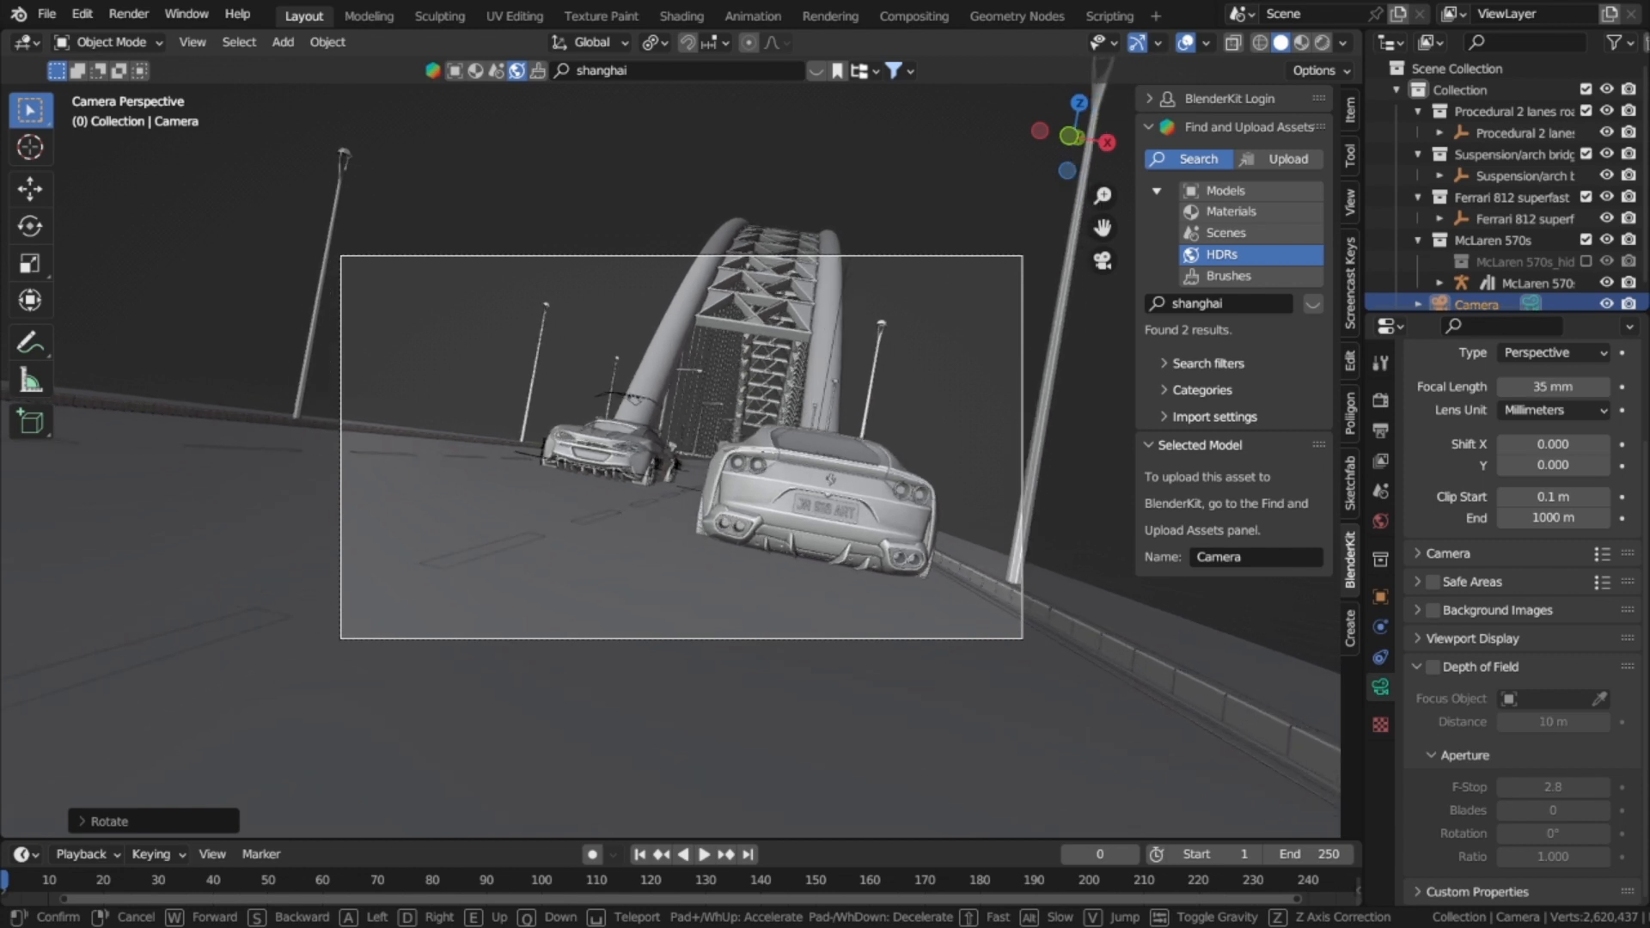
{"action": "key", "text": "w"}
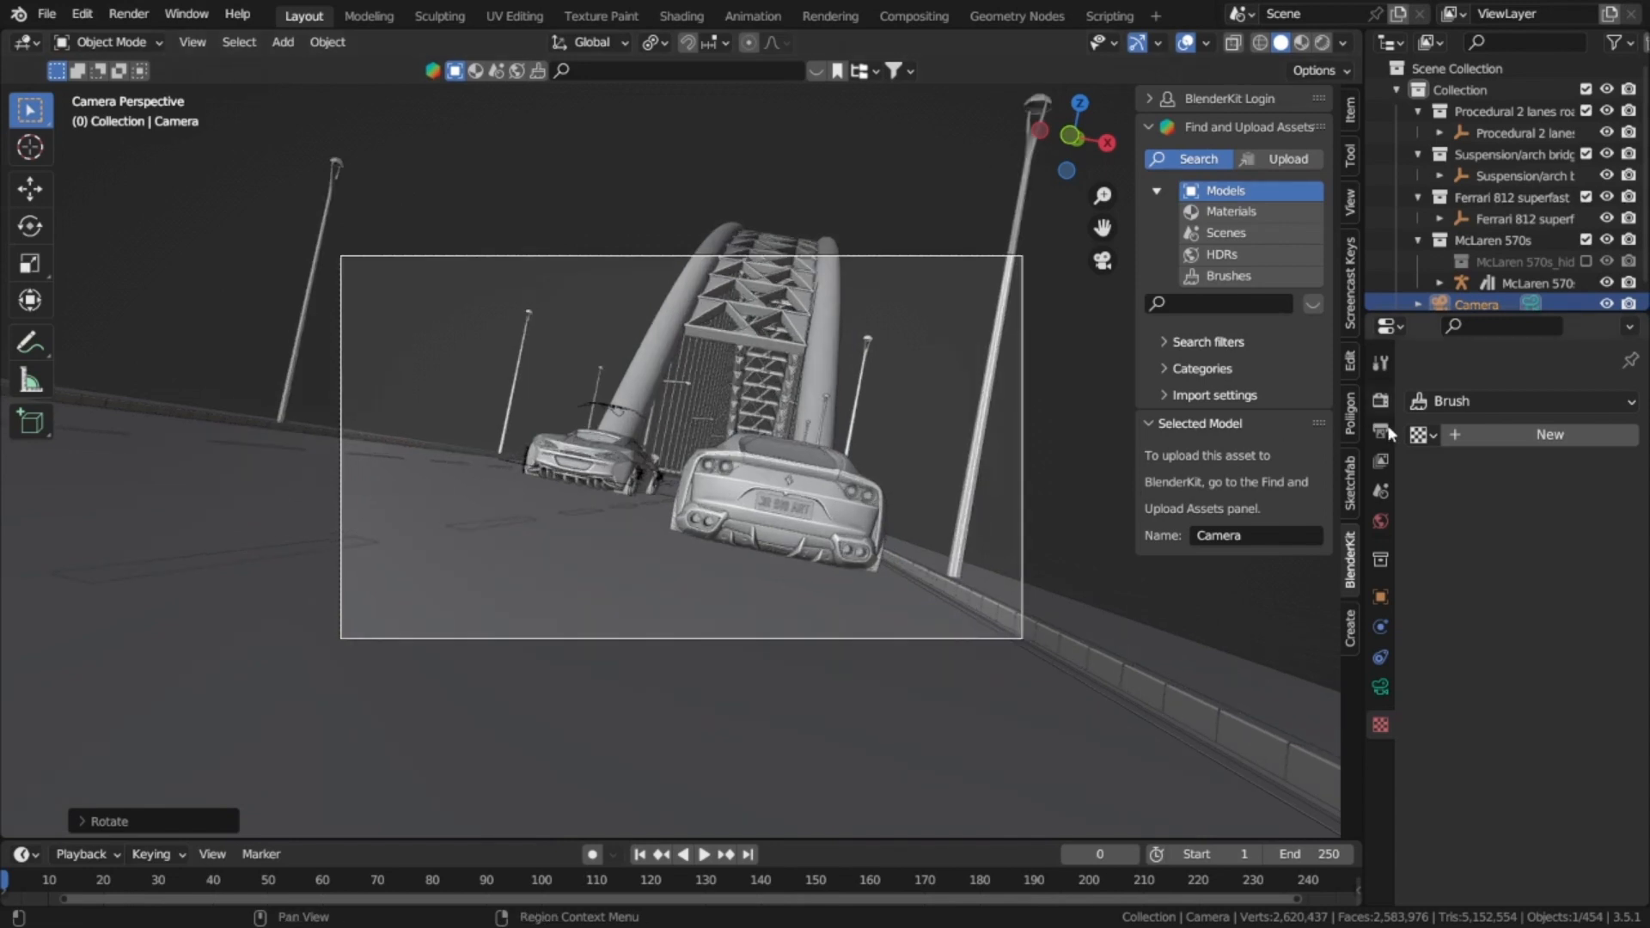
Step: Open the scene's render settings and keep Cycles as the render engine
{"action": "left_click", "coordinate": [1383, 401]}
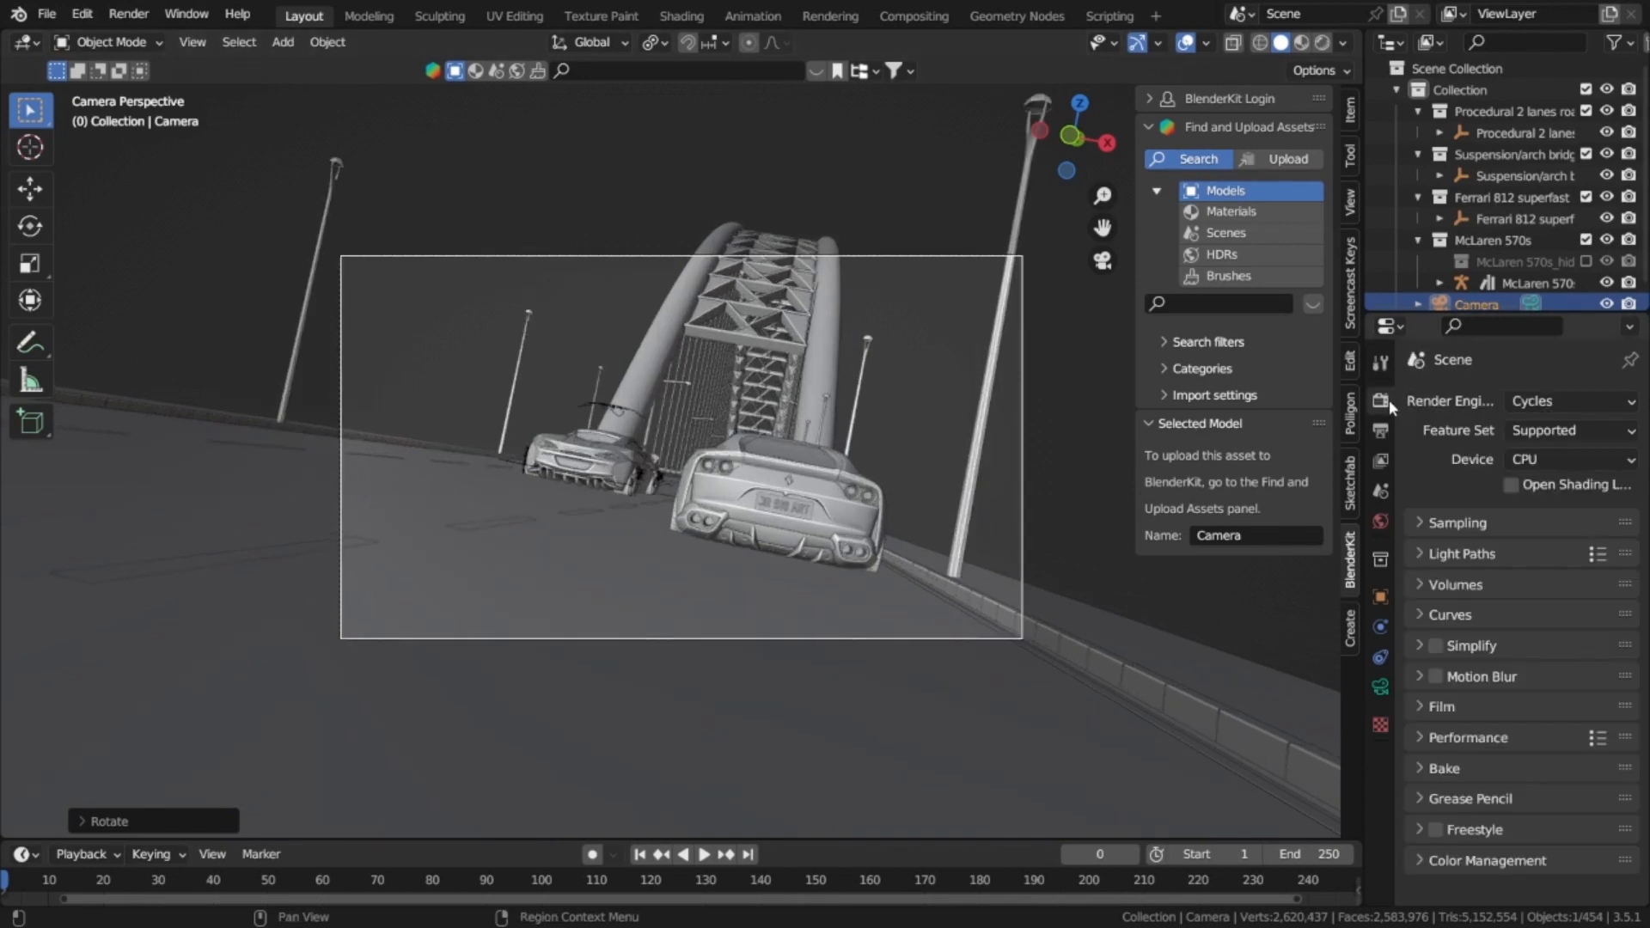
{"action": "left_click", "coordinate": [1554, 399]}
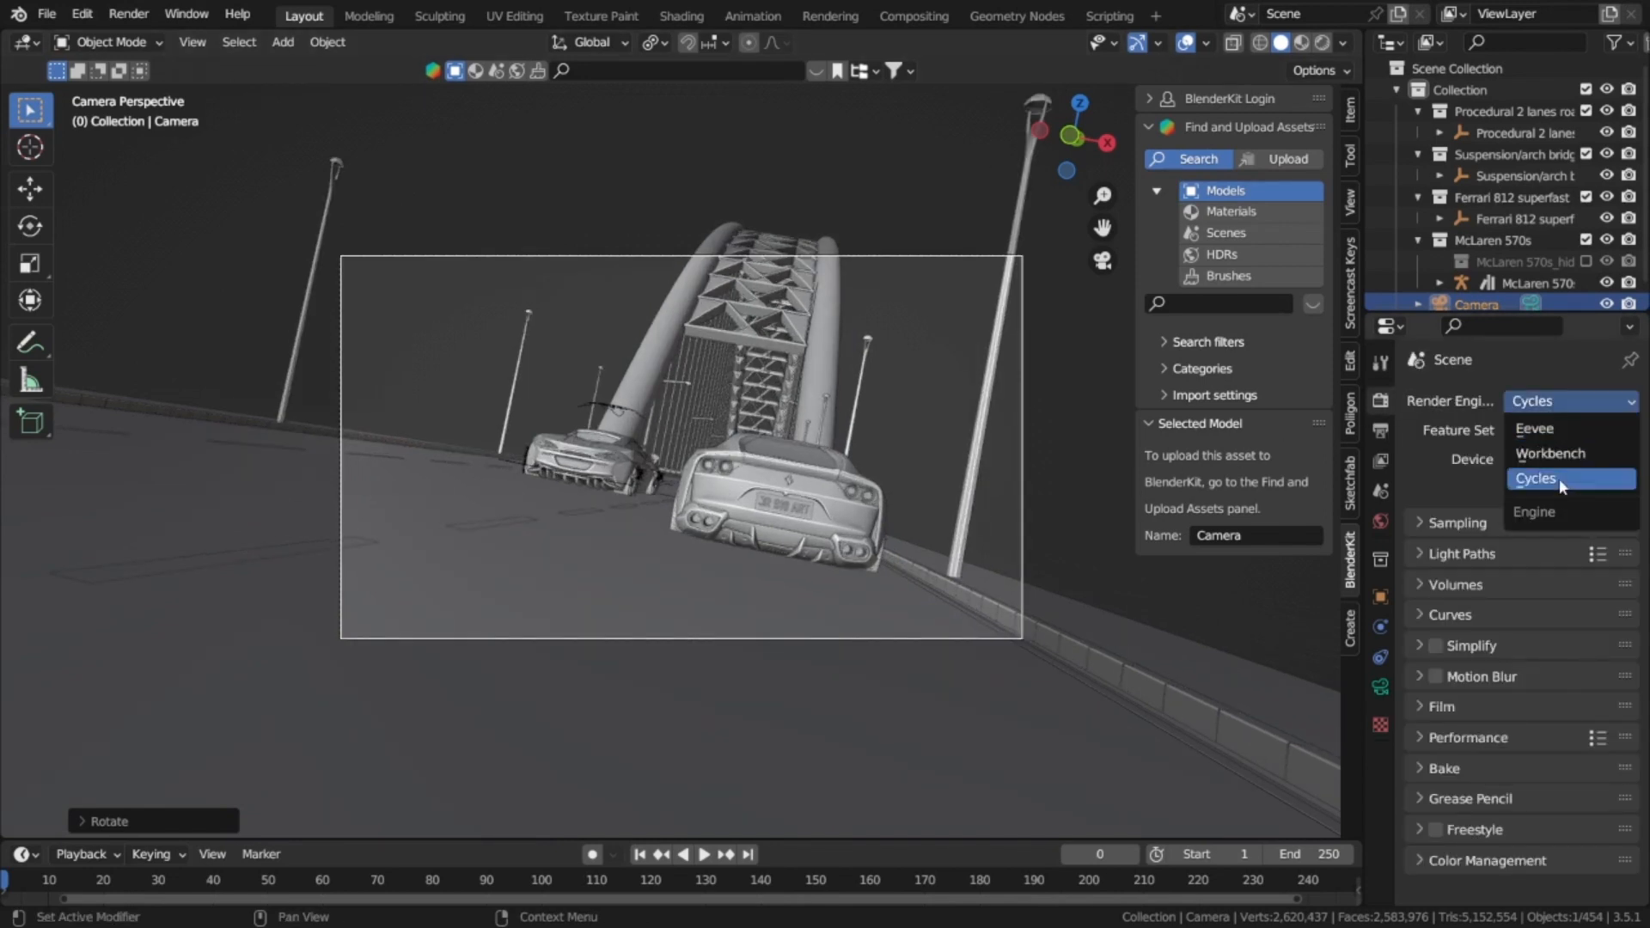
{"action": "left_click", "coordinate": [1483, 487]}
Step: Set the noise threshold for final render sampling to 0.5
{"action": "left_click", "coordinate": [1419, 521]}
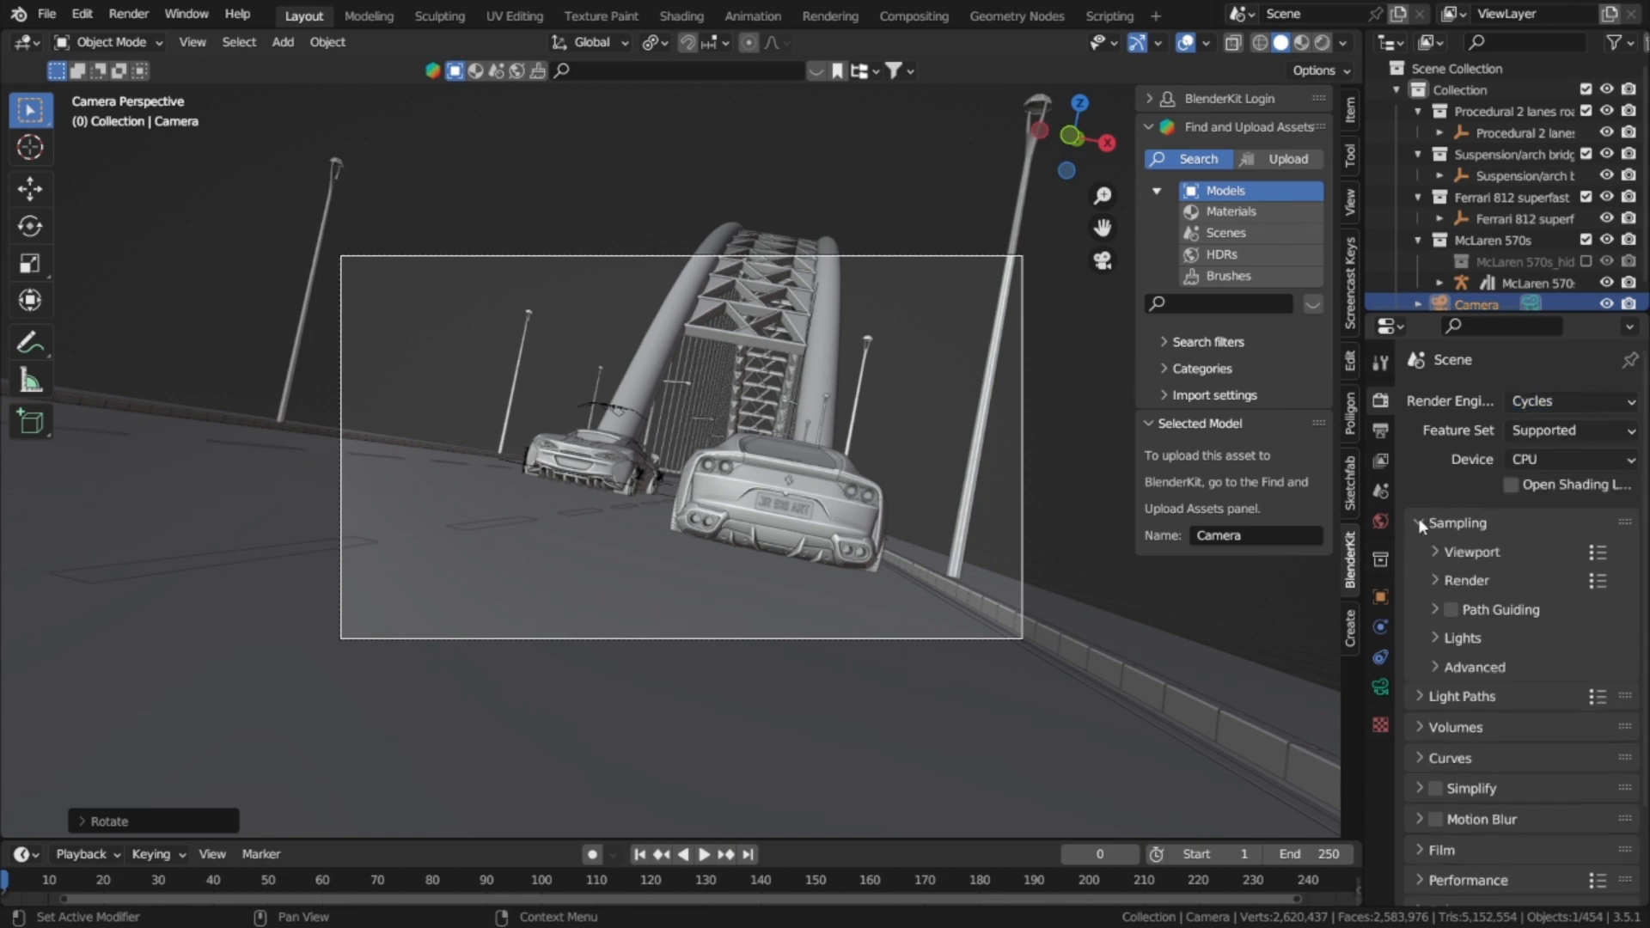
{"action": "left_click", "coordinate": [1432, 552]}
{"action": "left_click", "coordinate": [1431, 553]}
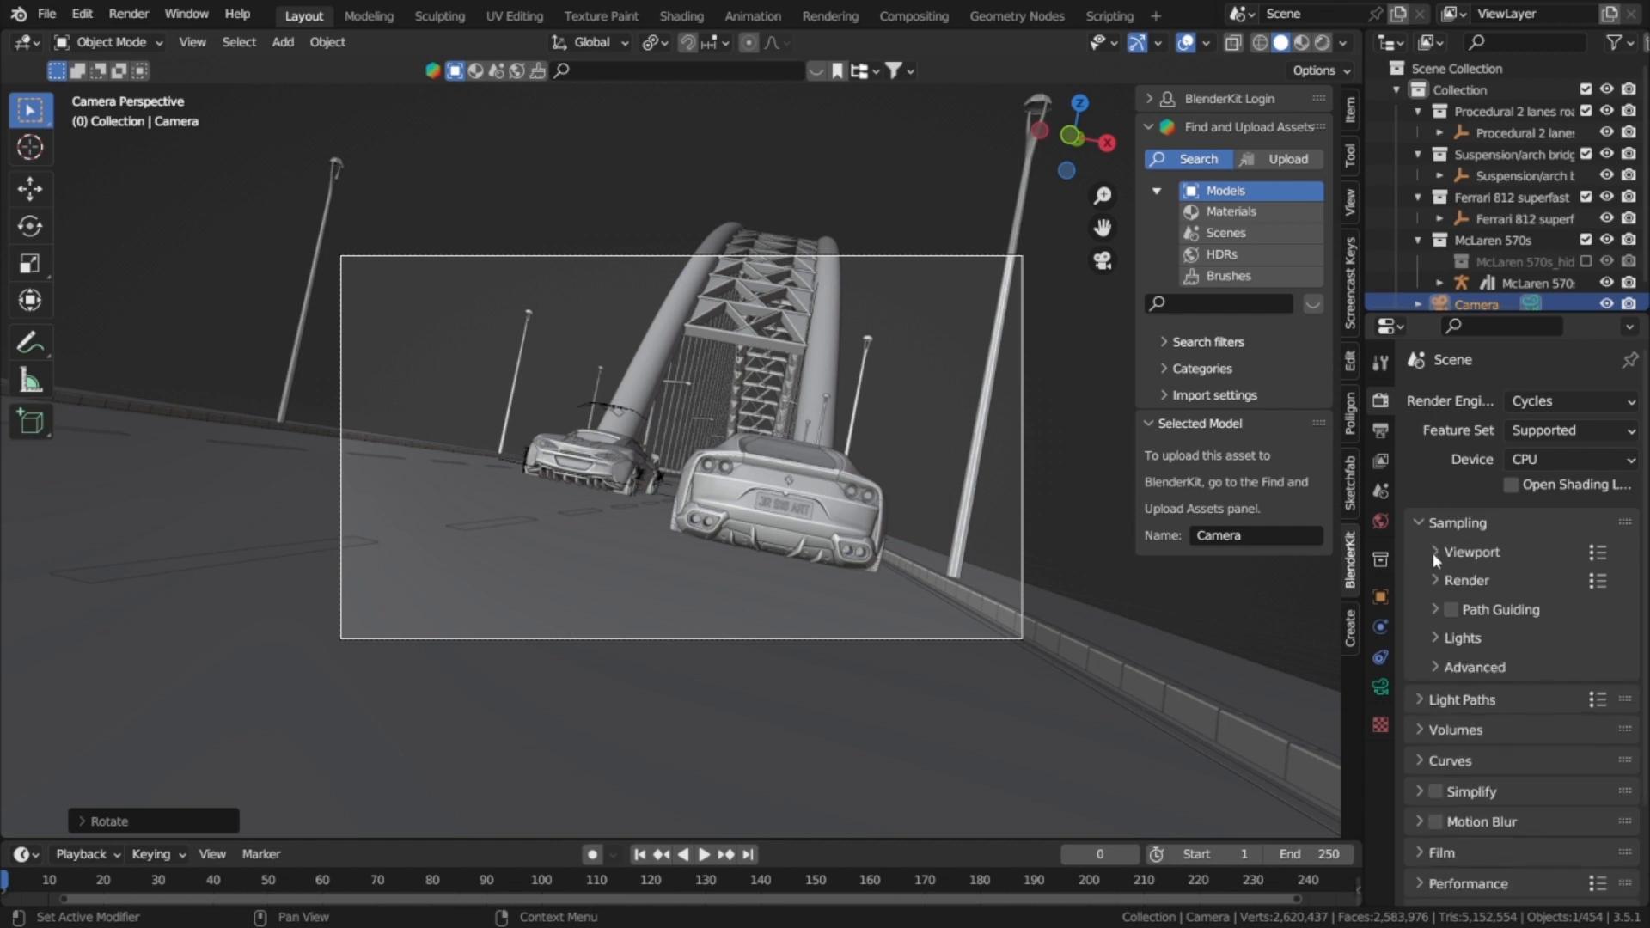
{"action": "left_click", "coordinate": [1437, 579]}
{"action": "scroll", "coordinate": [1476, 531], "scroll_direction": "down", "scroll_amount": 2}
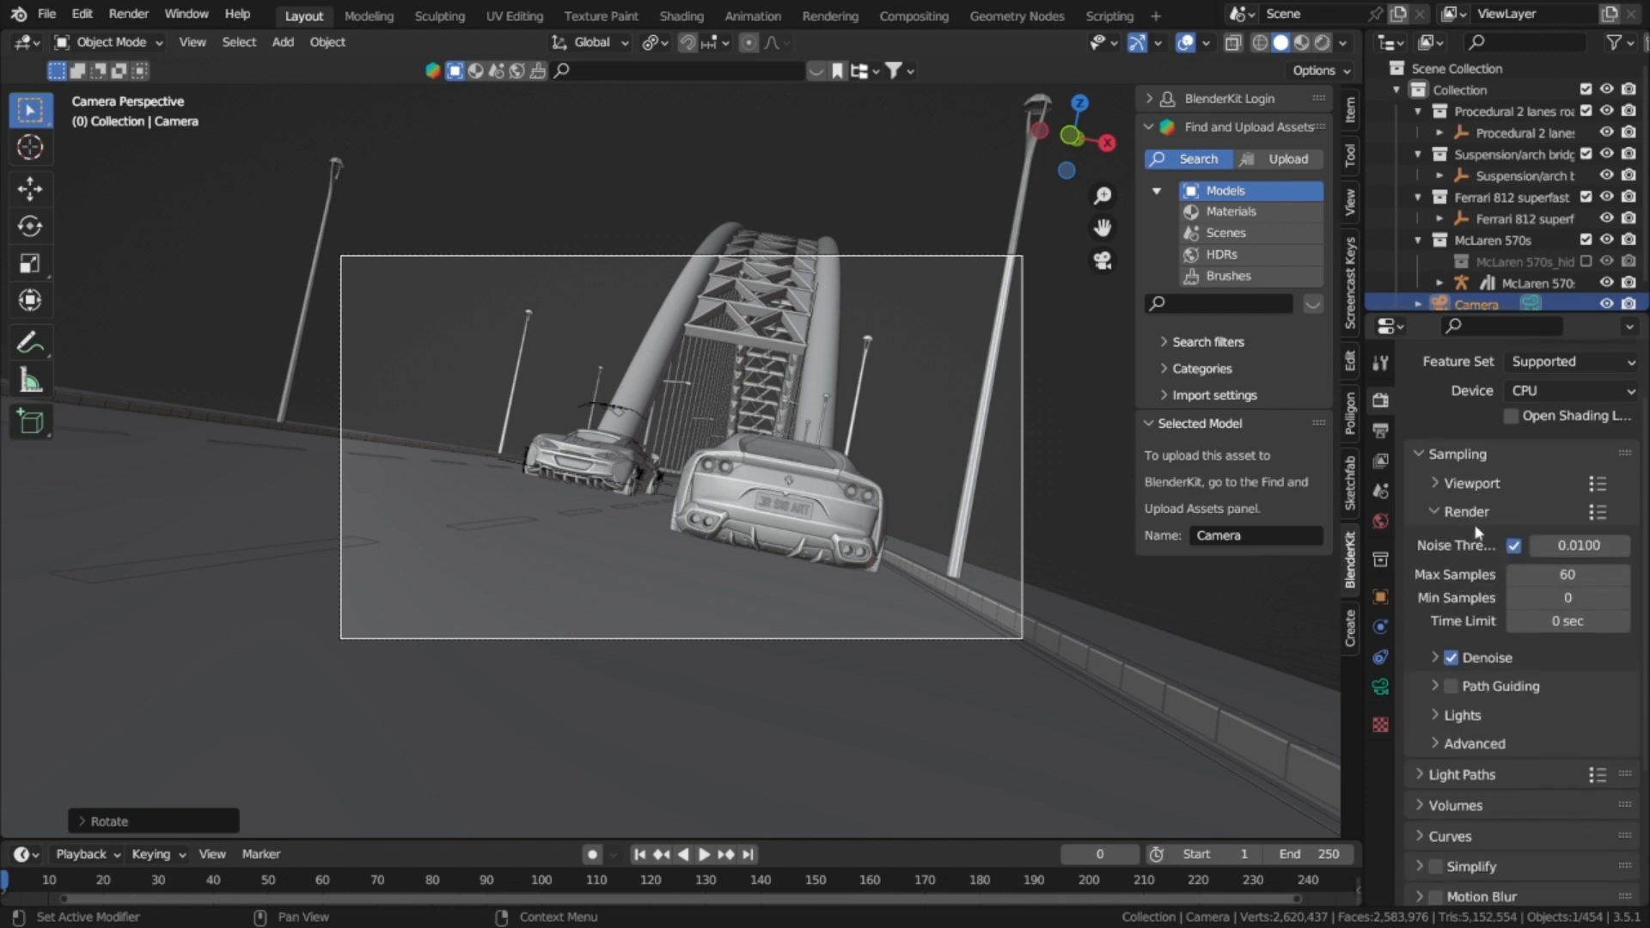
{"action": "double_click", "coordinate": [1578, 551]}
{"action": "key", "text": "BackSpace"}
{"action": "key", "text": "BackSpace"}
{"action": "type", "text": "5"}
{"action": "key", "text": "Return"}
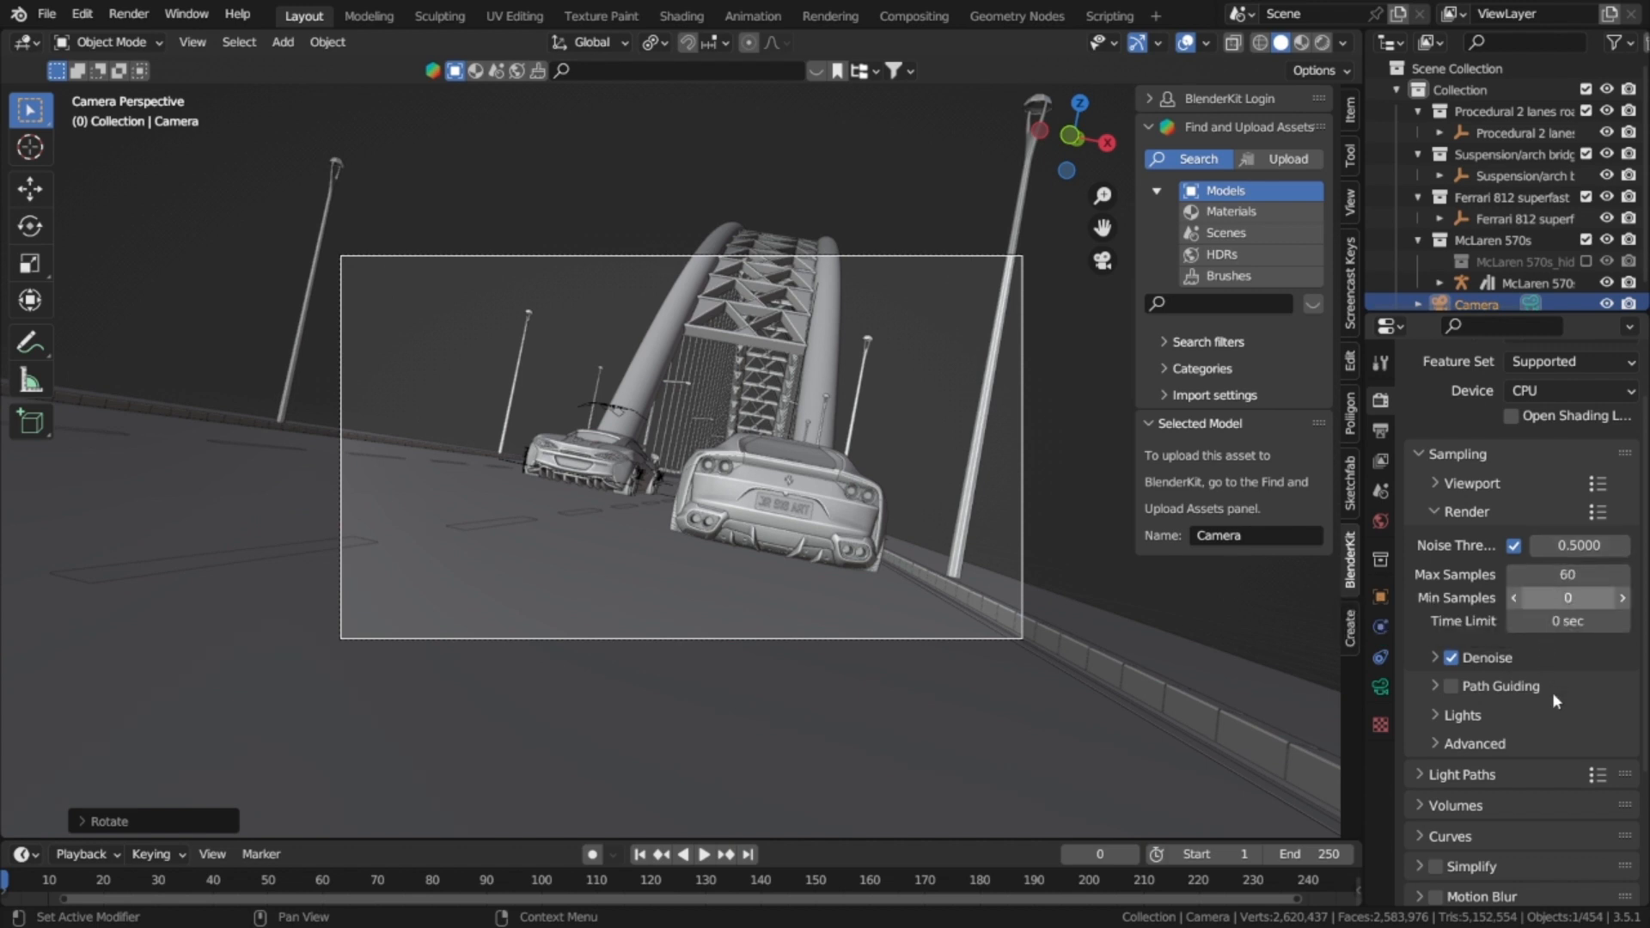
Step: Set the maximum samples for the final render to 64
{"action": "double_click", "coordinate": [1580, 576]}
{"action": "key", "text": "BackSpace"}
{"action": "type", "text": "4"}
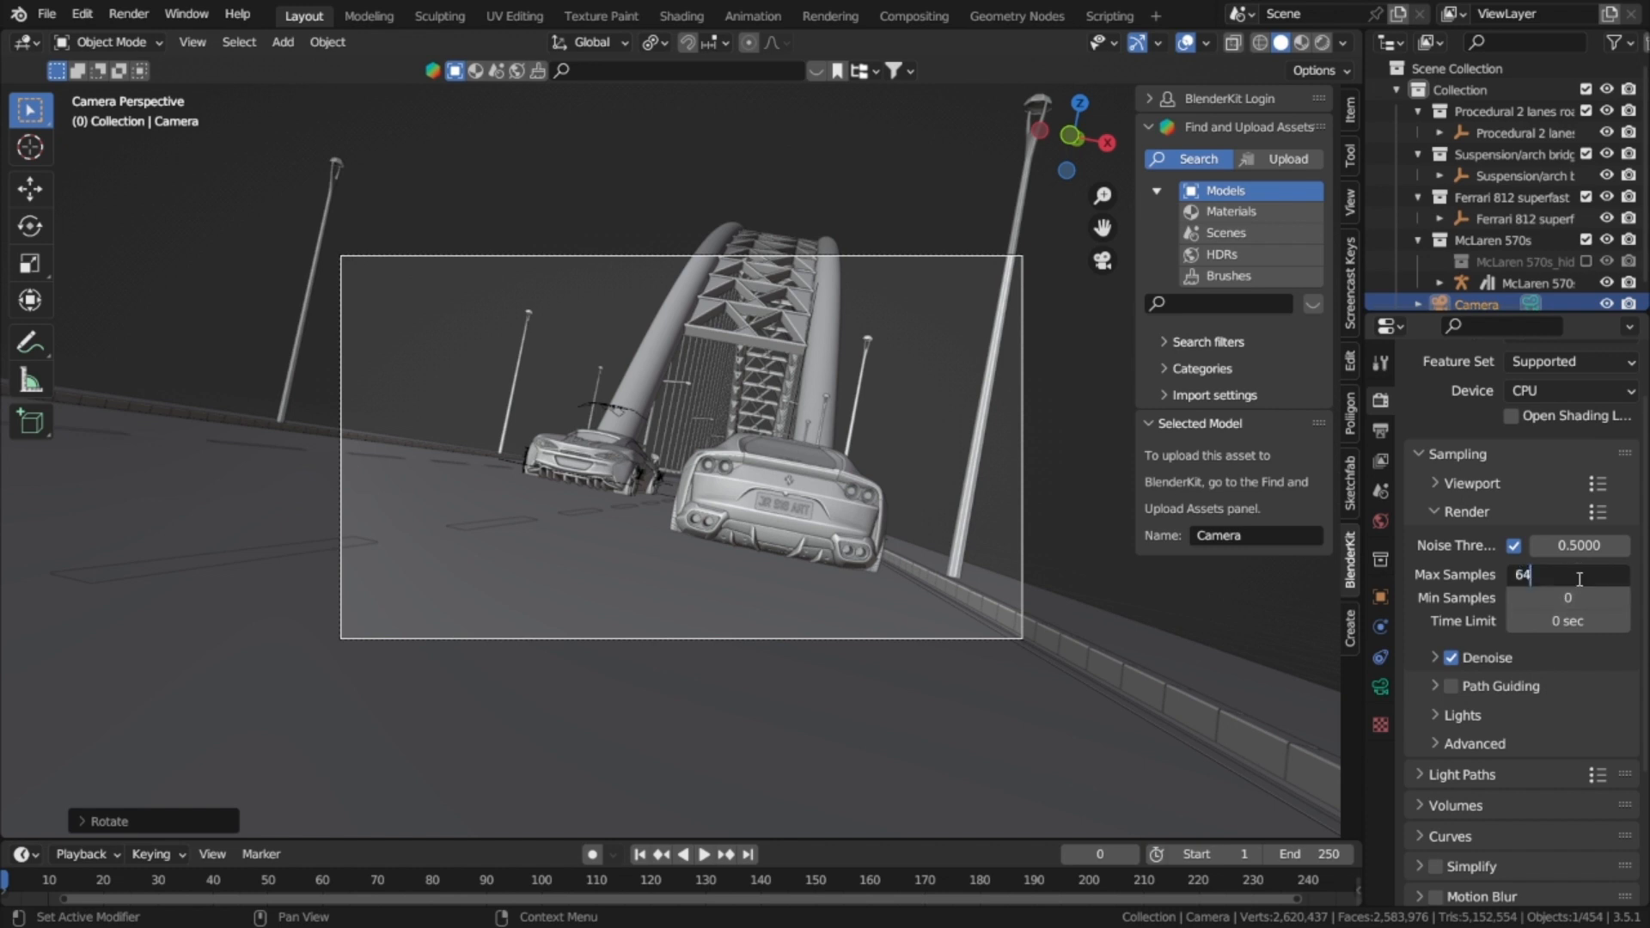
{"action": "key", "text": "Return"}
Step: Examine the denoise, path guiding and light path bounce settings of the Cycles render
{"action": "scroll", "coordinate": [1478, 629], "scroll_direction": "down", "scroll_amount": 1}
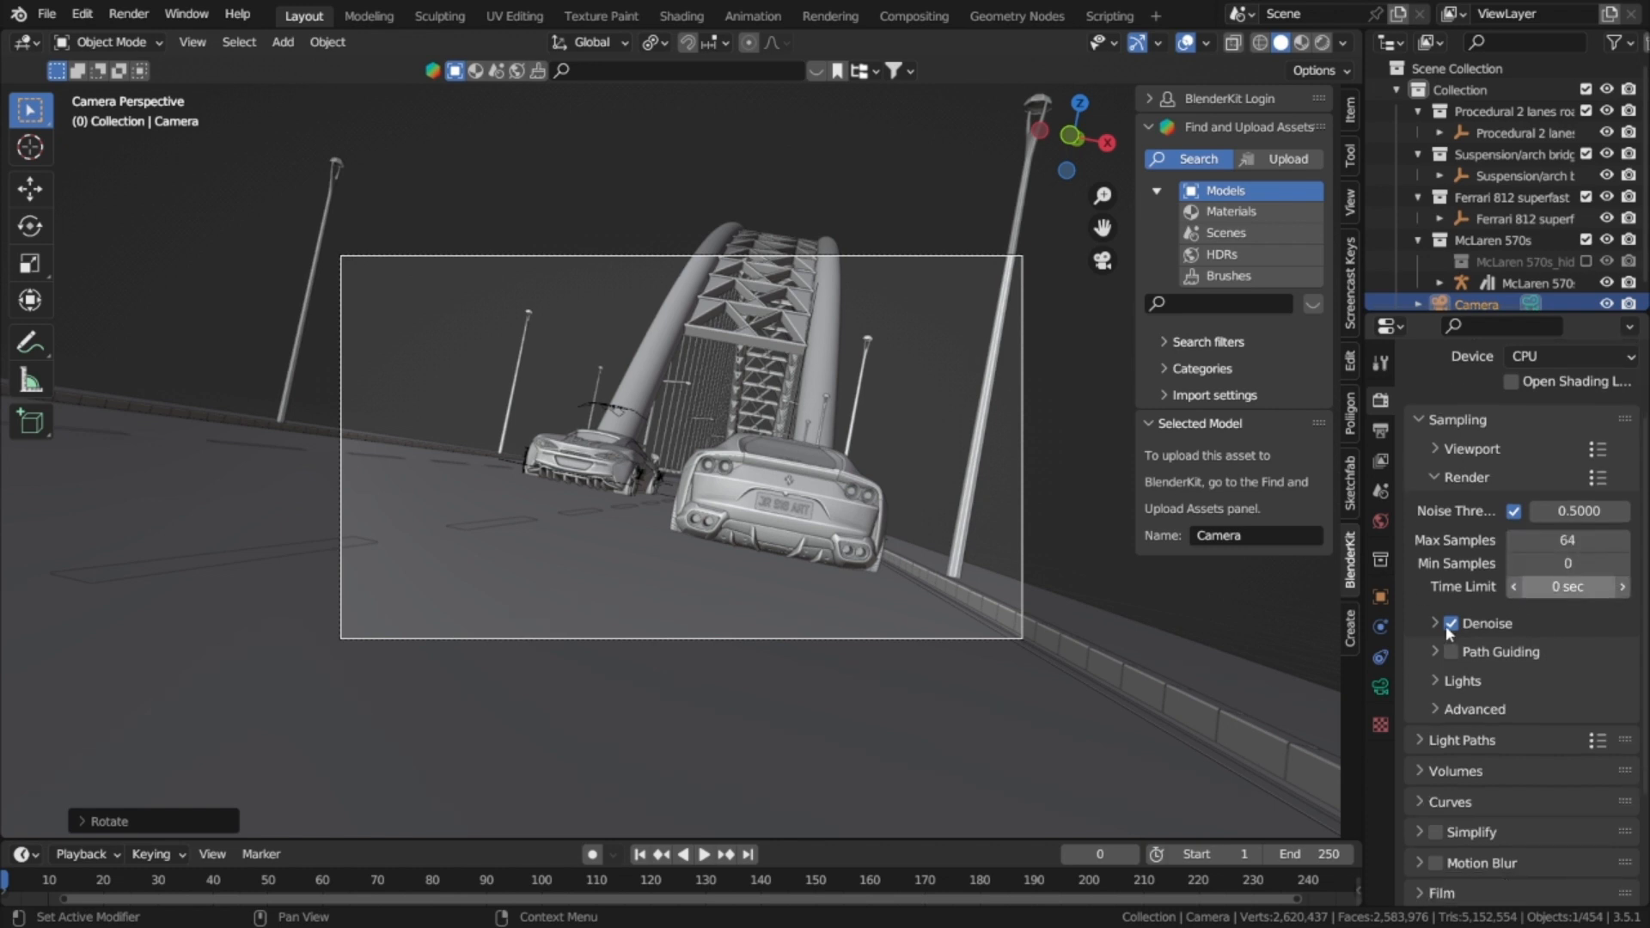
{"action": "left_click", "coordinate": [1433, 623]}
{"action": "left_click", "coordinate": [1432, 623]}
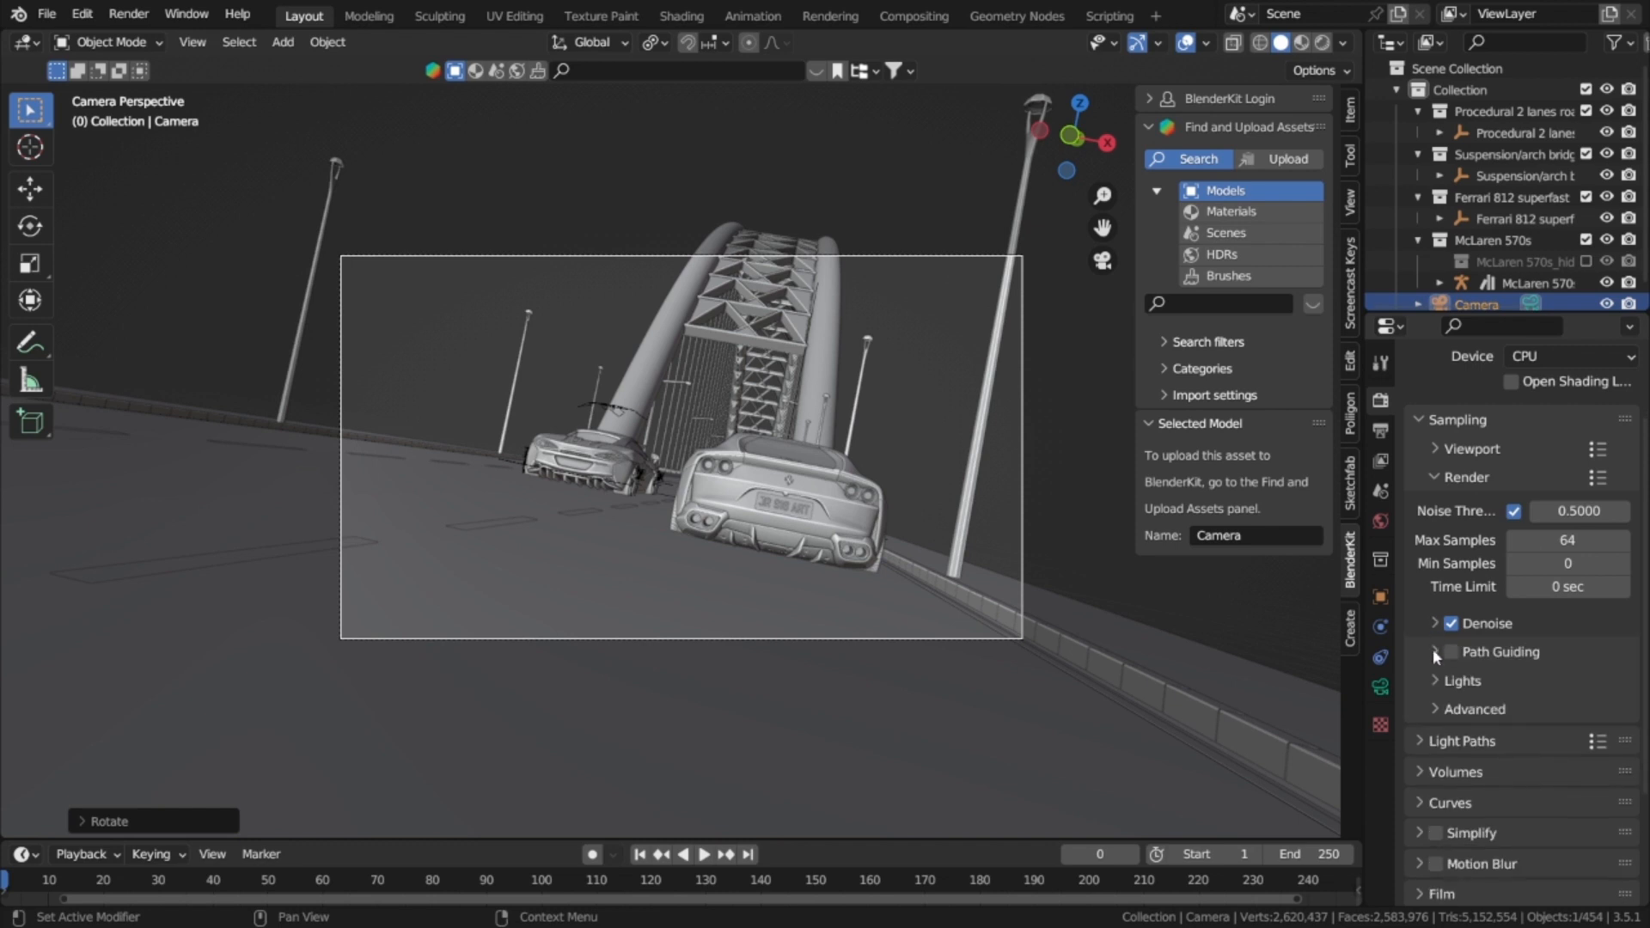
{"action": "left_click", "coordinate": [1430, 652]}
{"action": "left_click", "coordinate": [1429, 651]}
{"action": "scroll", "coordinate": [1429, 651], "scroll_direction": "down", "scroll_amount": 4}
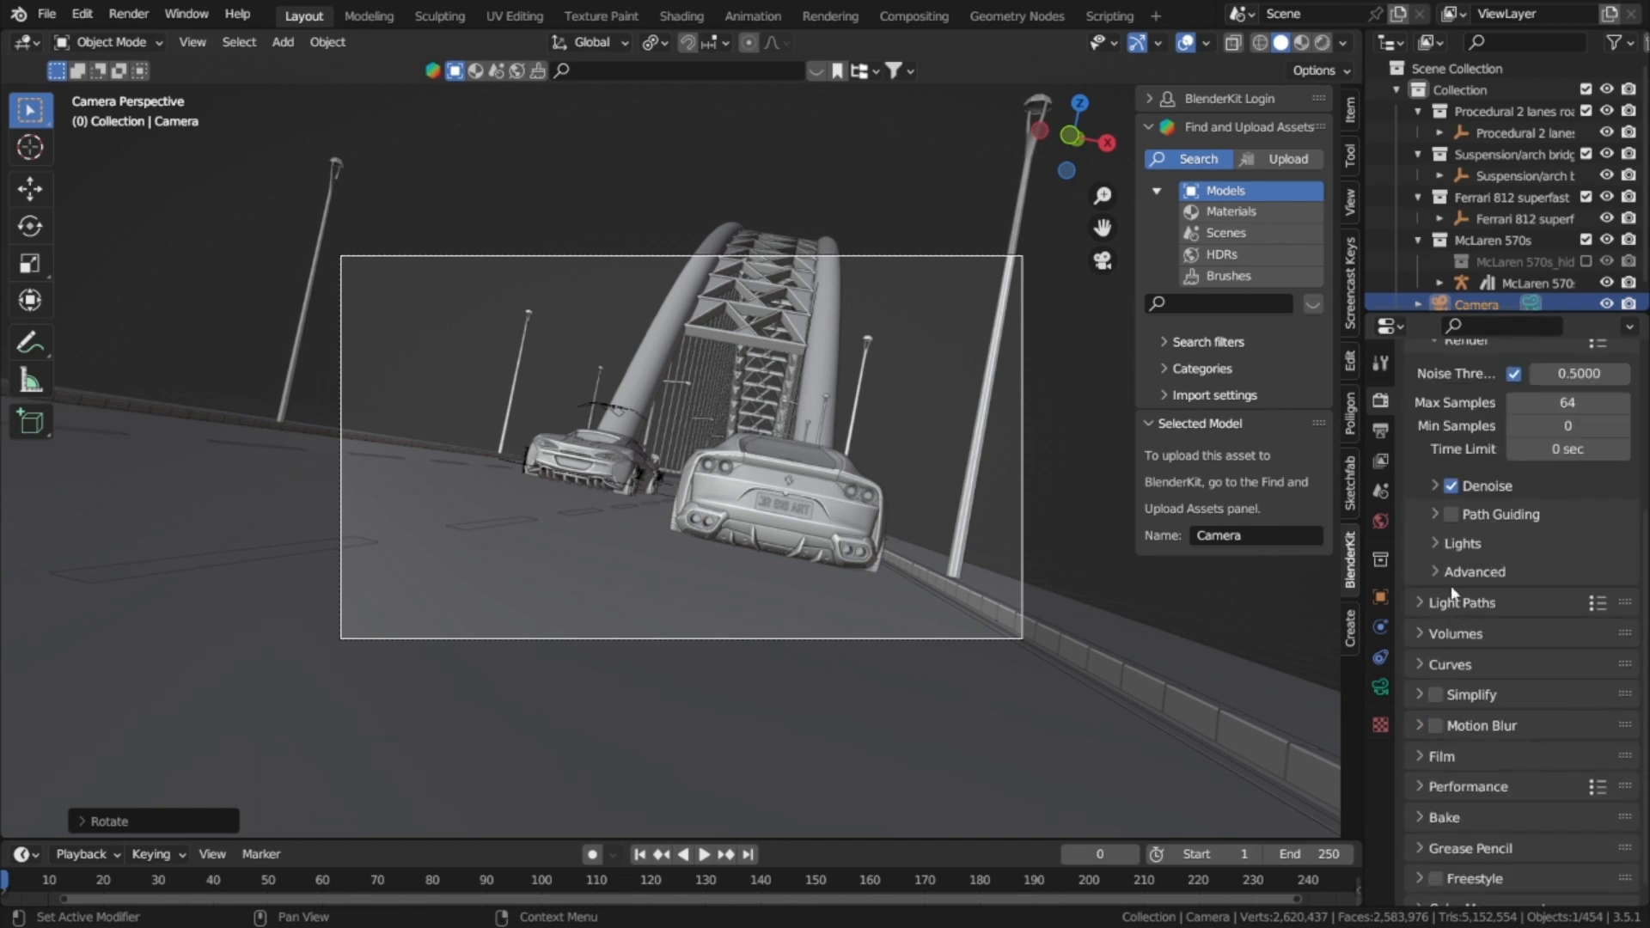
{"action": "left_click", "coordinate": [1421, 603]}
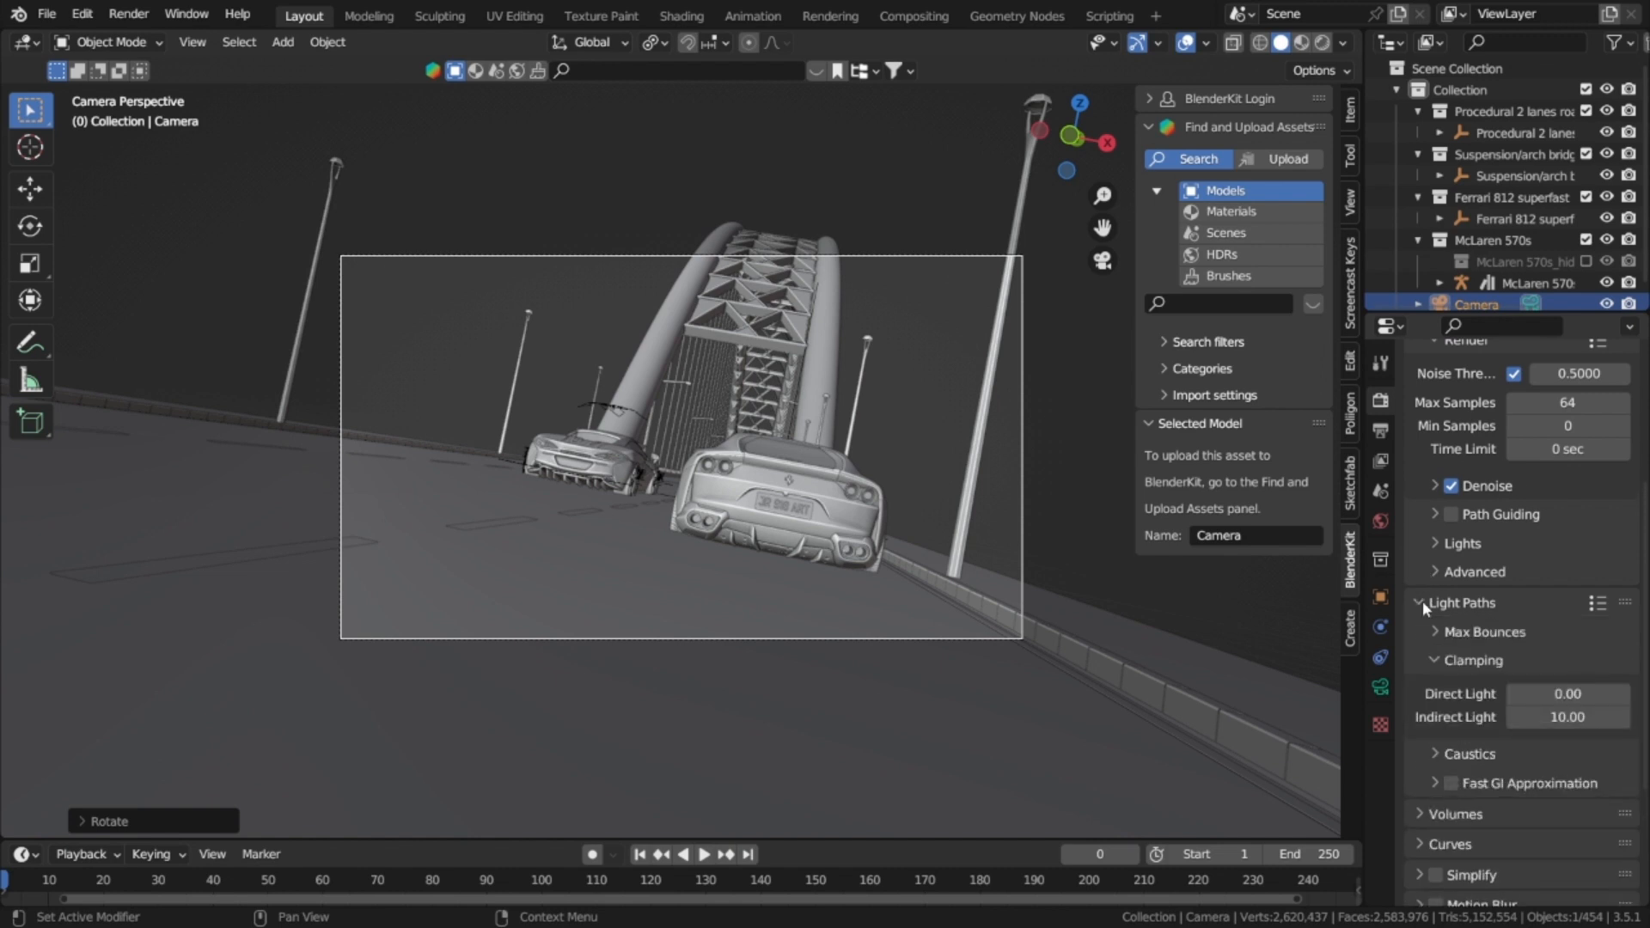
{"action": "left_click", "coordinate": [1434, 632]}
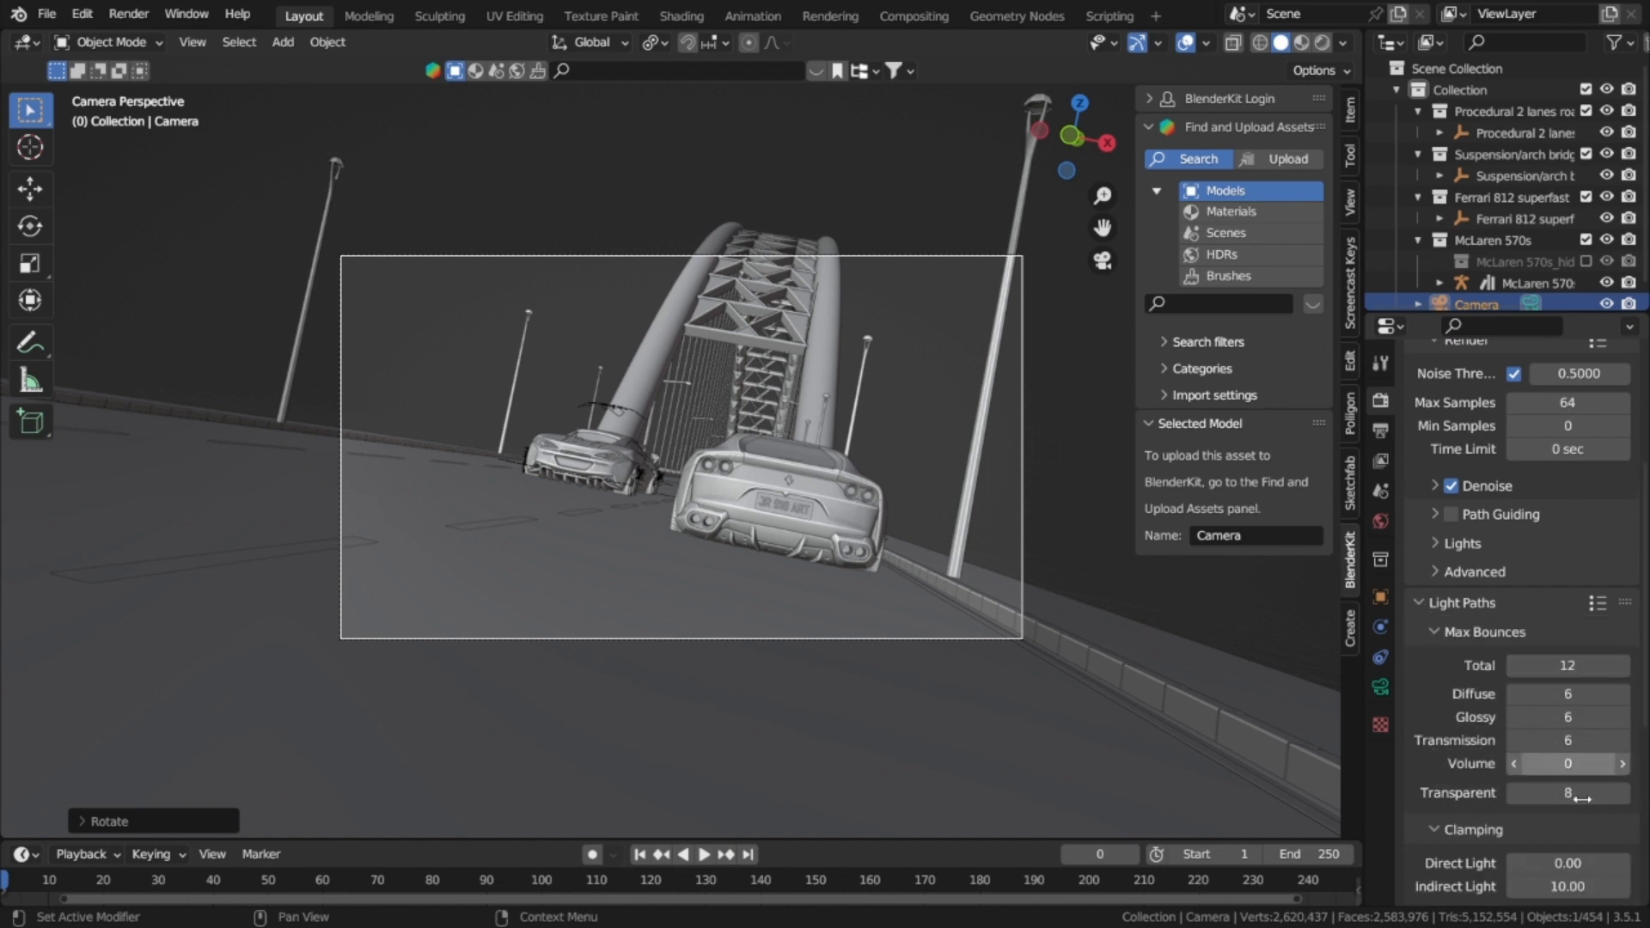
{"action": "left_click", "coordinate": [1424, 604]}
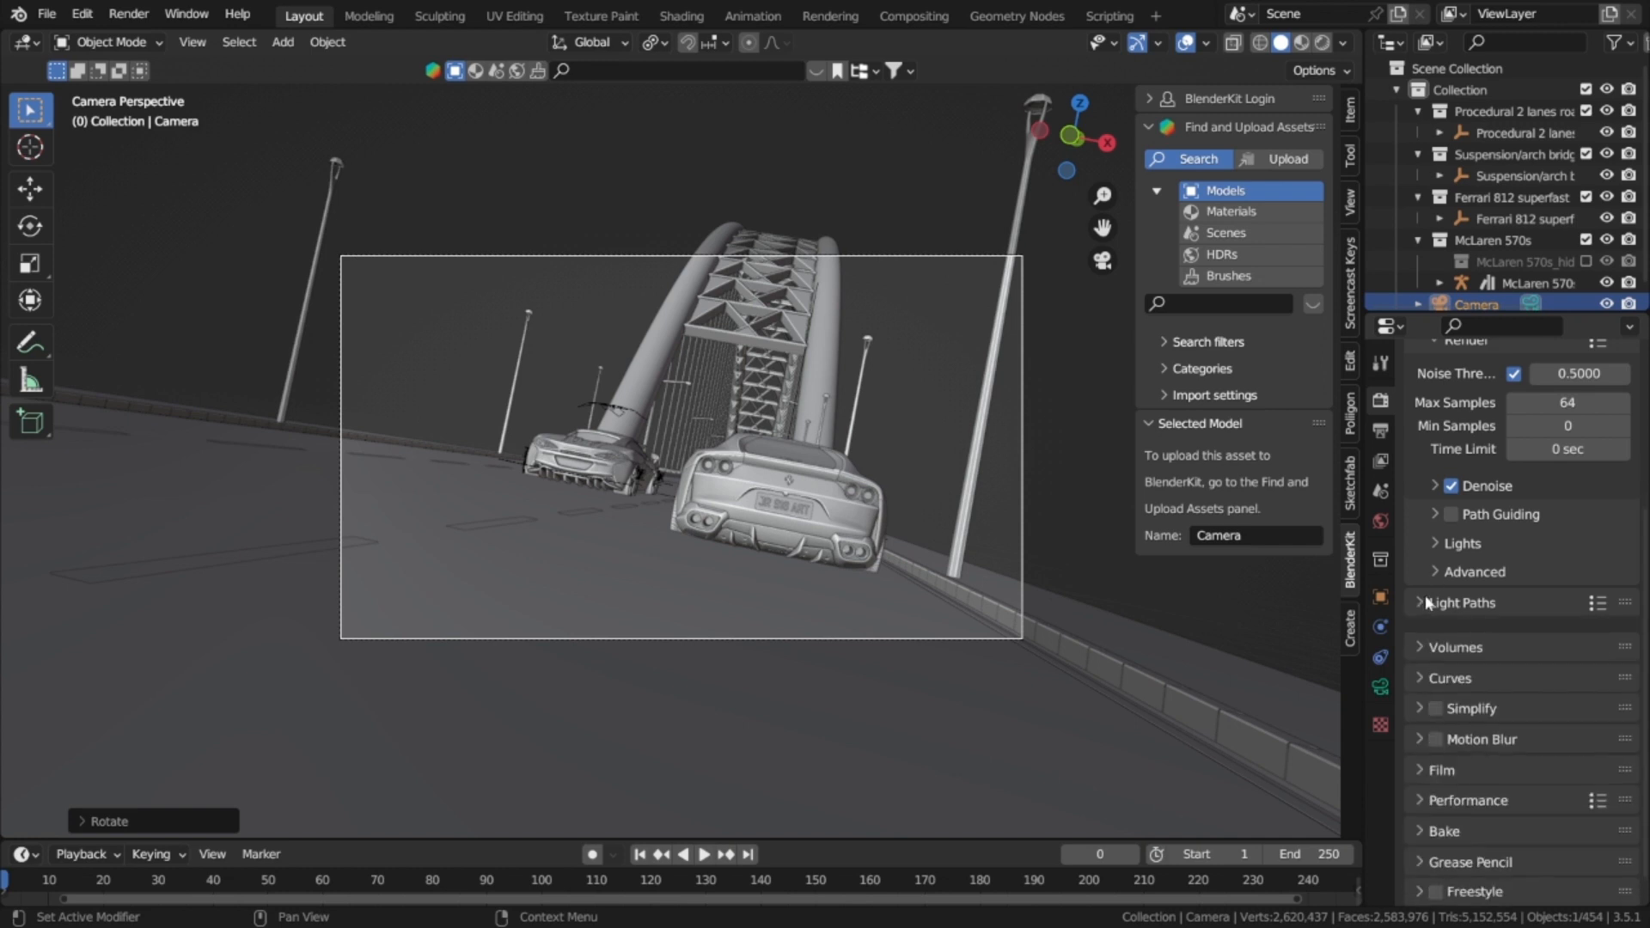
{"action": "scroll", "coordinate": [1435, 481], "scroll_direction": "up", "scroll_amount": 4}
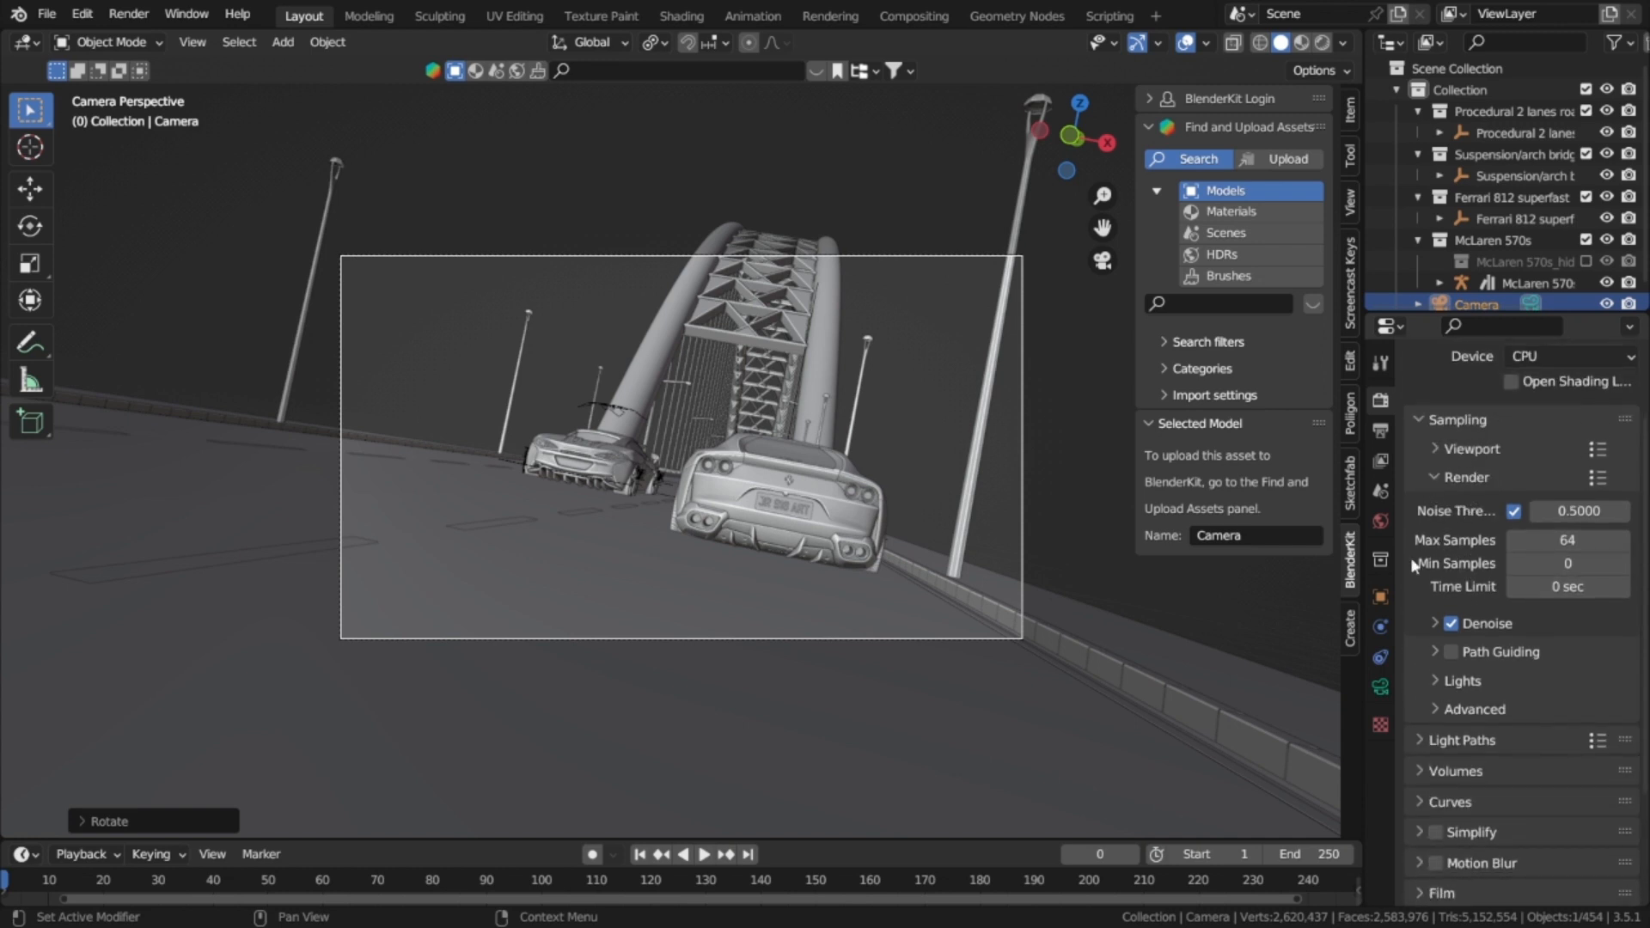
{"action": "scroll", "coordinate": [1410, 557], "scroll_direction": "up", "scroll_amount": 2}
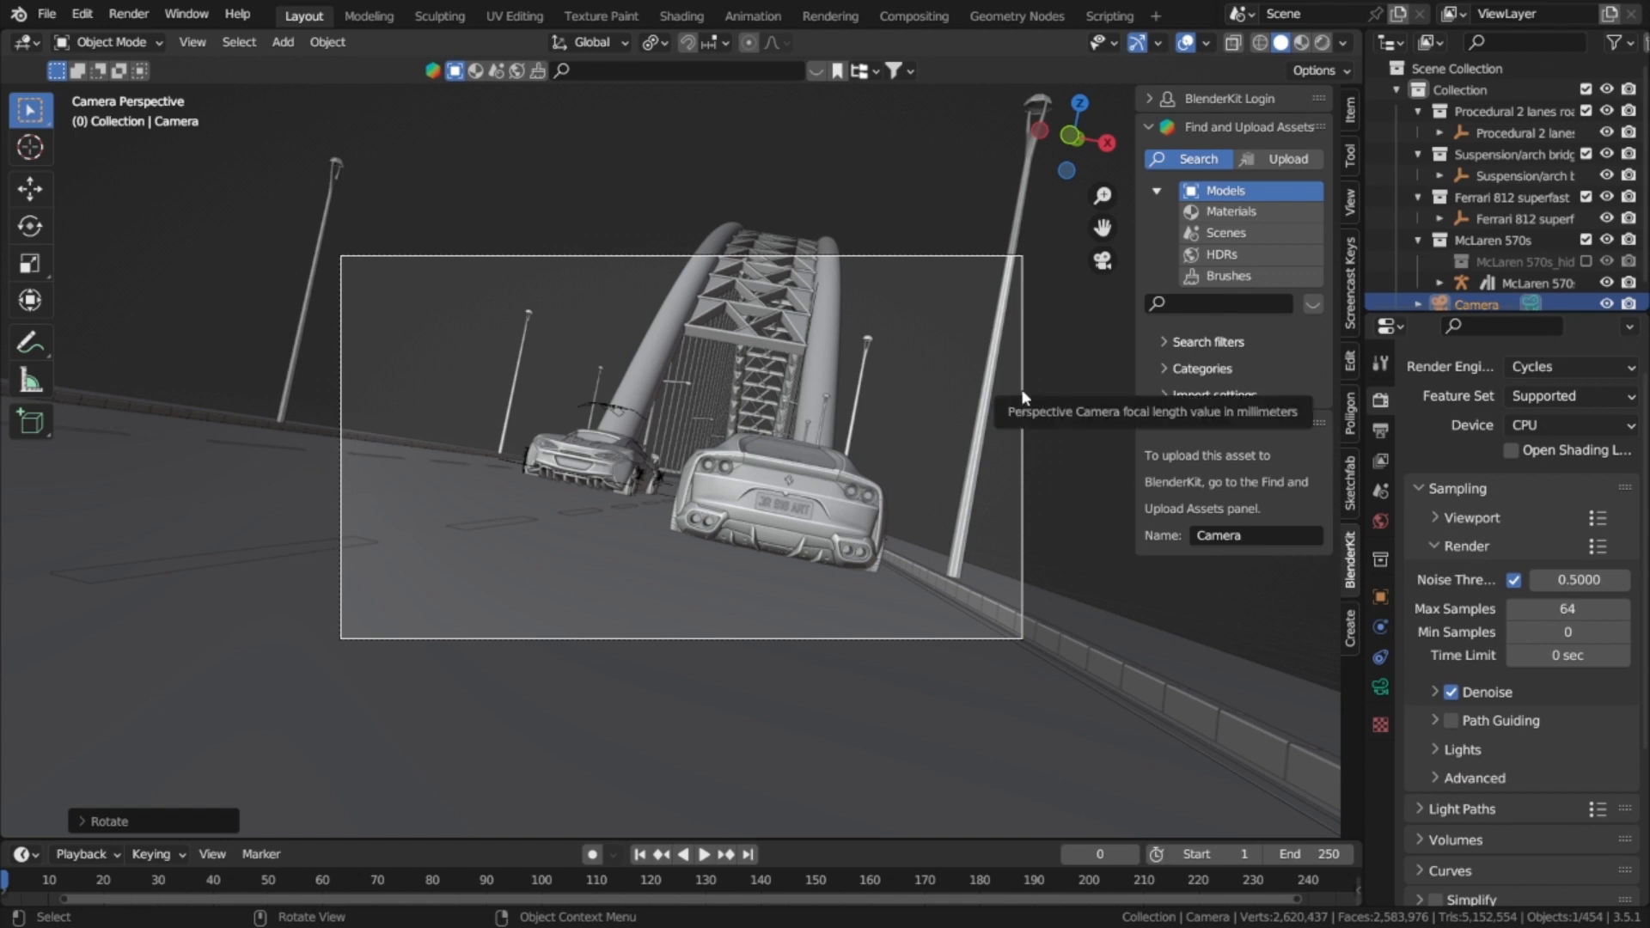
Step: Switch the viewport to rendered shading and rotate all scene objects, including the camera, 180° about the global Z axis
{"action": "left_click", "coordinate": [1106, 421]}
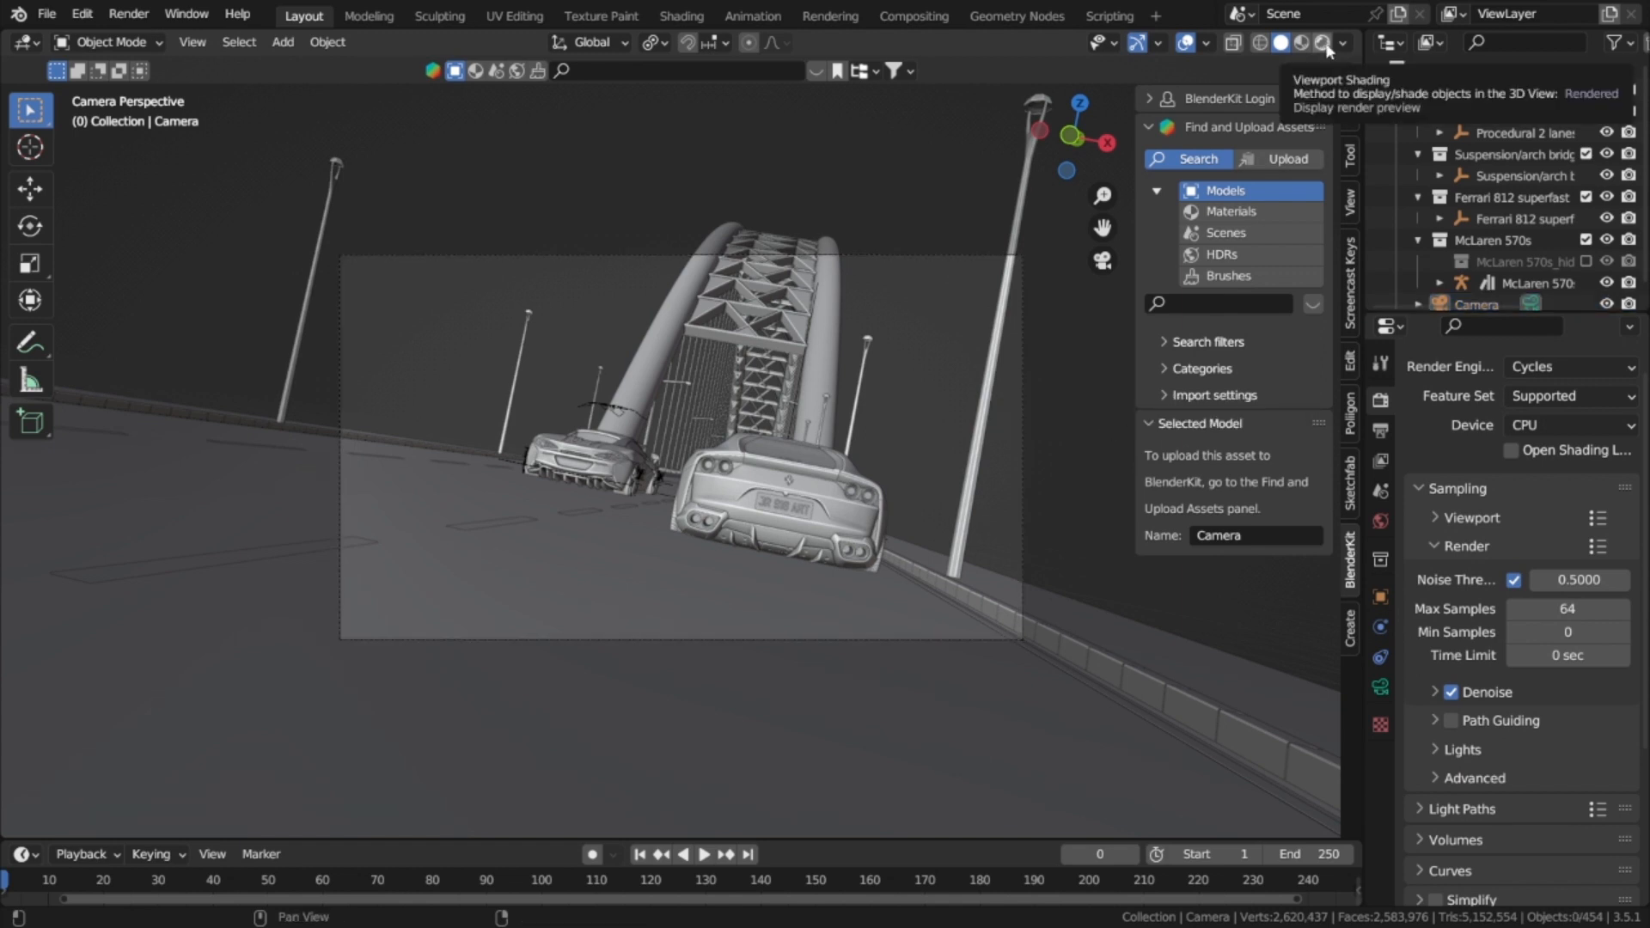
{"action": "left_click", "coordinate": [1323, 42]}
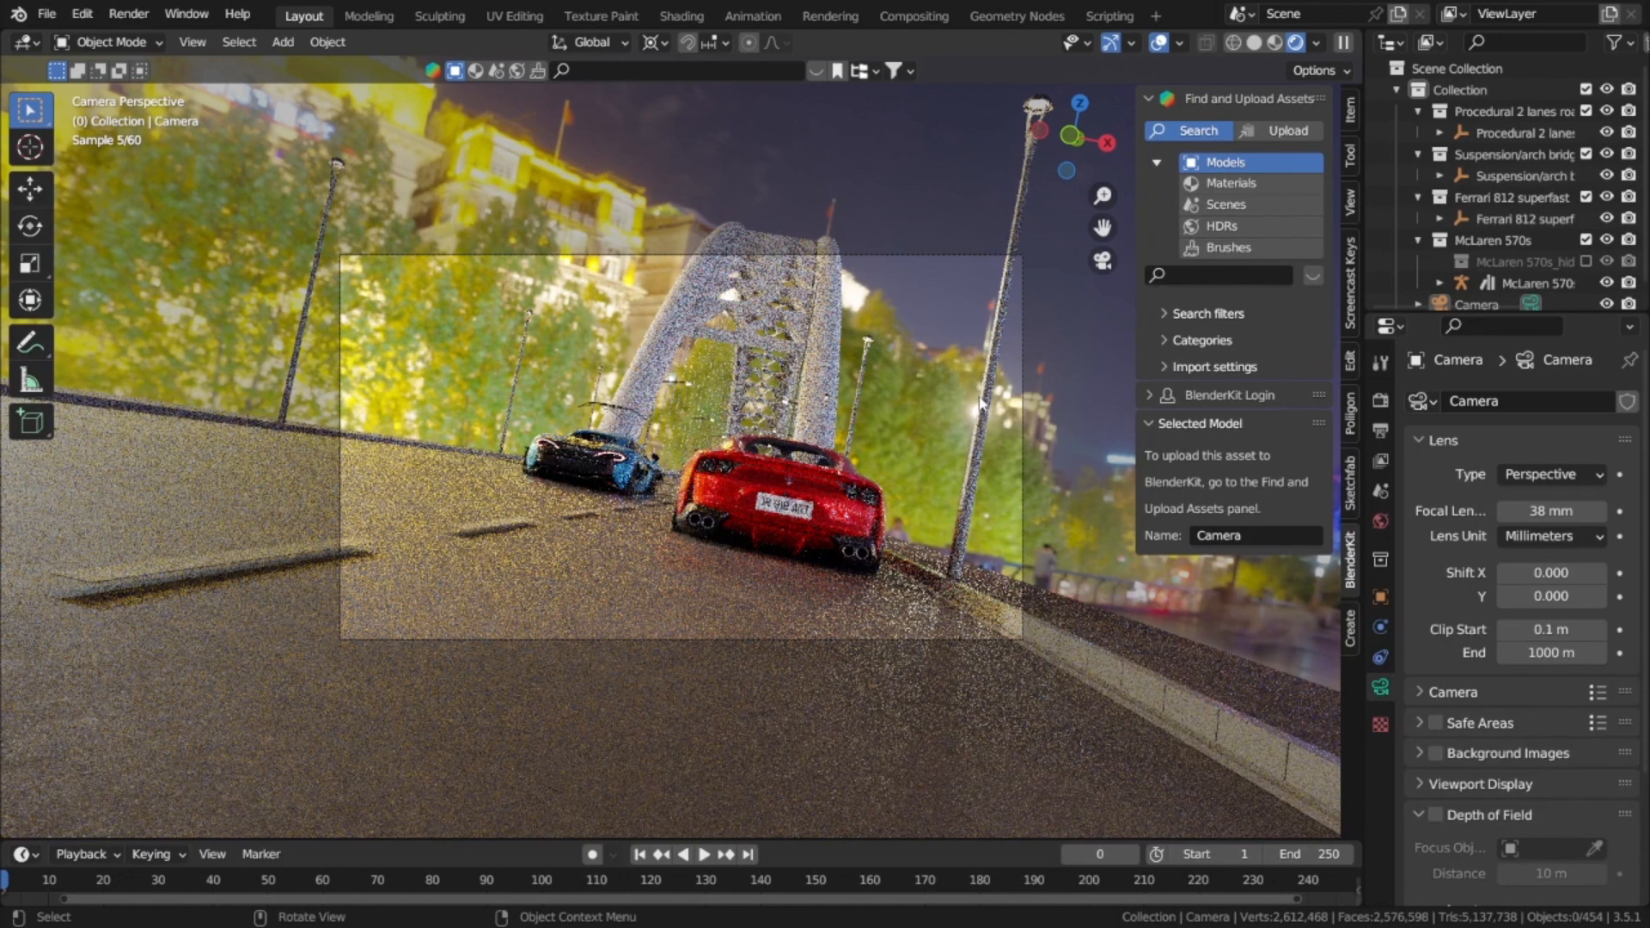
{"action": "key", "text": "a"}
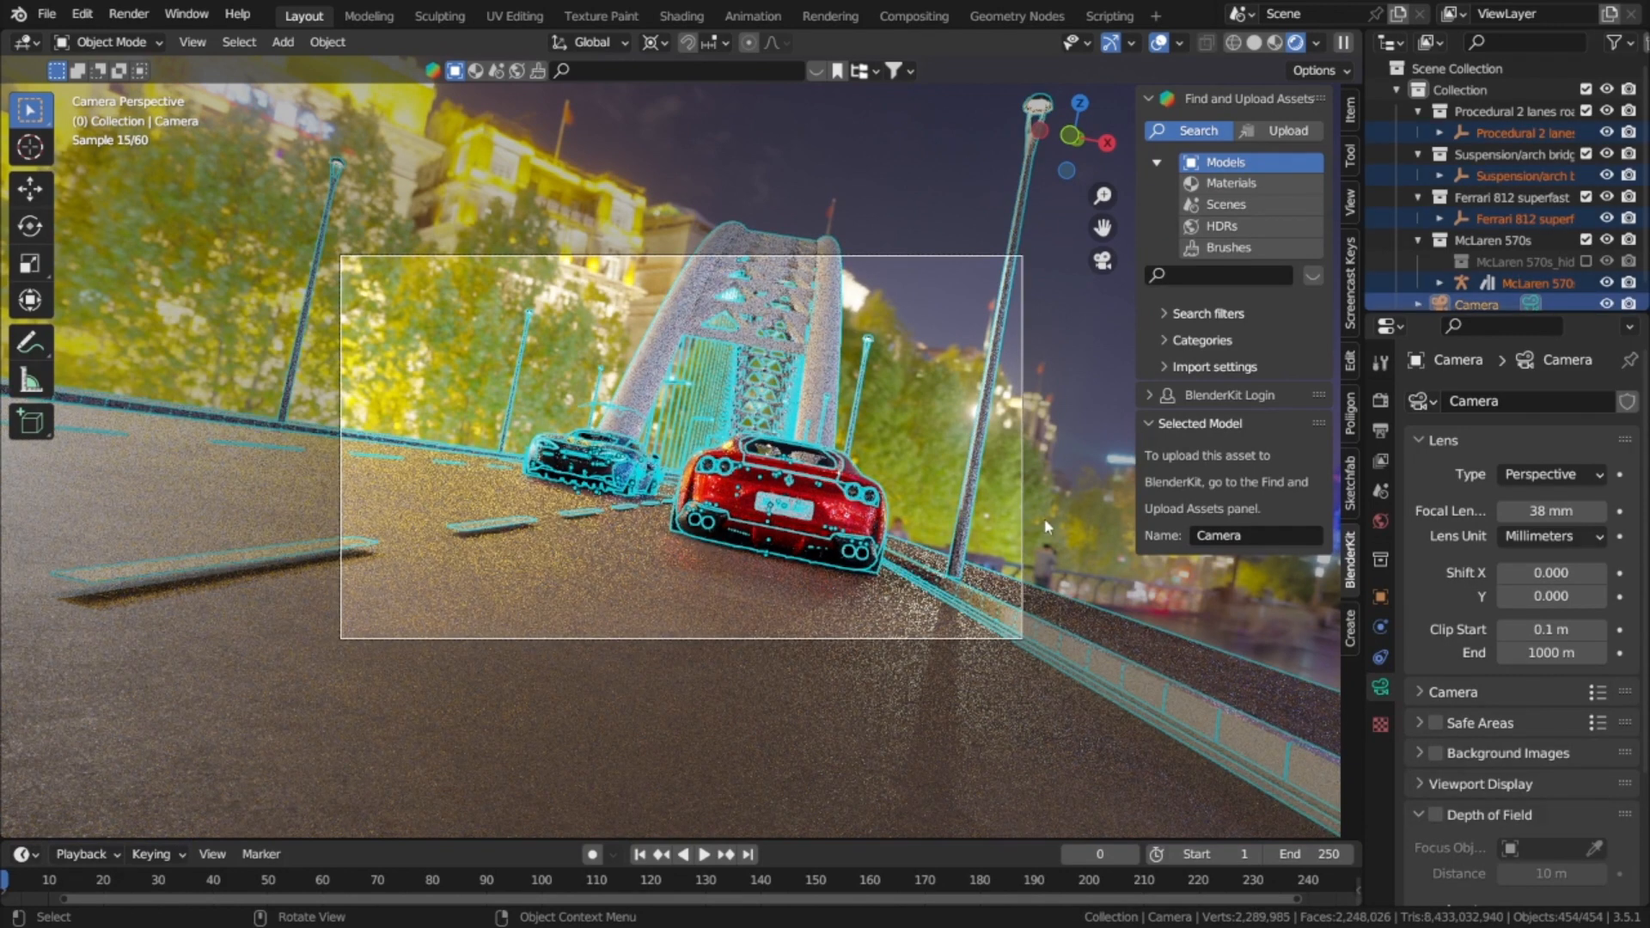
{"action": "type", "text": "rz"}
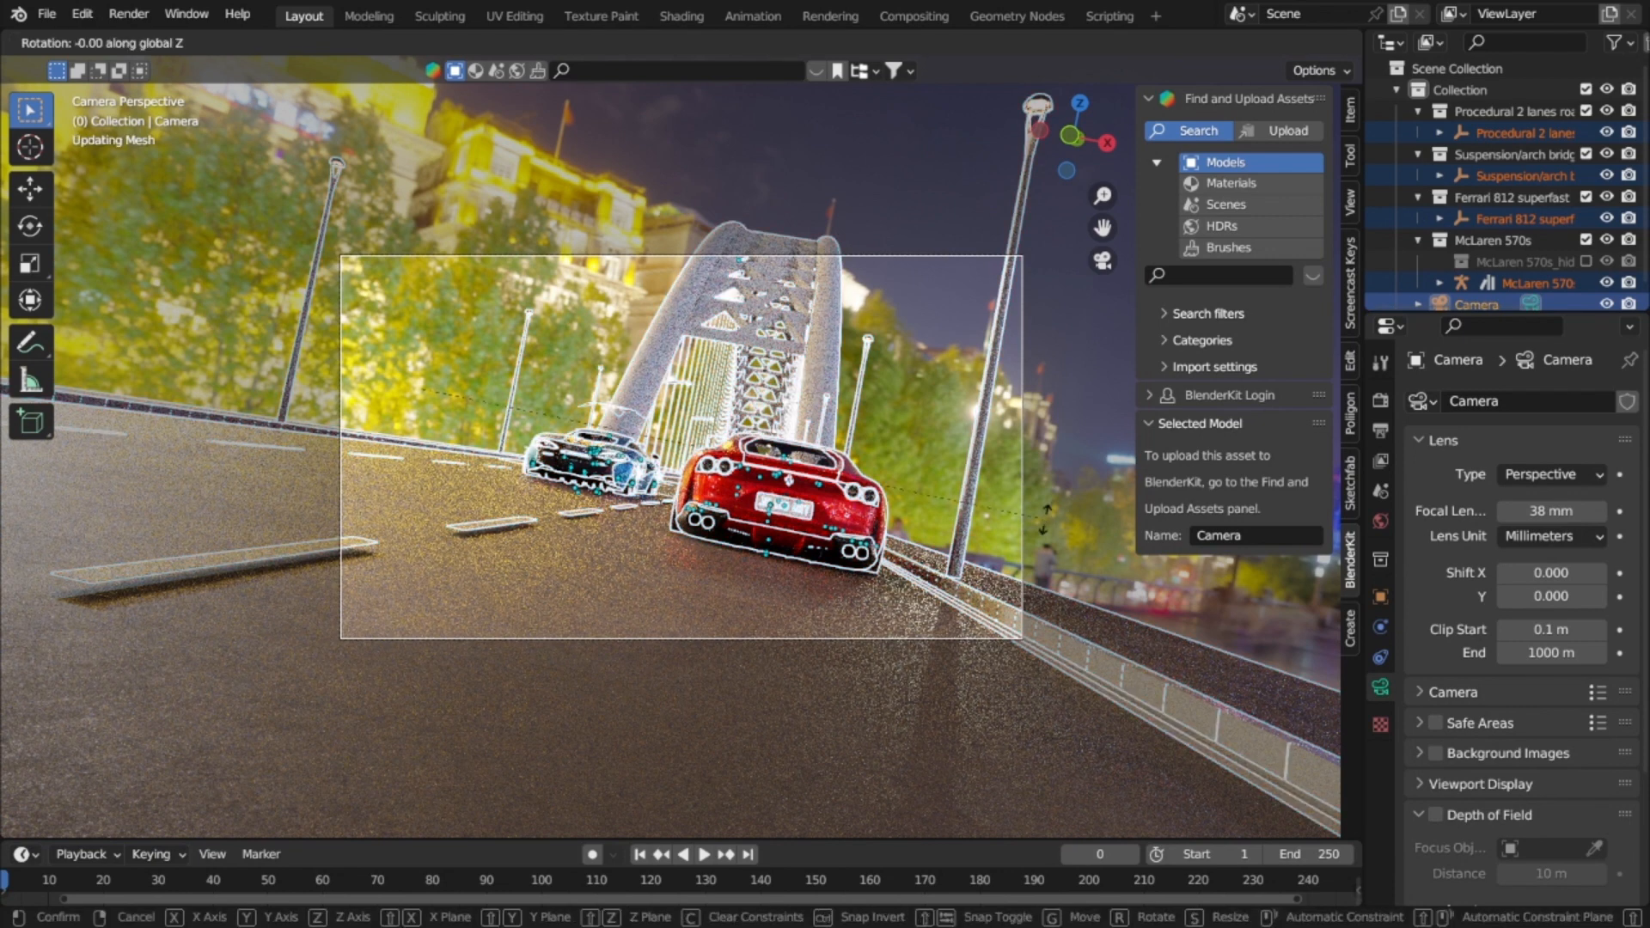
{"action": "type", "text": "180"}
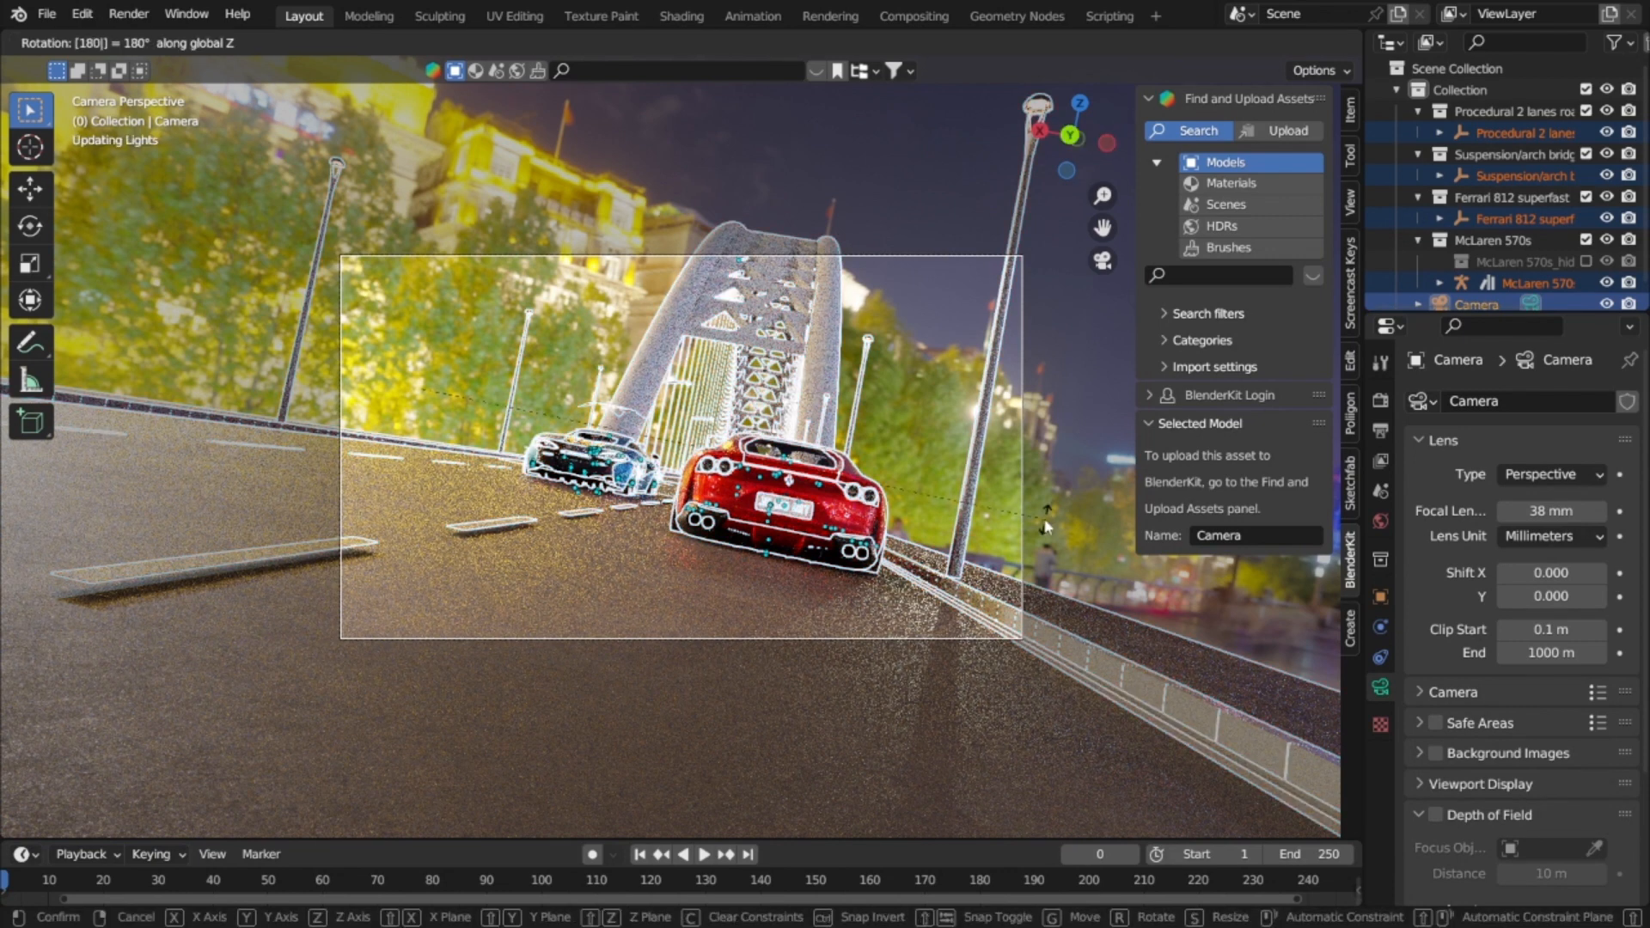
{"action": "key", "text": "Return"}
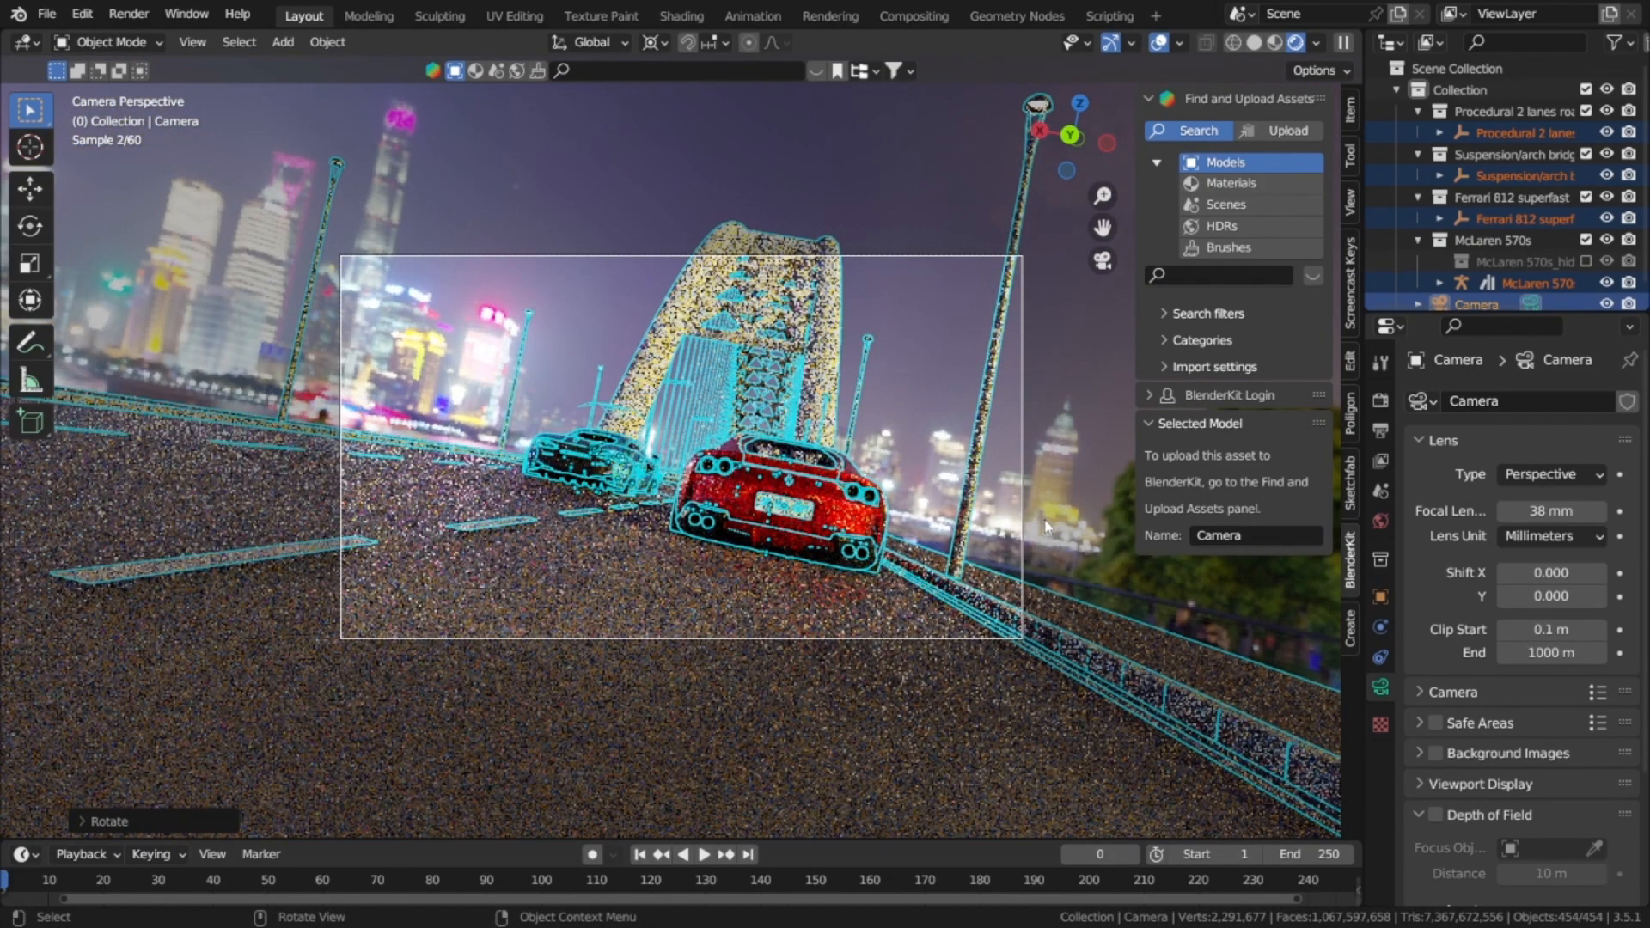
Step: Rotate the whole scene slightly about global Z and about -1° around global X to align it with the HDR skyline
{"action": "key", "text": "r"}
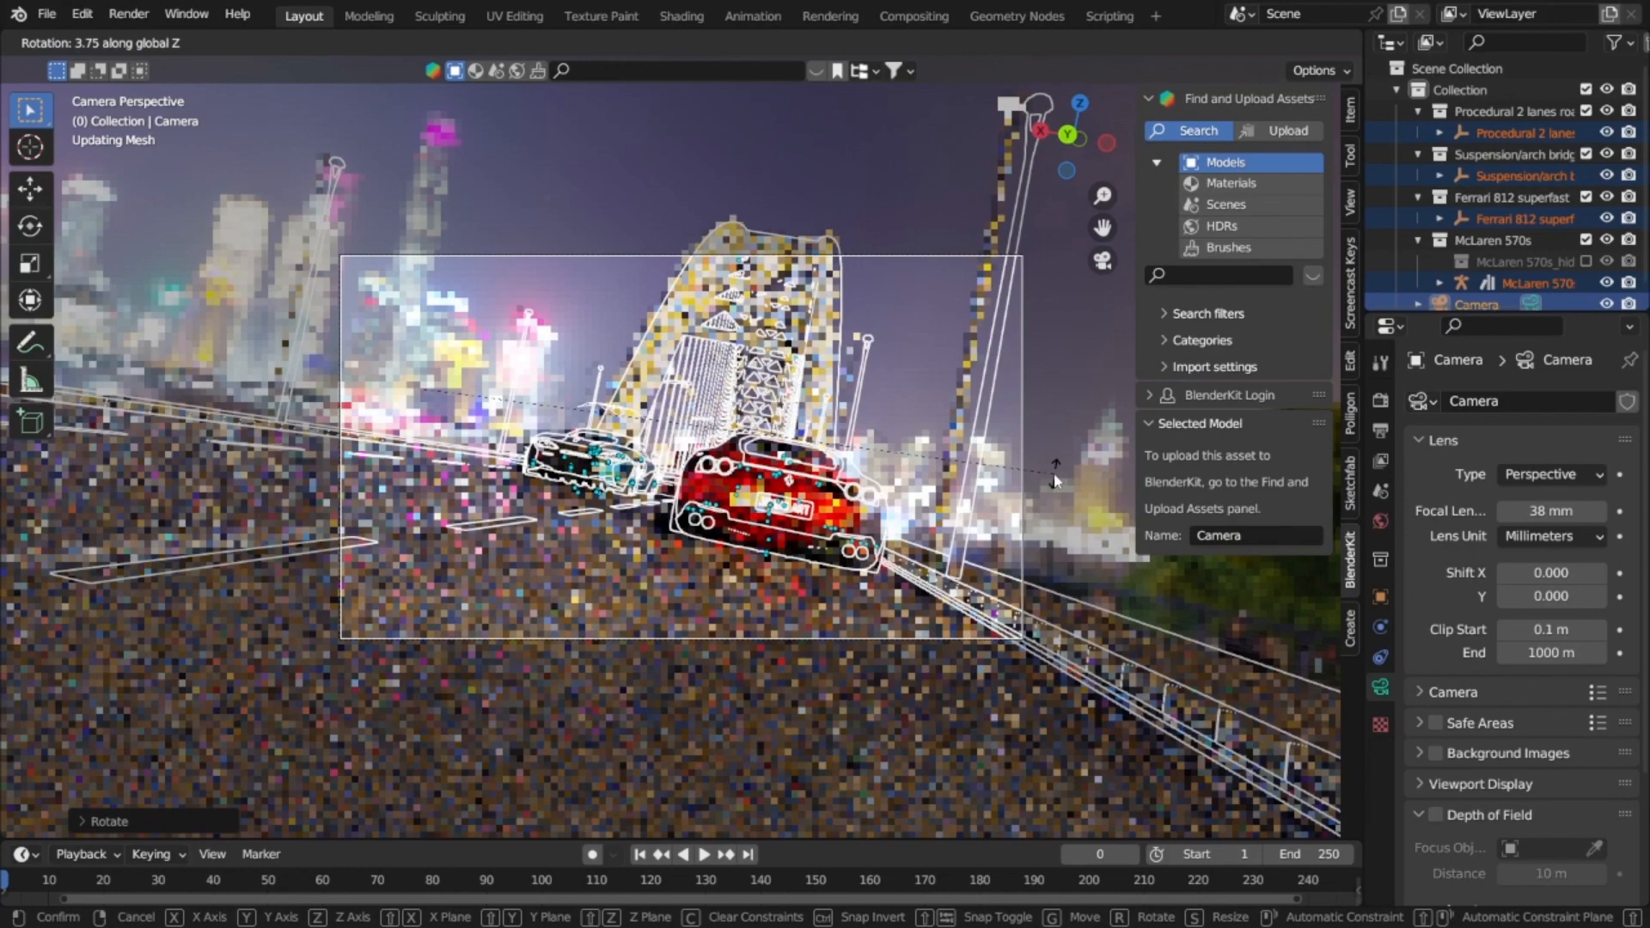
{"action": "key", "text": "x"}
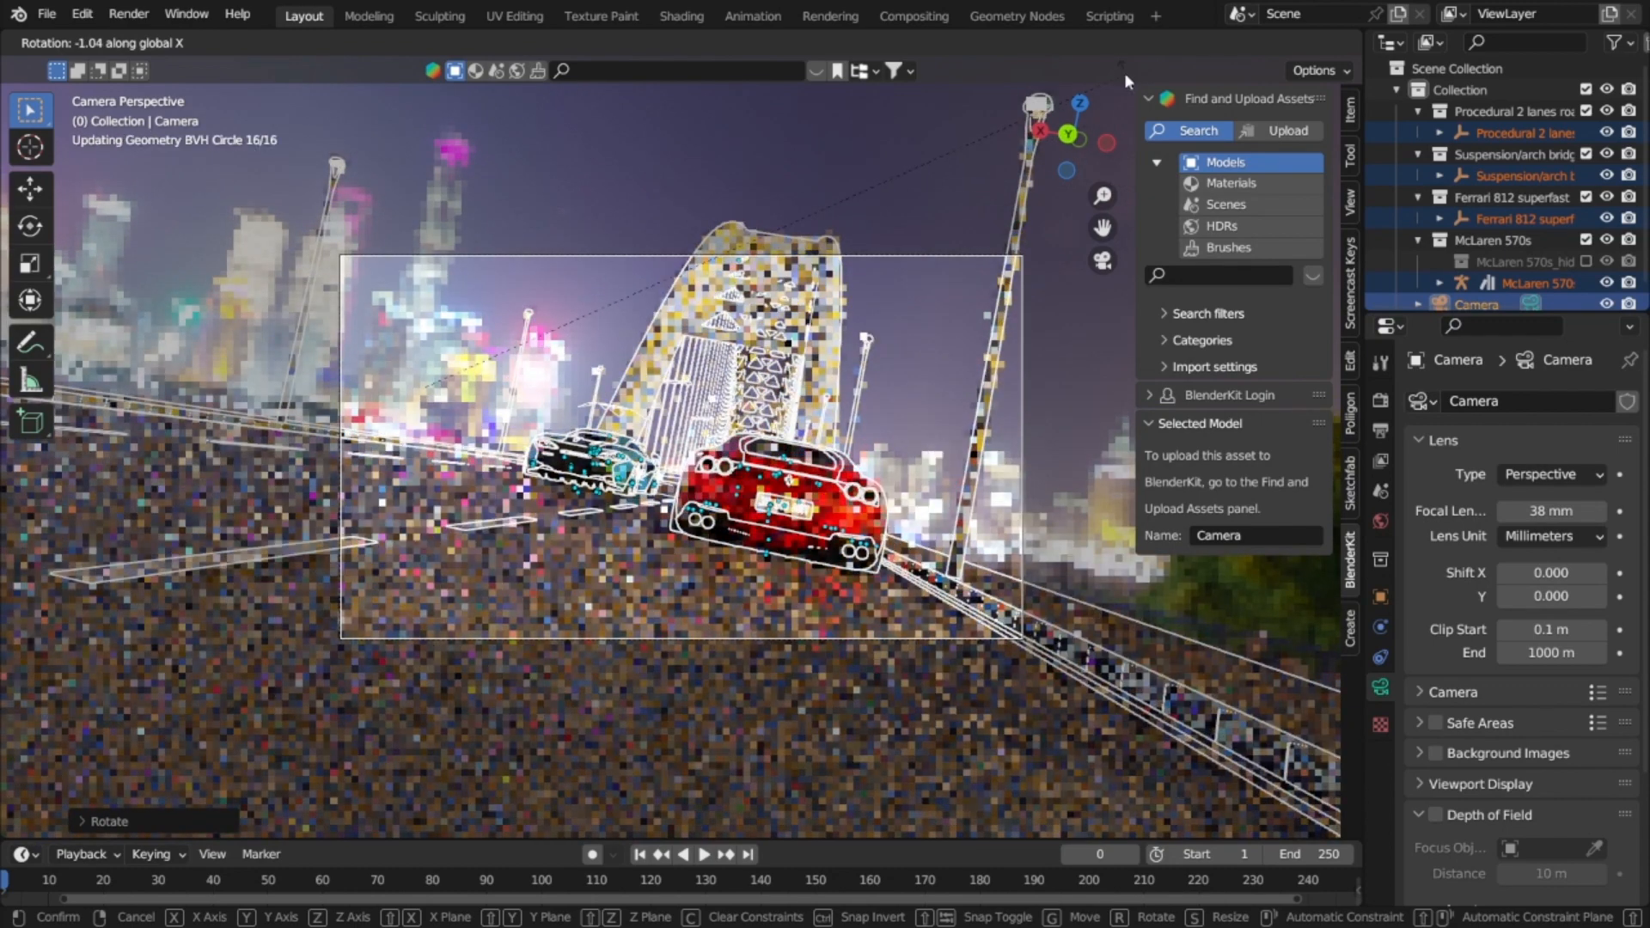
{"action": "left_click", "coordinate": [1124, 72]}
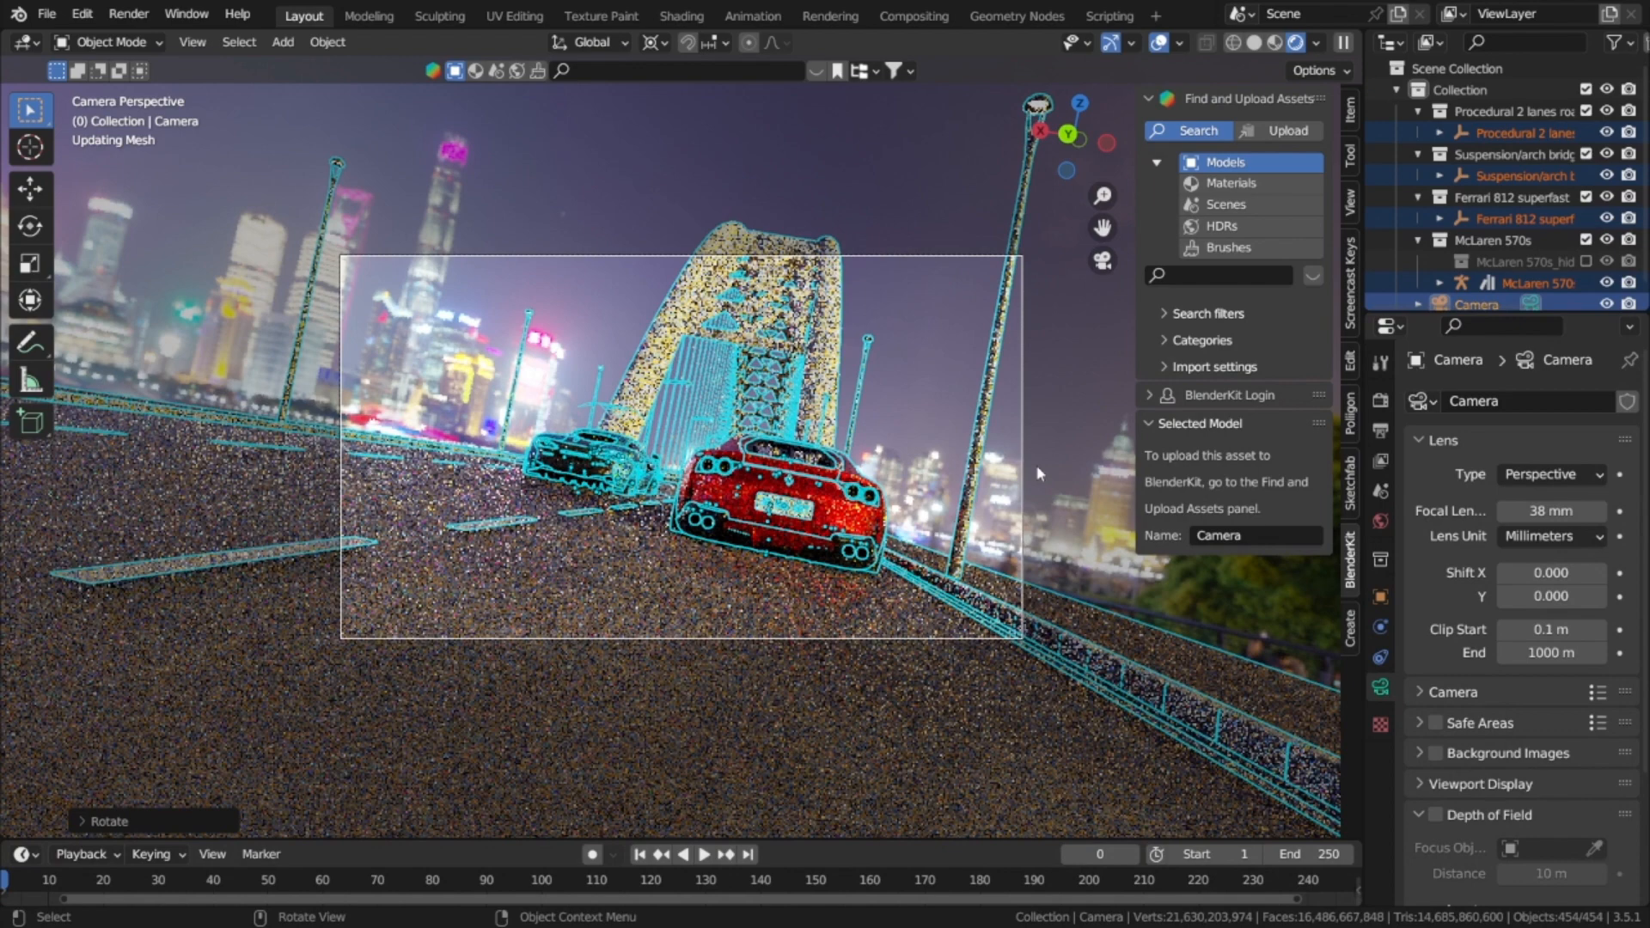
{"action": "key", "text": "r"}
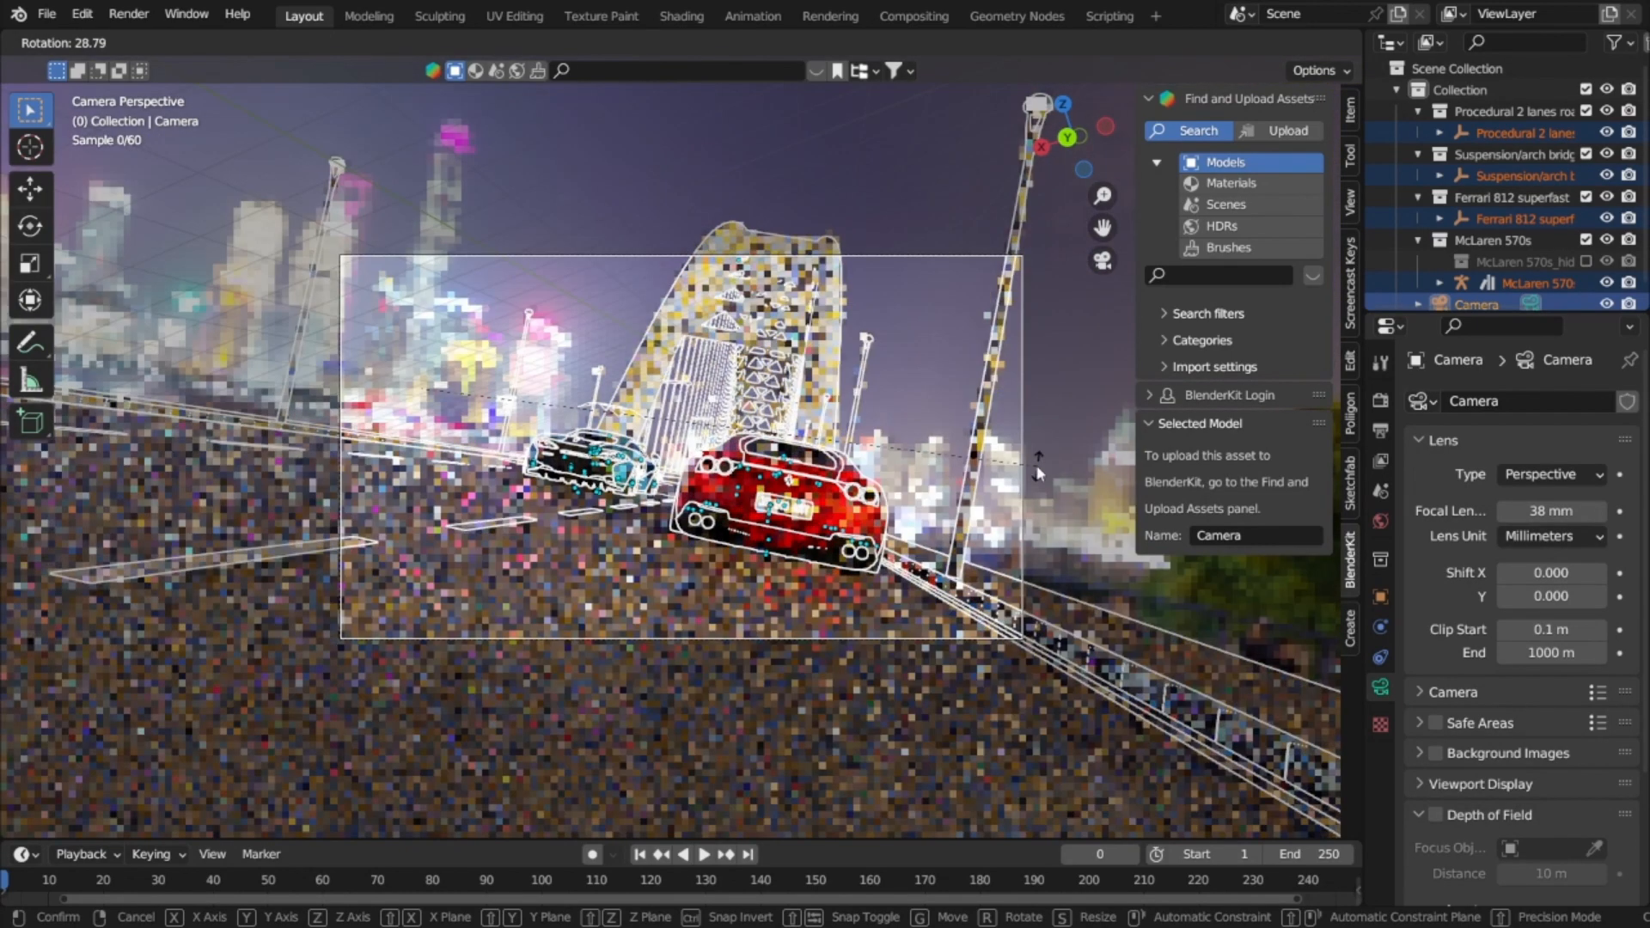
{"action": "left_click", "coordinate": [1038, 471]}
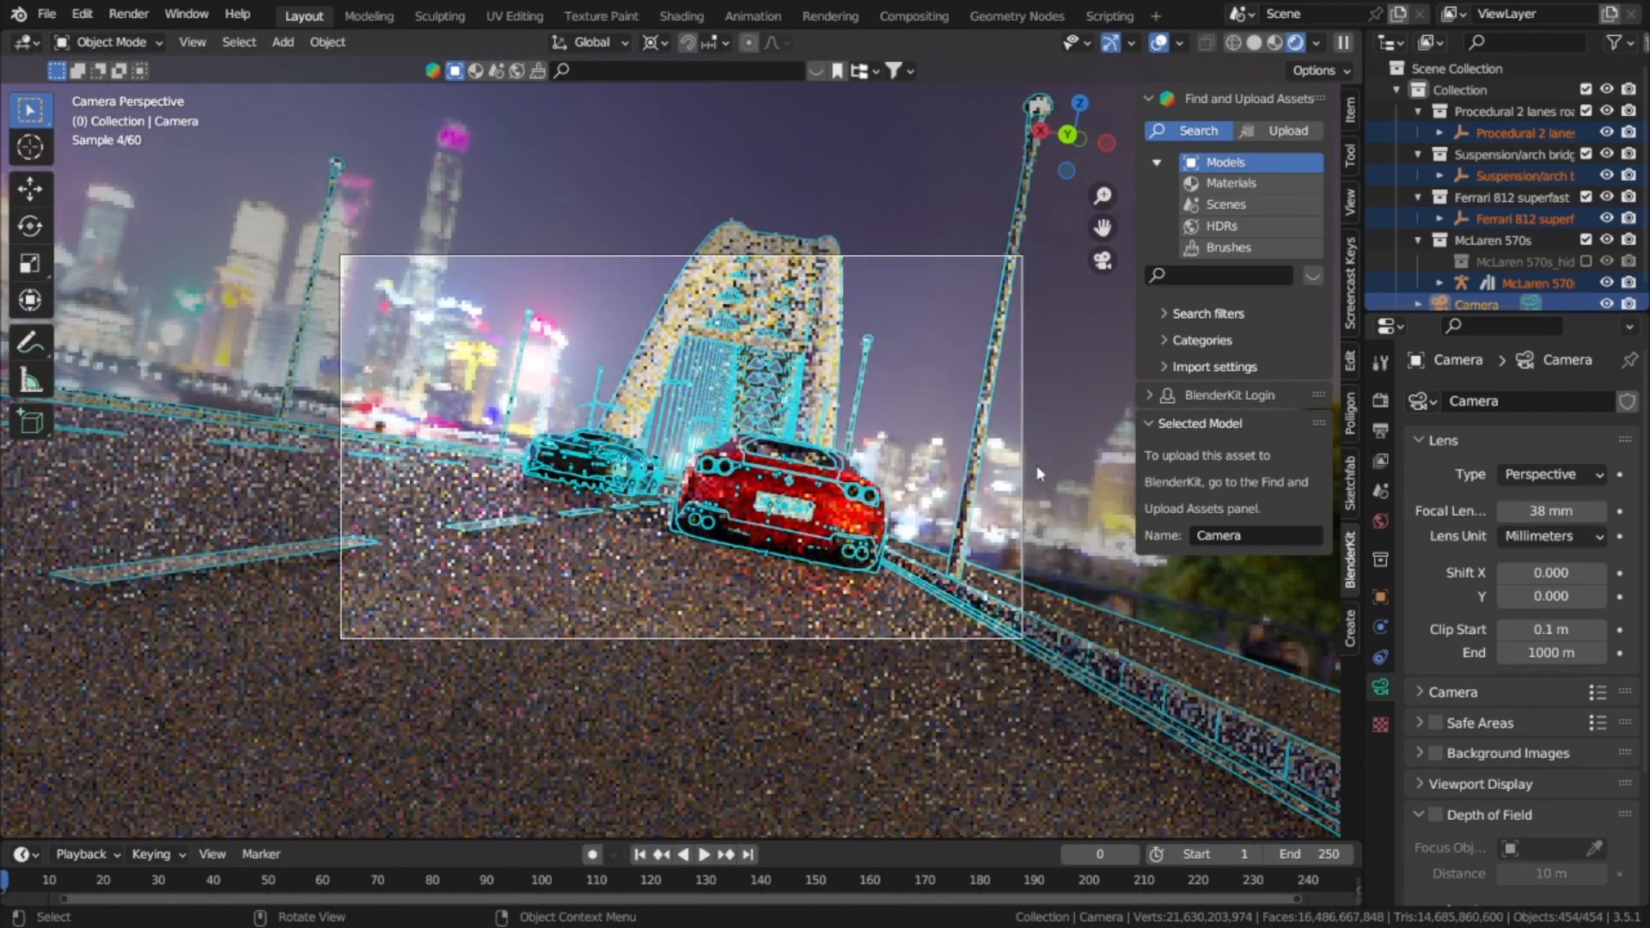
Step: Tilt all scene objects together by about -0.95° around the global X axis to adjust the backdrop's horizon
{"action": "key", "text": "r"}
{"action": "key", "text": "x"}
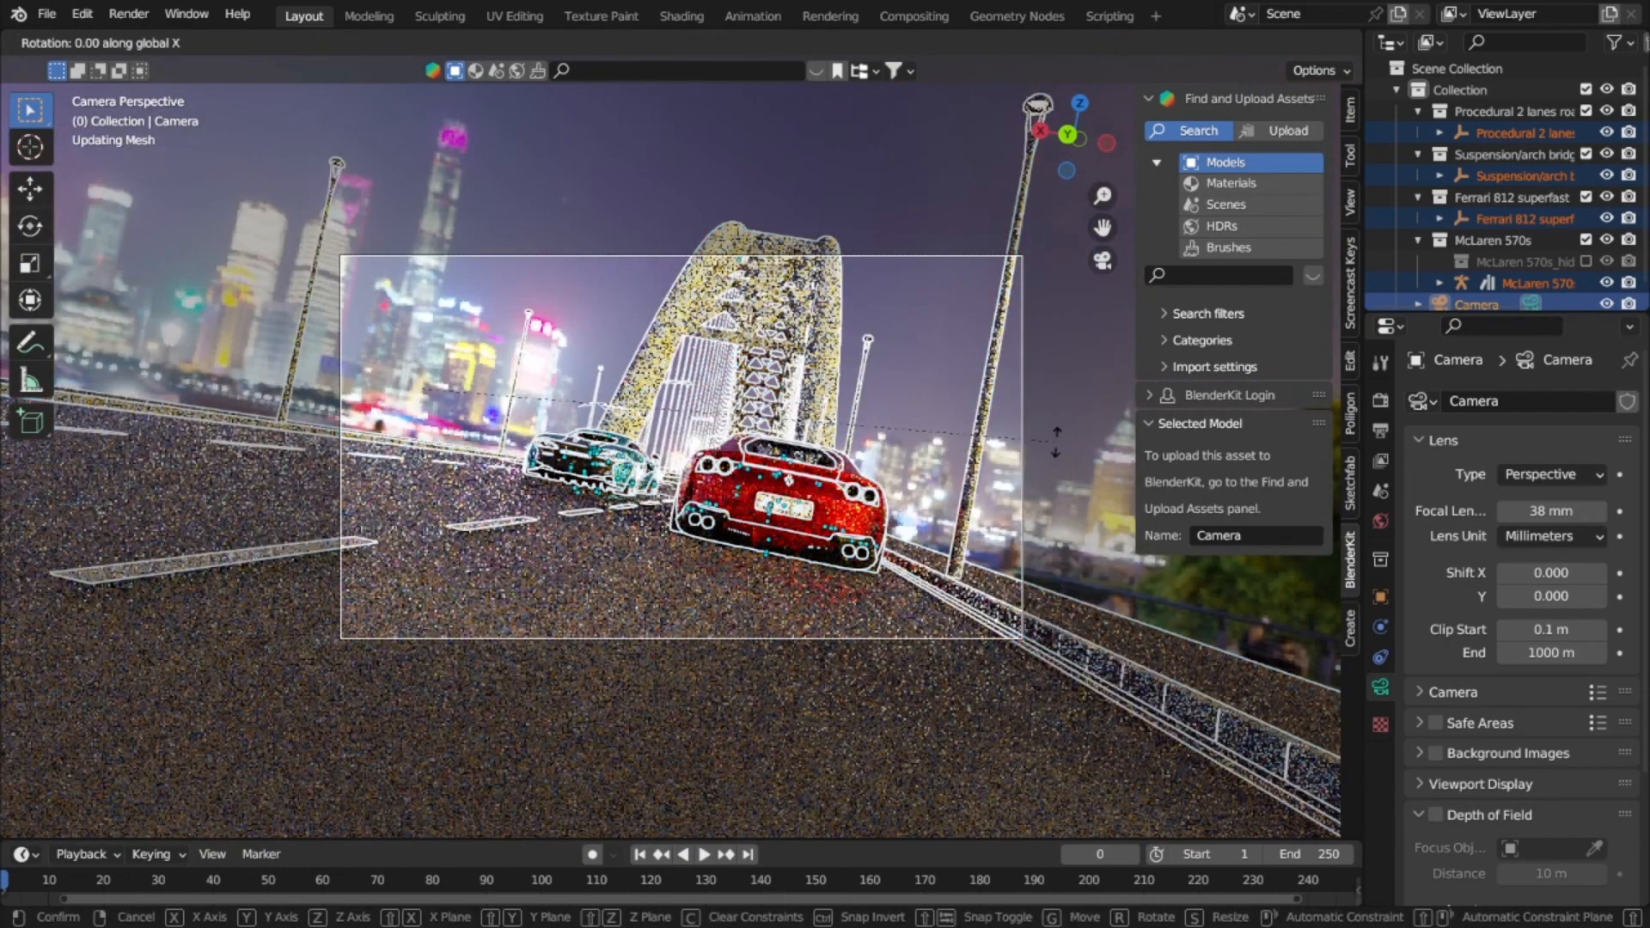
{"action": "mouse_move", "coordinate": [1063, 424]}
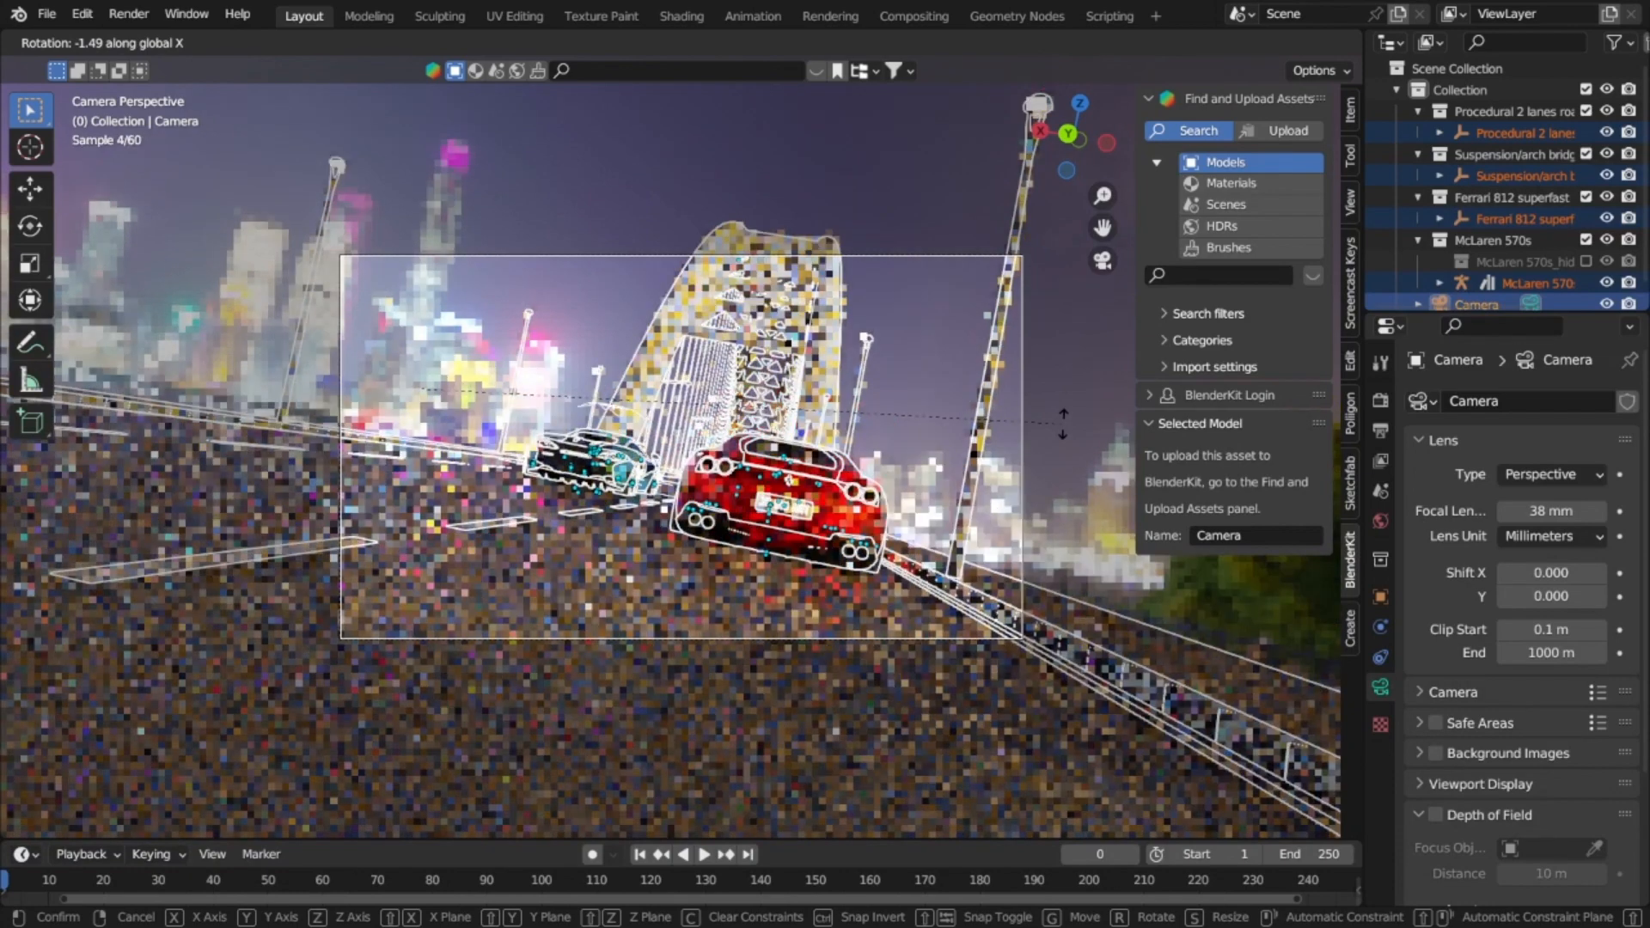
{"action": "mouse_move", "coordinate": [1089, 396]}
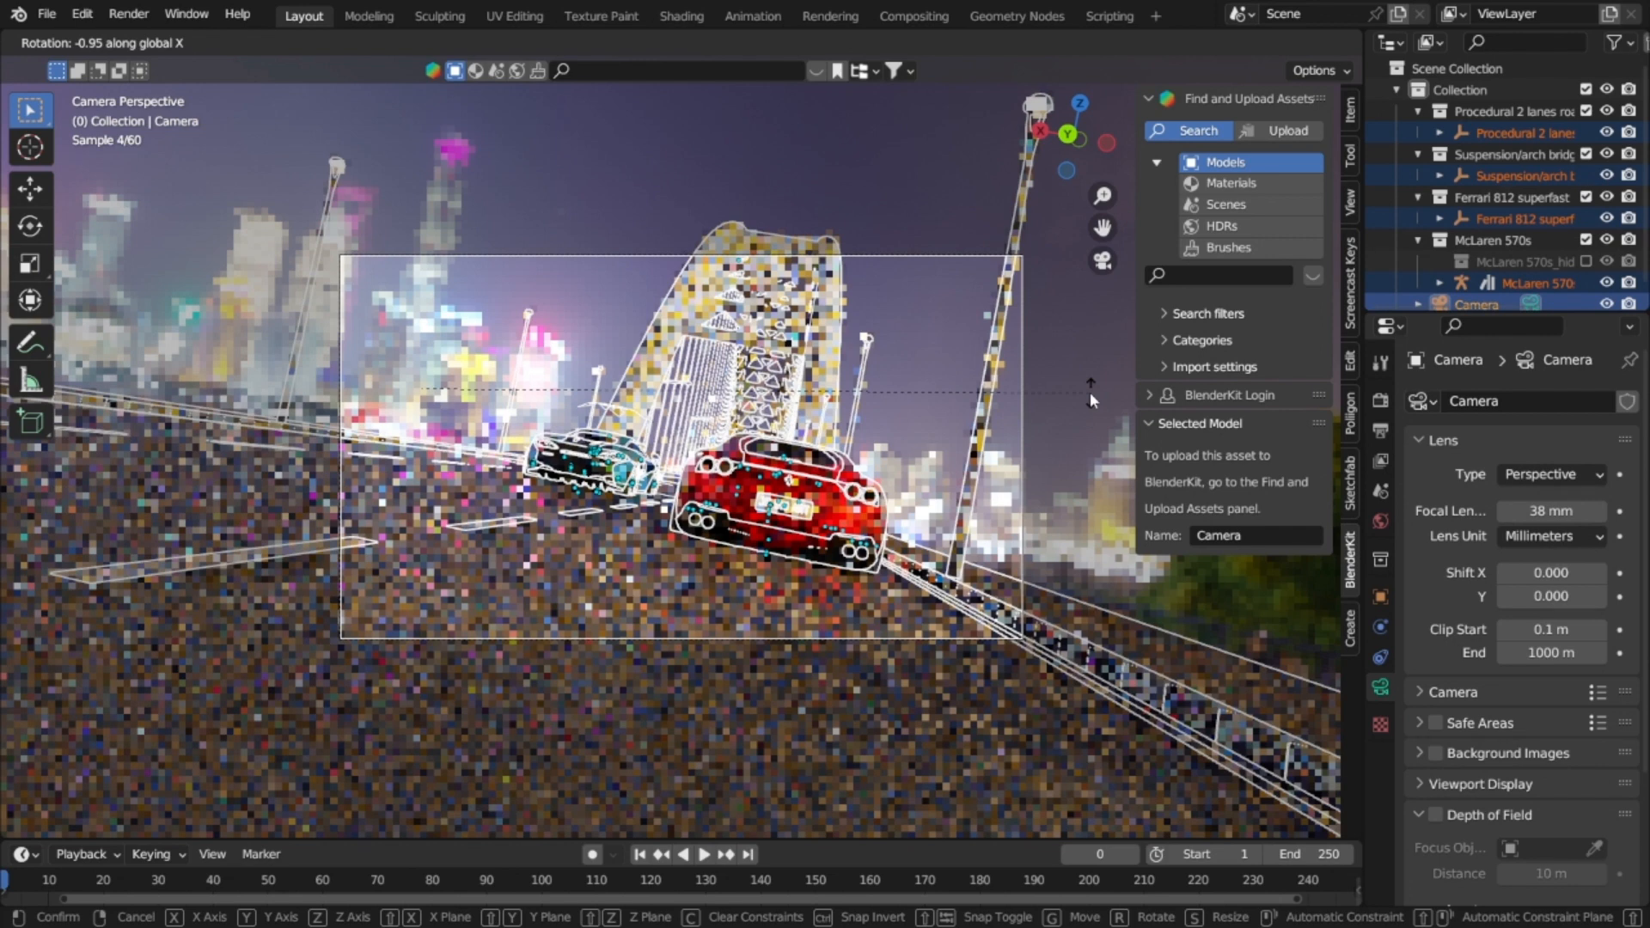
{"action": "left_click", "coordinate": [1090, 391]}
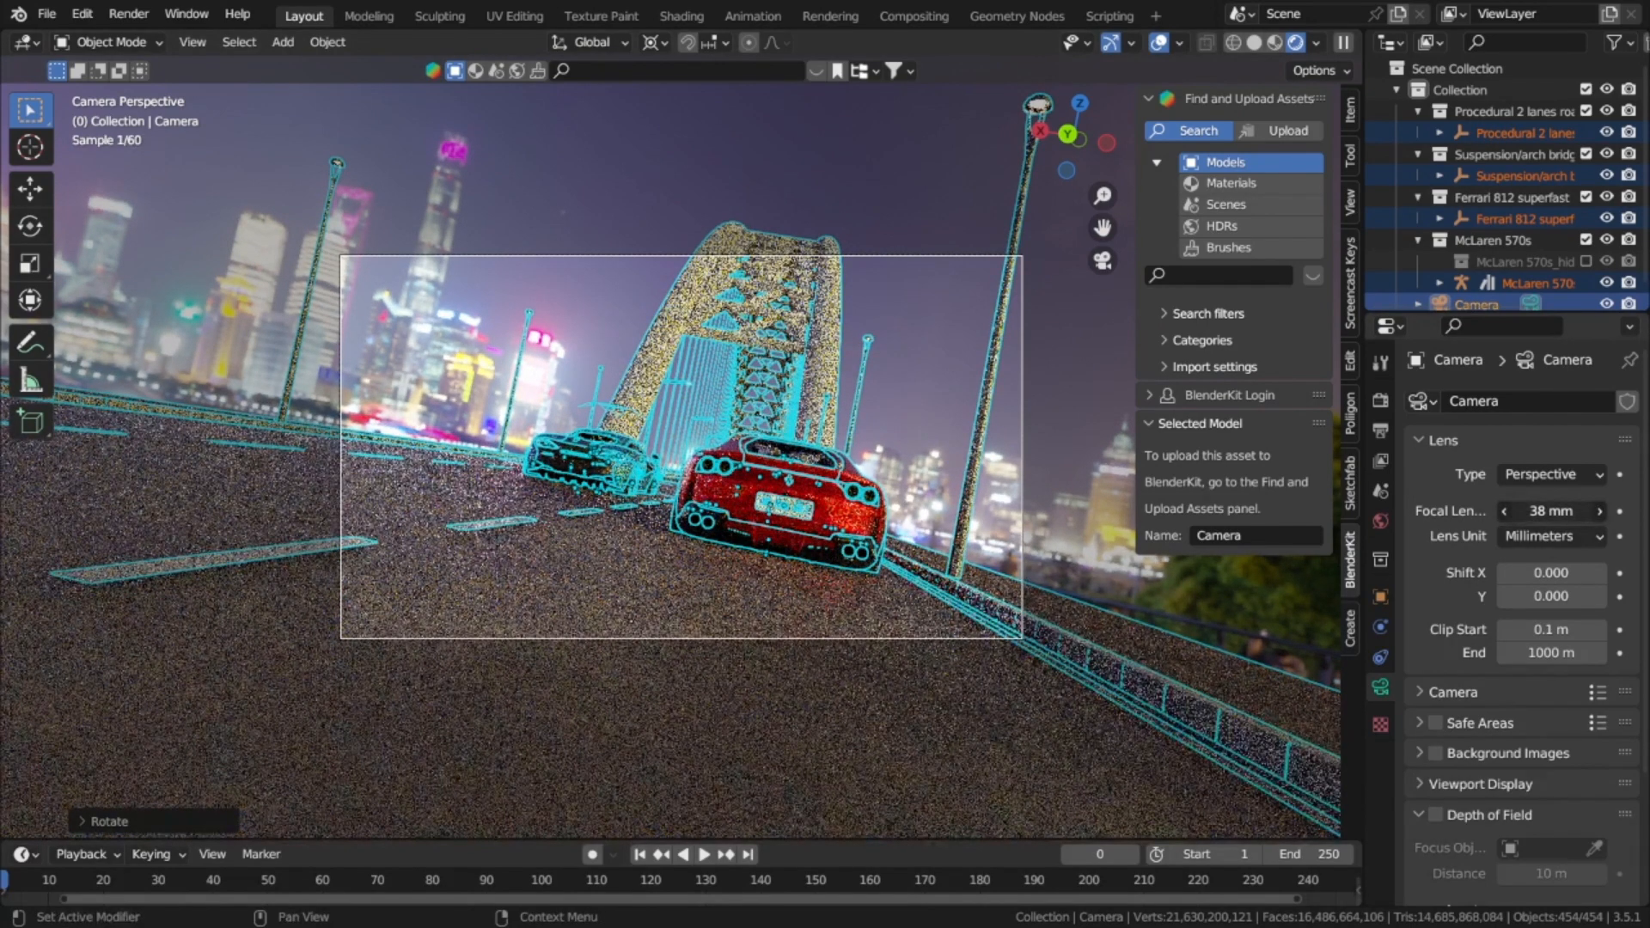
Step: Set the camera's focal length to 40 mm
{"action": "left_click", "coordinate": [1549, 511]}
{"action": "type", "text": "38"}
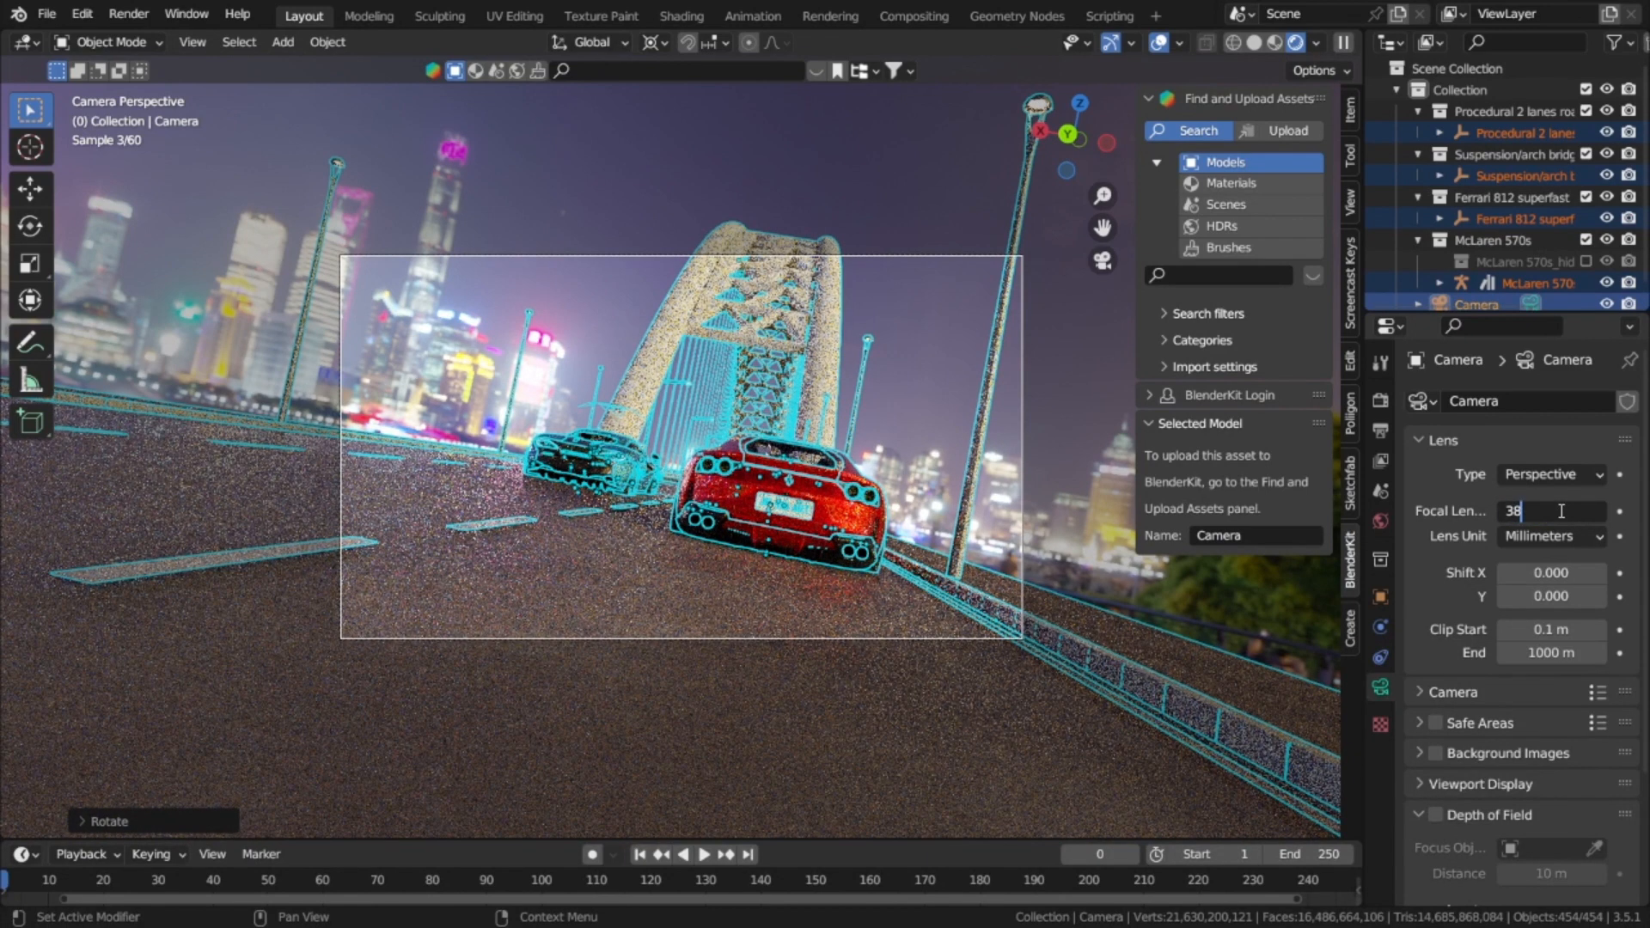
{"action": "key", "text": "BackSpace"}
{"action": "key", "text": "BackSpace"}
{"action": "type", "text": "40"}
{"action": "key", "text": "Return"}
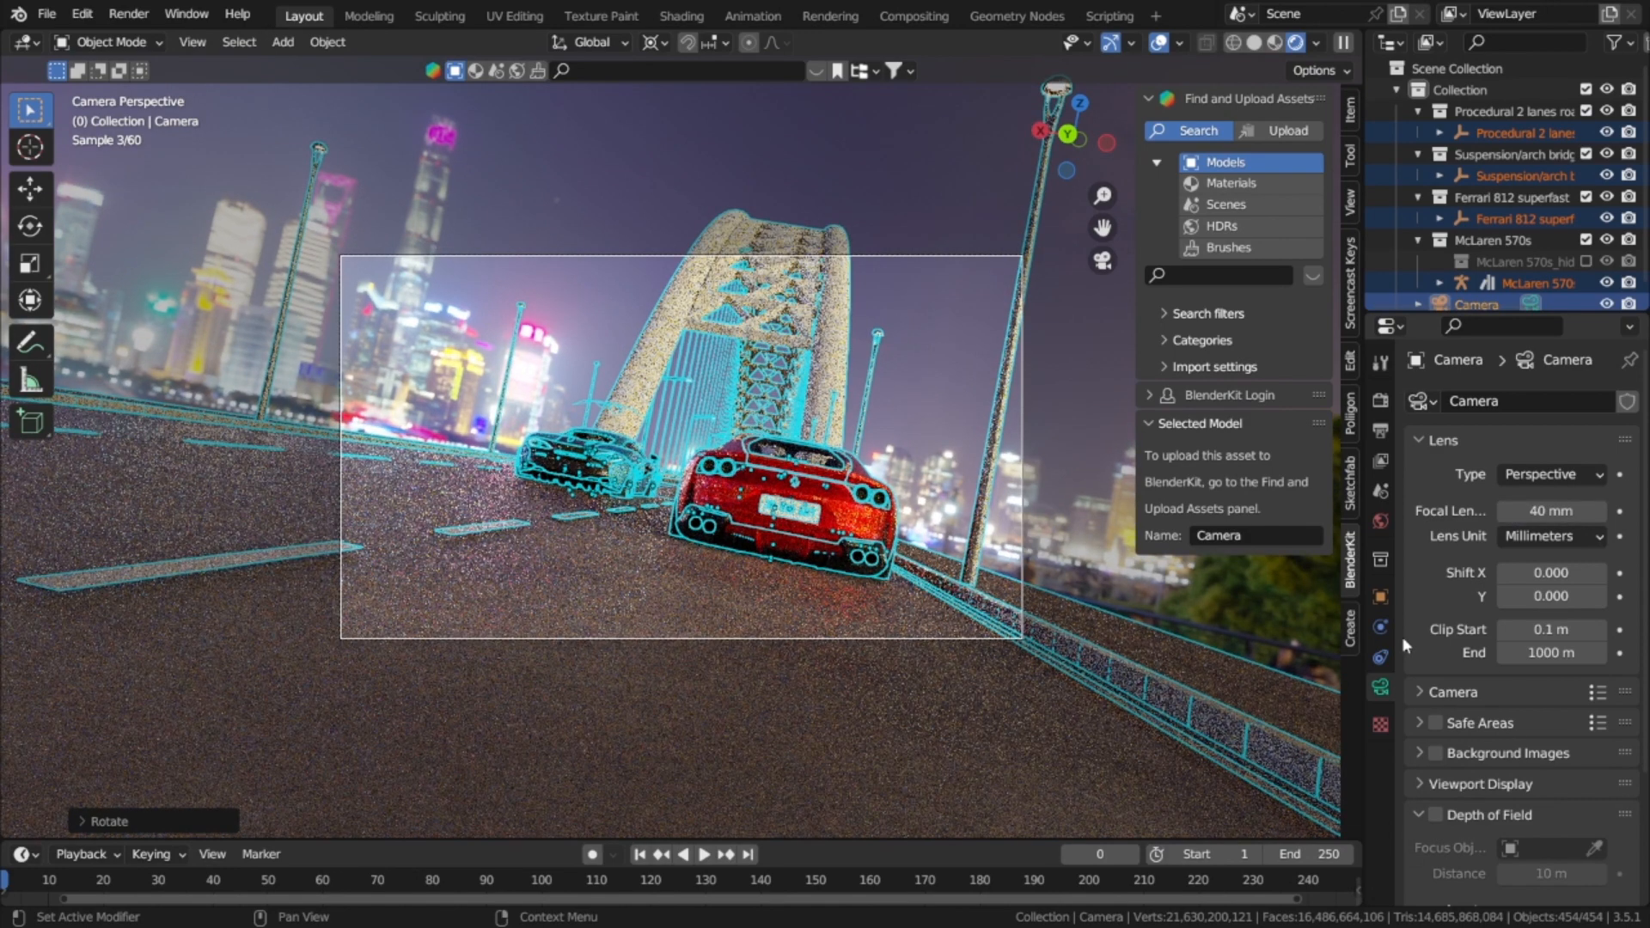
Step: Try a strength of 0.5 for the Shanghai Bund world background
{"action": "left_click", "coordinate": [1380, 520]}
{"action": "left_click", "coordinate": [1562, 574]}
{"action": "key", "text": "BackSpace"}
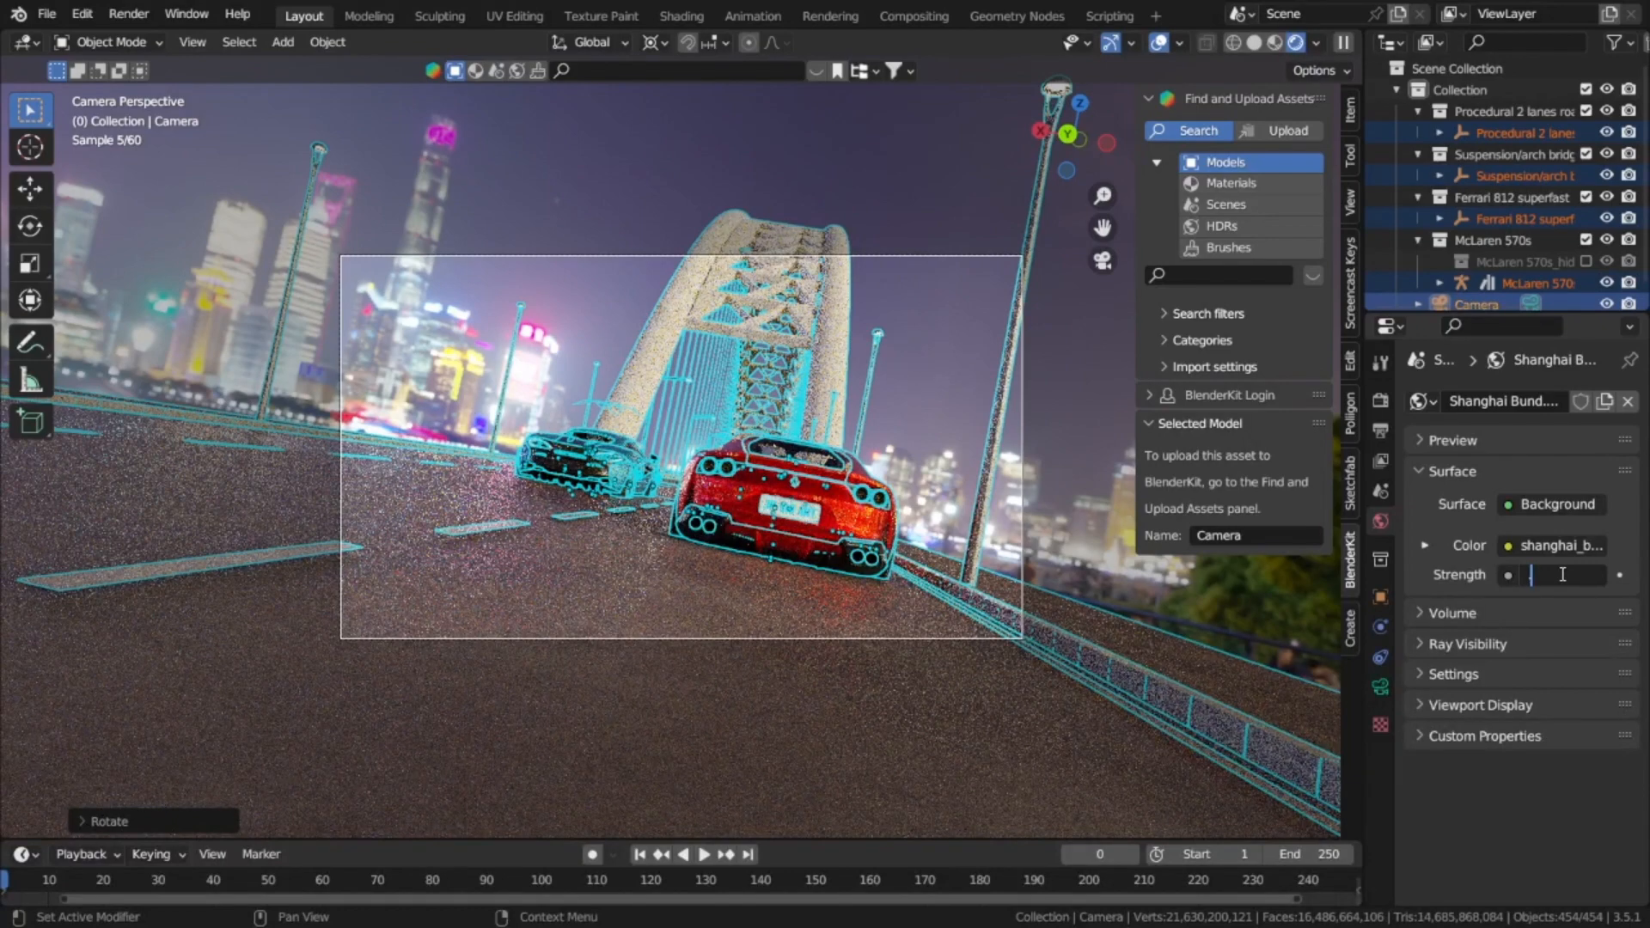
{"action": "type", "text": "0.5"}
{"action": "key", "text": "Return"}
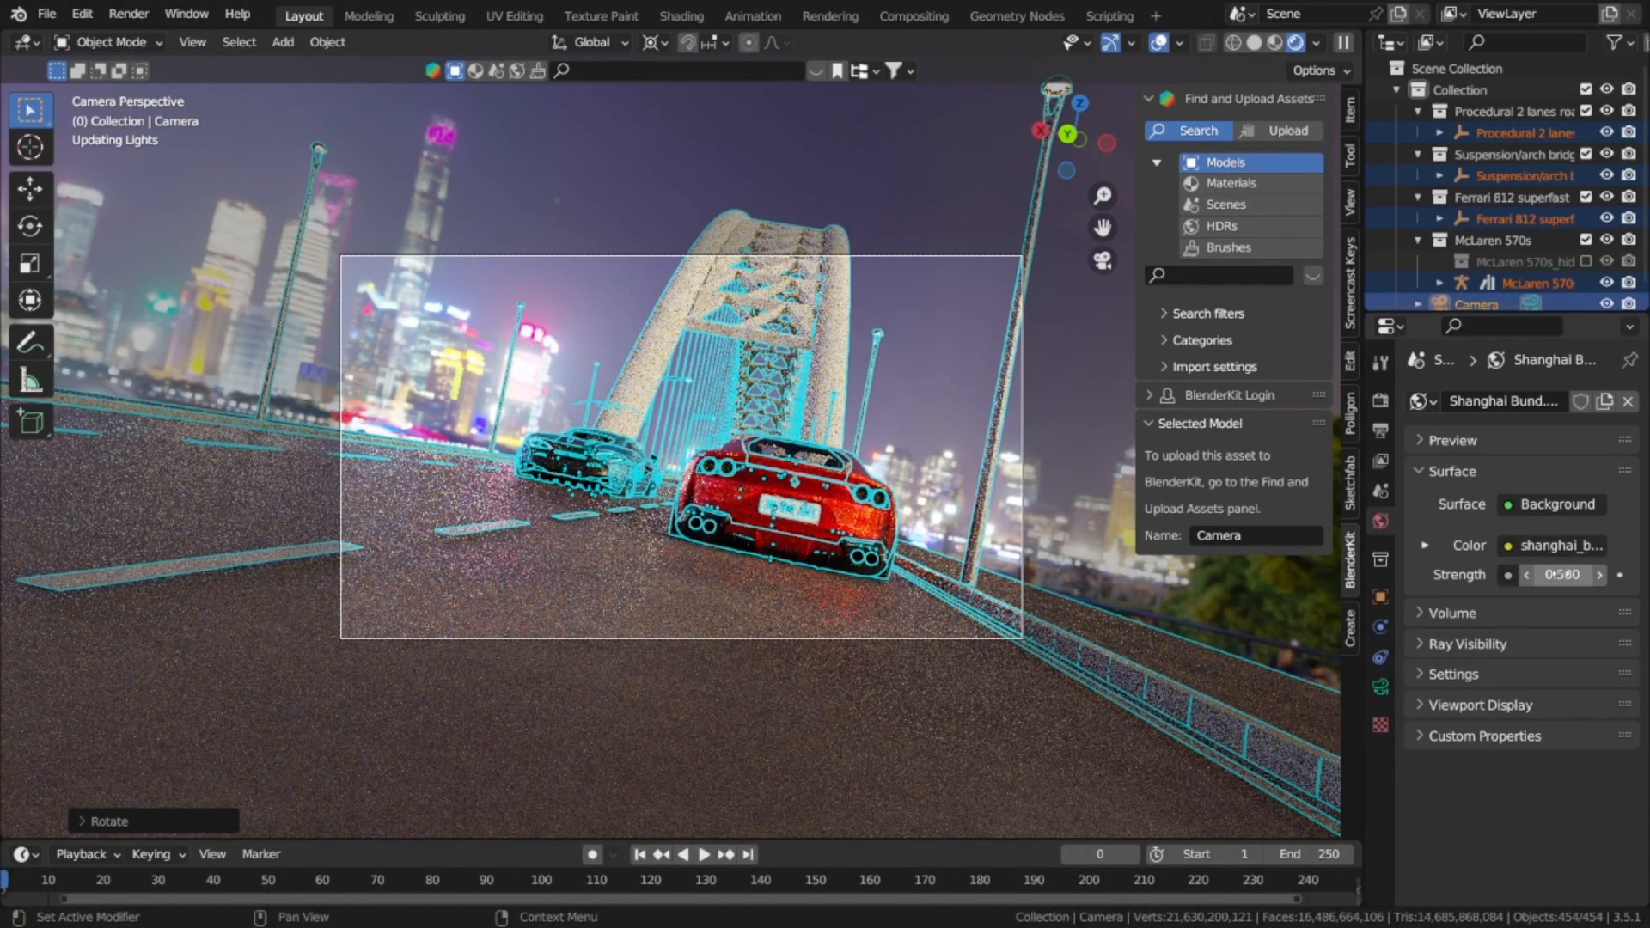
{"action": "left_click", "coordinate": [1562, 574]}
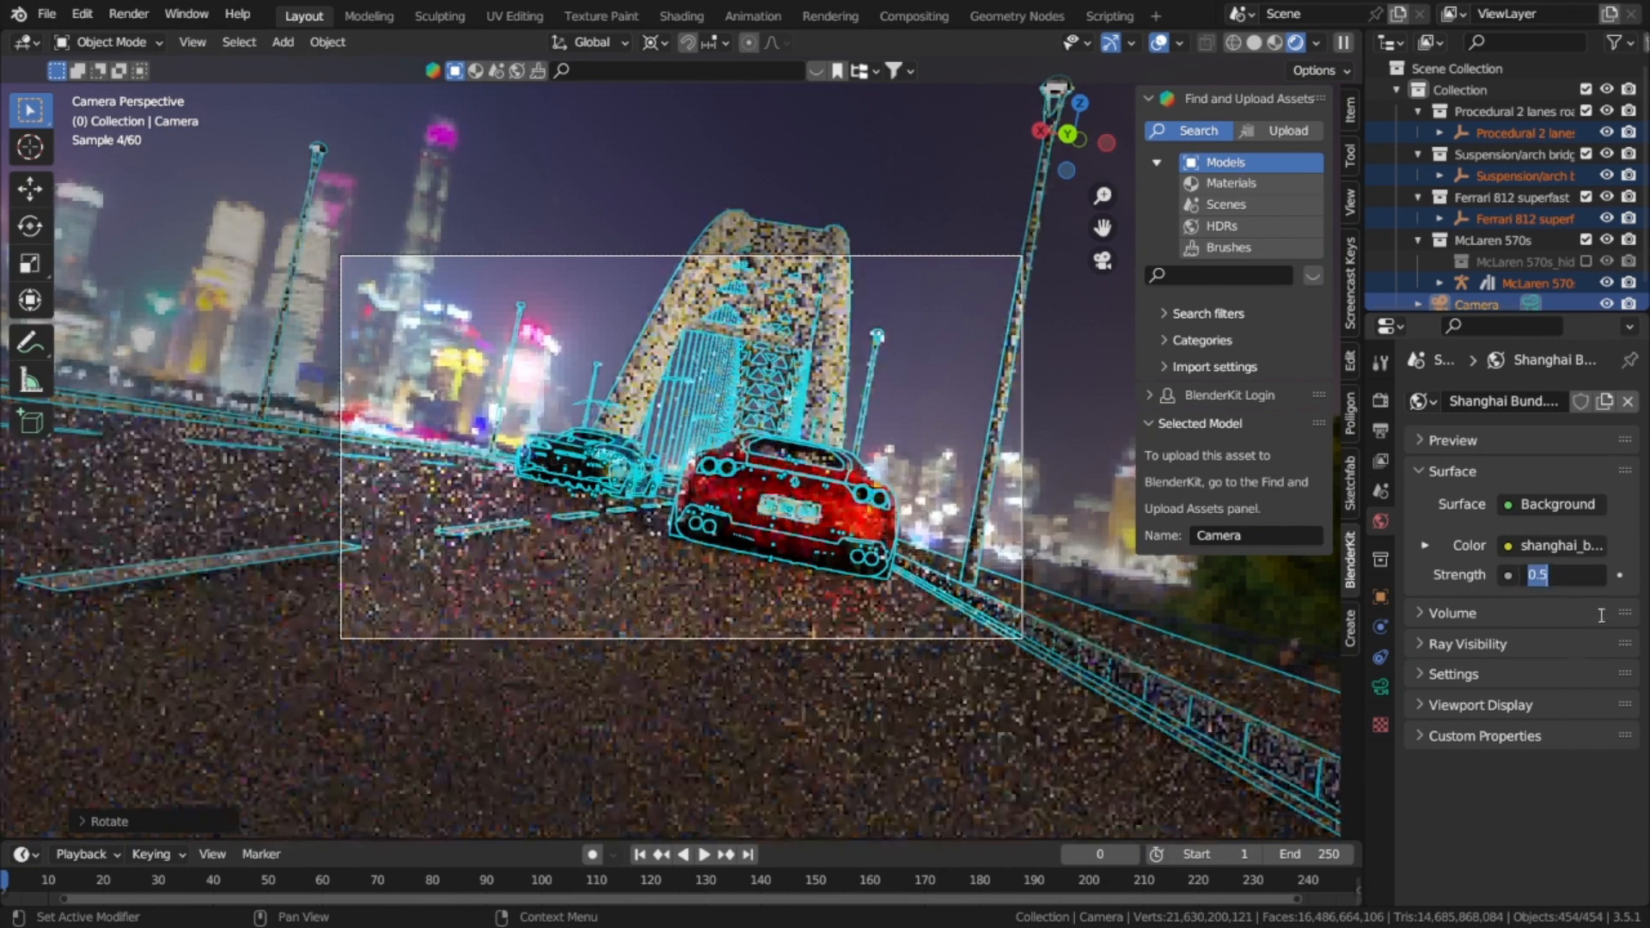
{"action": "key", "text": "Return"}
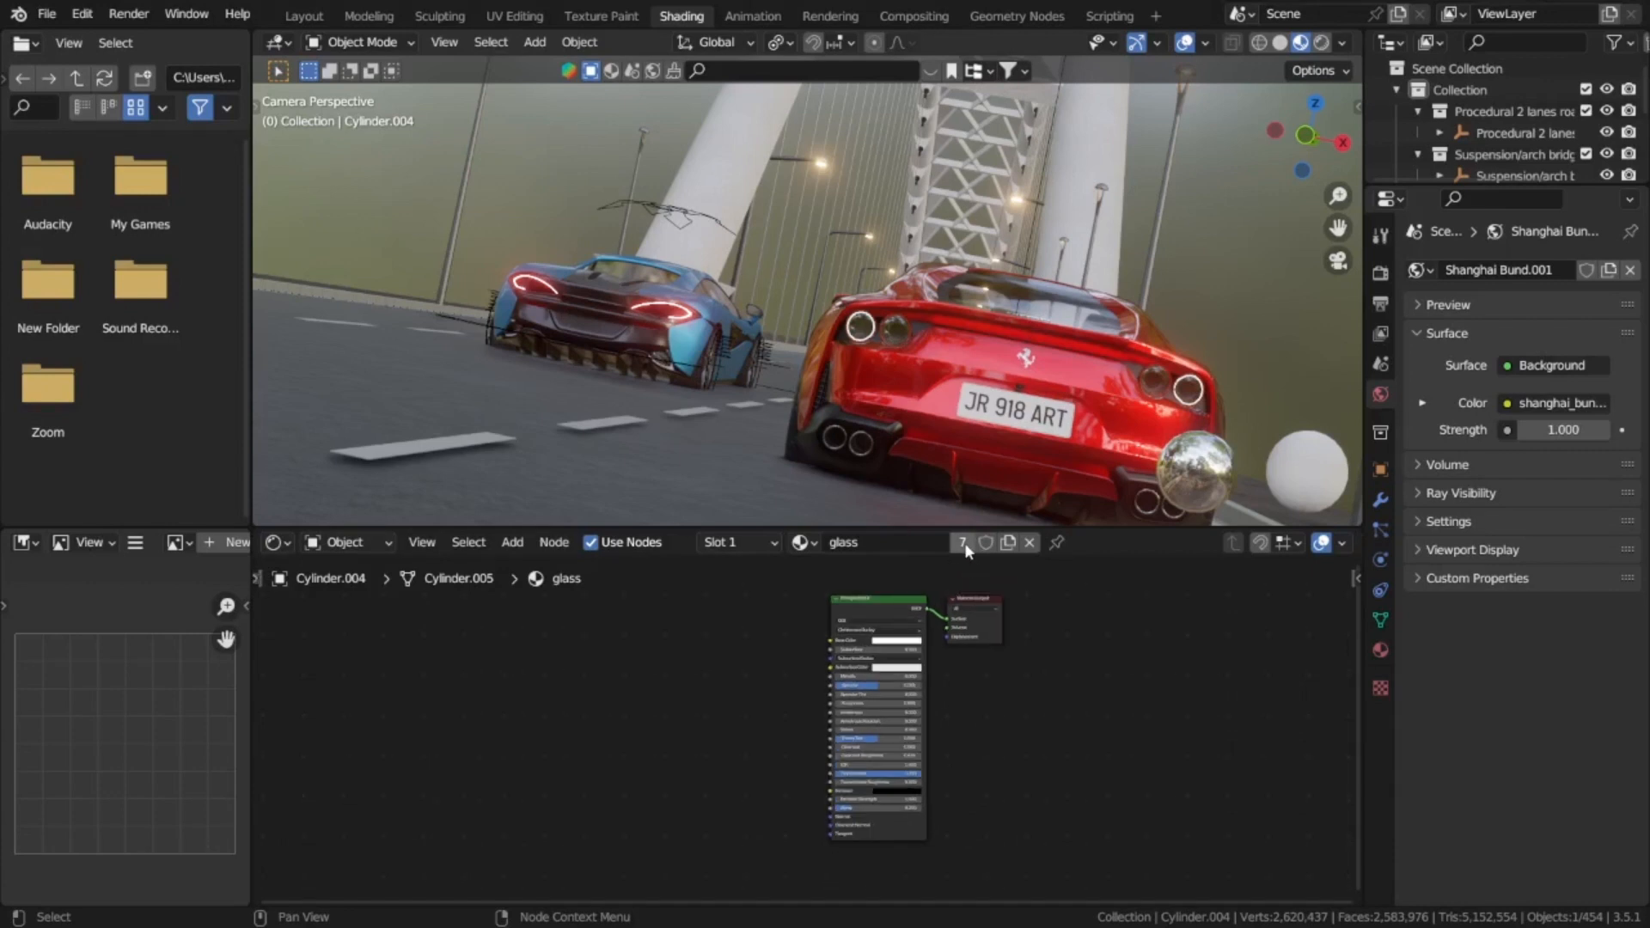
Step: Make the Ferrari tail light's glass material a single-user copy and add a Bump node beside its Principled BSDF
{"action": "left_click", "coordinate": [963, 543]}
{"action": "scroll", "coordinate": [795, 622], "scroll_direction": "up", "scroll_amount": 2}
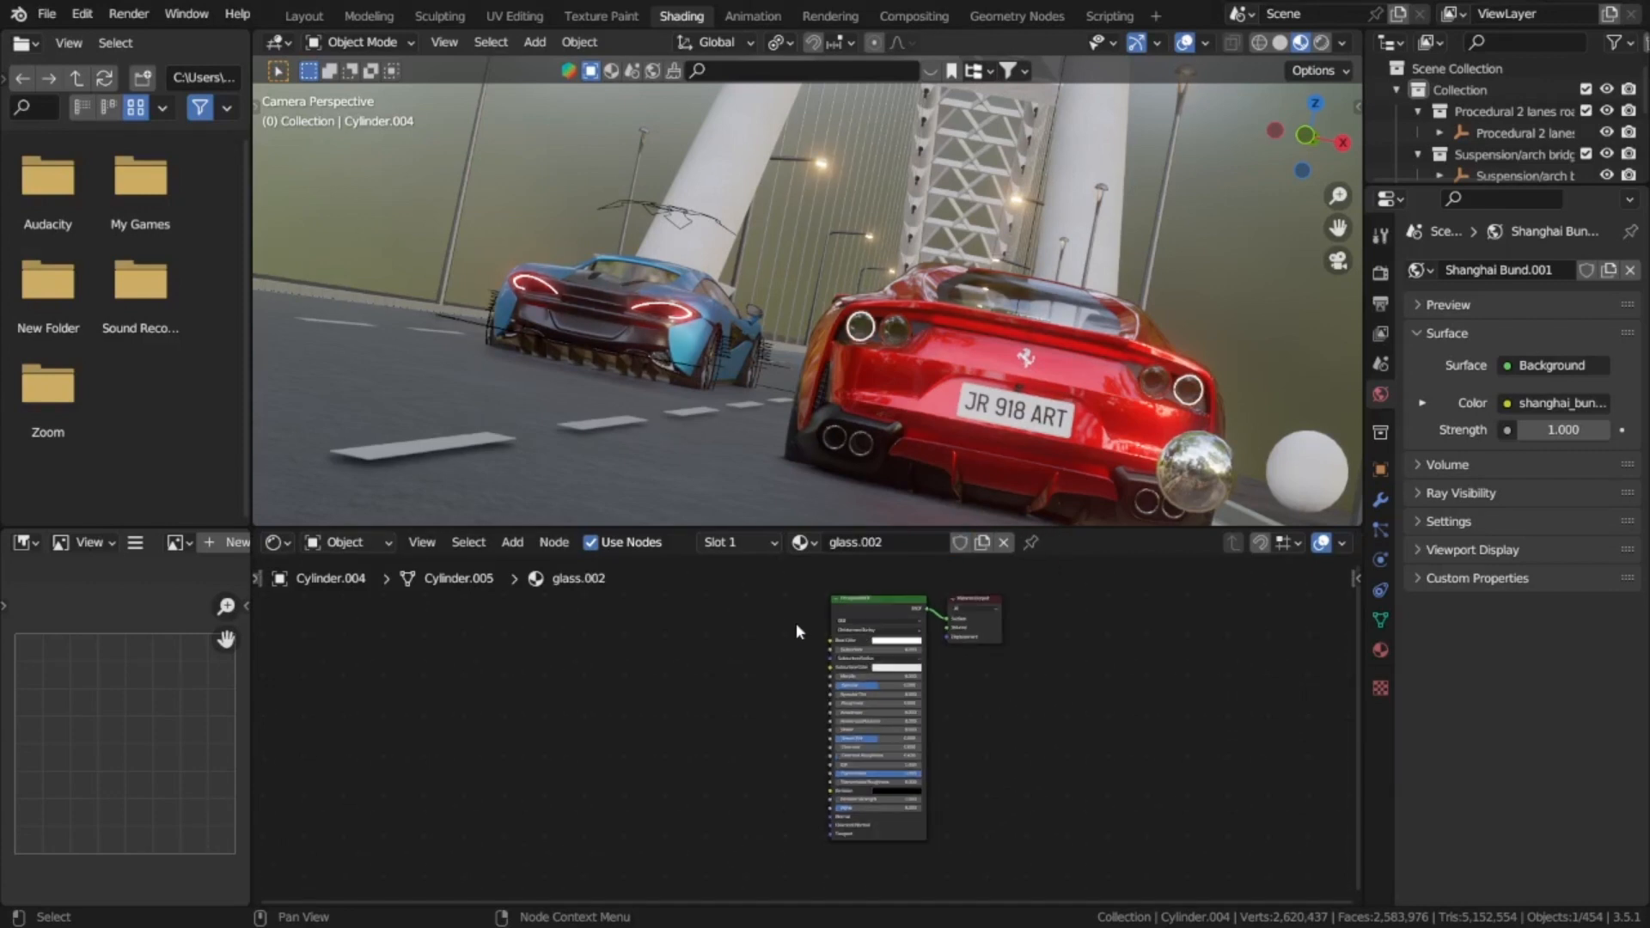
{"action": "key", "text": "shift+a"}
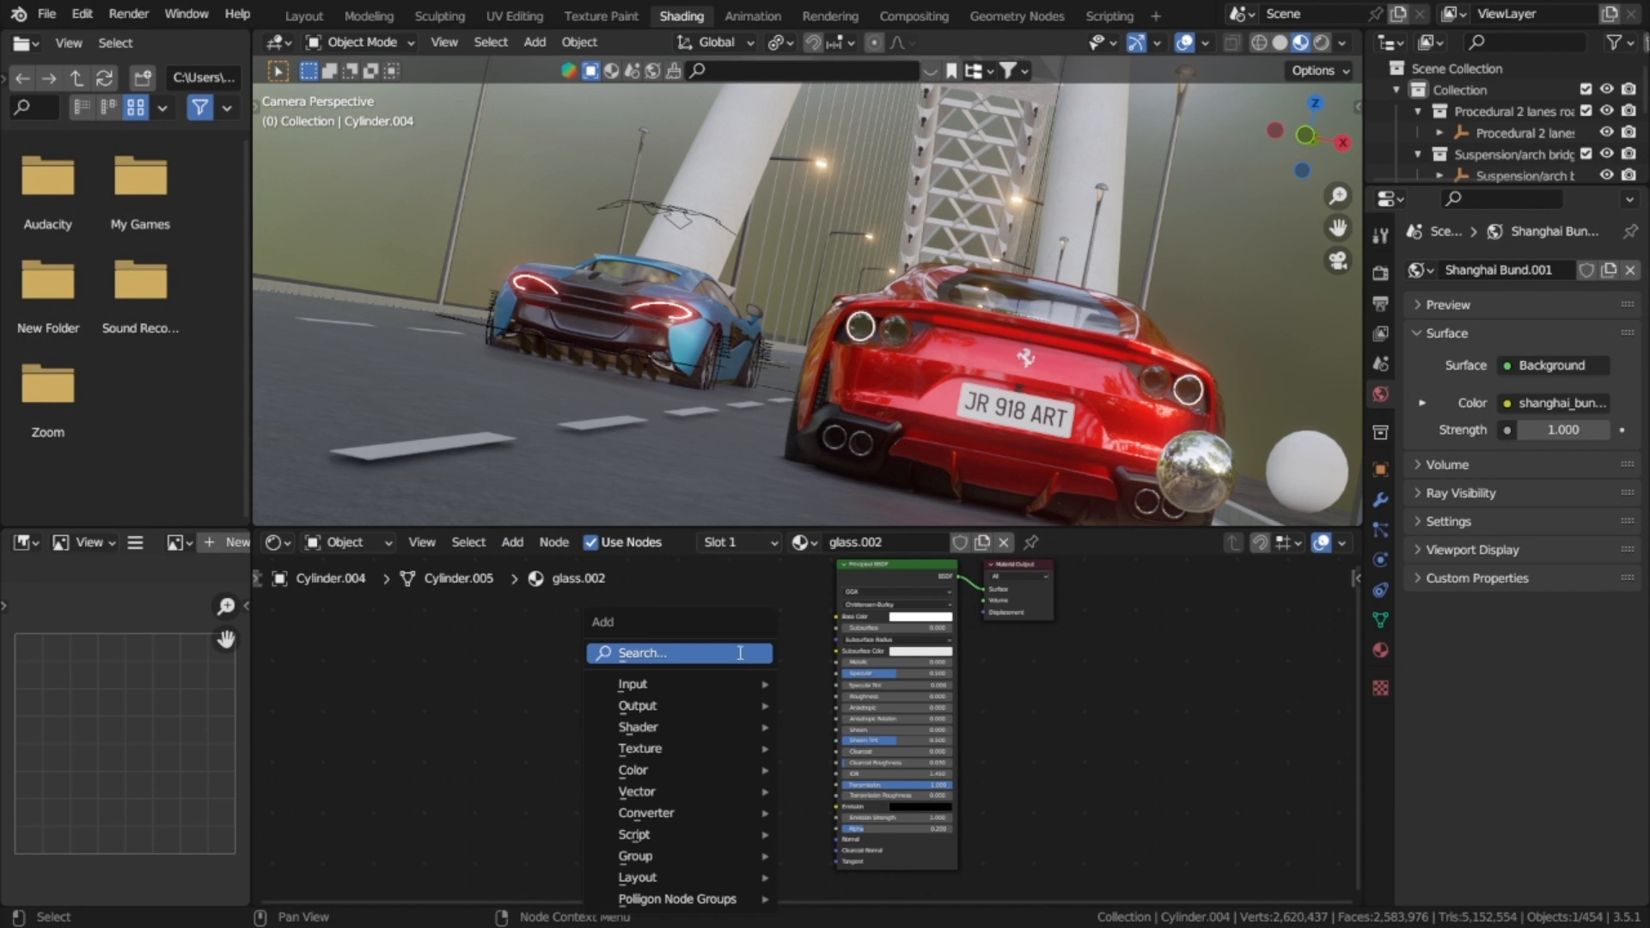
{"action": "type", "text": "bu"}
{"action": "key", "text": "Return"}
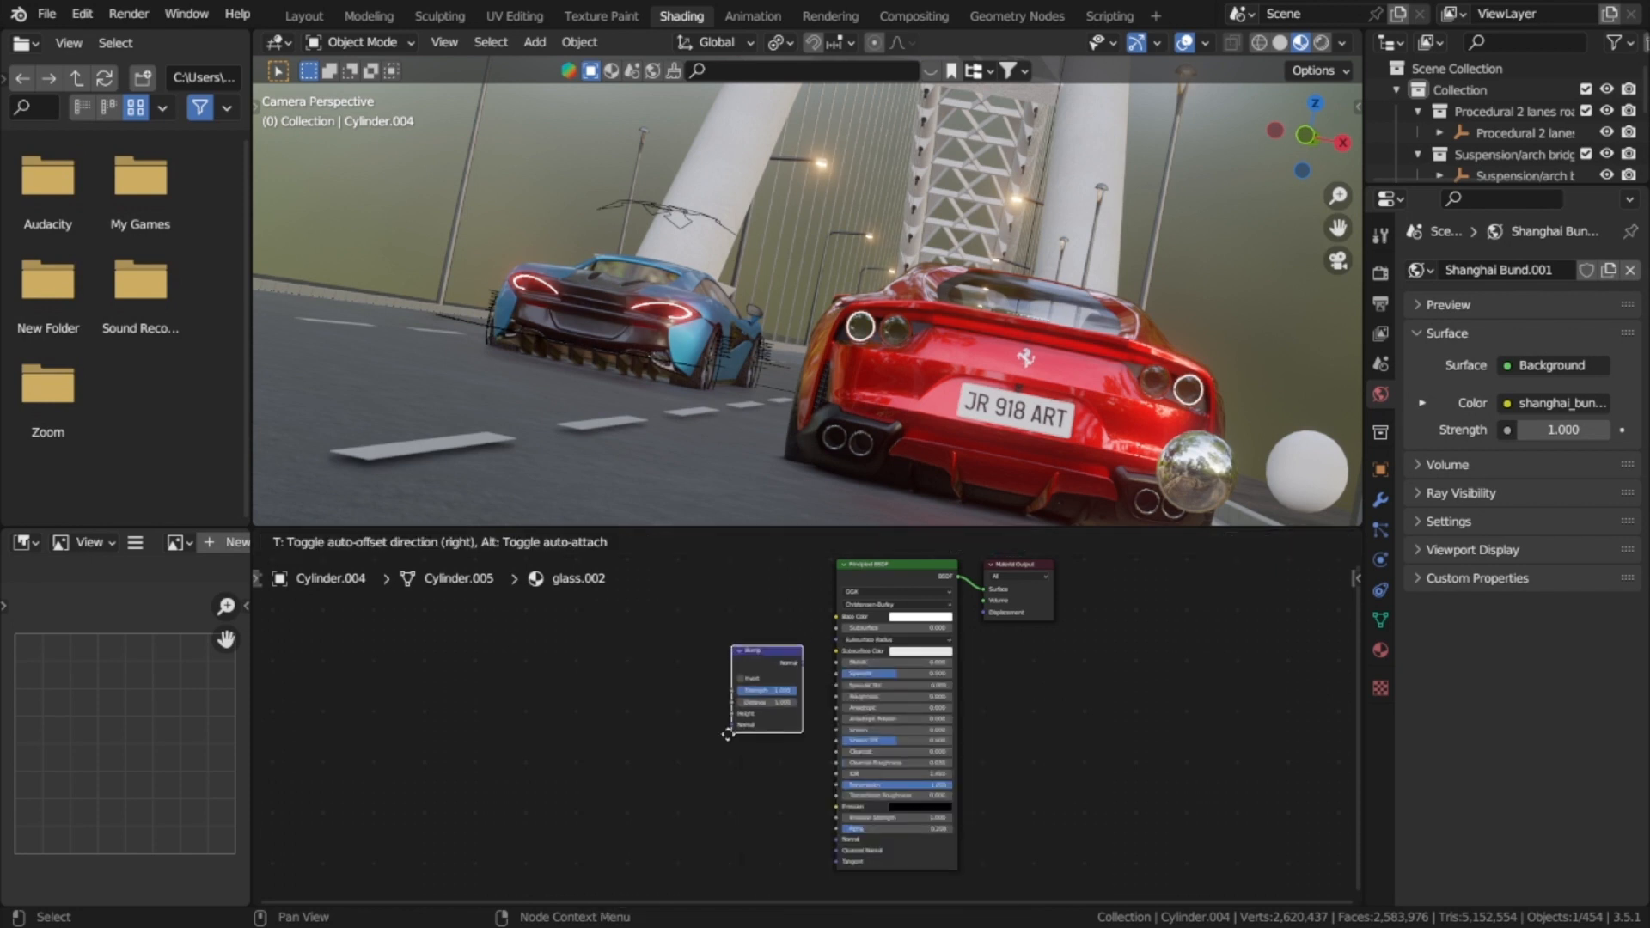
{"action": "left_click", "coordinate": [732, 745]}
Step: Add a Voronoi Texture node and place it before the Bump node
{"action": "key", "text": "shift+a"}
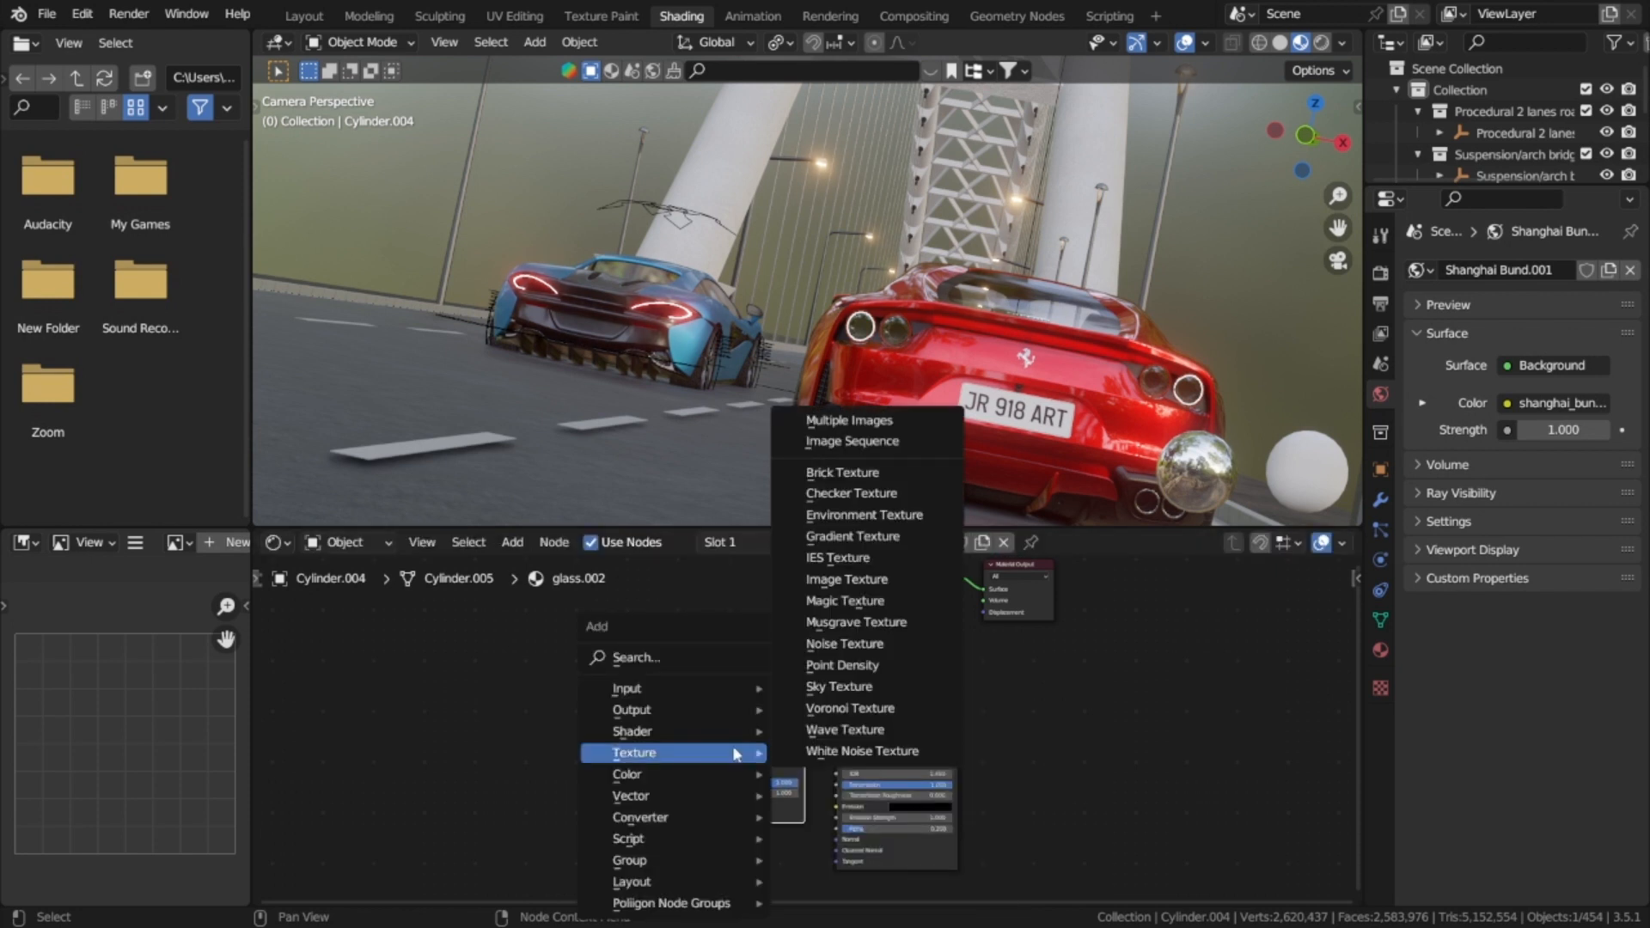
{"action": "type", "text": "voro"}
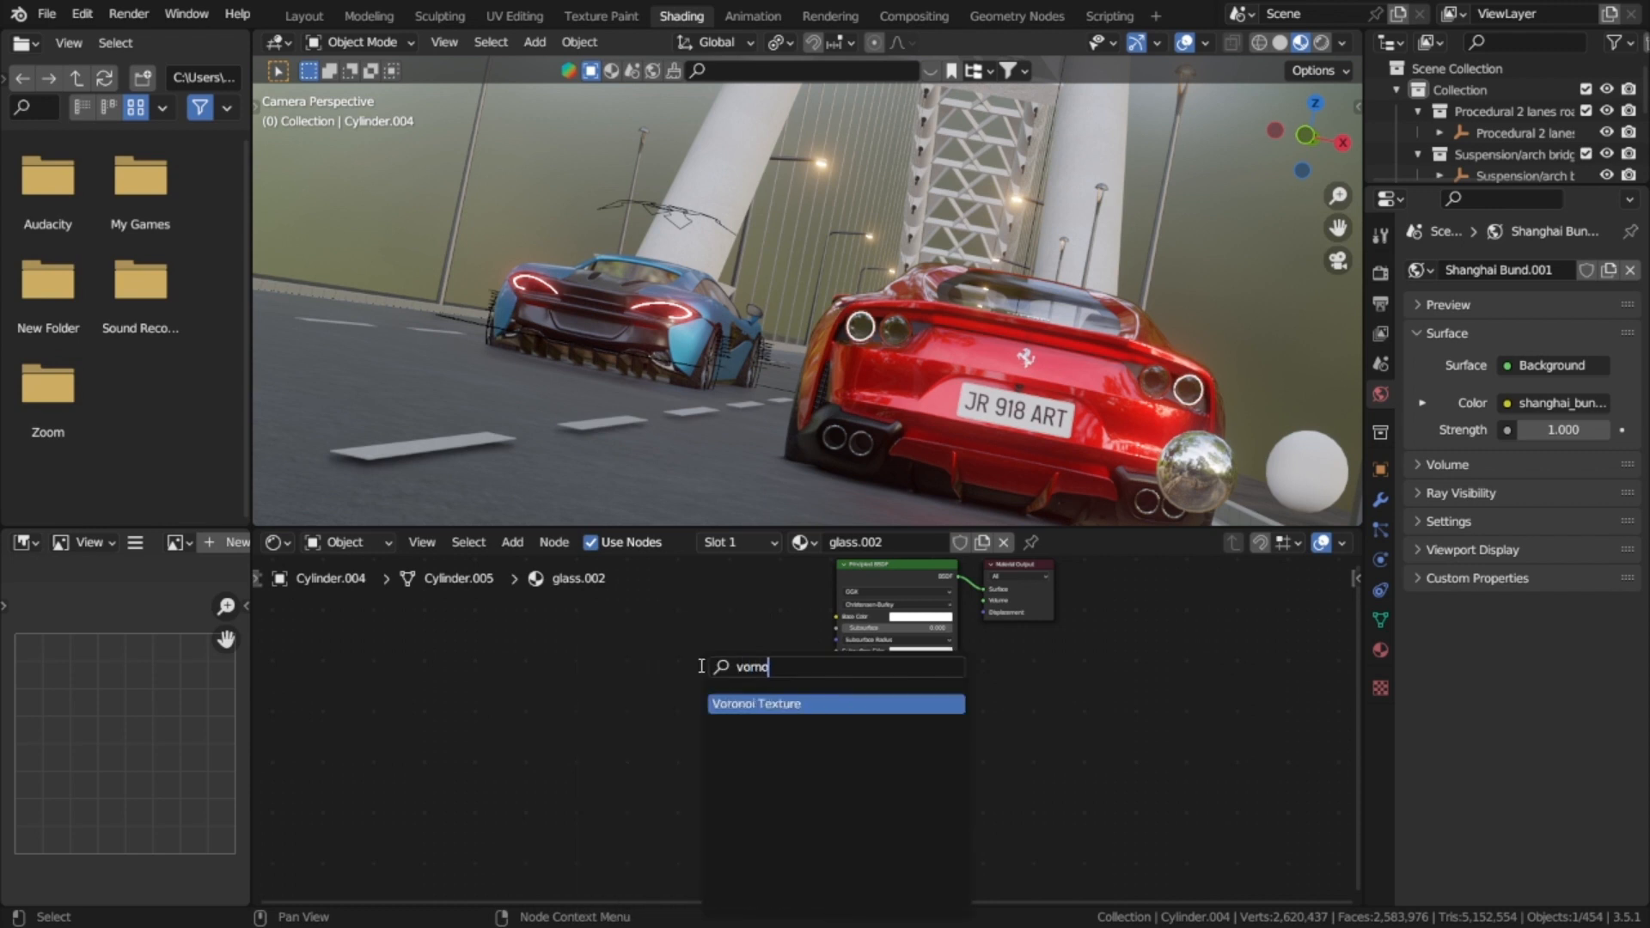
{"action": "key", "text": "Return"}
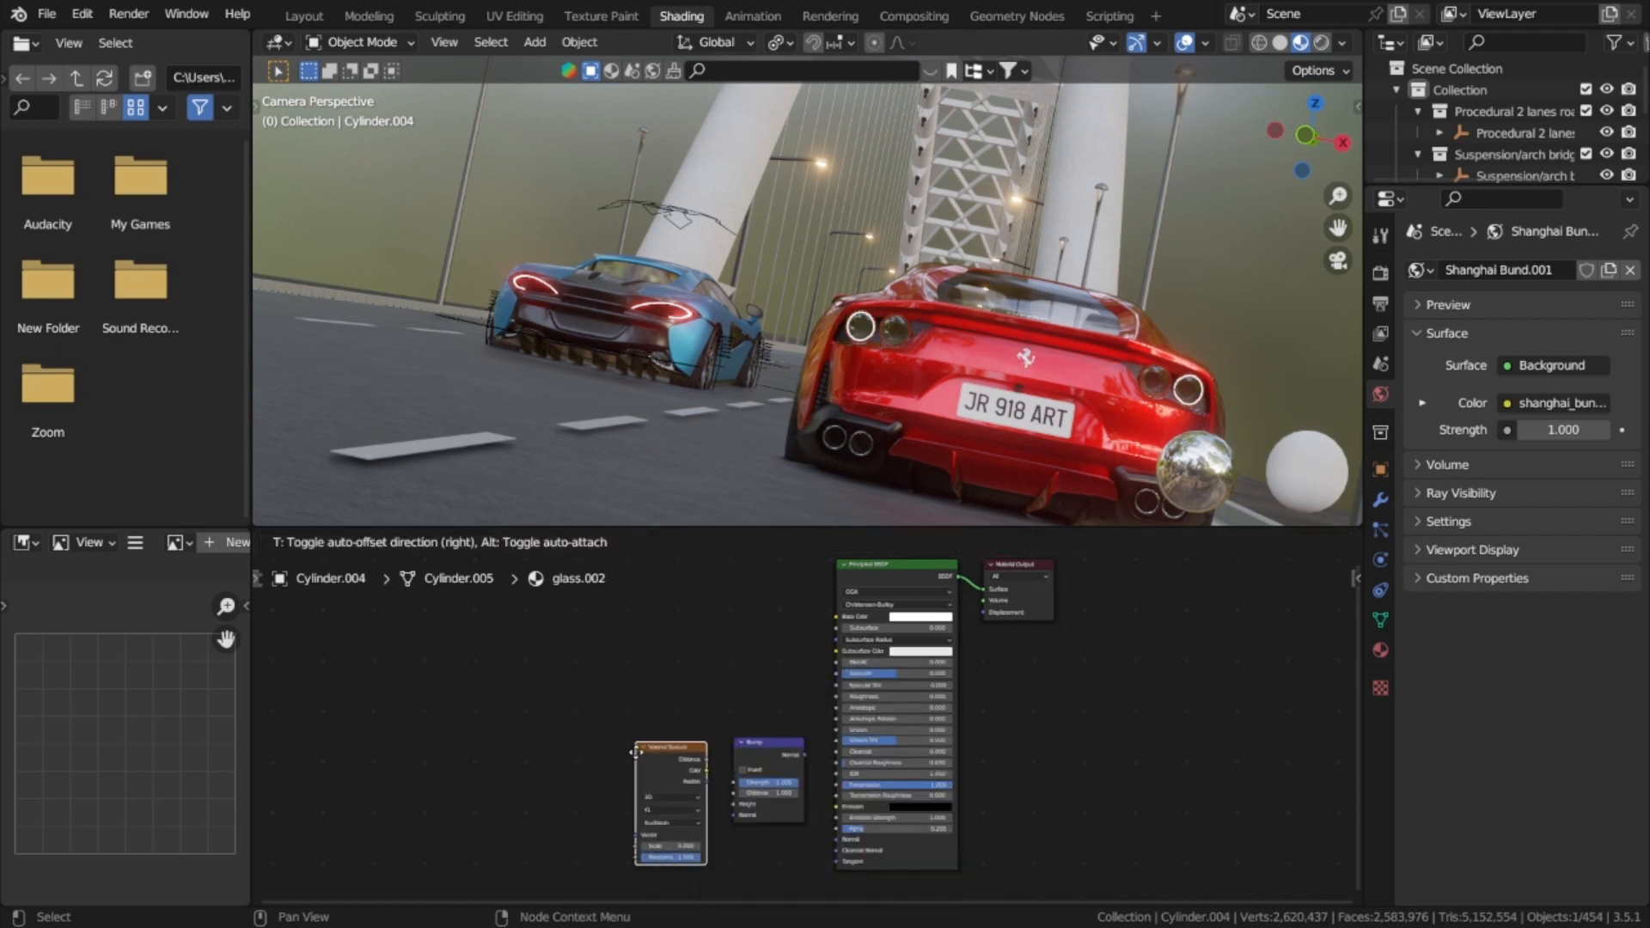
{"action": "left_click", "coordinate": [636, 749]}
Step: Add Texture Coordinate and Mapping nodes to the Voronoi Texture and feed the Object coordinates into the Mapping vector
{"action": "key", "text": "KP_Decimal"}
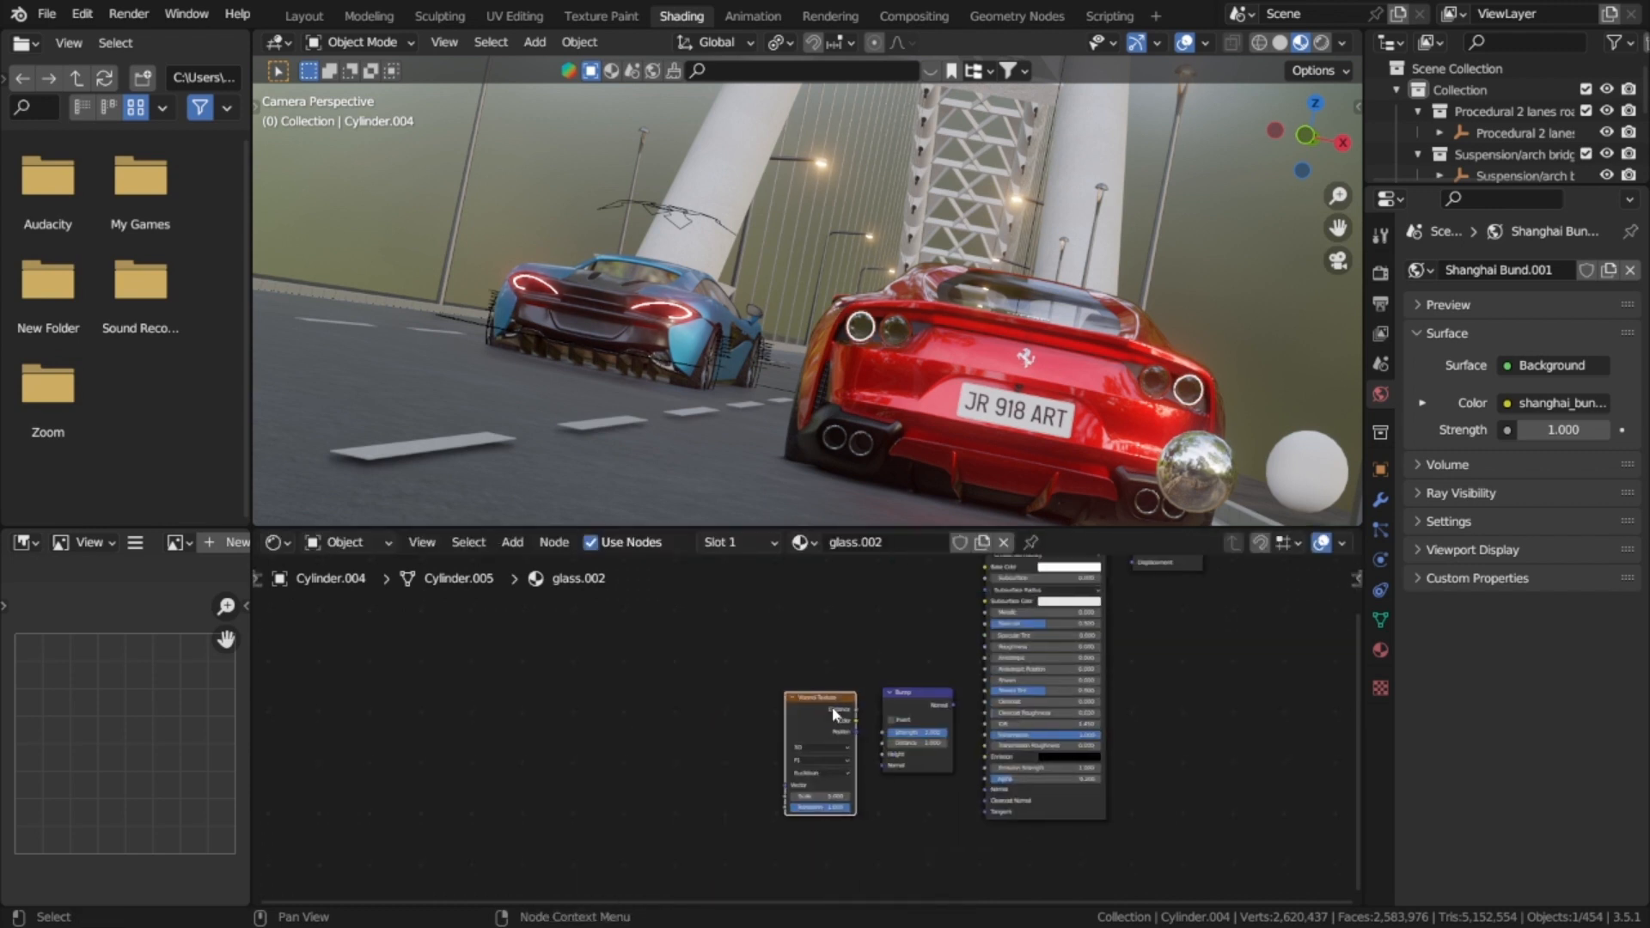
{"action": "key", "text": "ctrl+t"}
{"action": "scroll", "coordinate": [748, 679], "scroll_direction": "up", "scroll_amount": 1}
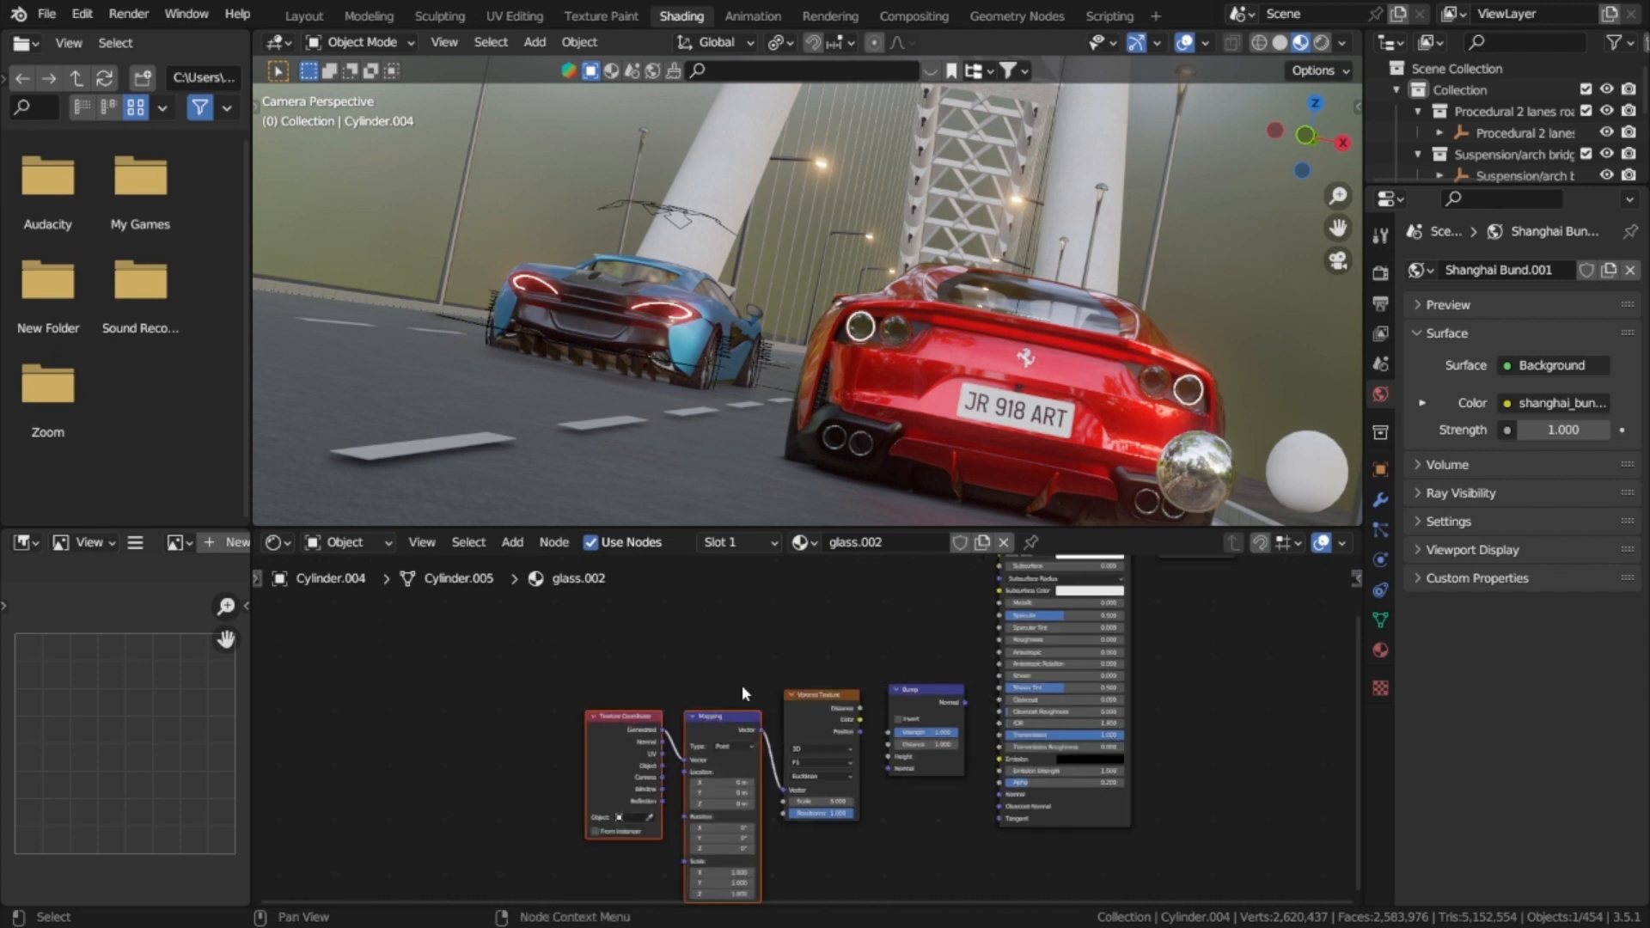
{"action": "scroll", "coordinate": [703, 672], "scroll_direction": "up", "scroll_amount": 2}
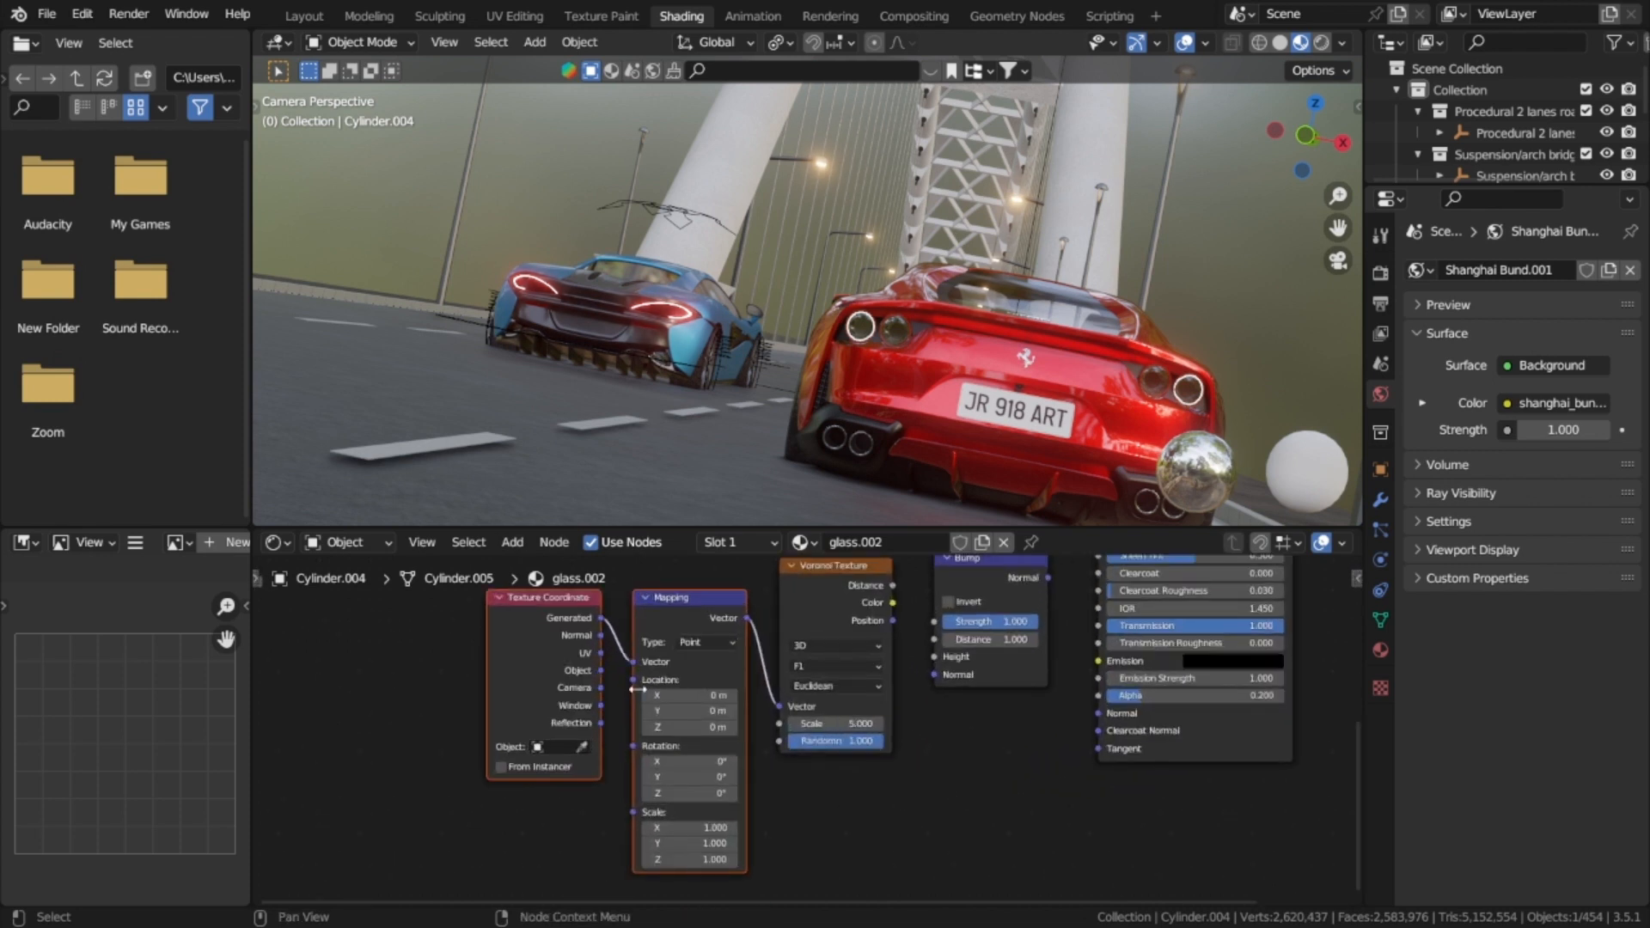
{"action": "left_click_drag", "start_coordinate": [634, 669], "coordinate": [636, 662]}
{"action": "middle_click_drag", "start_coordinate": [836, 781], "coordinate": [713, 814], "text": "shift"}
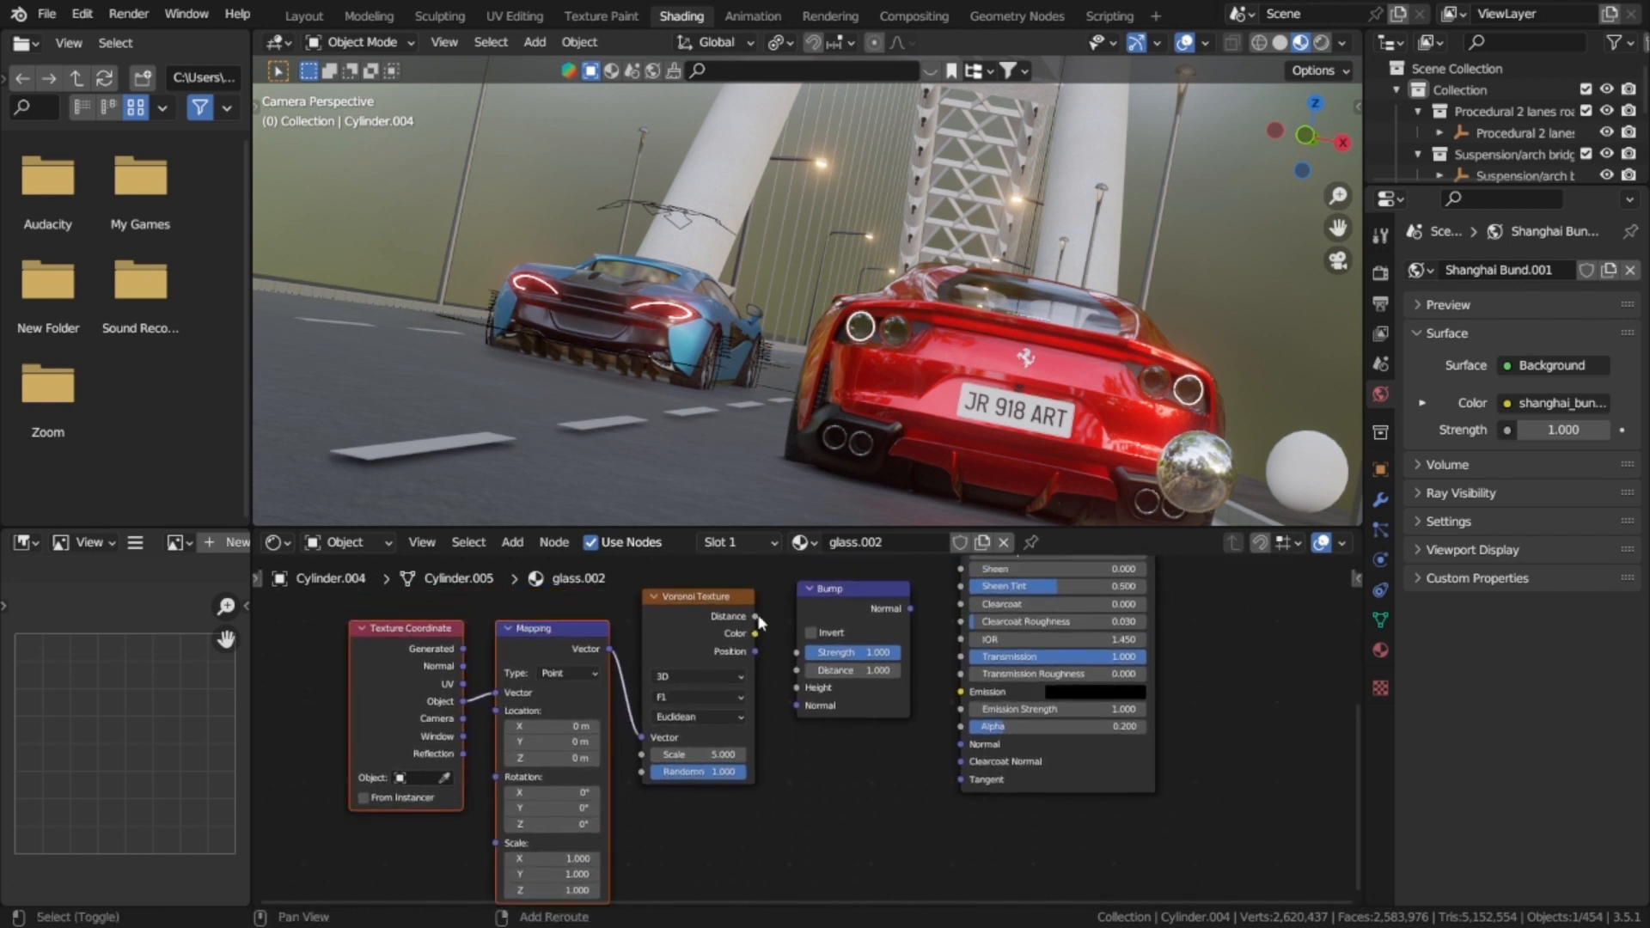
Step: Connect the Voronoi Distance output to the Bump node's Height and set the bump strength to 0.3
{"action": "left_click_drag", "start_coordinate": [755, 616], "coordinate": [796, 690]}
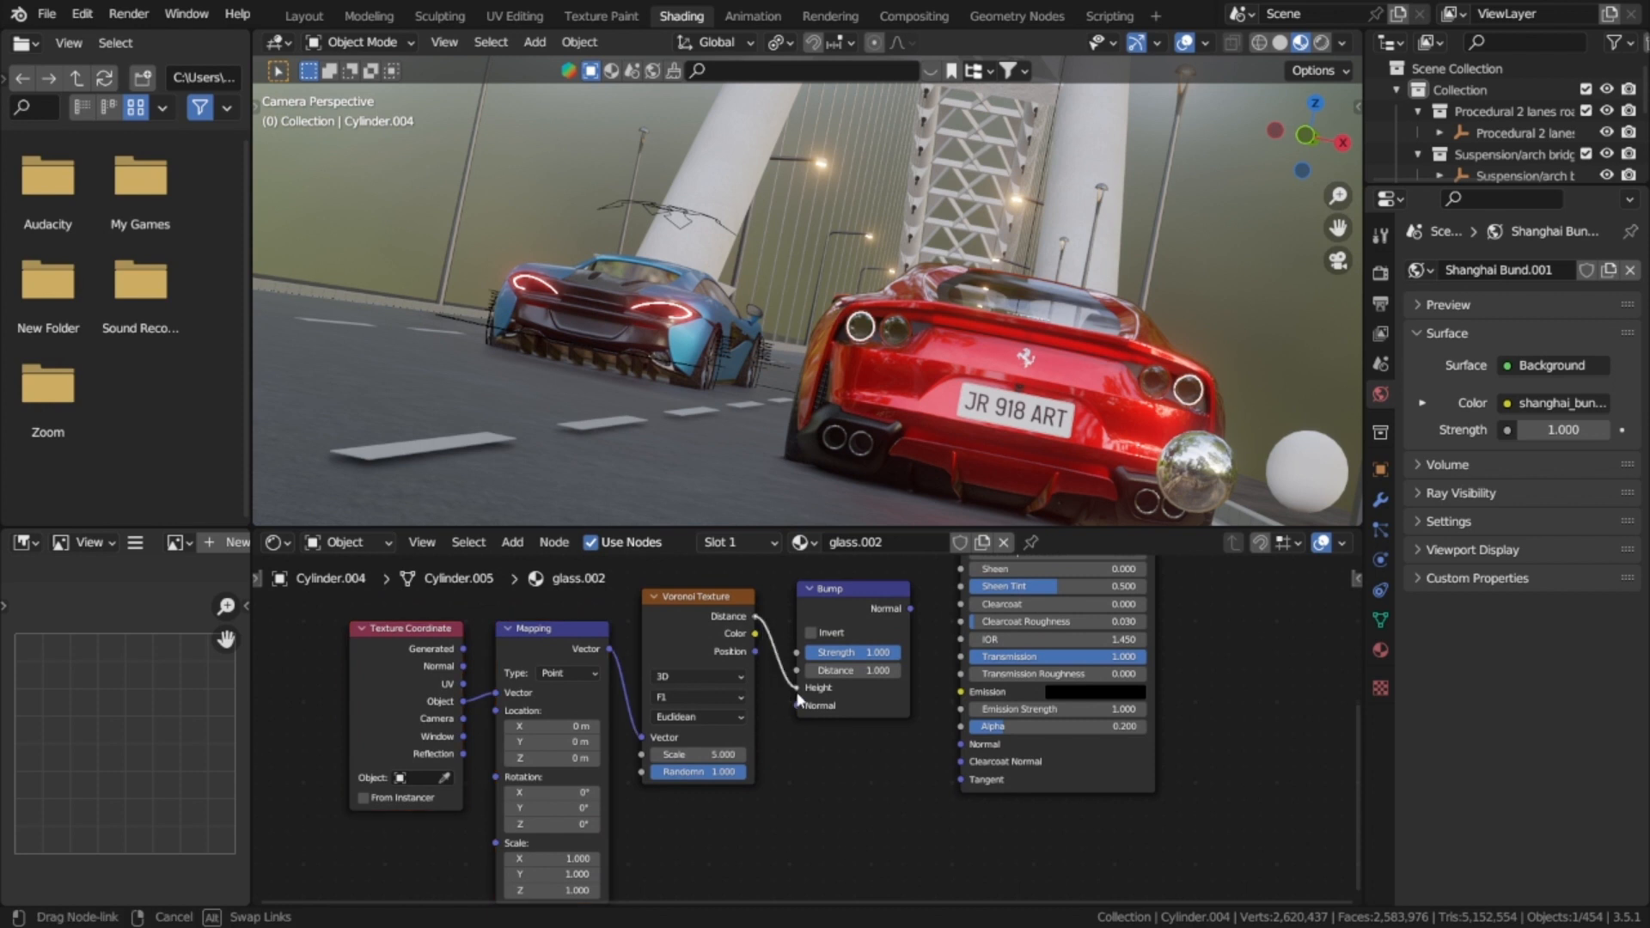
{"action": "middle_click_drag", "start_coordinate": [866, 753], "coordinate": [813, 767], "text": "shift"}
{"action": "double_click", "coordinate": [786, 666]}
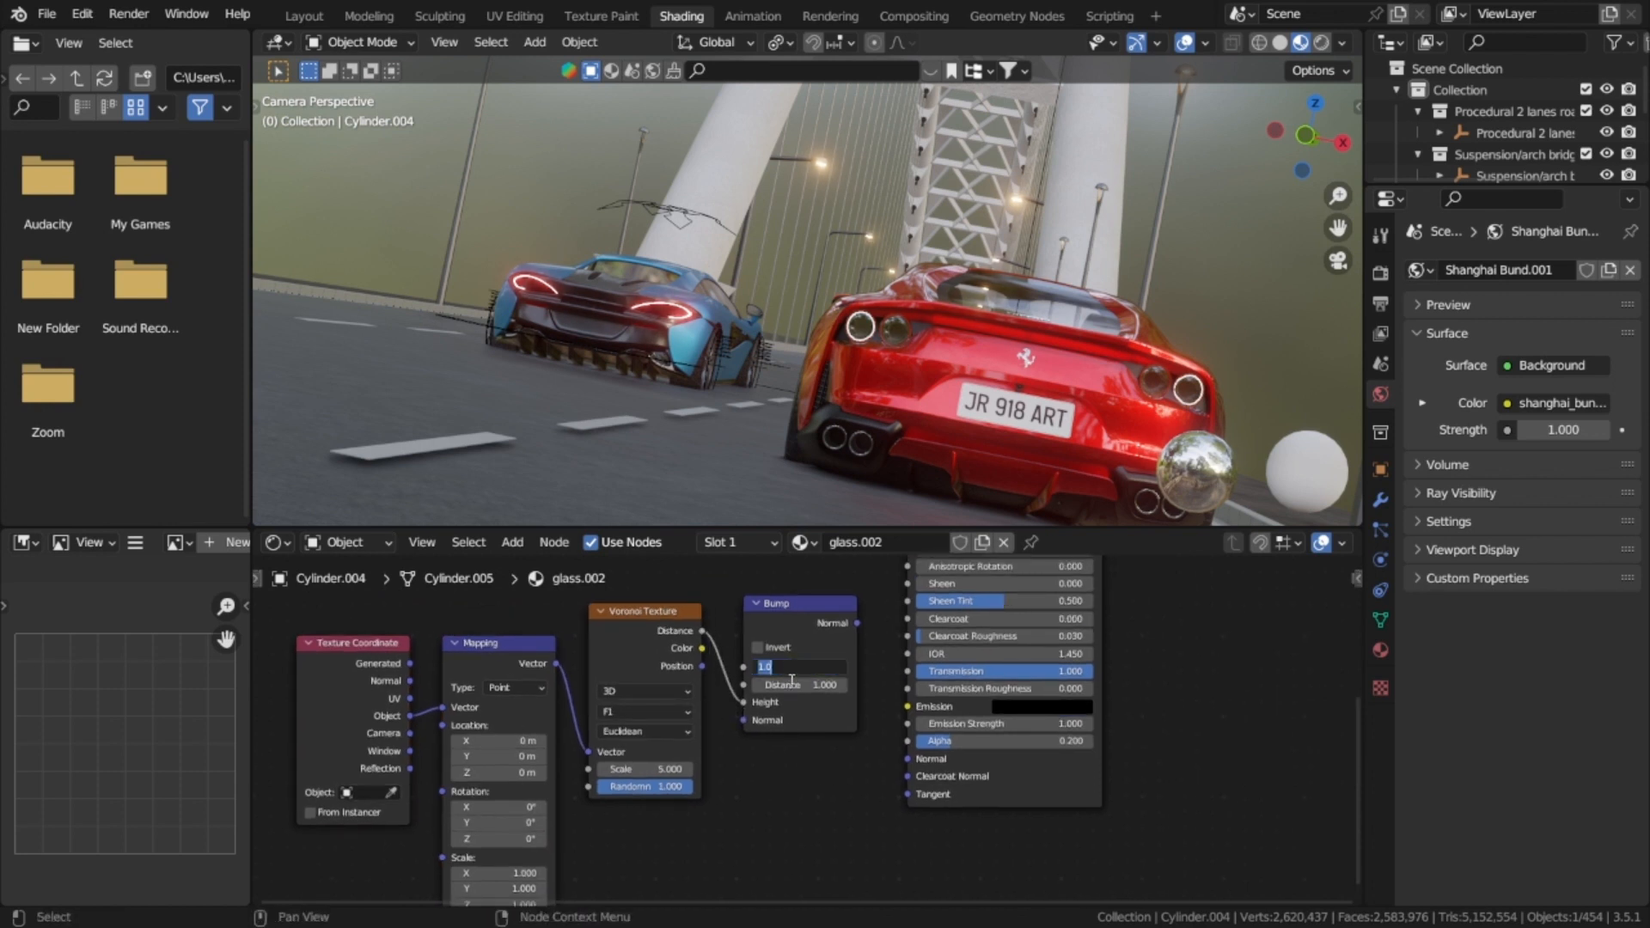
{"action": "type", "text": "0.3"}
{"action": "key", "text": "Return"}
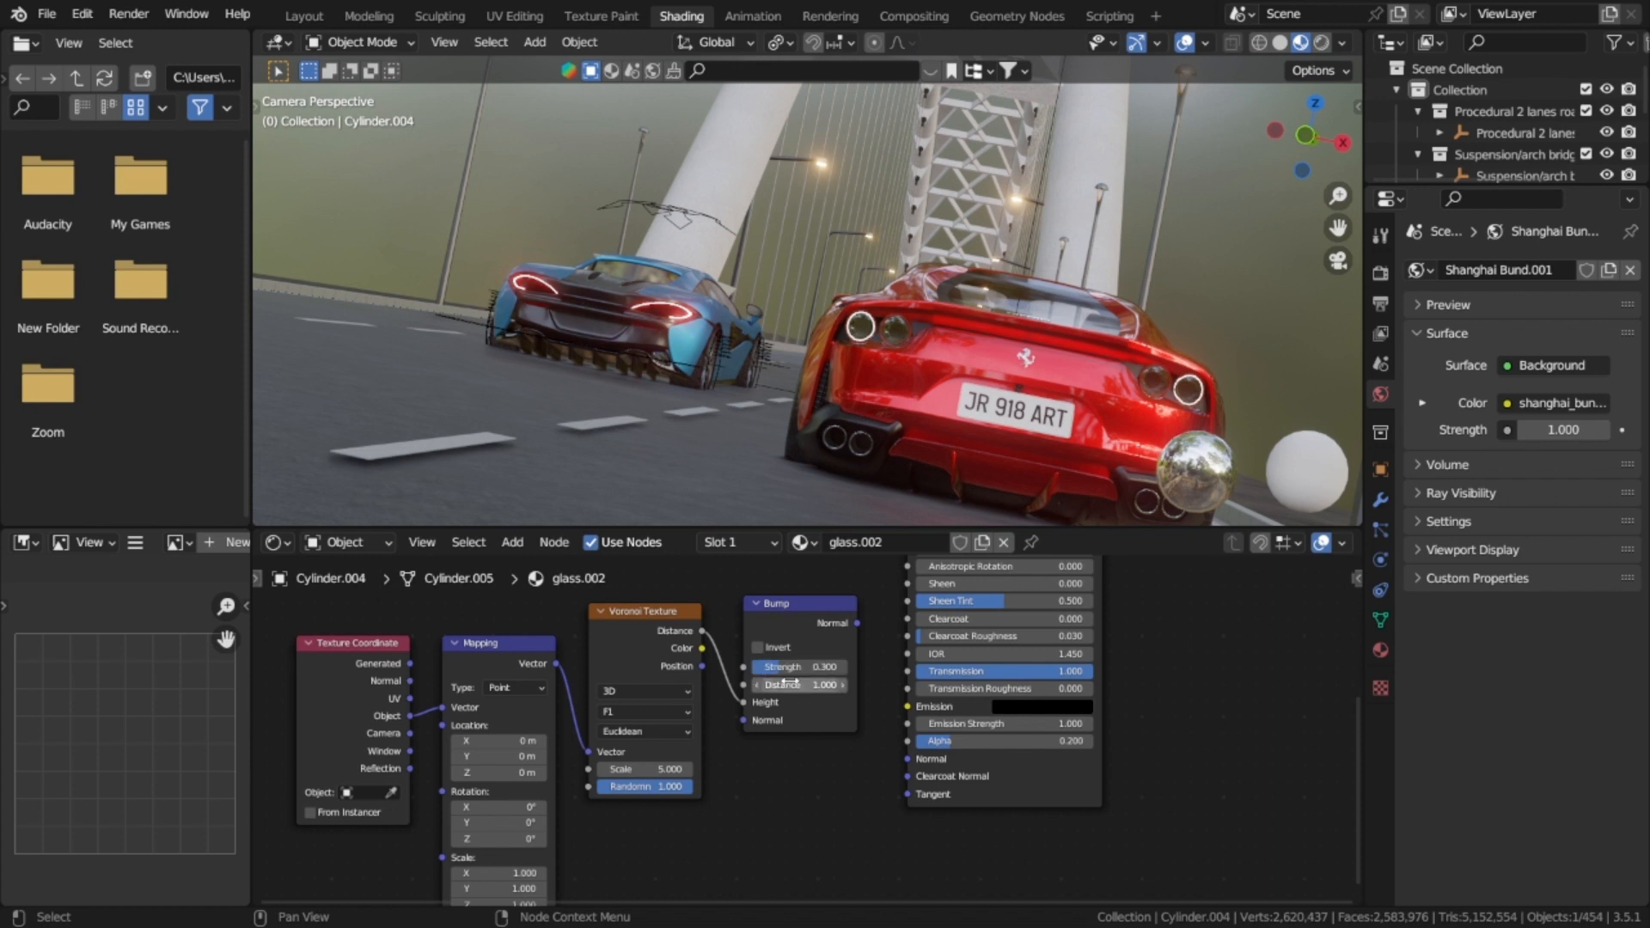
Step: Set the tail-light glass's Base Color to pure red and copy that colour to its Emission
{"action": "middle_click_drag", "start_coordinate": [851, 761], "coordinate": [560, 571], "text": "shift"}
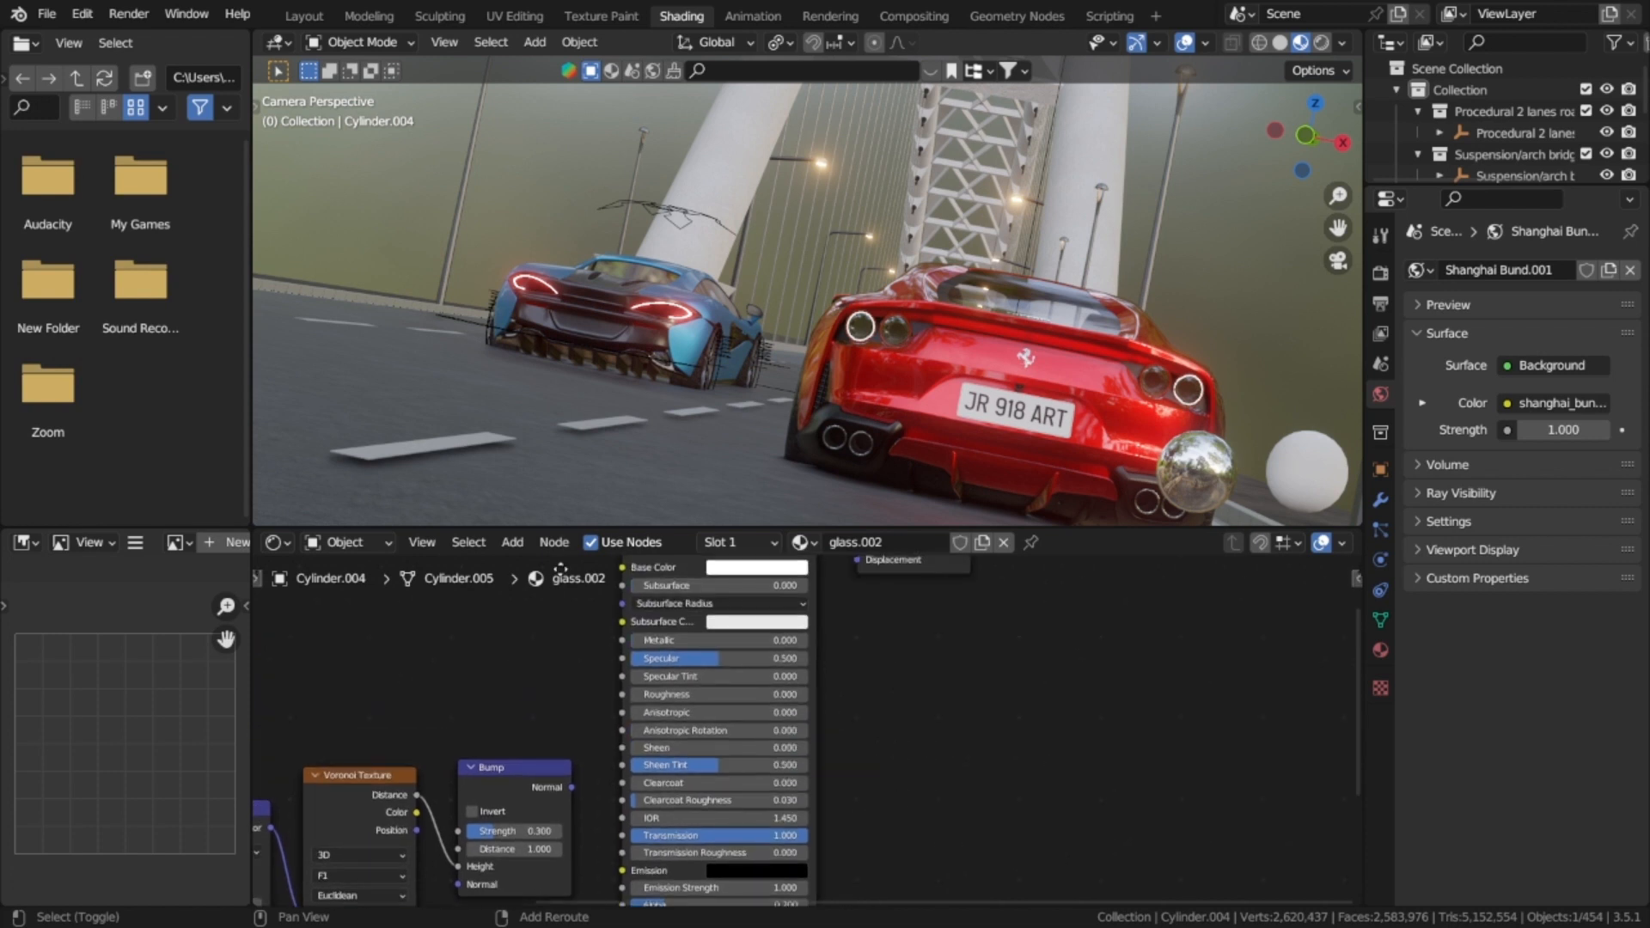
{"action": "left_click", "coordinate": [755, 569]}
{"action": "left_click", "coordinate": [776, 446]}
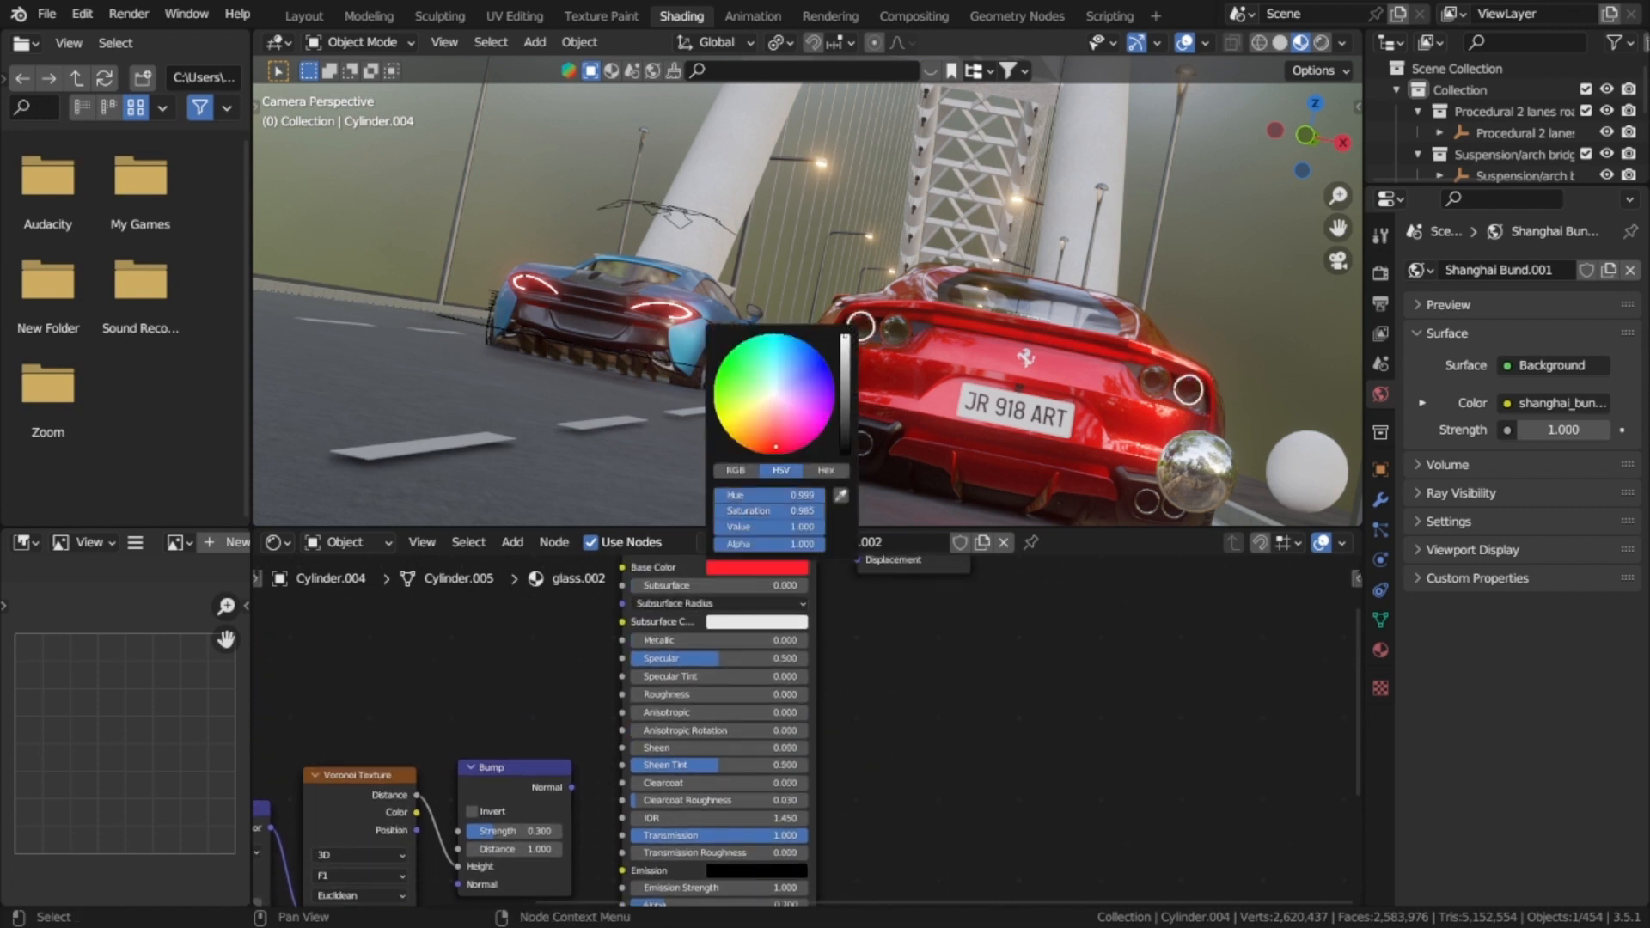
{"action": "left_click_drag", "start_coordinate": [776, 446], "coordinate": [778, 453]}
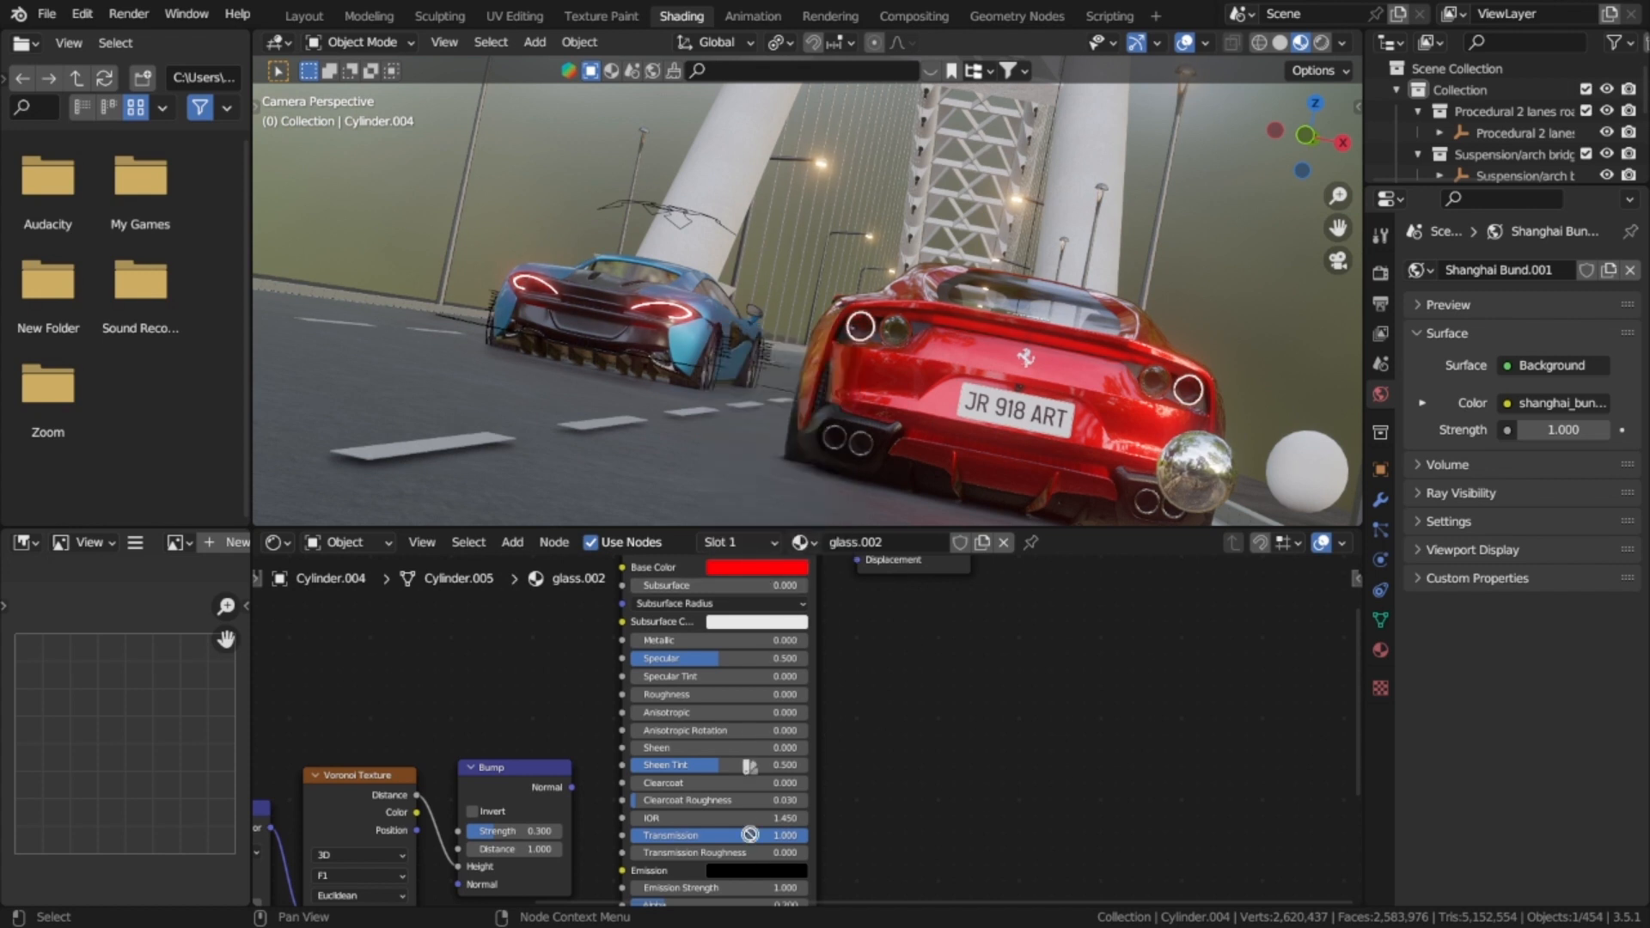
{"action": "key", "text": "ctrl+v"}
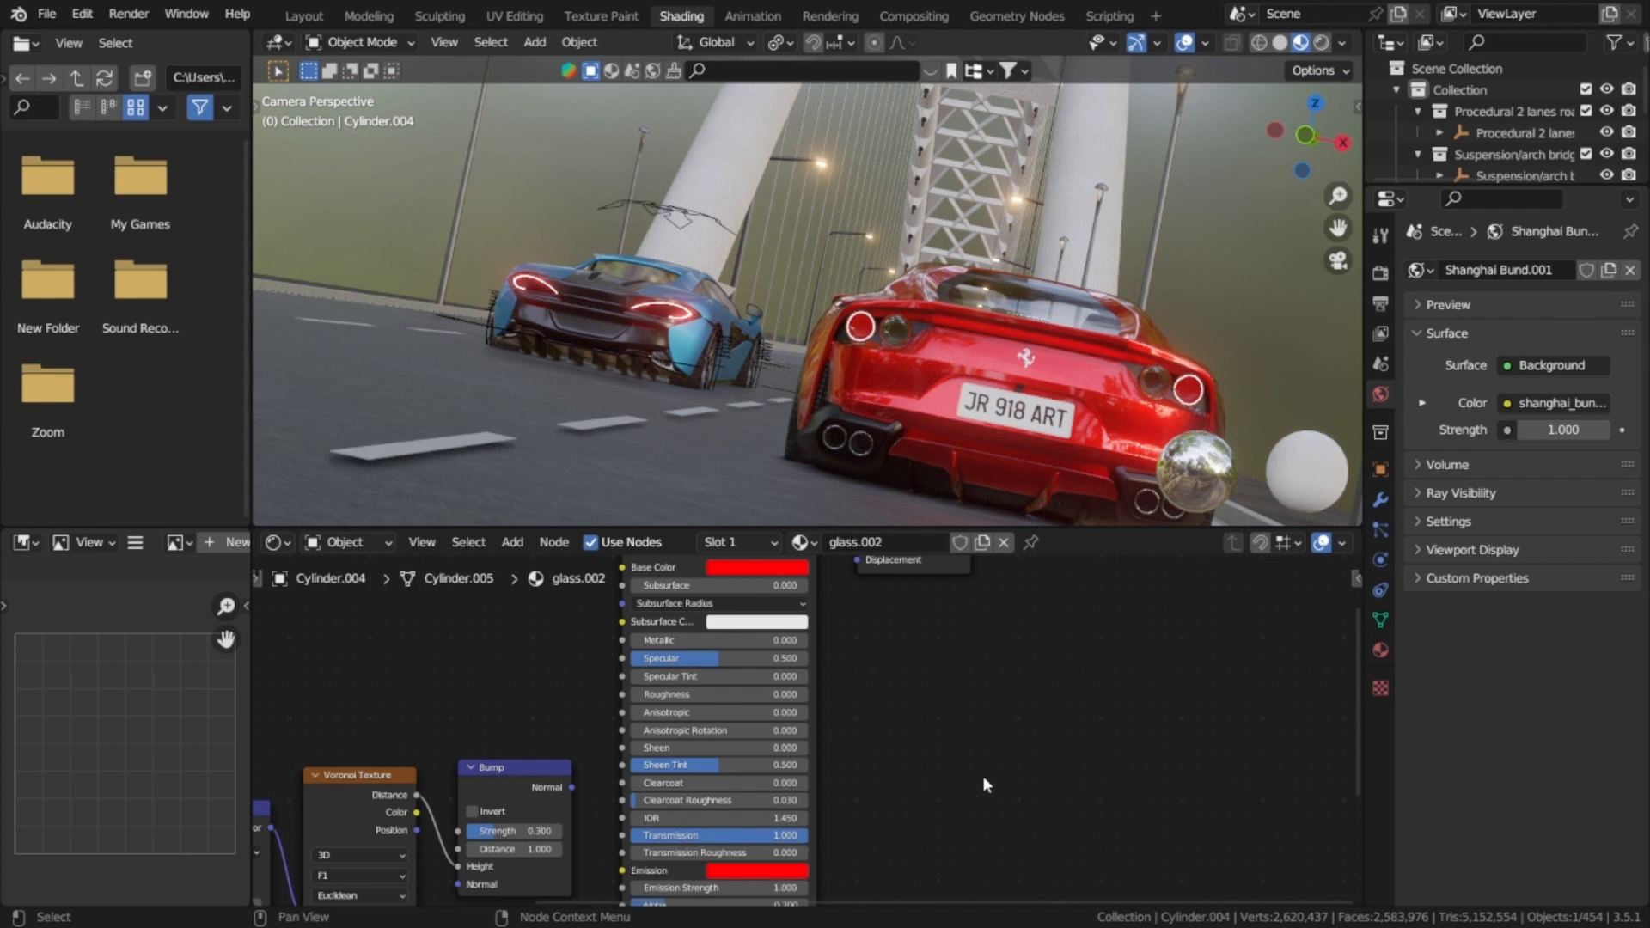
Step: Connect the Bump node's Normal output to the Principled BSDF's Normal input and save the file
{"action": "middle_click_drag", "start_coordinate": [982, 784], "coordinate": [1041, 680]}
{"action": "left_click_drag", "start_coordinate": [682, 646], "coordinate": [724, 778]}
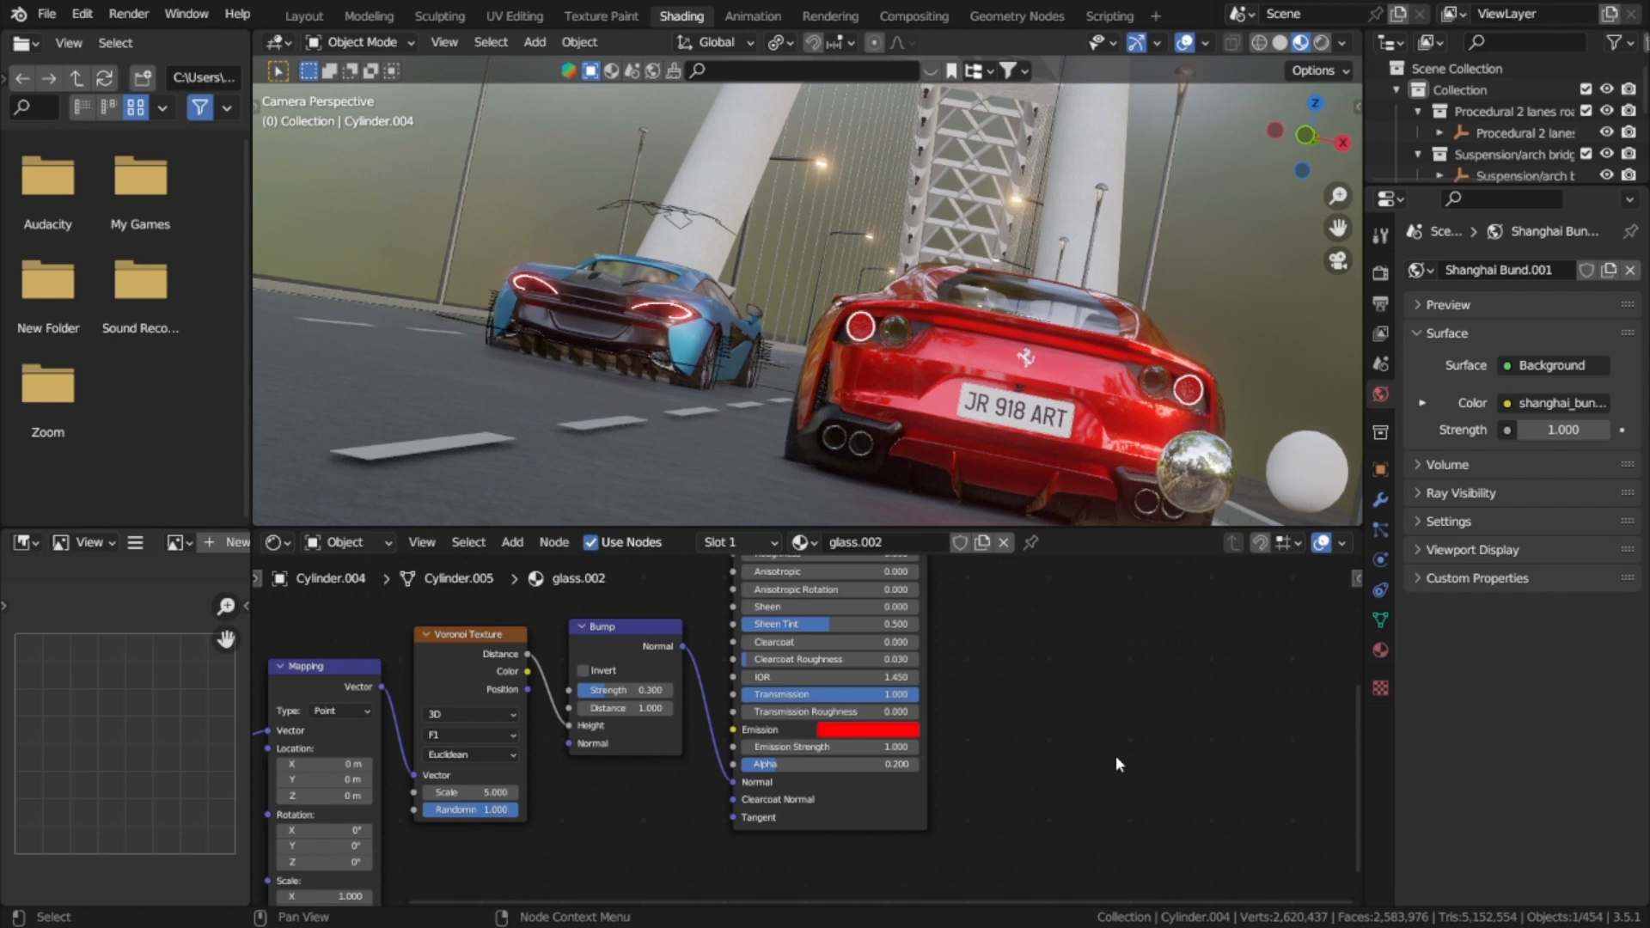
{"action": "key", "text": "ctrl+s"}
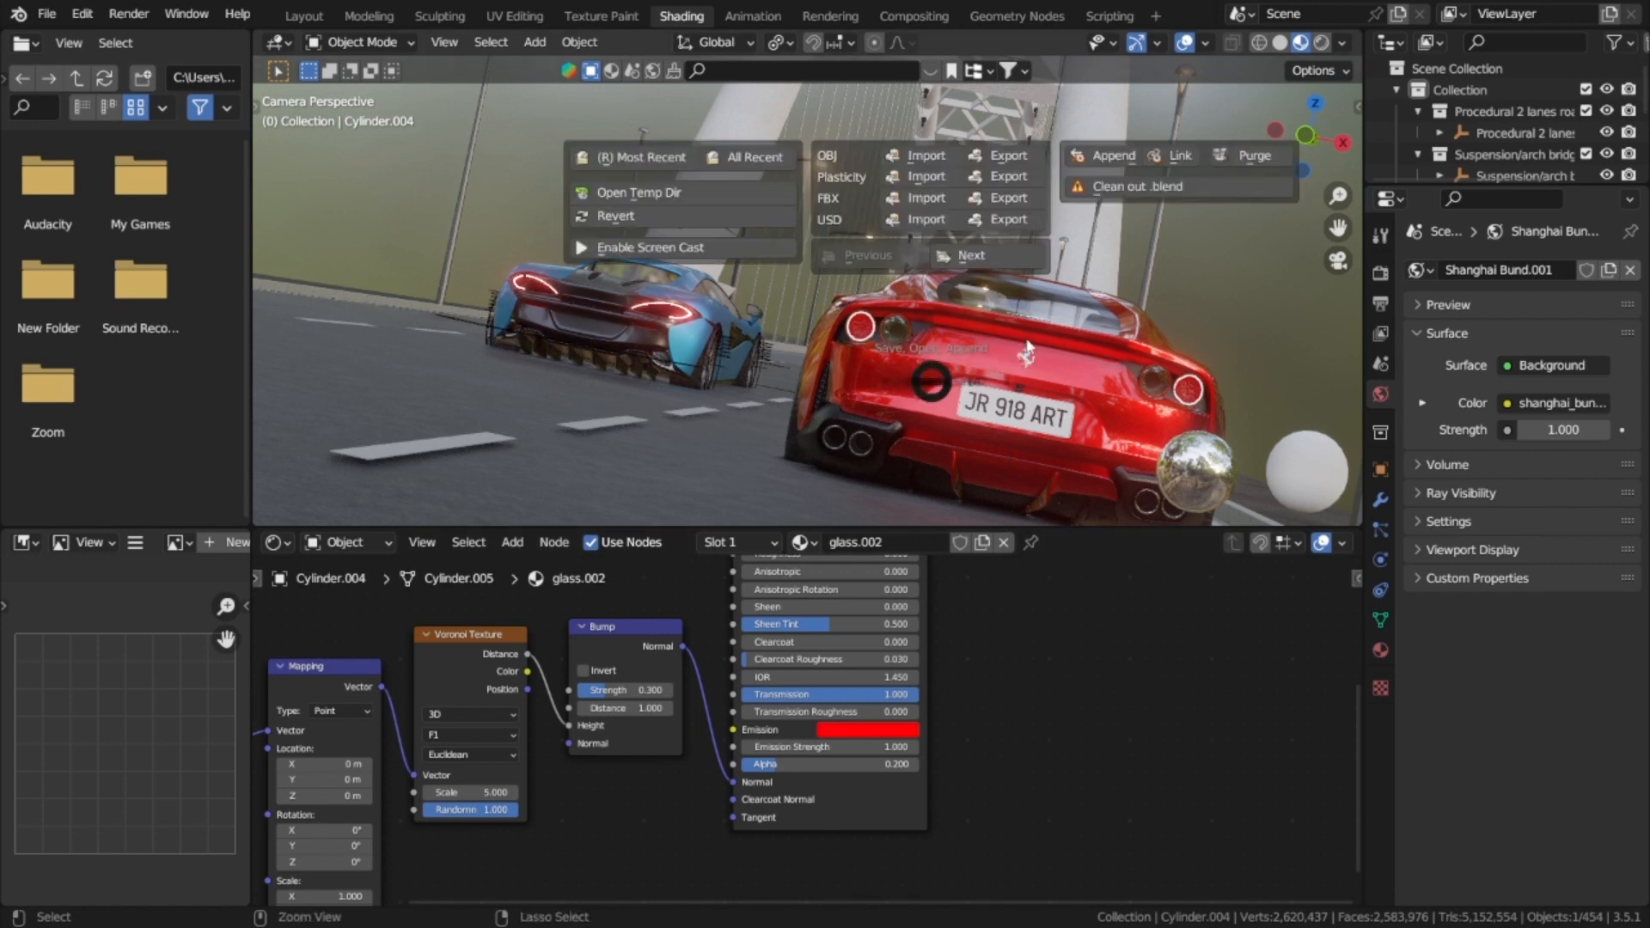
{"action": "left_click", "coordinate": [1085, 378]}
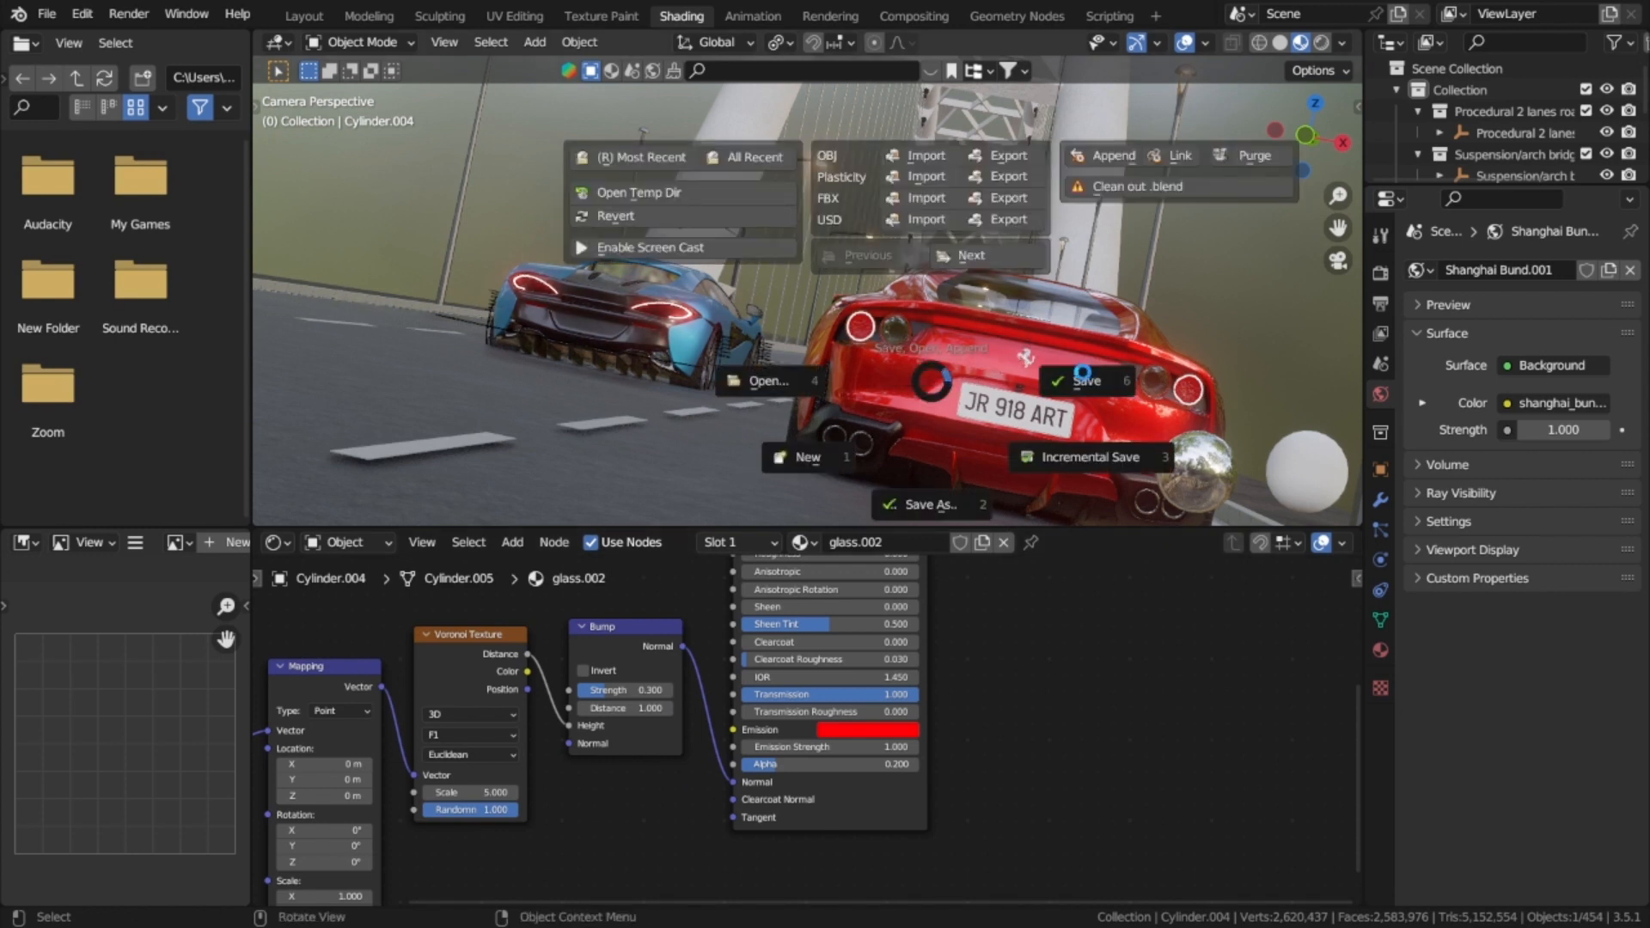
{"action": "left_click", "coordinate": [1172, 335]}
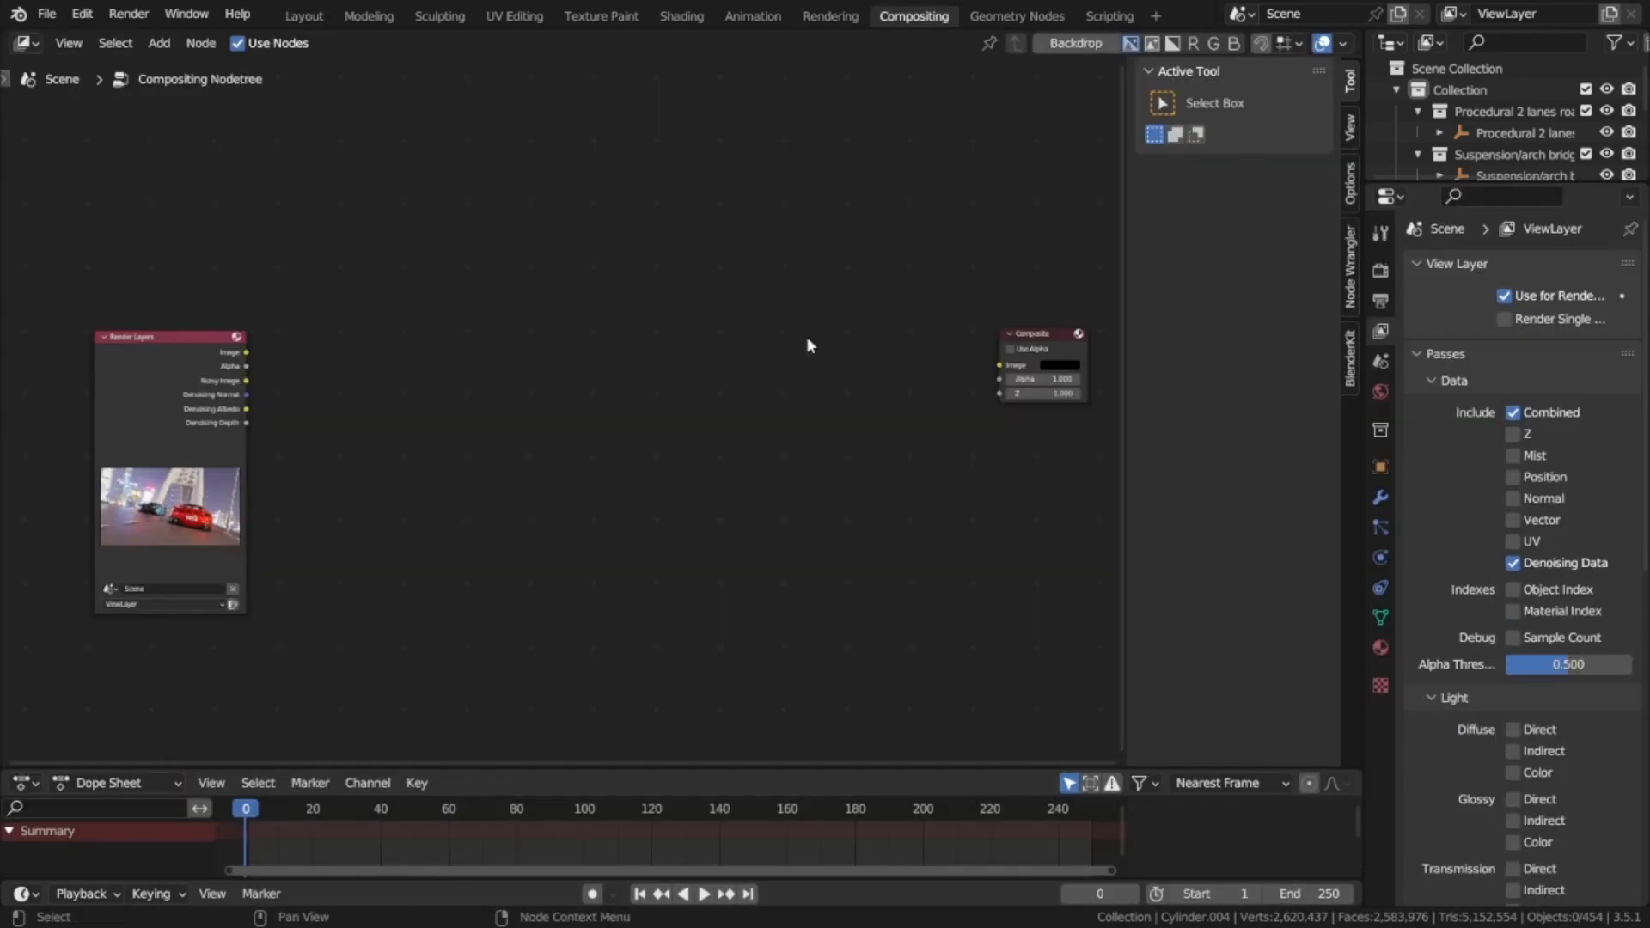
Step: Turn on the compositor's backdrop and add a Viewer node below the Composite node
{"action": "key", "text": "Home"}
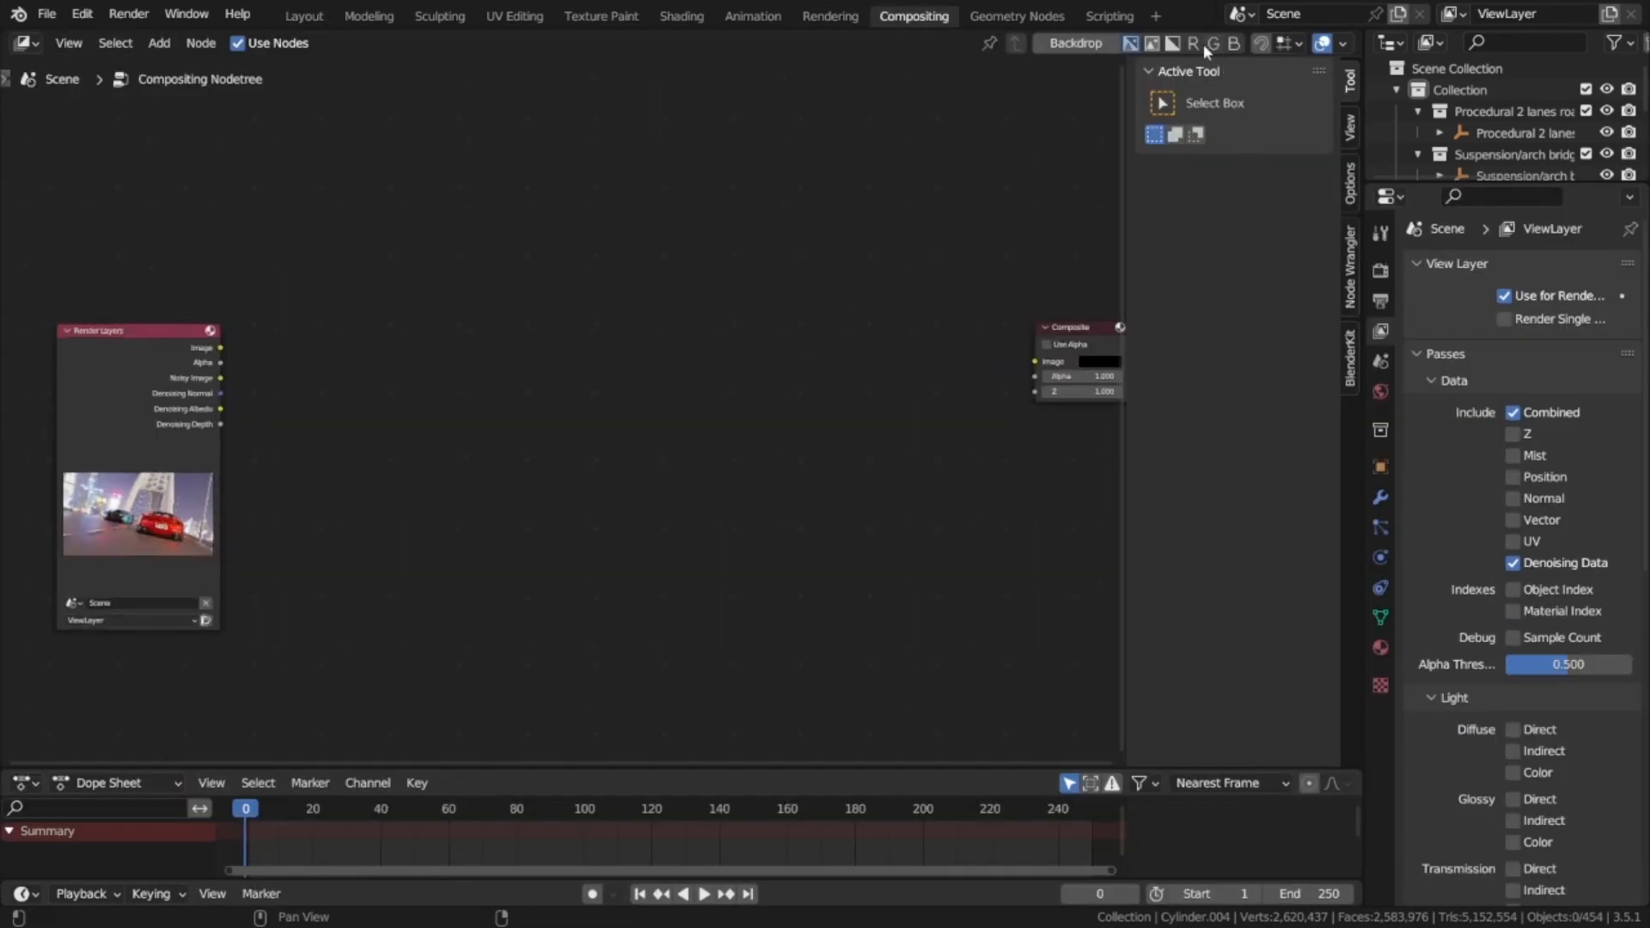
{"action": "left_click", "coordinate": [1075, 43]}
{"action": "key", "text": "shift+a"}
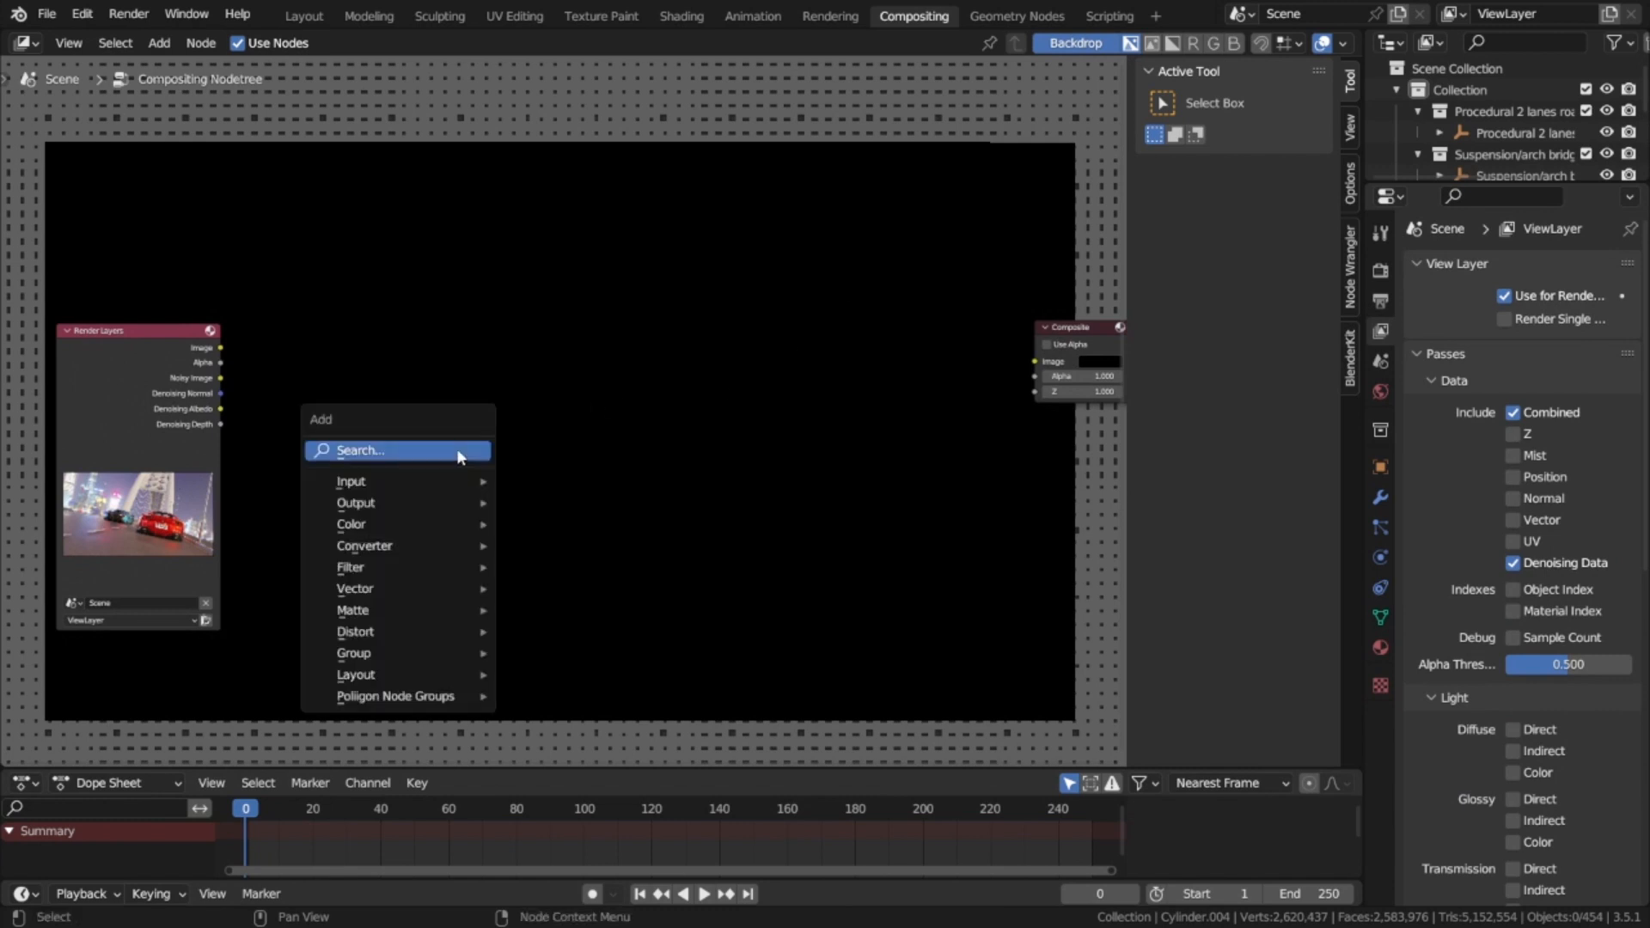
{"action": "type", "text": "viewe"}
{"action": "key", "text": "Return"}
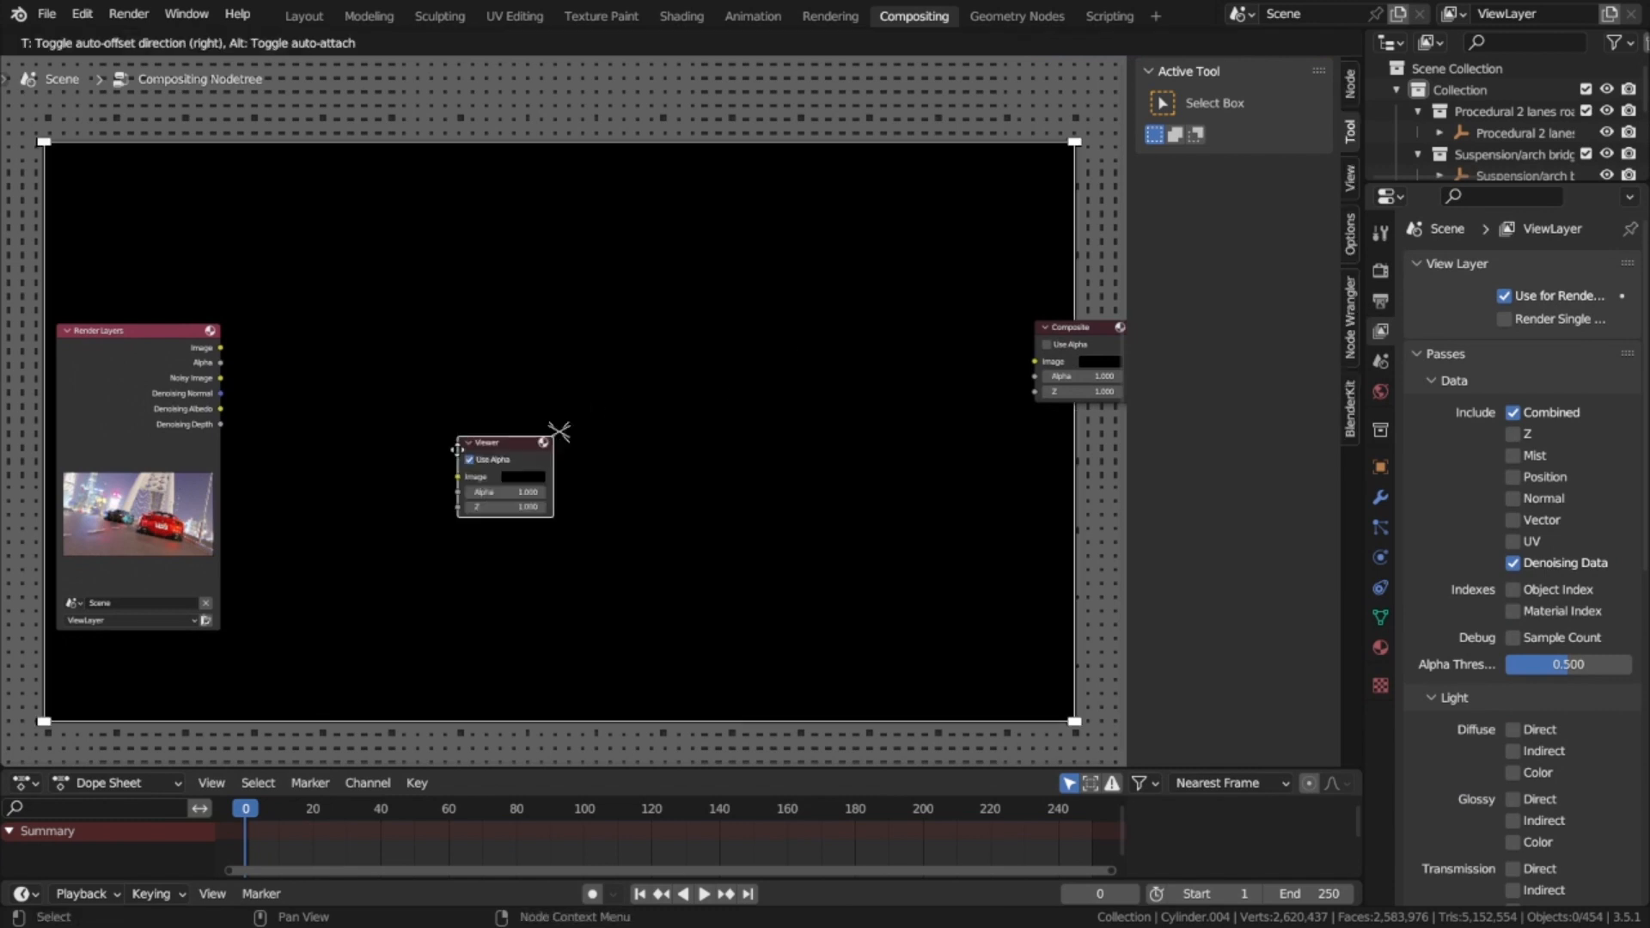
{"action": "left_click", "coordinate": [1036, 440]}
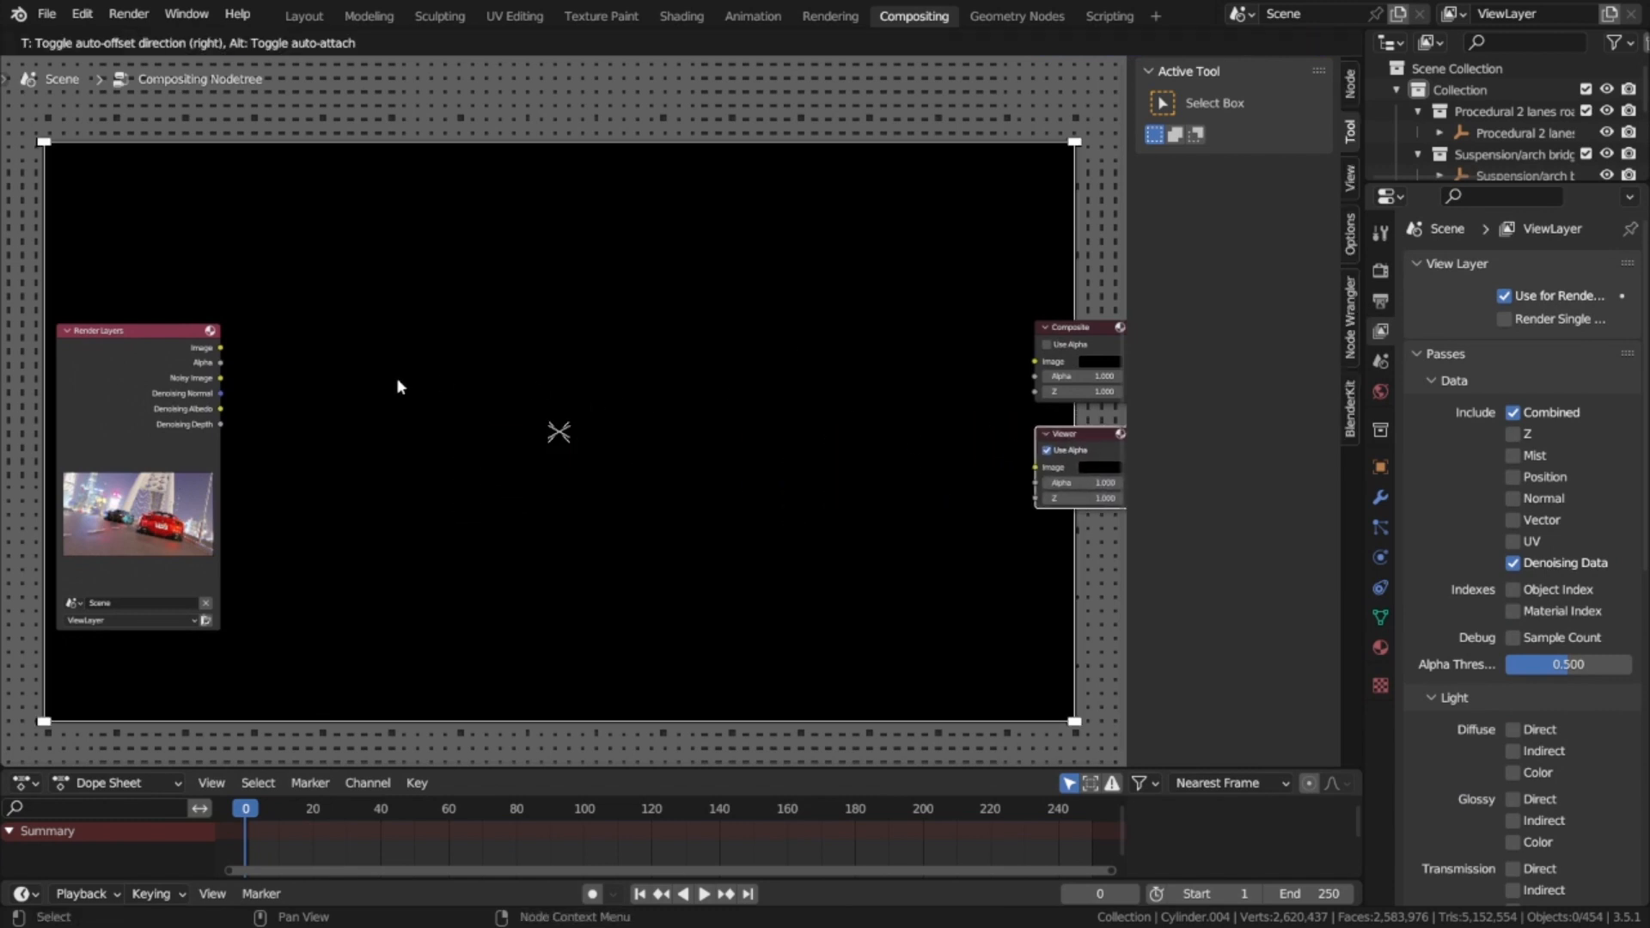
Step: Link the Render Layers image to both the Composite and Viewer nodes through a shared reroute point beside them
{"action": "left_click_drag", "start_coordinate": [222, 347], "coordinate": [1035, 362]}
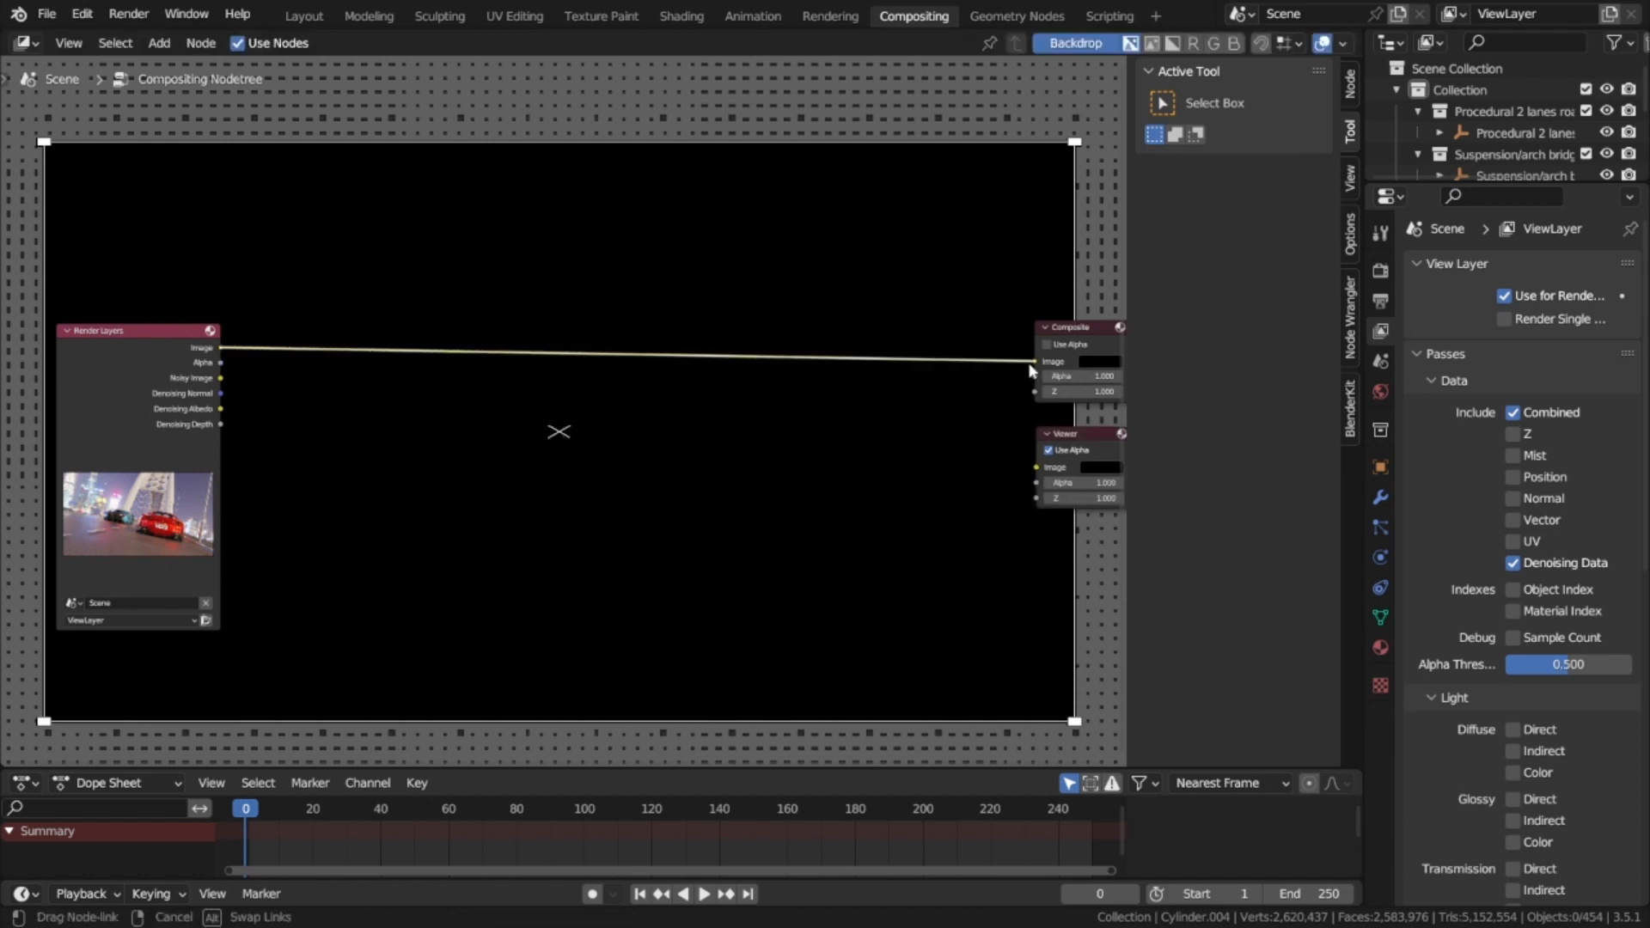
{"action": "left_click_drag", "start_coordinate": [223, 349], "coordinate": [1039, 470]}
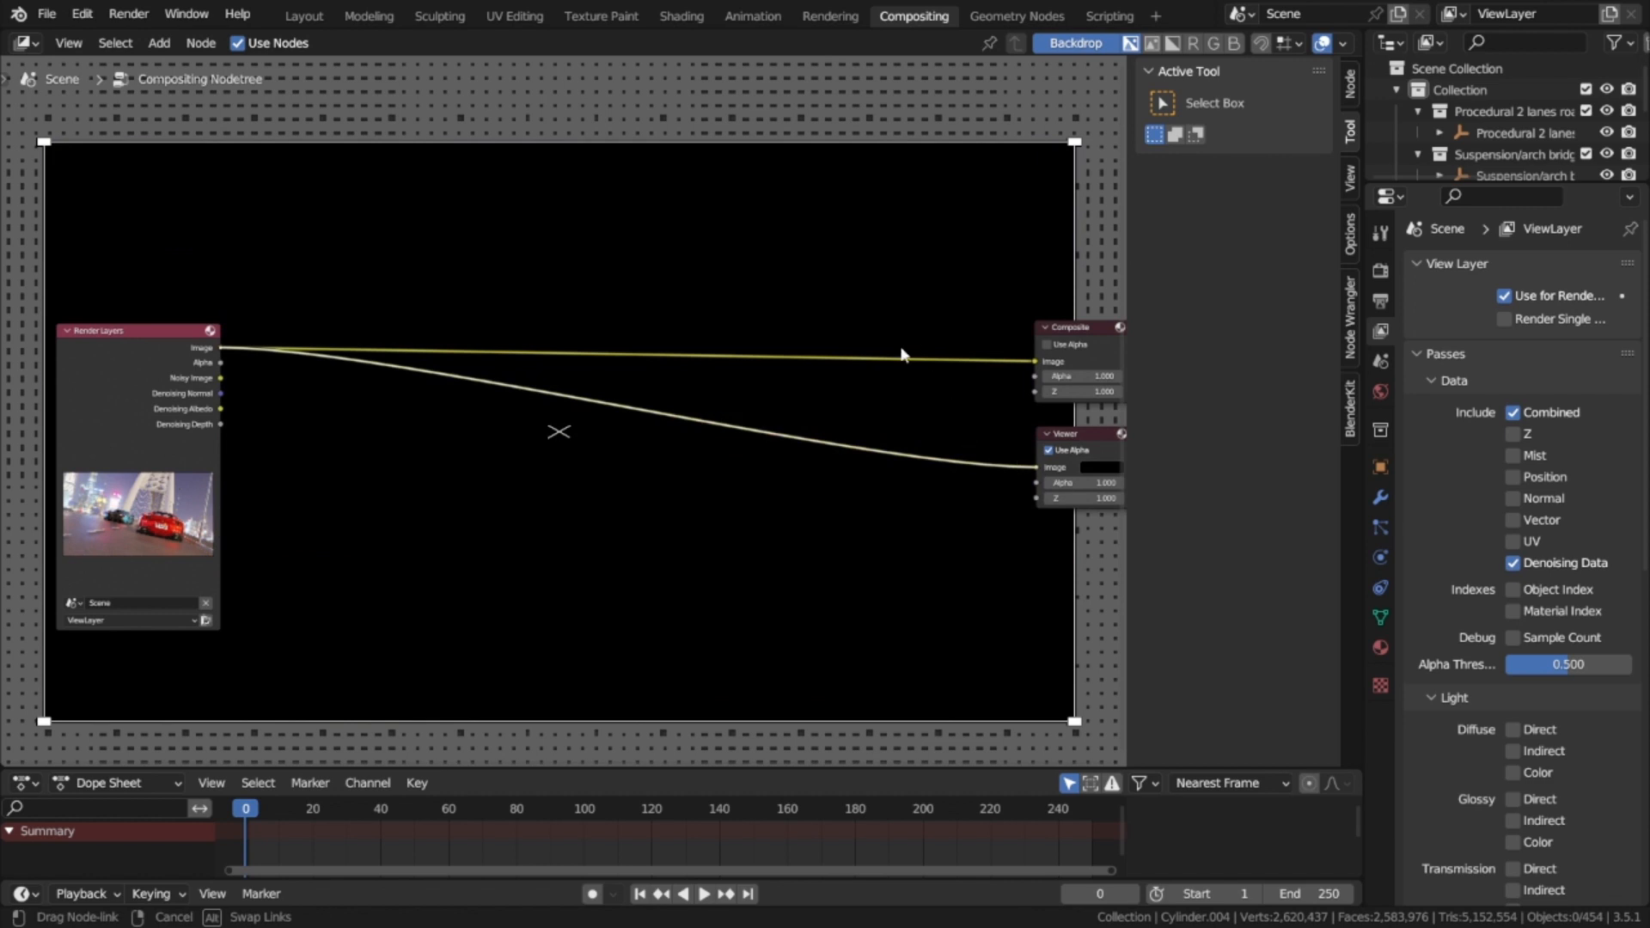
{"action": "right_click_drag", "start_coordinate": [903, 348], "coordinate": [919, 471], "text": "shift"}
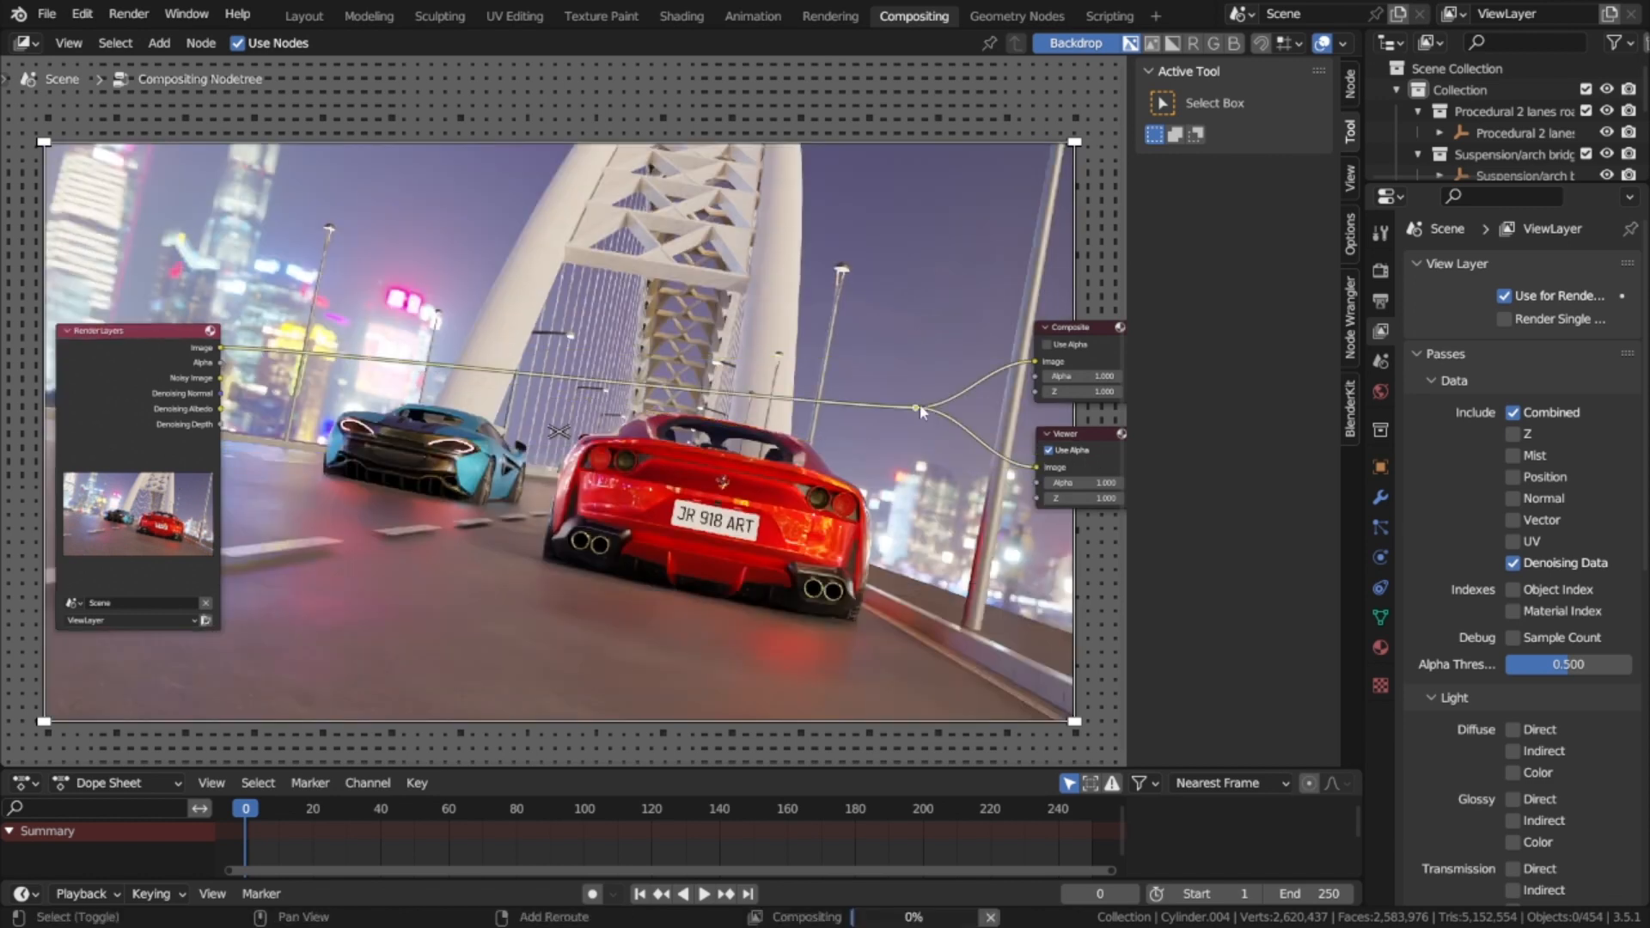
{"action": "left_click_drag", "start_coordinate": [916, 407], "coordinate": [948, 406]}
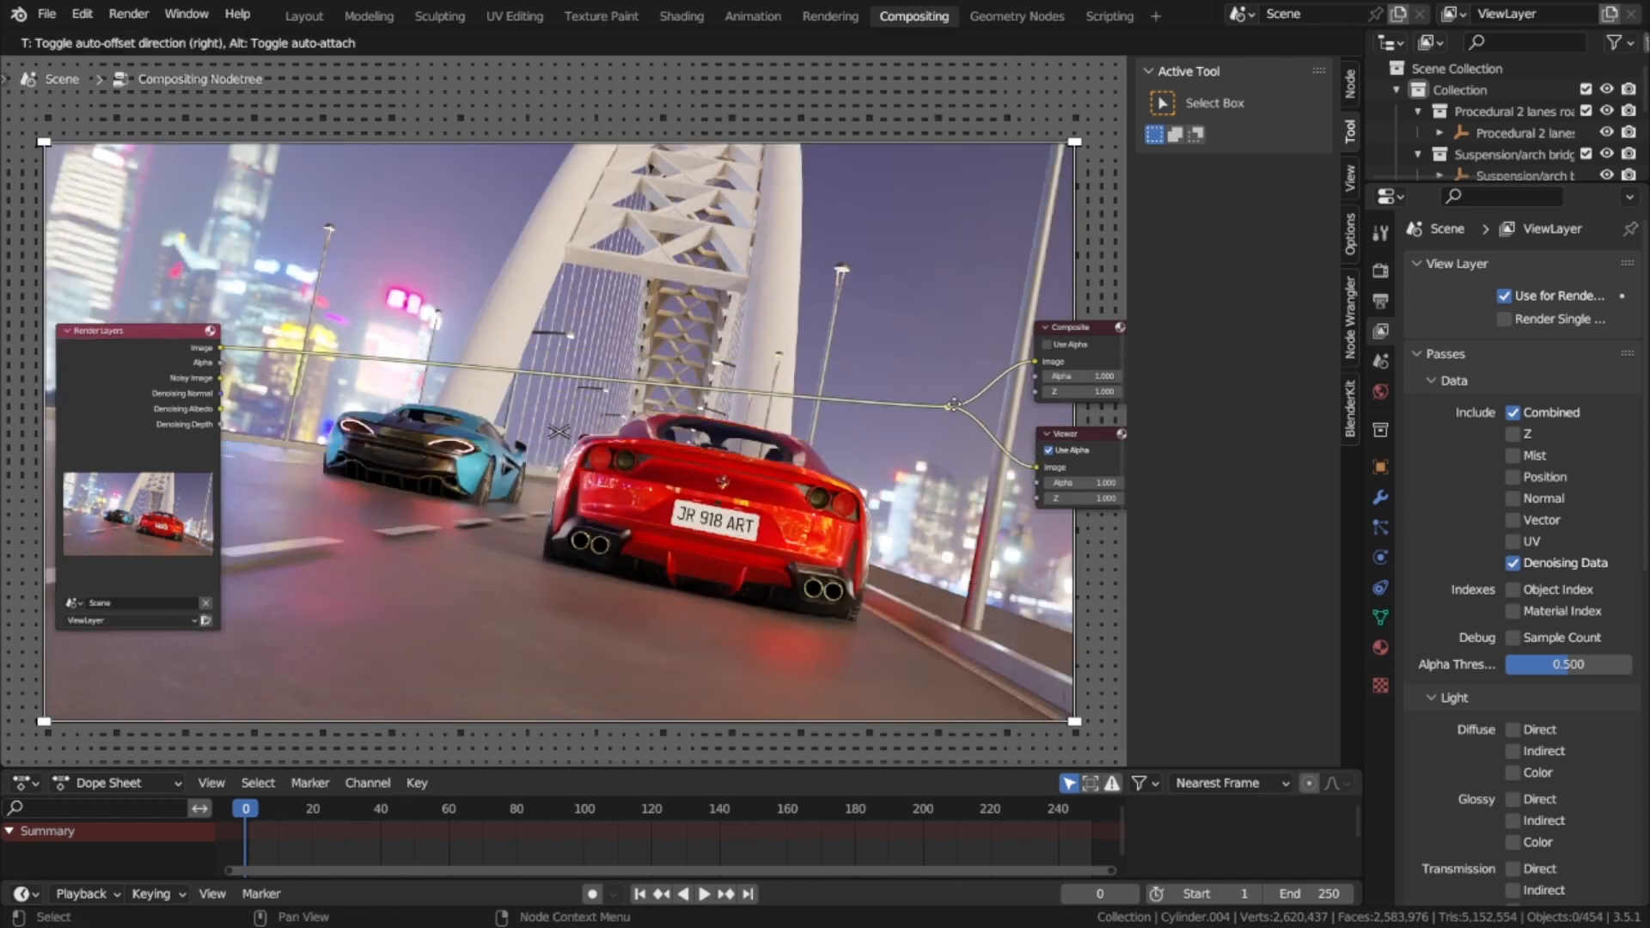
Step: Add a Glare node on the link after the Render Layers node and set its glare type to Fog Glow
{"action": "key", "text": "shift+a"}
{"action": "left_click", "coordinate": [511, 442]}
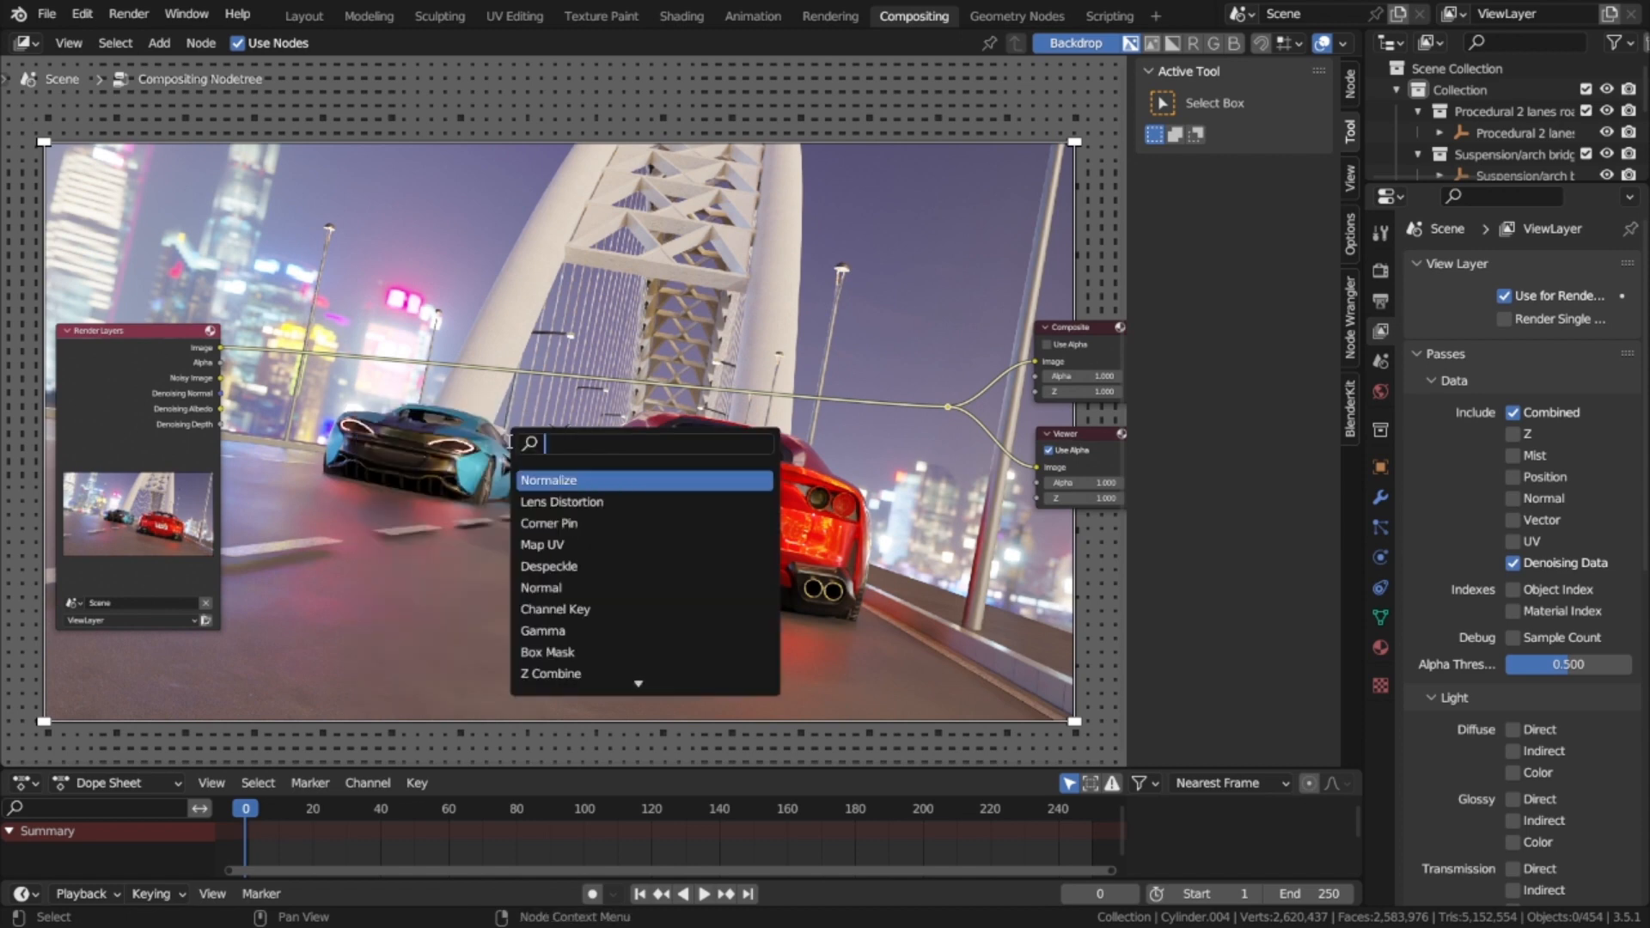
{"action": "type", "text": "glare"}
{"action": "key", "text": "Return"}
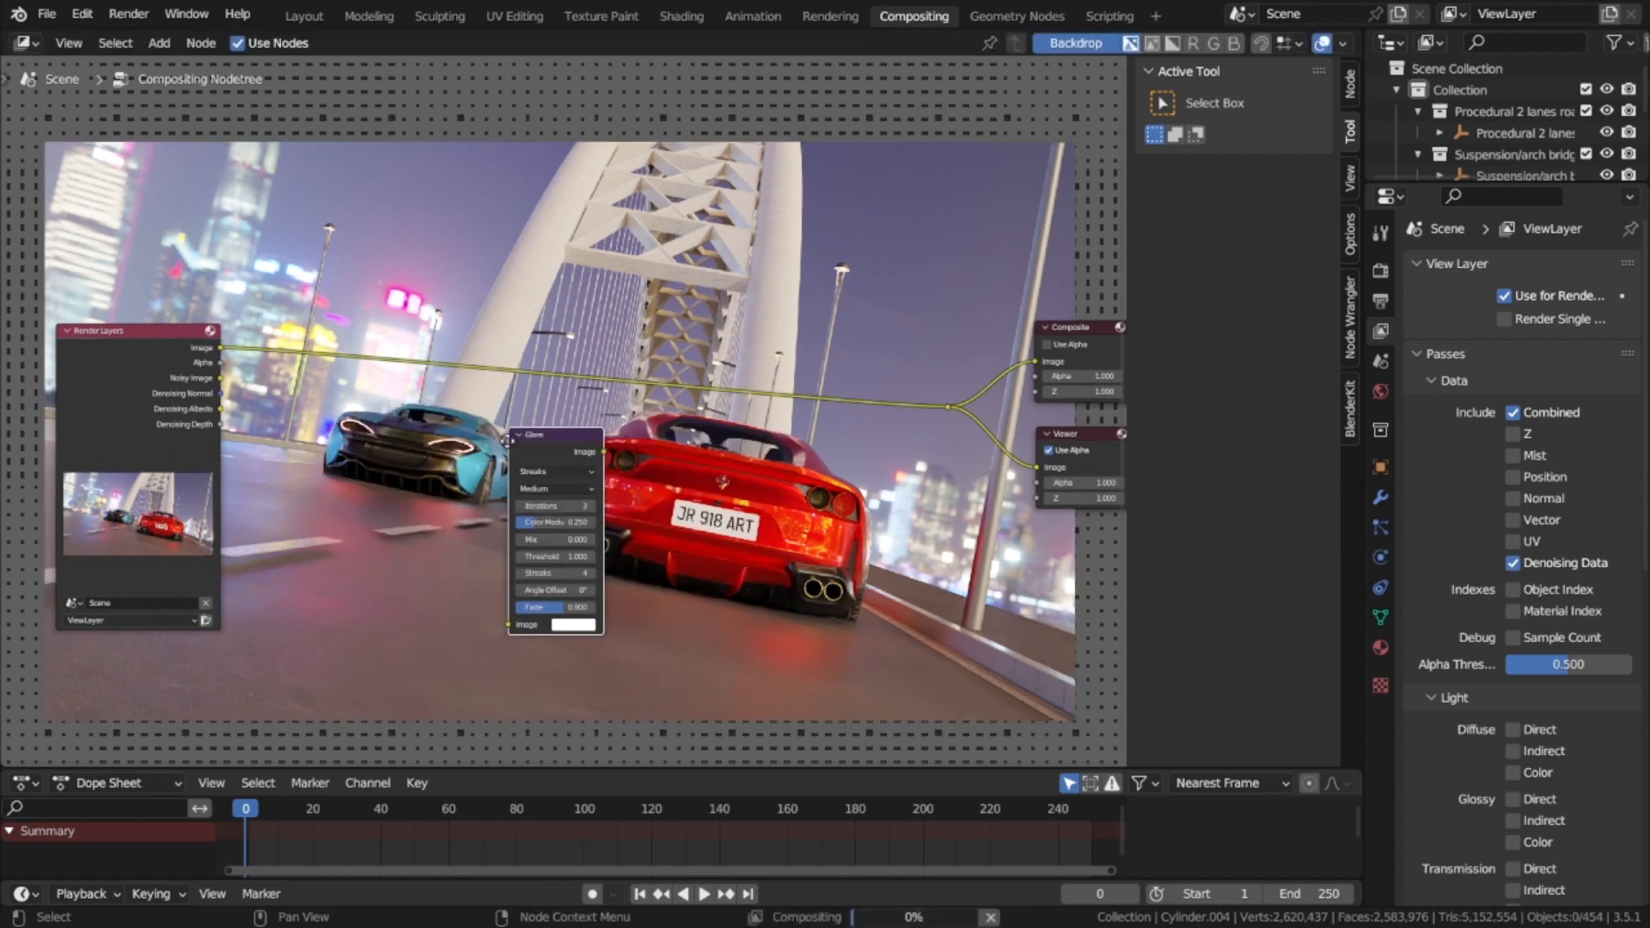
{"action": "left_click", "coordinate": [268, 334]}
{"action": "left_click", "coordinate": [309, 361]}
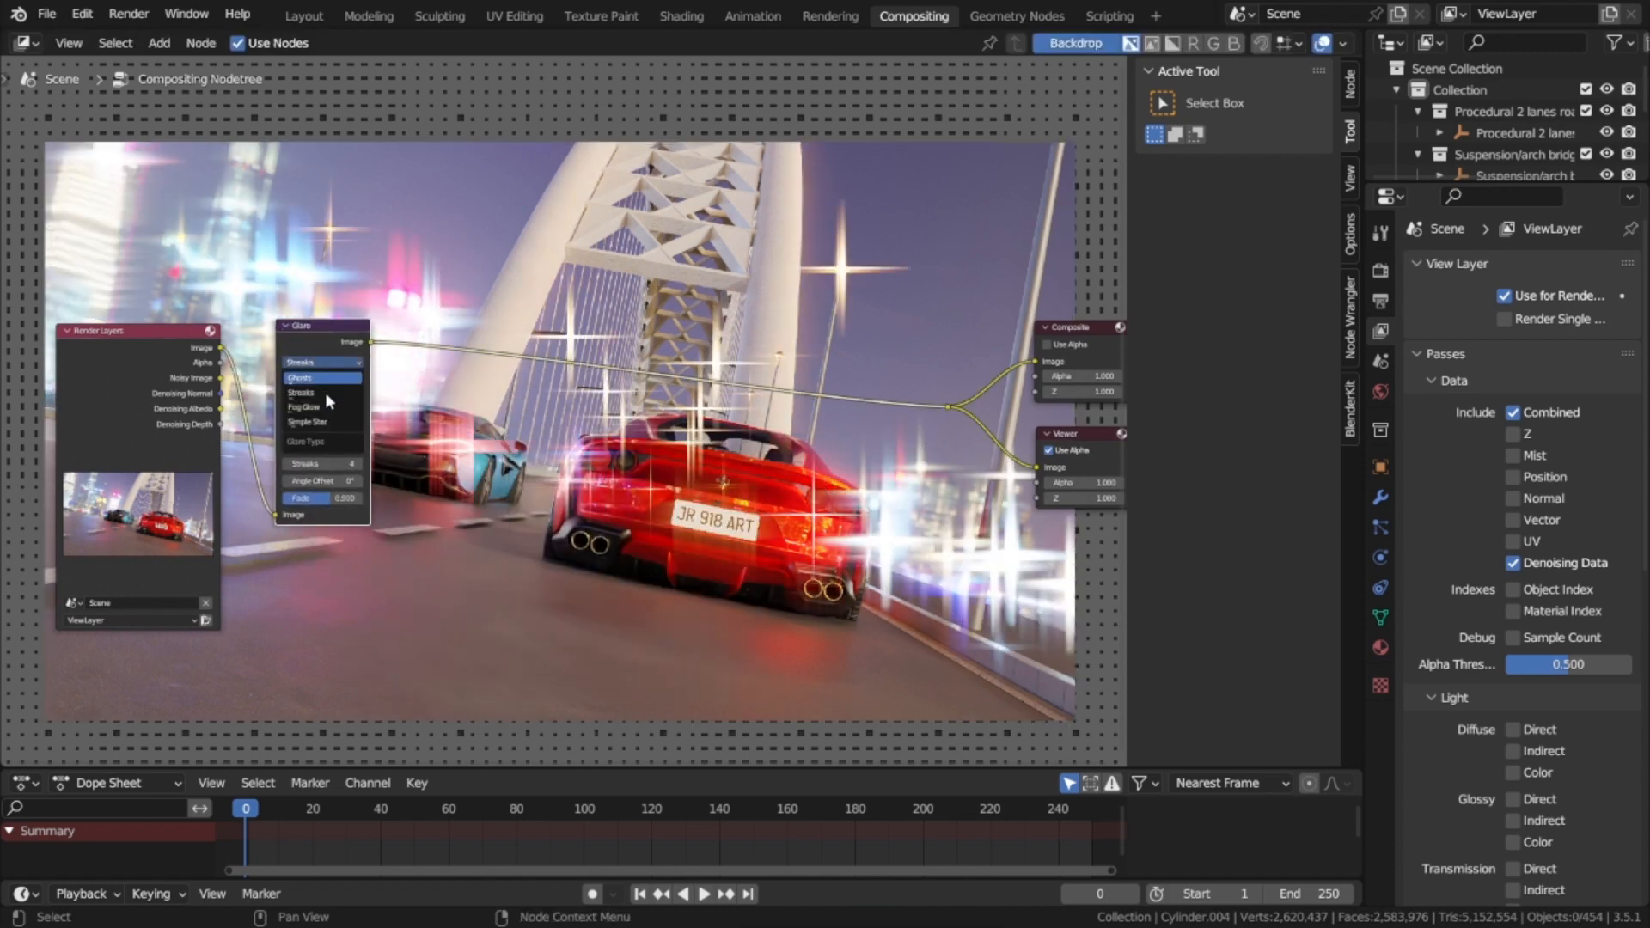
{"action": "left_click", "coordinate": [327, 409]}
{"action": "scroll", "coordinate": [343, 412], "scroll_direction": "up", "scroll_amount": 1}
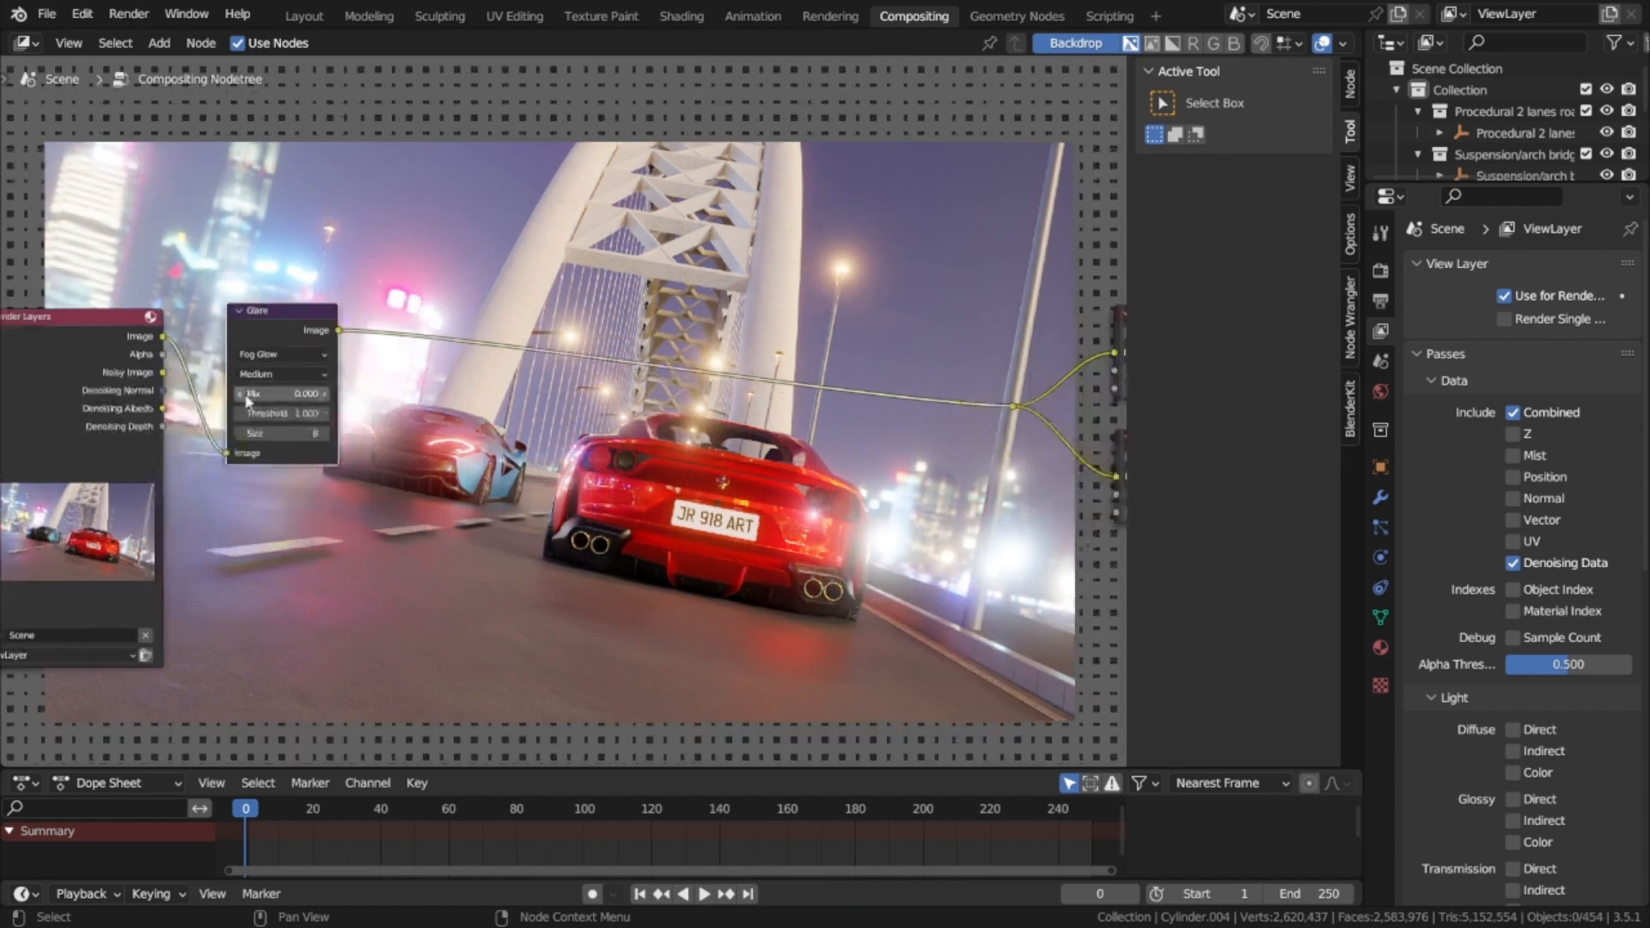
Step: Set the Fog Glow node's Mix to -0.9
{"action": "left_click", "coordinate": [240, 399]}
{"action": "left_click_drag", "start_coordinate": [240, 400], "coordinate": [230, 400]}
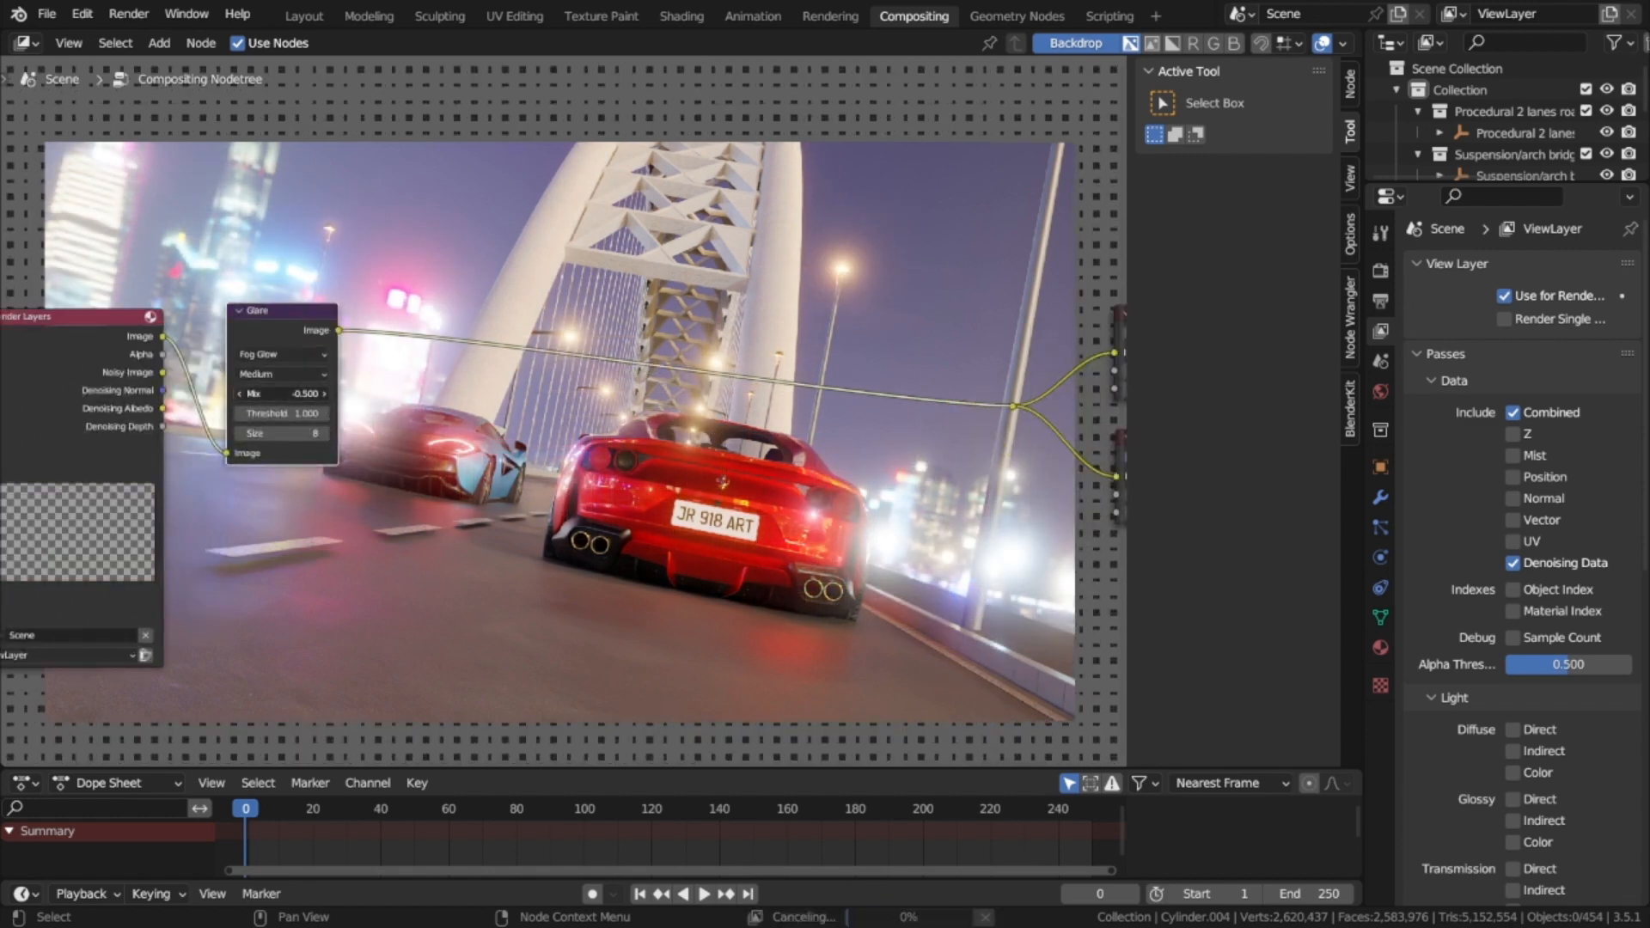
{"action": "left_click", "coordinate": [241, 400]}
{"action": "left_click", "coordinate": [240, 399]}
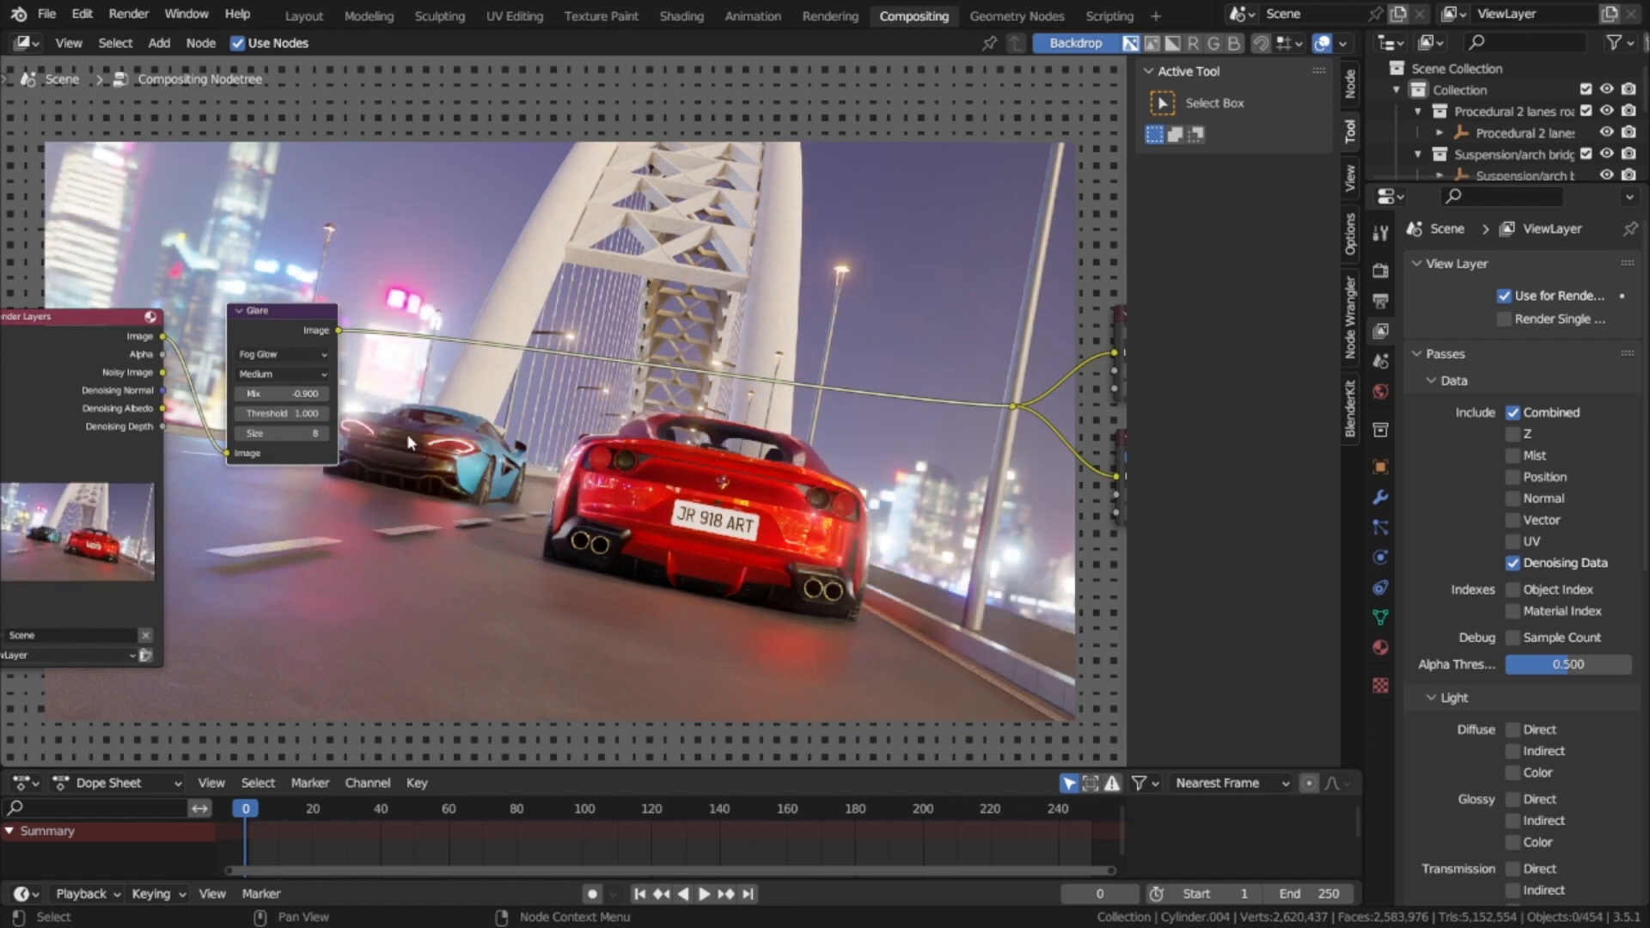
Step: Duplicate the Fog Glow node onto the link after it, switch the copy to Streaks and set its Mix to -0.95
{"action": "key", "text": "shift+d"}
{"action": "left_click", "coordinate": [522, 368]}
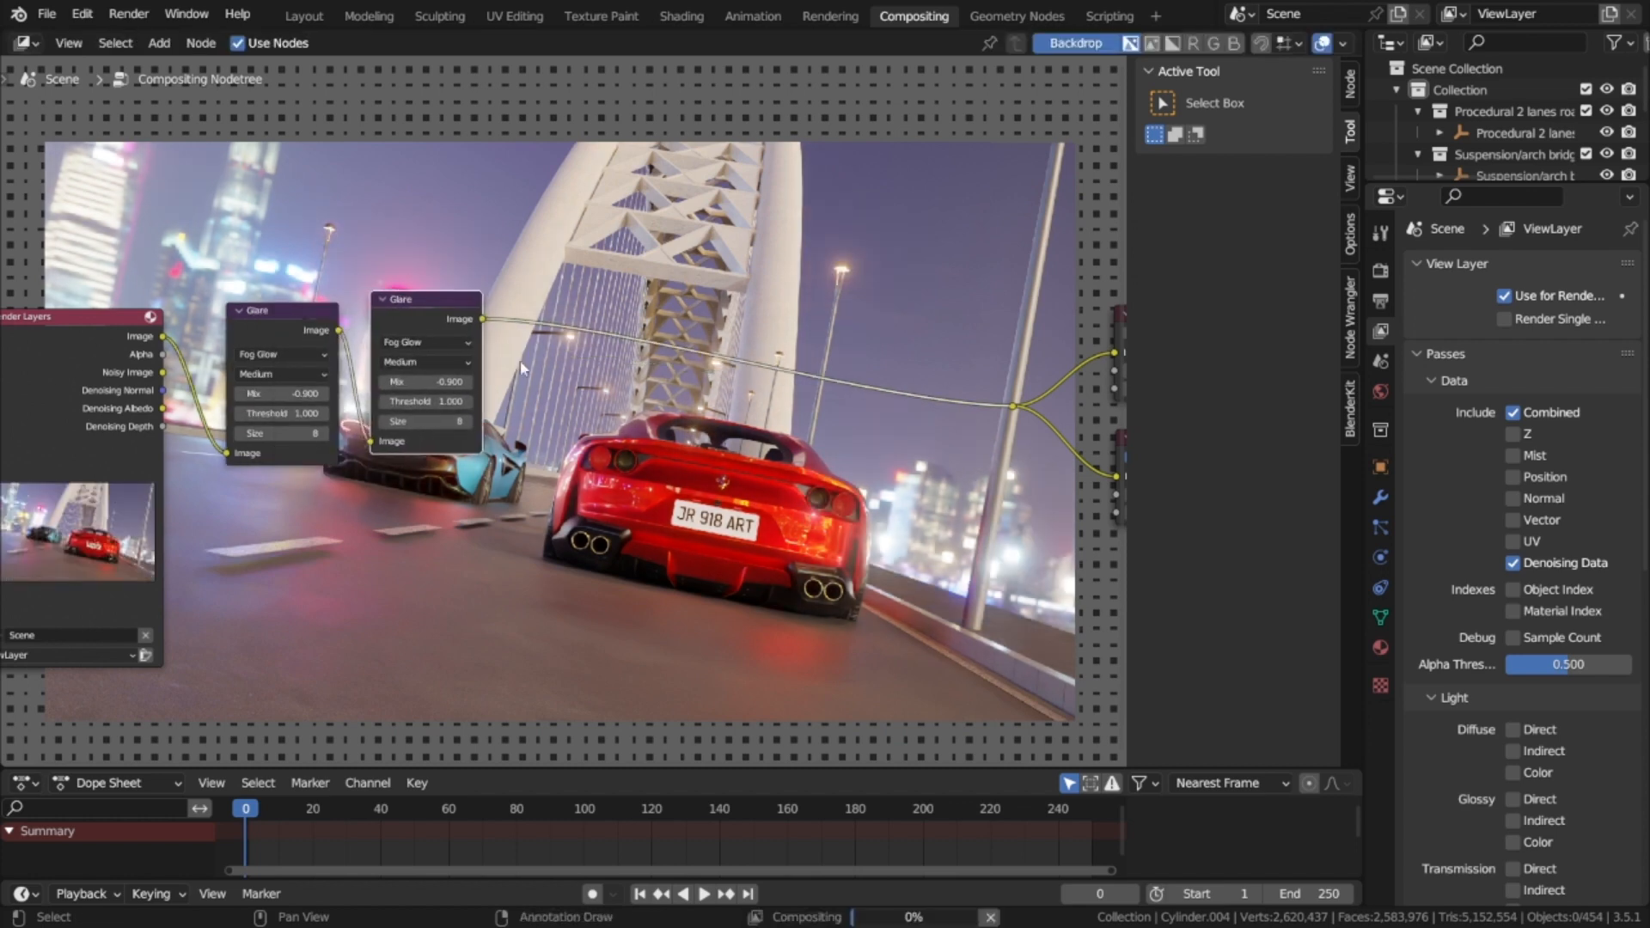
{"action": "left_click", "coordinate": [425, 342]}
{"action": "left_click", "coordinate": [451, 369]}
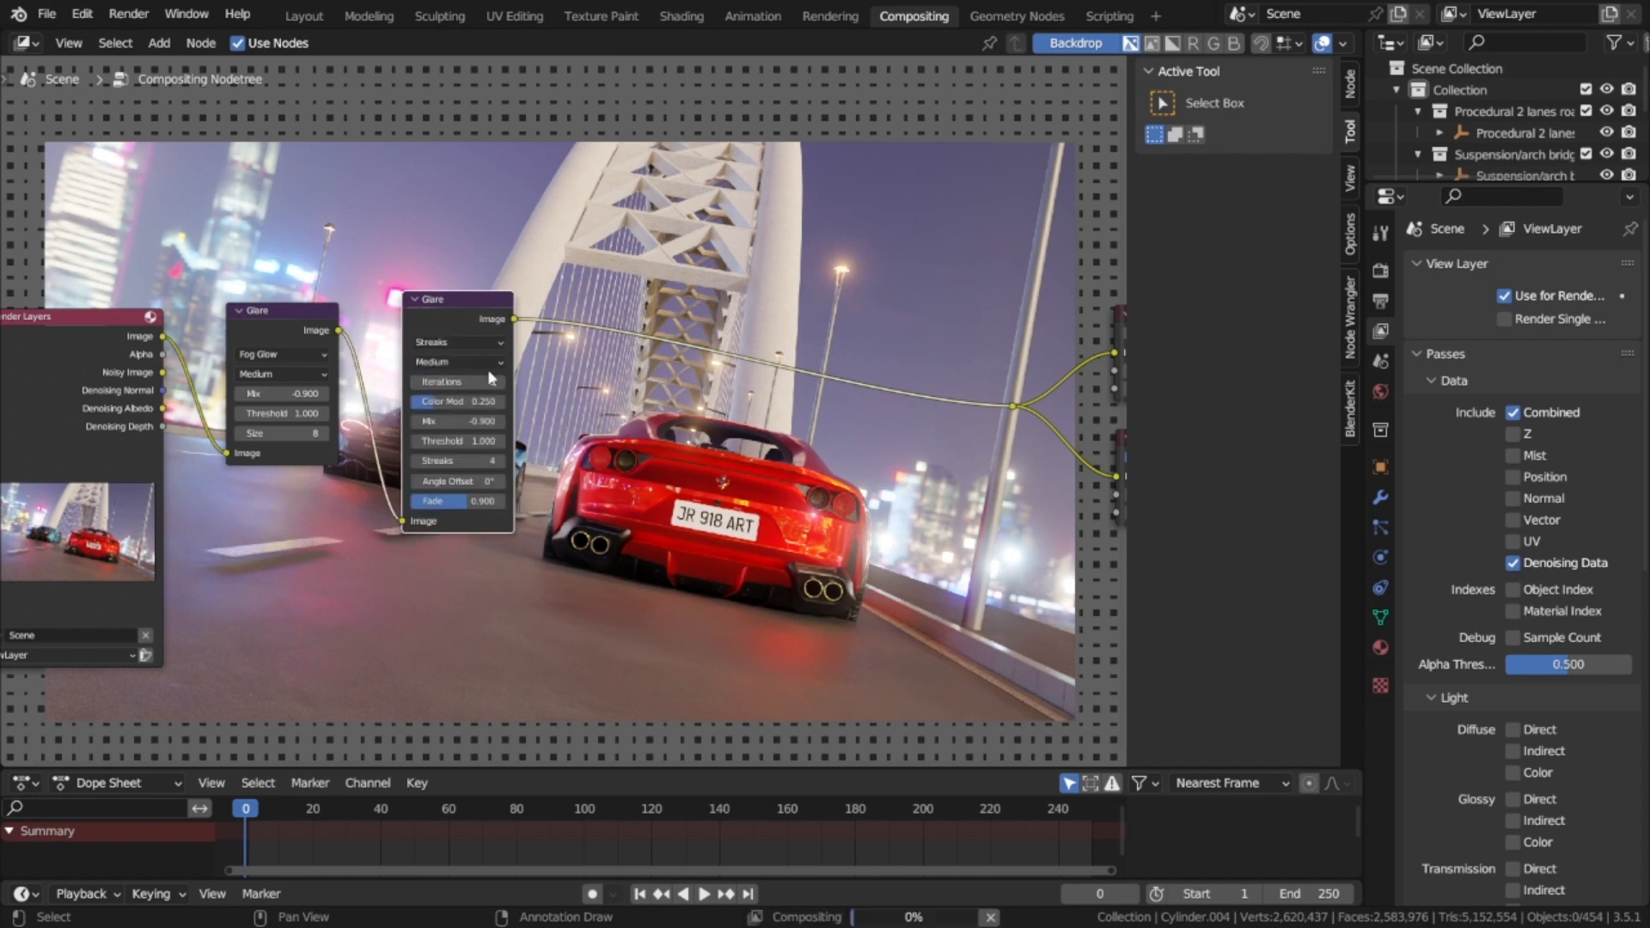
{"action": "scroll", "coordinate": [487, 374], "scroll_direction": "up", "scroll_amount": 1}
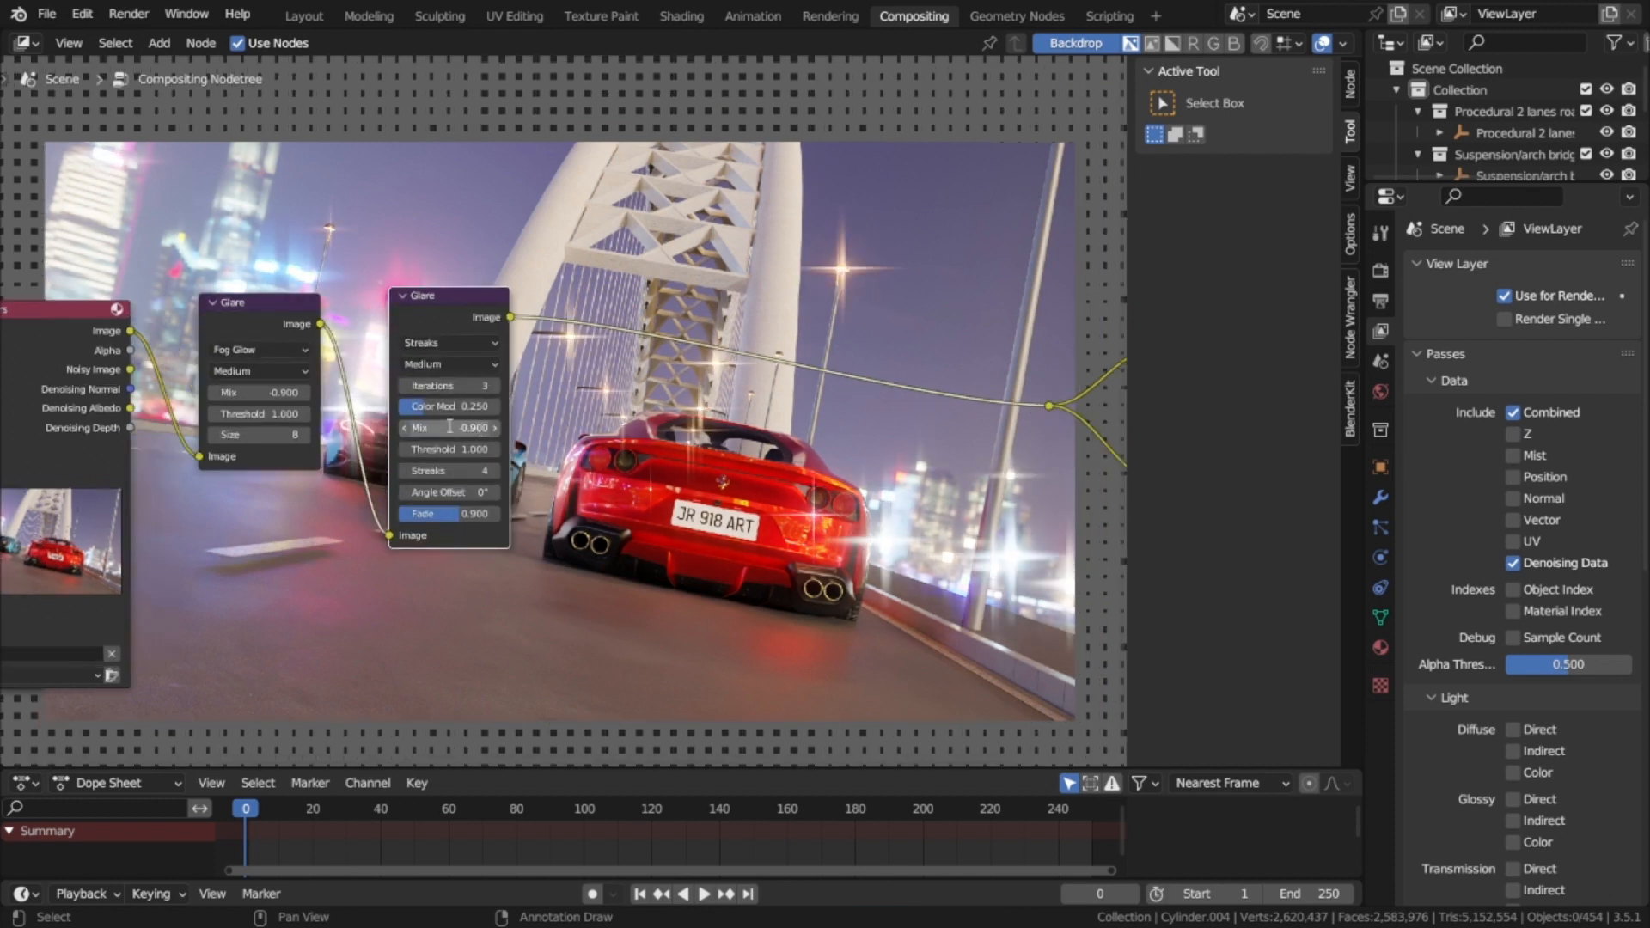
{"action": "type", "text": "-0.95"}
{"action": "key", "text": "Return"}
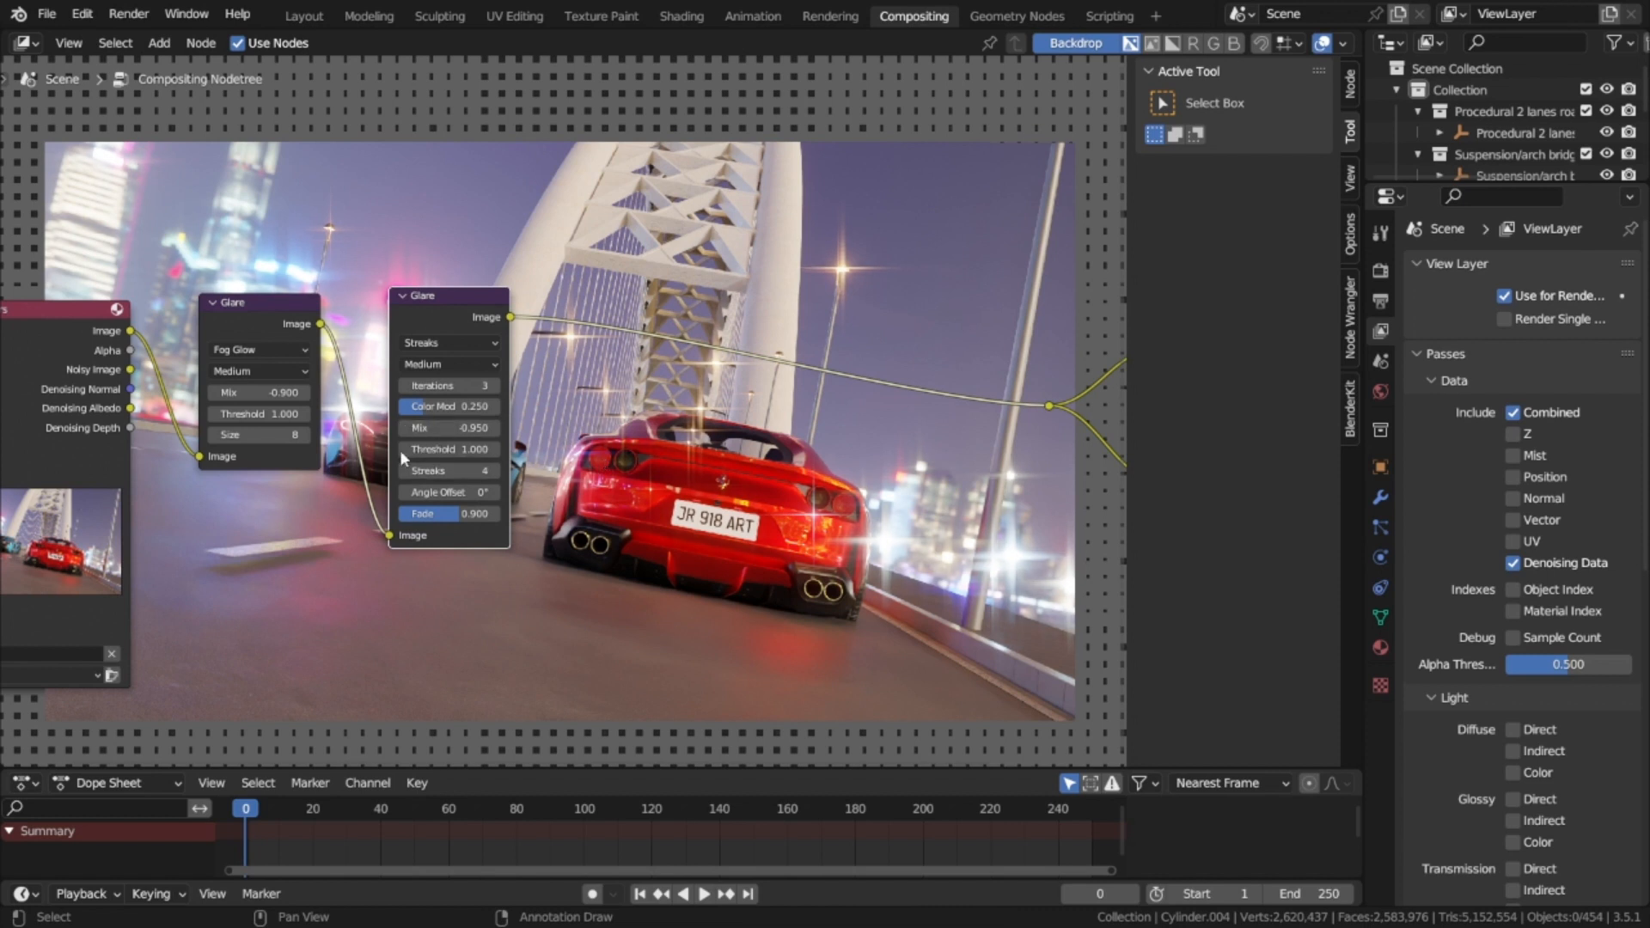
Step: Try a Threshold of 0.25 on the Streaks Glare node and raise it in increments to 0.85
{"action": "left_click", "coordinate": [463, 450]}
{"action": "type", "text": "0.25"}
{"action": "key", "text": "Return"}
{"action": "left_click", "coordinate": [495, 451]}
{"action": "left_click", "coordinate": [495, 451]}
{"action": "left_click", "coordinate": [495, 451]}
{"action": "left_click", "coordinate": [494, 451]}
{"action": "left_click", "coordinate": [495, 451]}
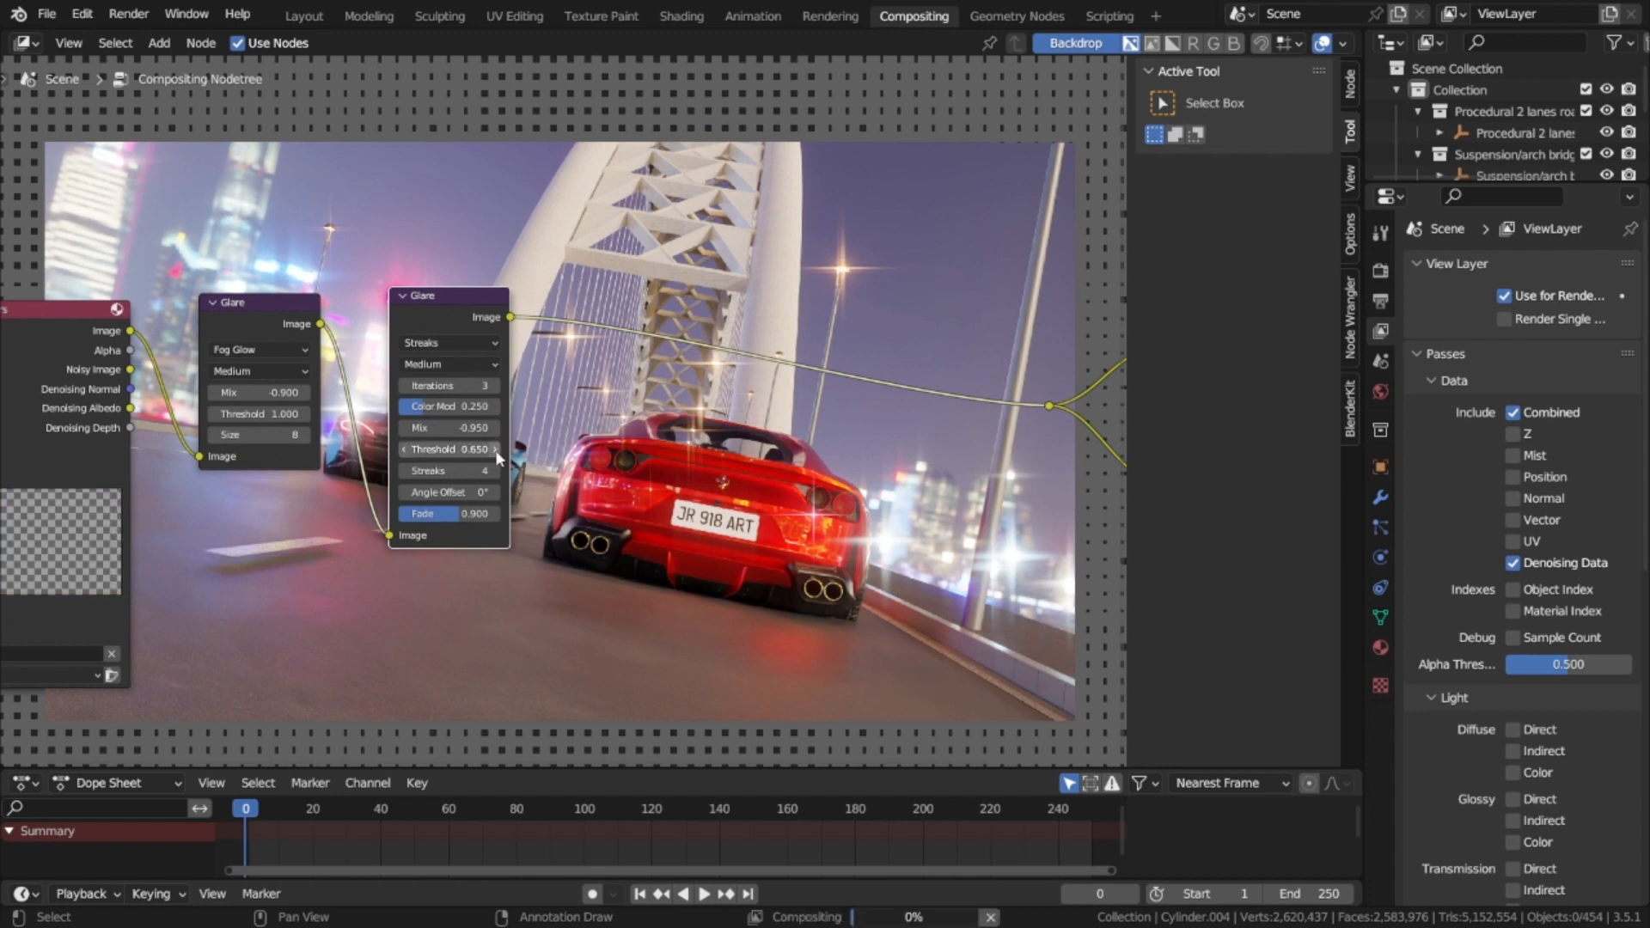
Step: Set the Streaks Glare node's Threshold to 0.6 and its number of Streaks to 2
{"action": "left_click", "coordinate": [470, 451]}
{"action": "key", "text": "BackSpace"}
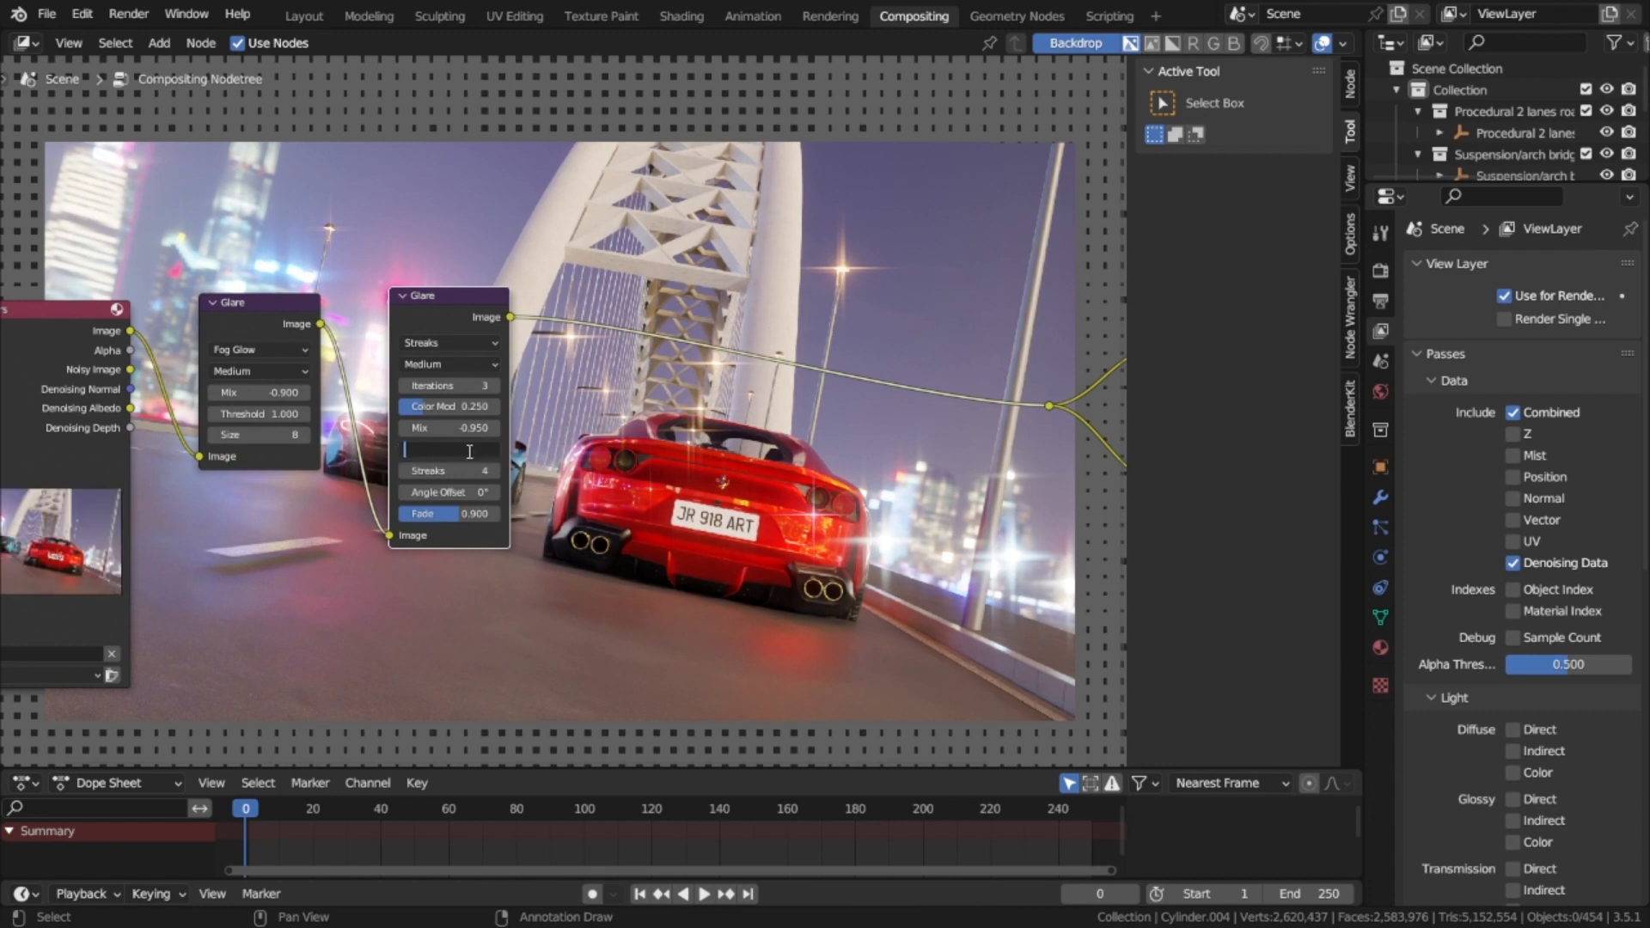
{"action": "type", "text": "0.5"}
{"action": "key", "text": "Return"}
{"action": "left_click", "coordinate": [402, 472]}
{"action": "left_click", "coordinate": [402, 472]}
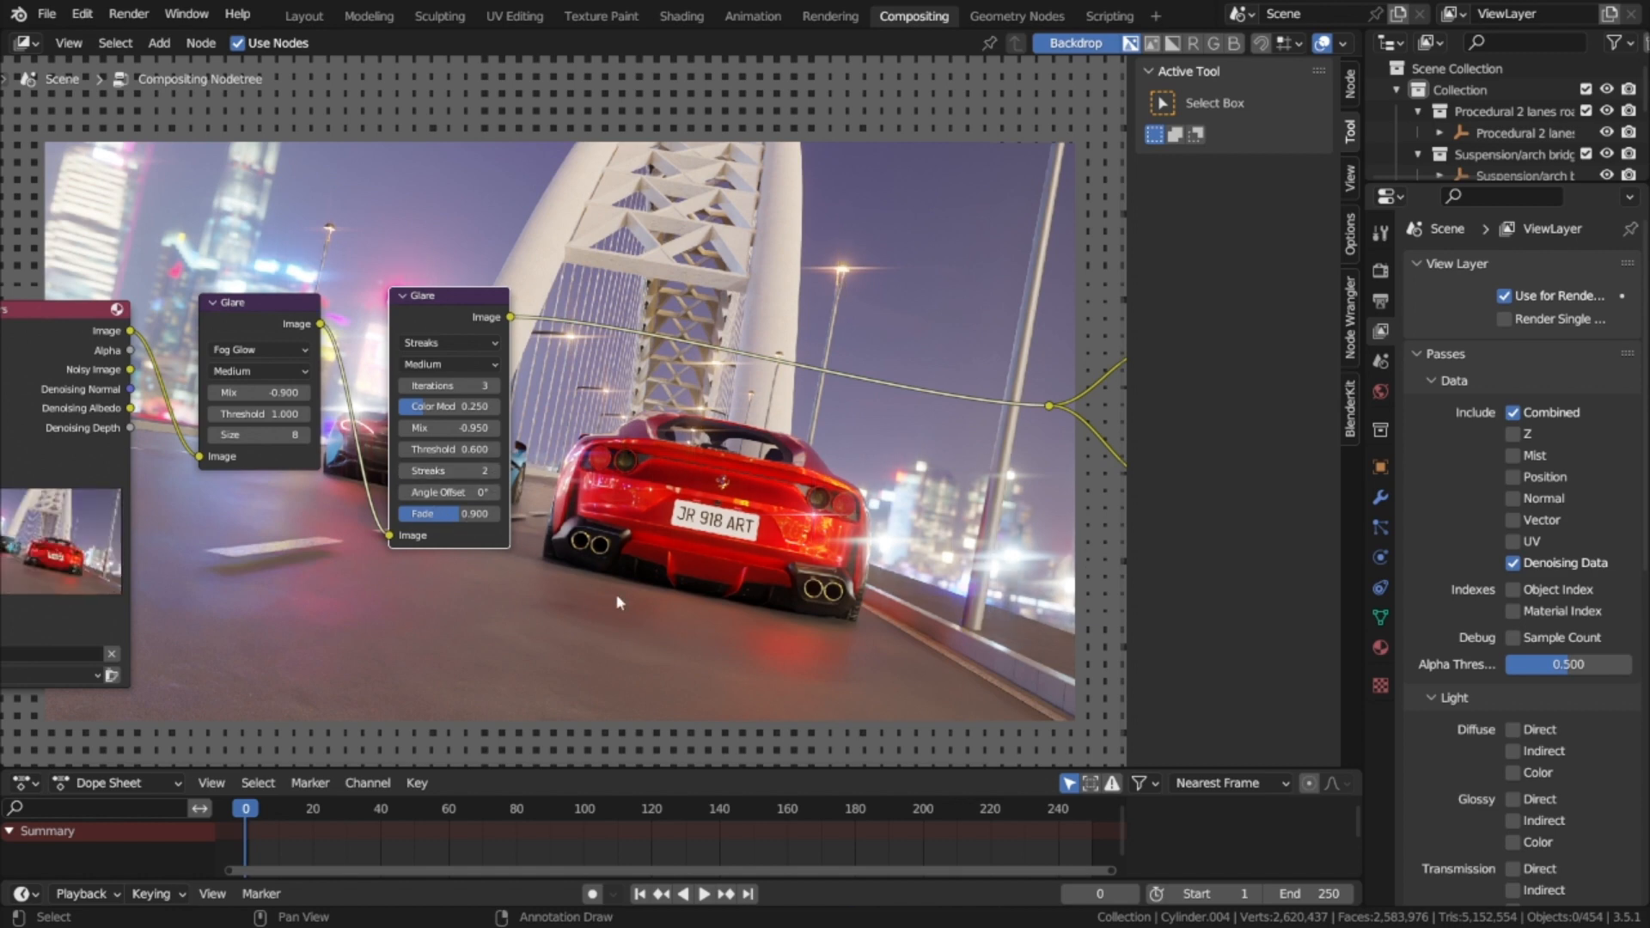
Step: Insert a Color Balance node between the Streaks Glare node and the reroute, placed low enough to uncover the backdrop's bridge
{"action": "middle_click_drag", "start_coordinate": [678, 558], "coordinate": [582, 579]}
{"action": "key", "text": "shift+a"}
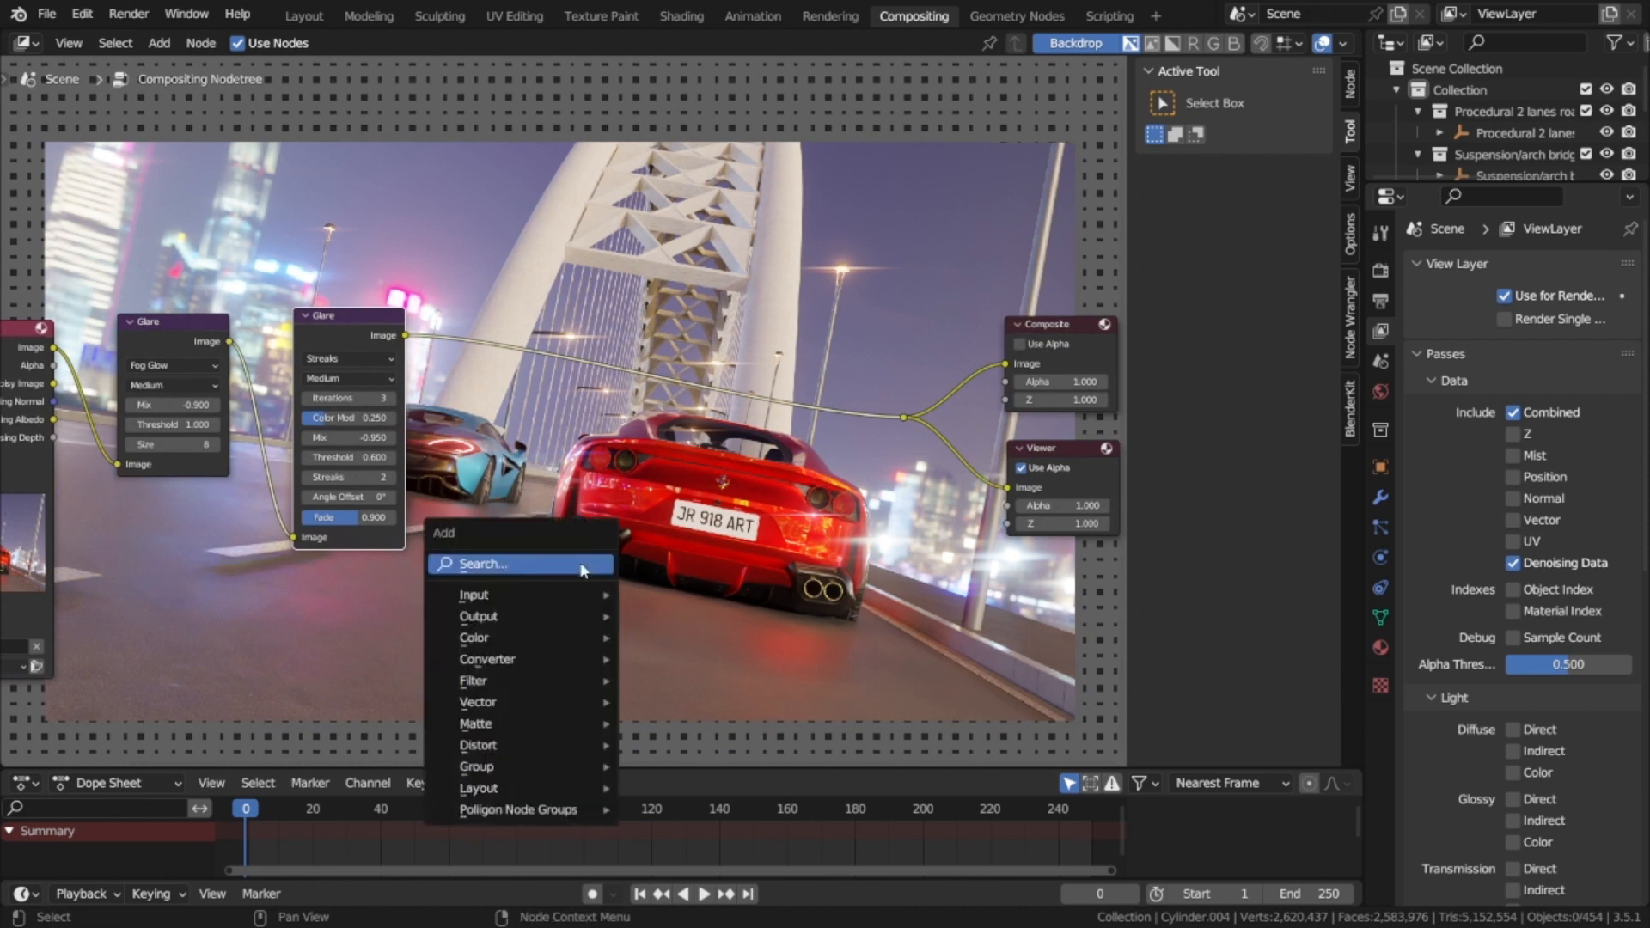
{"action": "left_click", "coordinate": [581, 564]}
{"action": "type", "text": "color ba"}
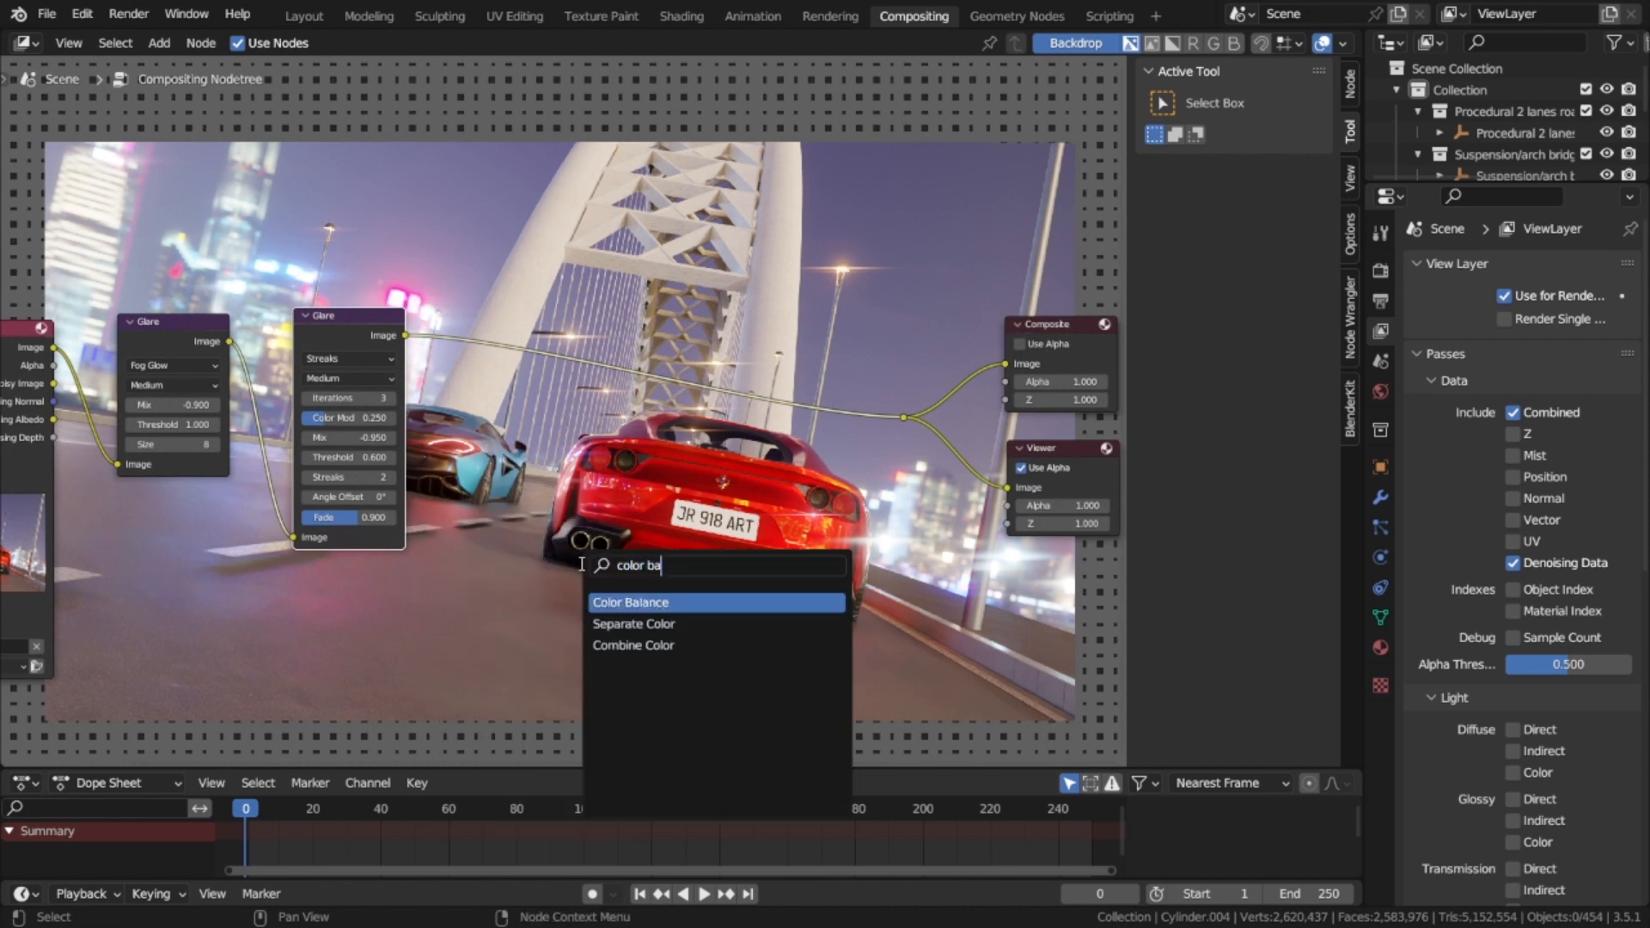
{"action": "key", "text": "Return"}
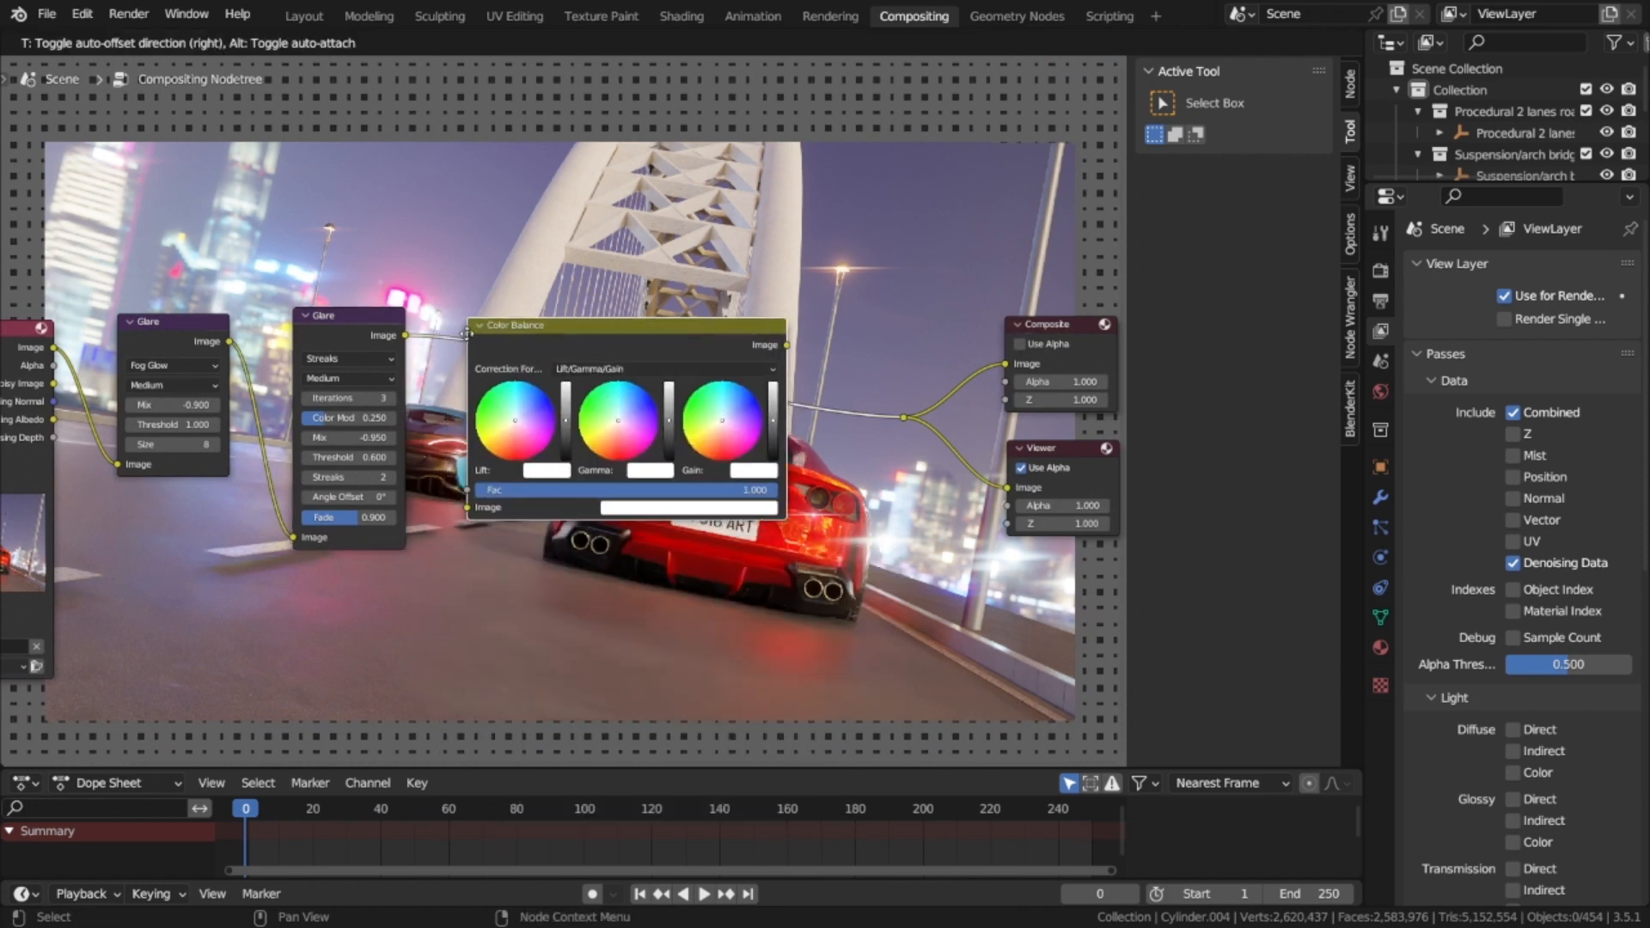
{"action": "left_click", "coordinate": [572, 434]}
{"action": "scroll", "coordinate": [571, 430], "scroll_direction": "up", "scroll_amount": 2}
{"action": "scroll", "coordinate": [571, 421], "scroll_direction": "up", "scroll_amount": 1}
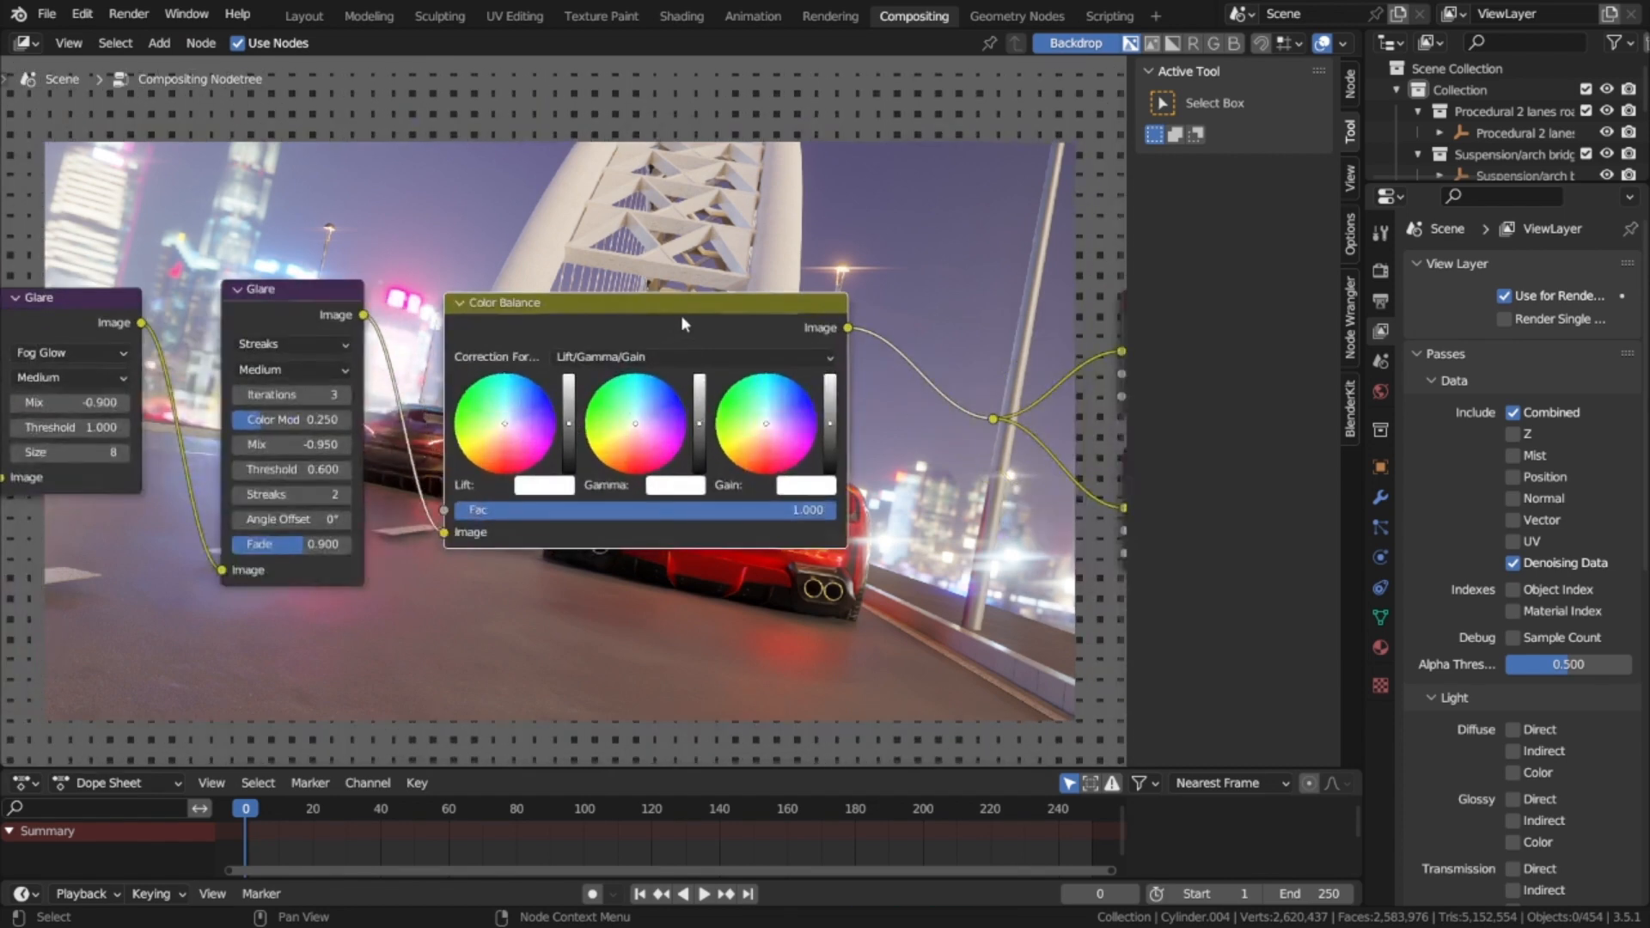
{"action": "left_click_drag", "start_coordinate": [681, 314], "coordinate": [684, 521]}
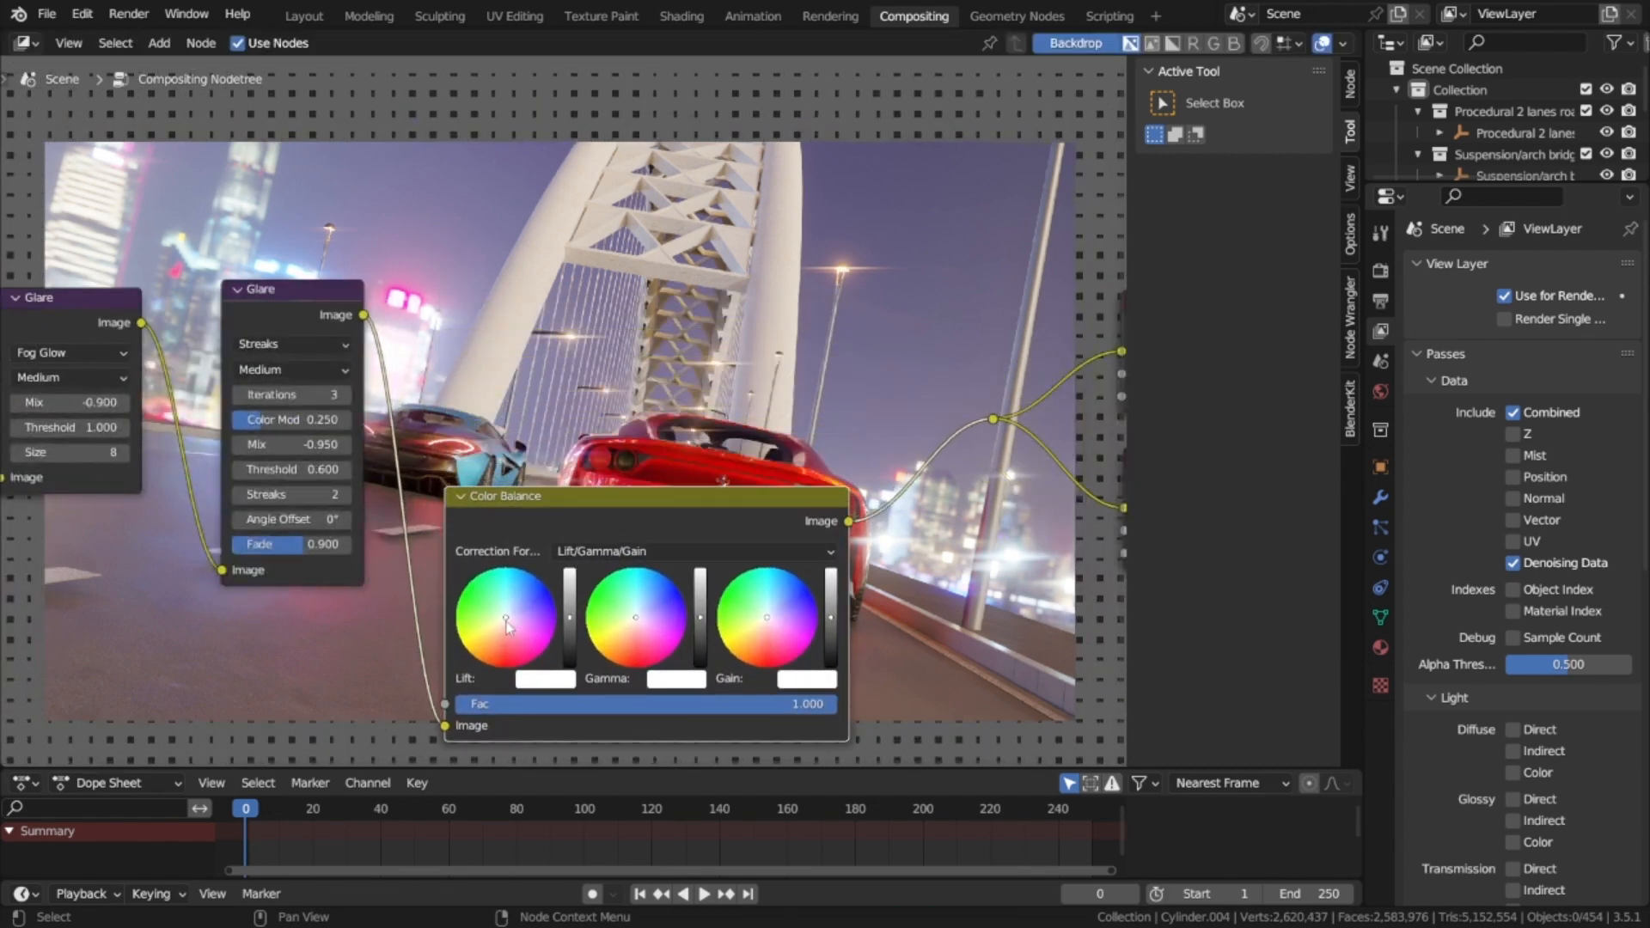
Step: Tint the Color Balance node's Lift pale blue and its Gain pale yellow
{"action": "left_click_drag", "start_coordinate": [509, 621], "coordinate": [517, 591]}
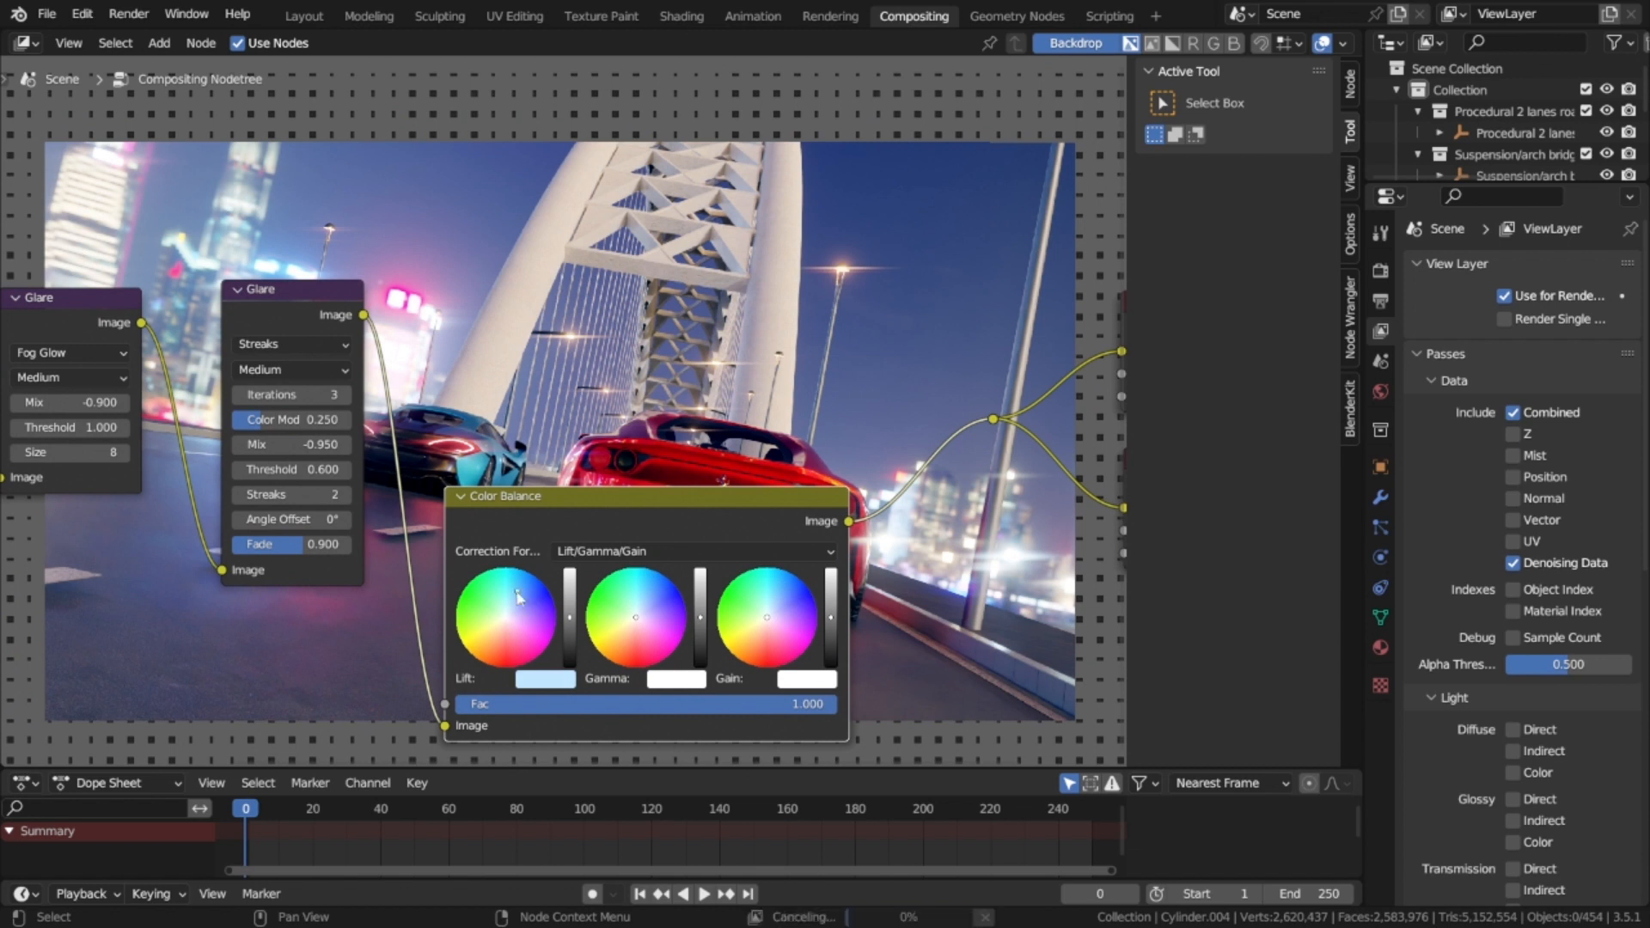
{"action": "left_click_drag", "start_coordinate": [767, 619], "coordinate": [744, 648]}
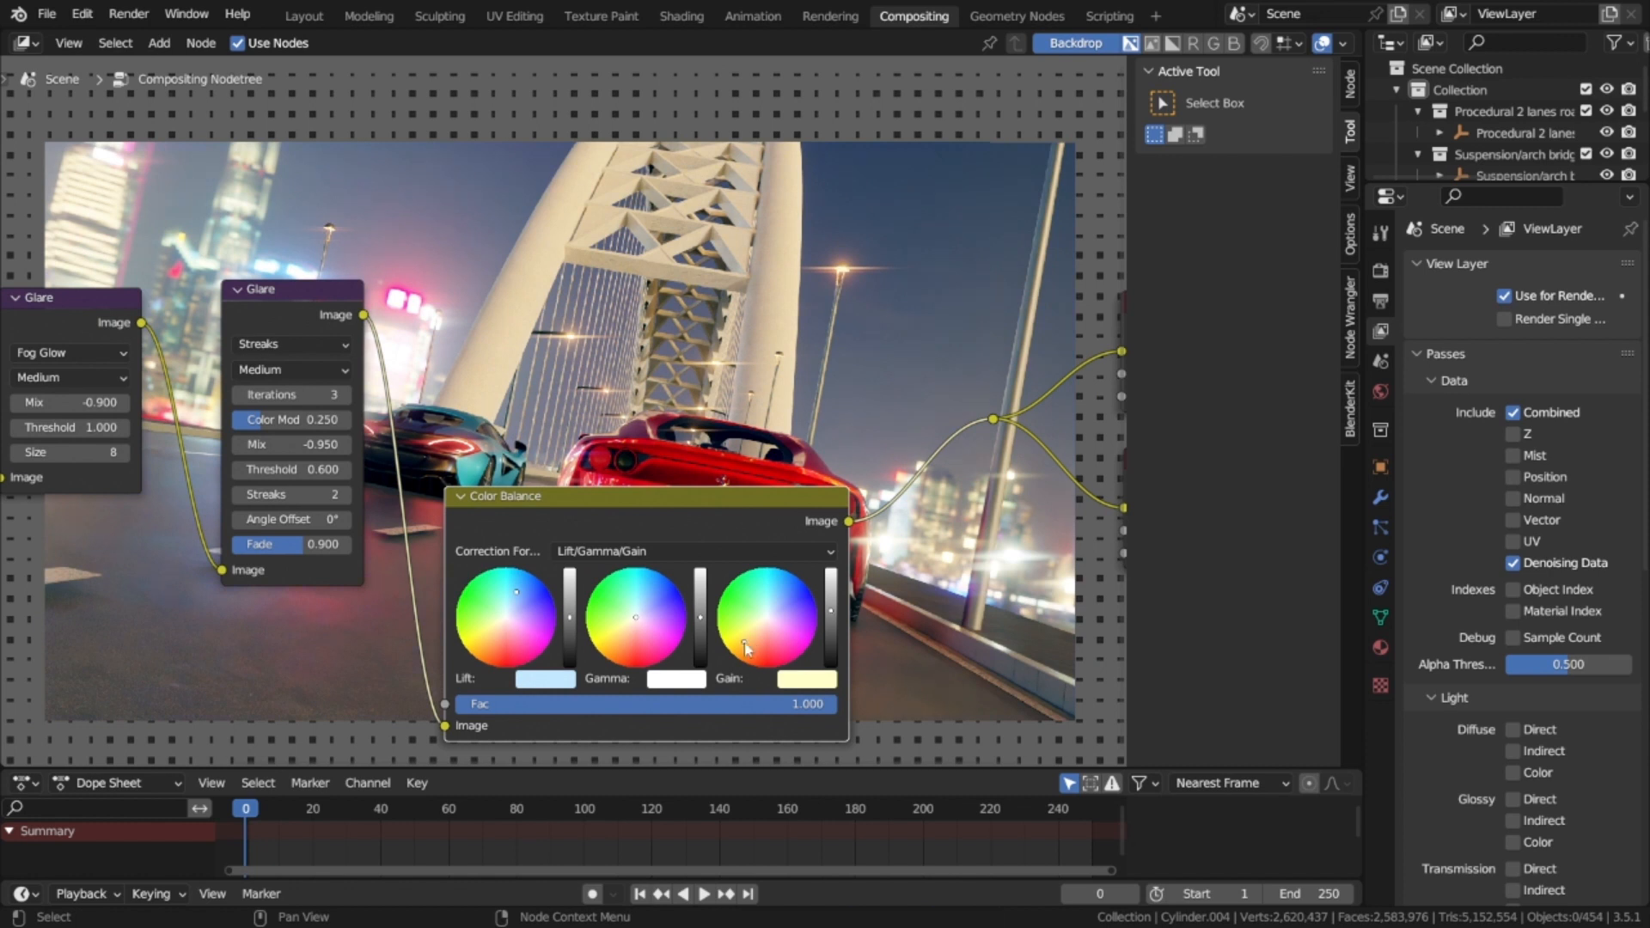
{"action": "left_click_drag", "start_coordinate": [746, 647], "coordinate": [746, 643]}
{"action": "left_click_drag", "start_coordinate": [516, 592], "coordinate": [518, 590]}
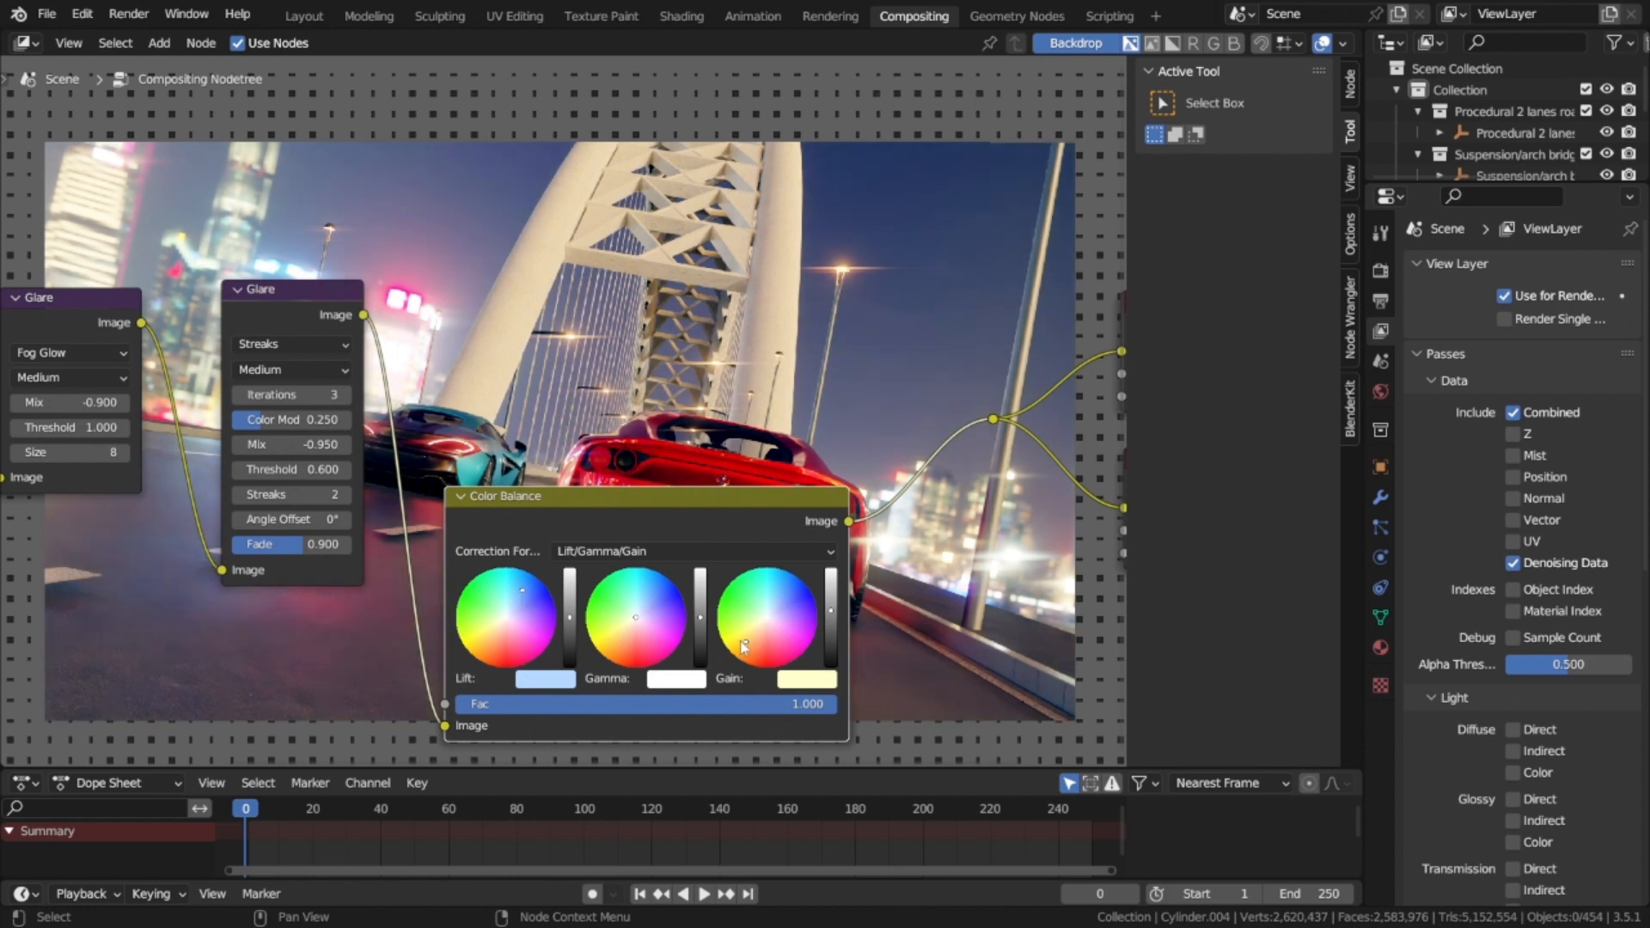
{"action": "left_click_drag", "start_coordinate": [740, 642], "coordinate": [743, 645]}
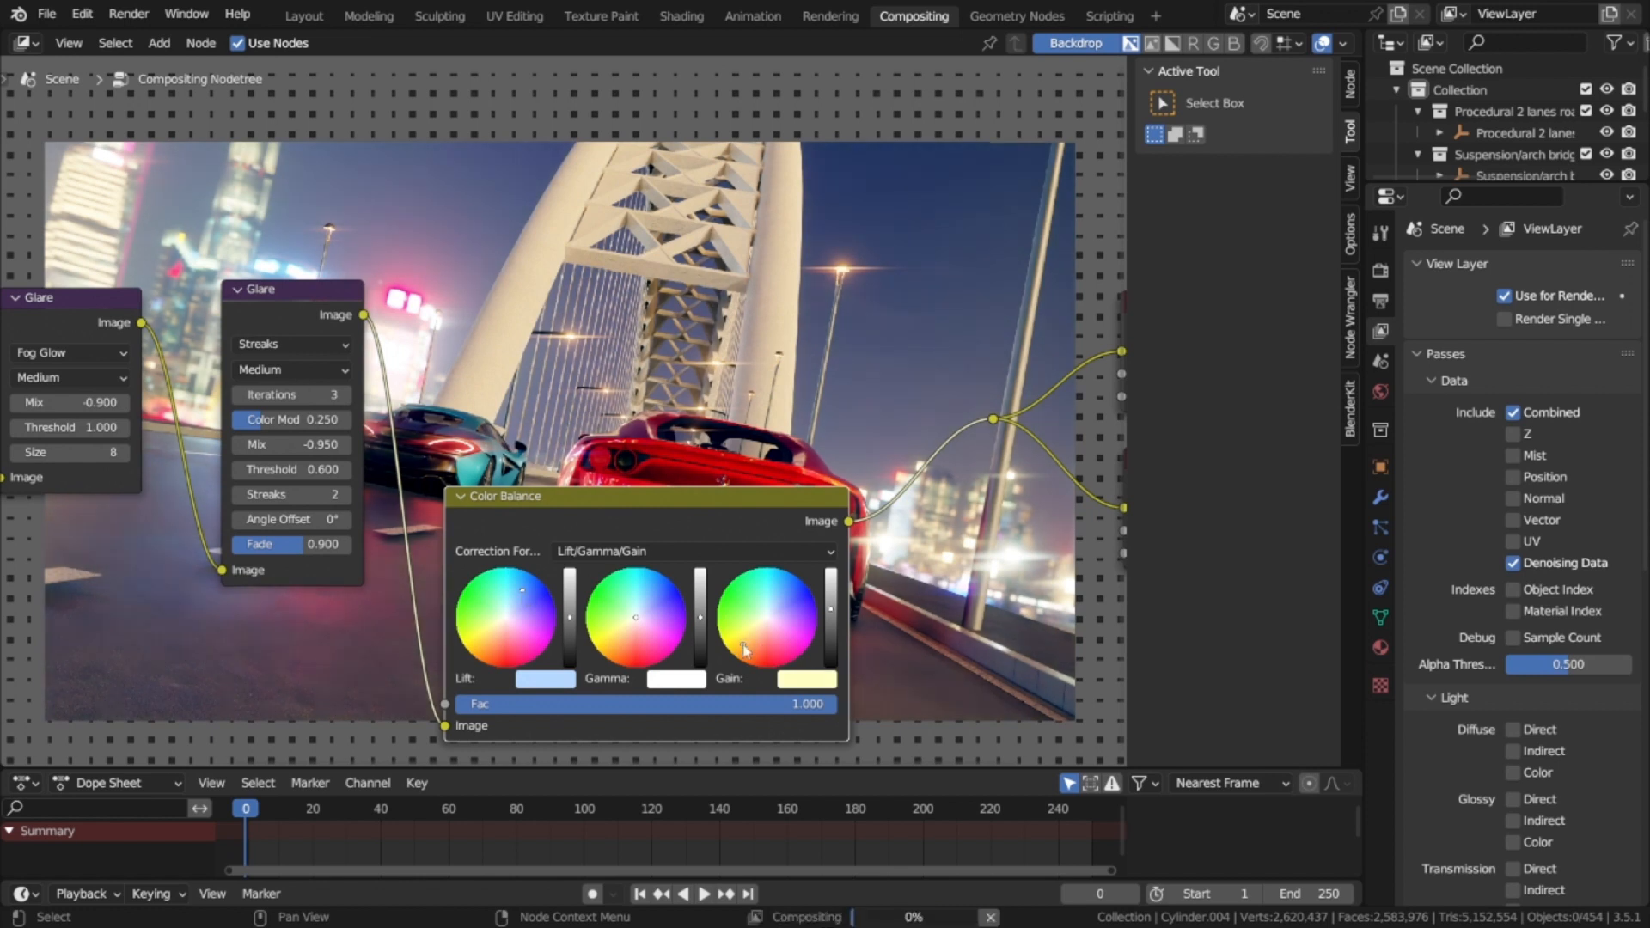
Step: Move the Color Balance node back up in line with the other compositing nodes
{"action": "scroll", "coordinate": [744, 651], "scroll_direction": "down", "scroll_amount": 2}
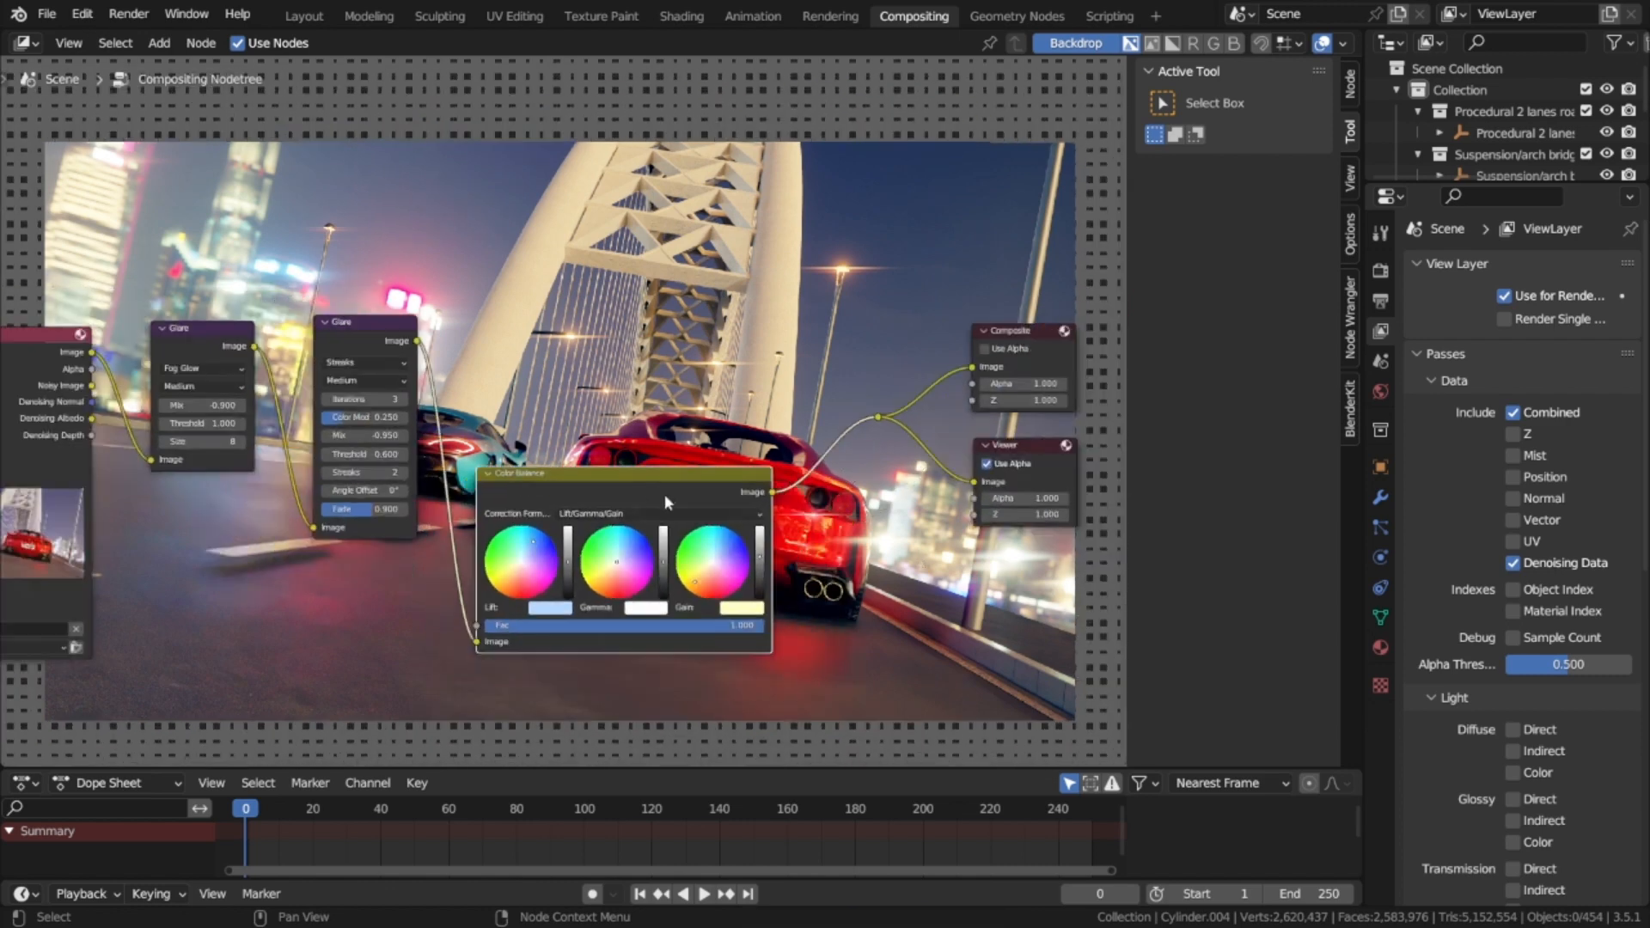
{"action": "left_click_drag", "start_coordinate": [663, 493], "coordinate": [660, 348]}
{"action": "key", "text": "Home"}
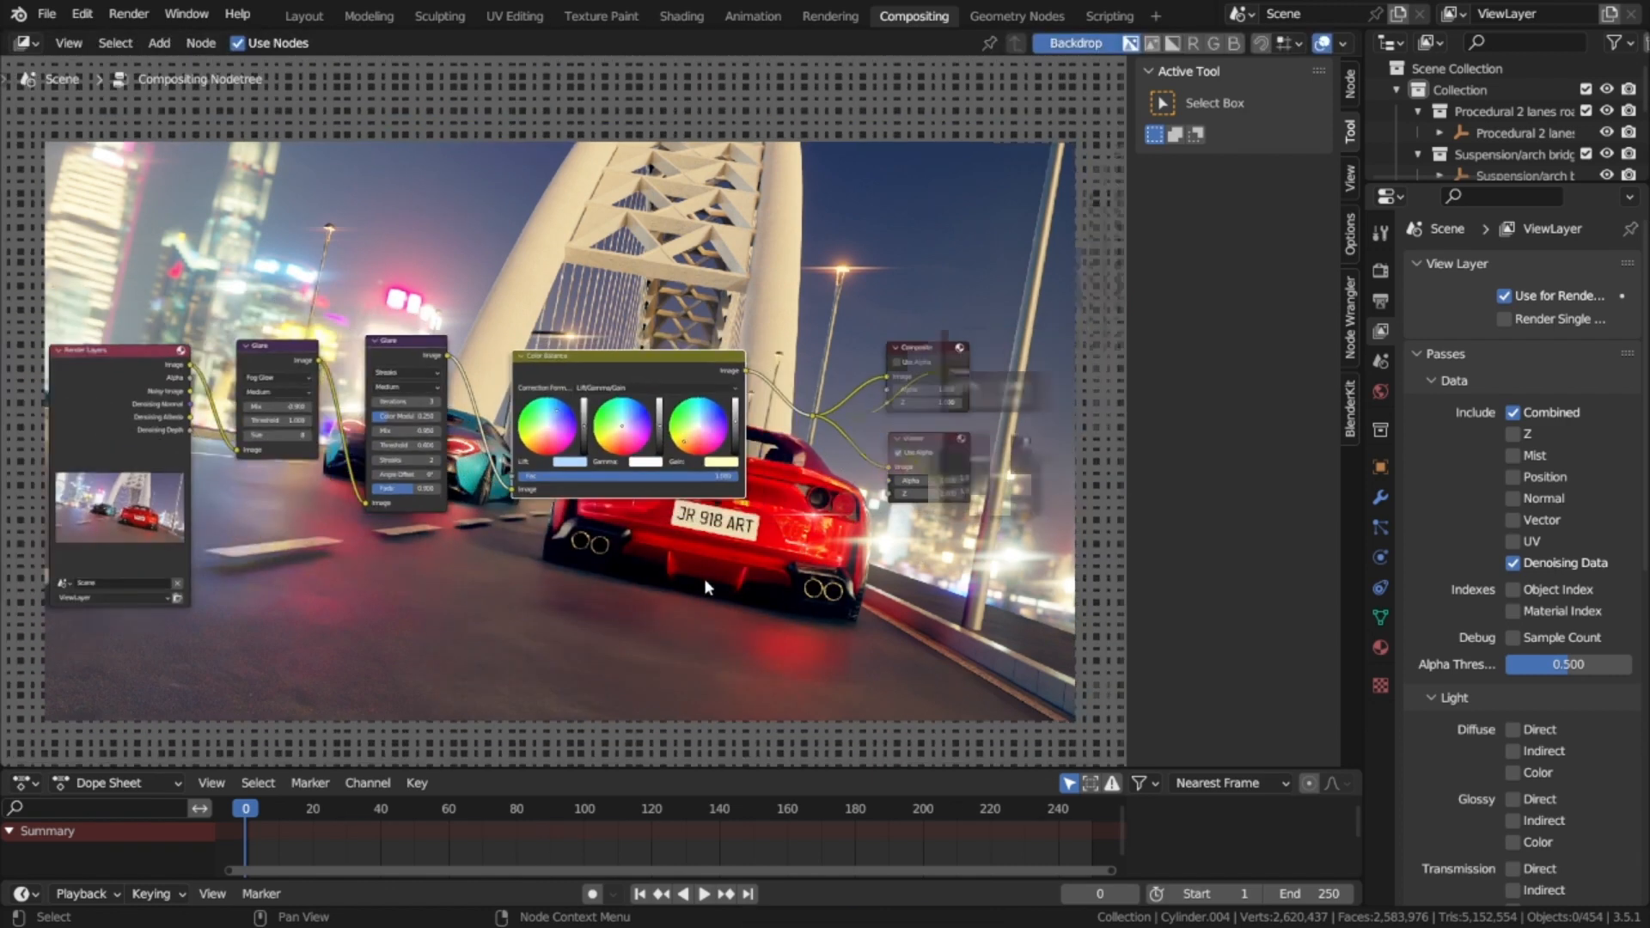
Step: Switch to the Layout workspace, save the file and return from the render result to the 3D camera view
{"action": "left_click", "coordinate": [303, 13]}
{"action": "key", "text": "ctrl+s"}
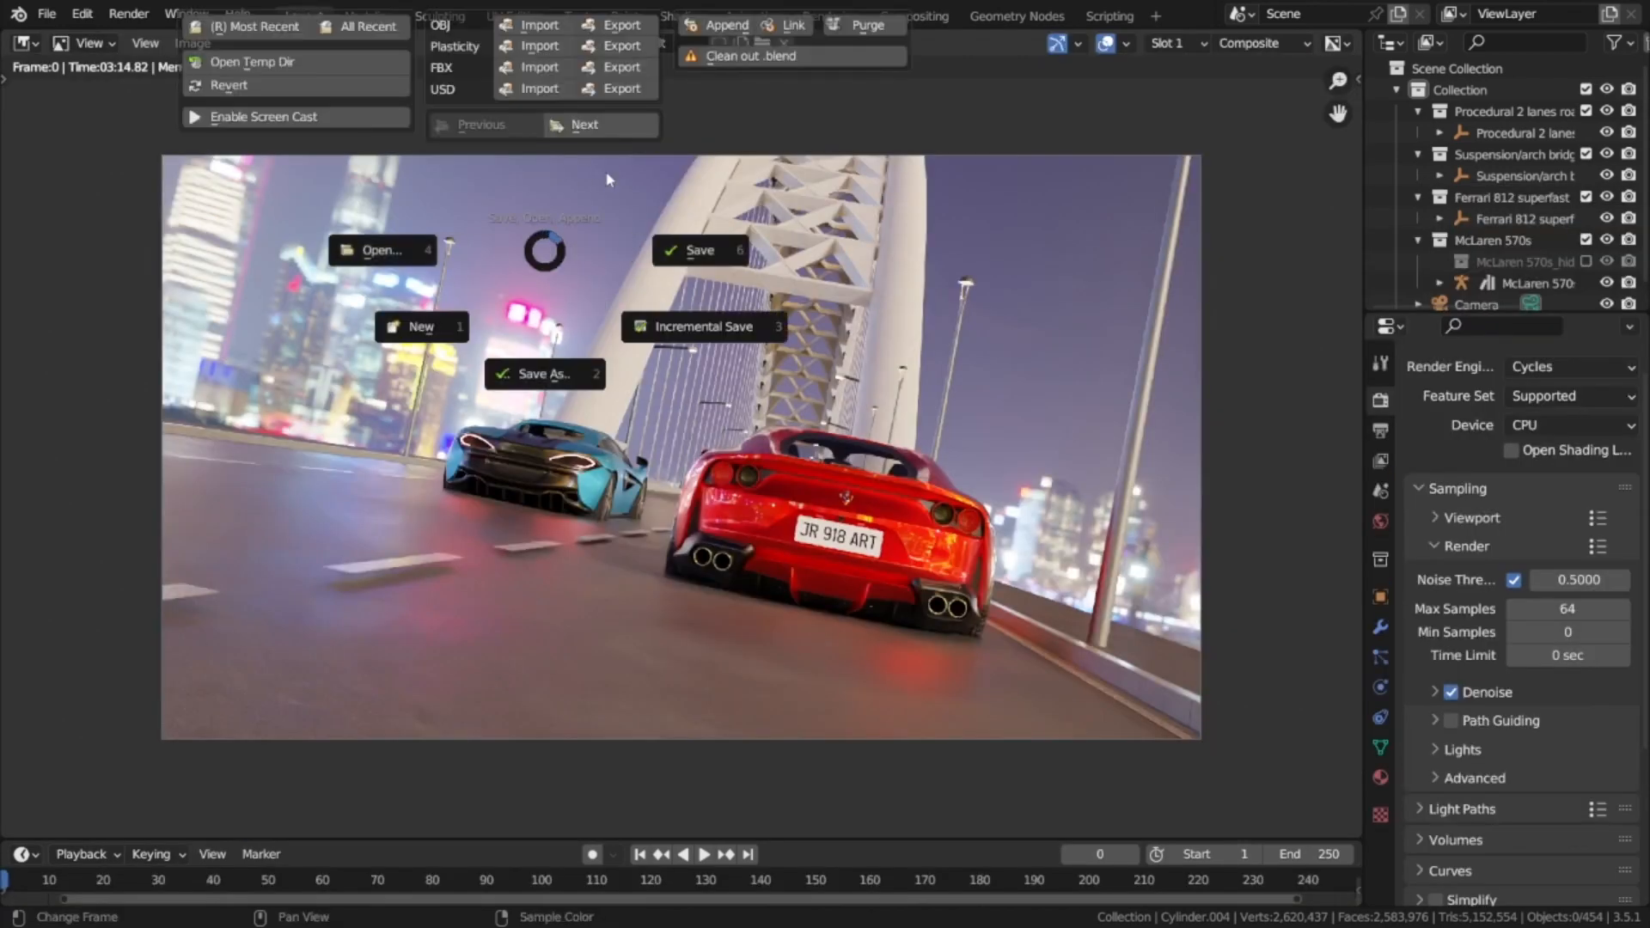
{"action": "left_click", "coordinate": [710, 260]}
{"action": "key", "text": "Escape"}
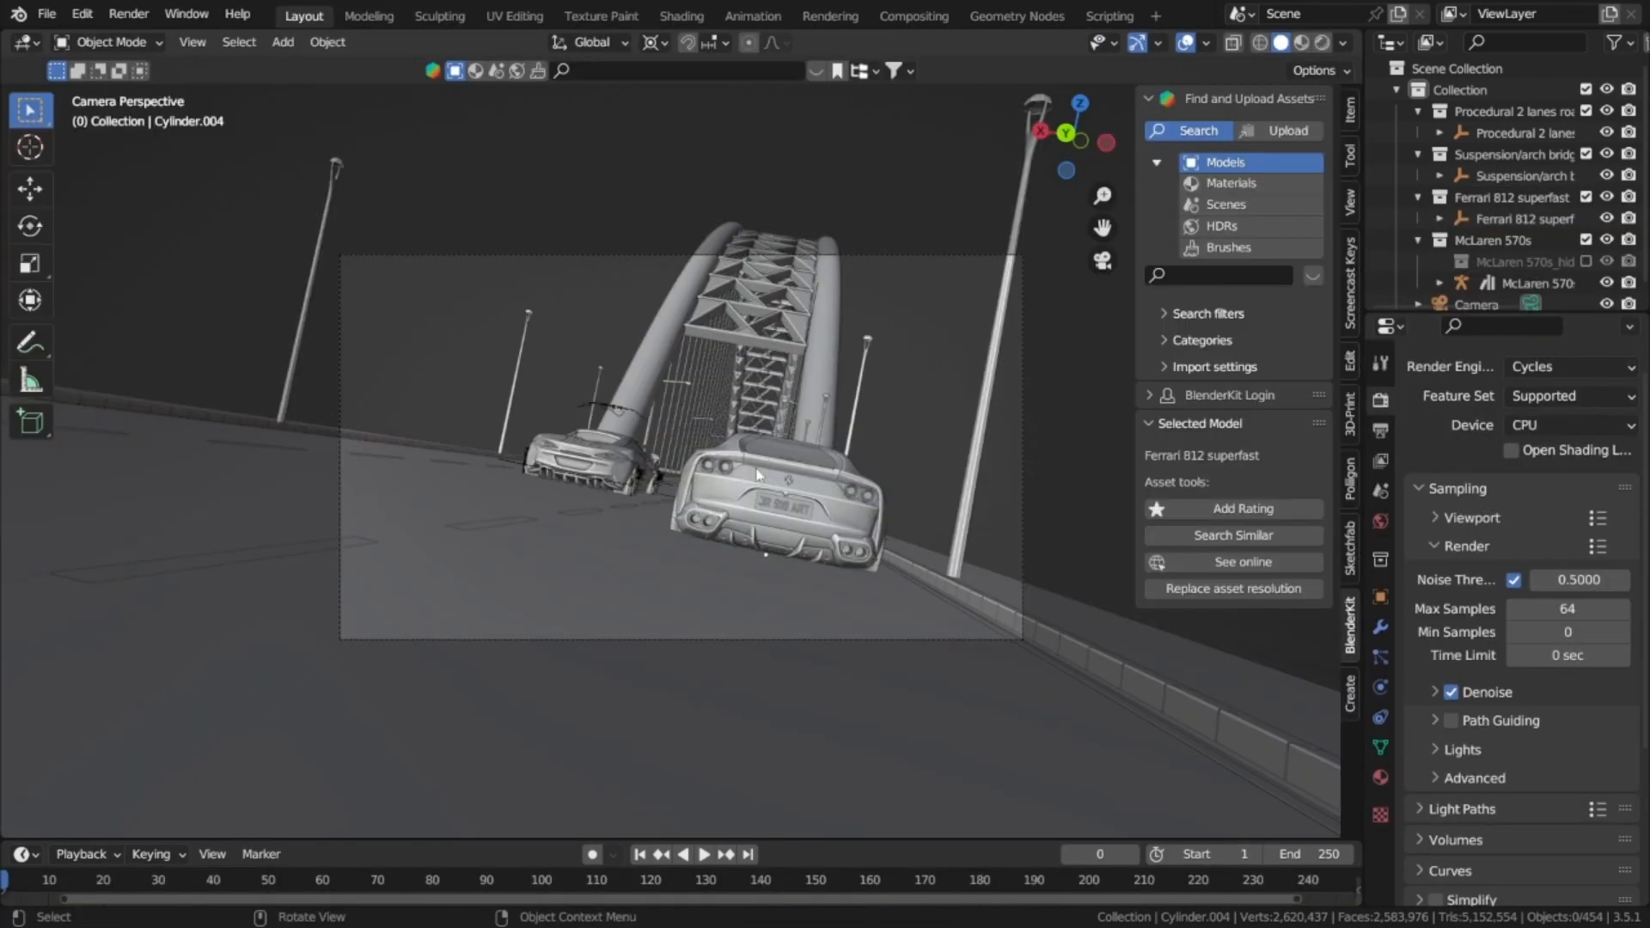